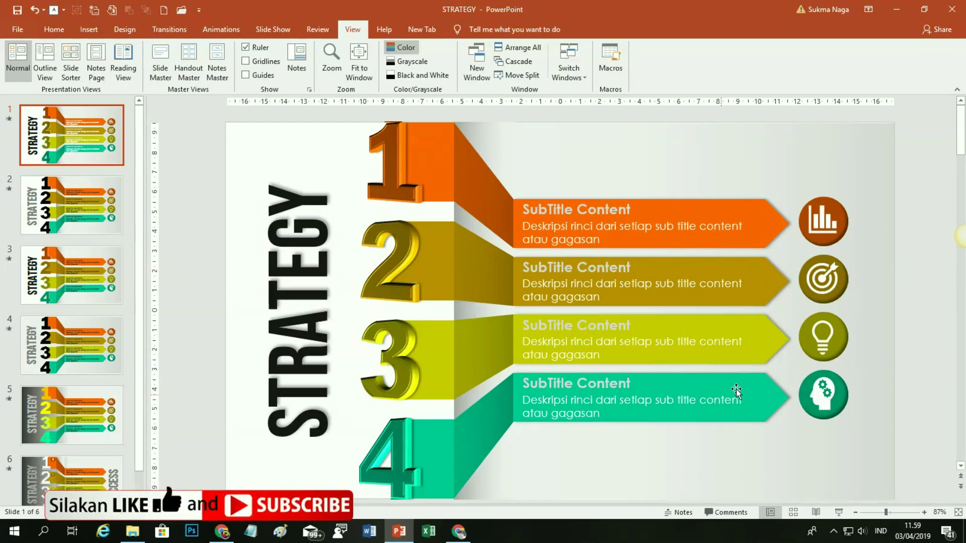
# Present the finished STRATEGY infographic full-screen, then return to editing on slide 6
pyautogui.click(836, 512)
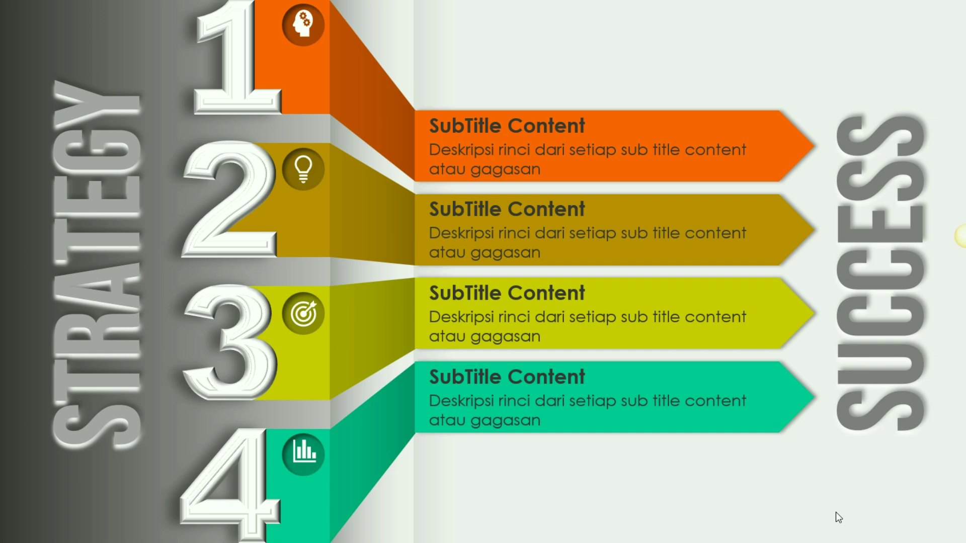
pyautogui.press('Escape')
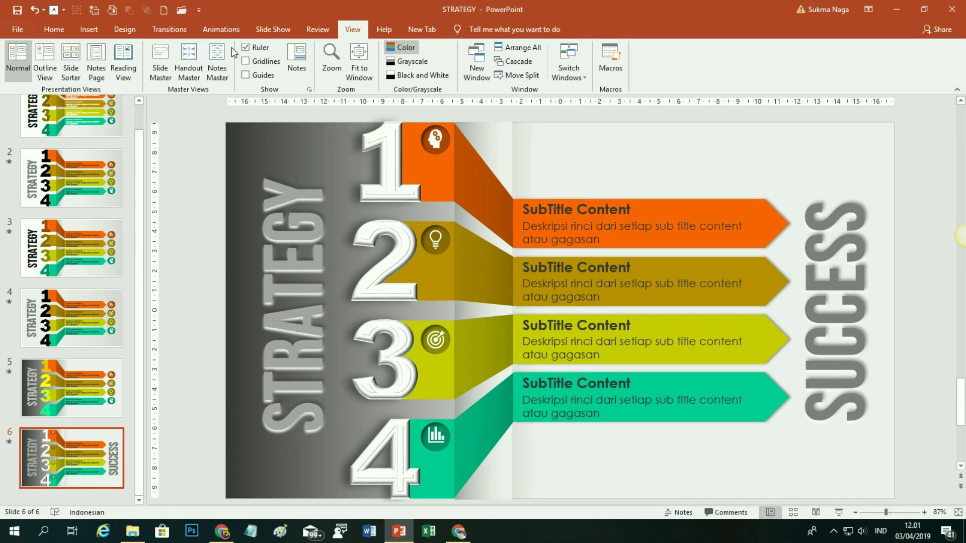
# Create a new presentation and give its slide the Blank layout
pyautogui.click(164, 10)
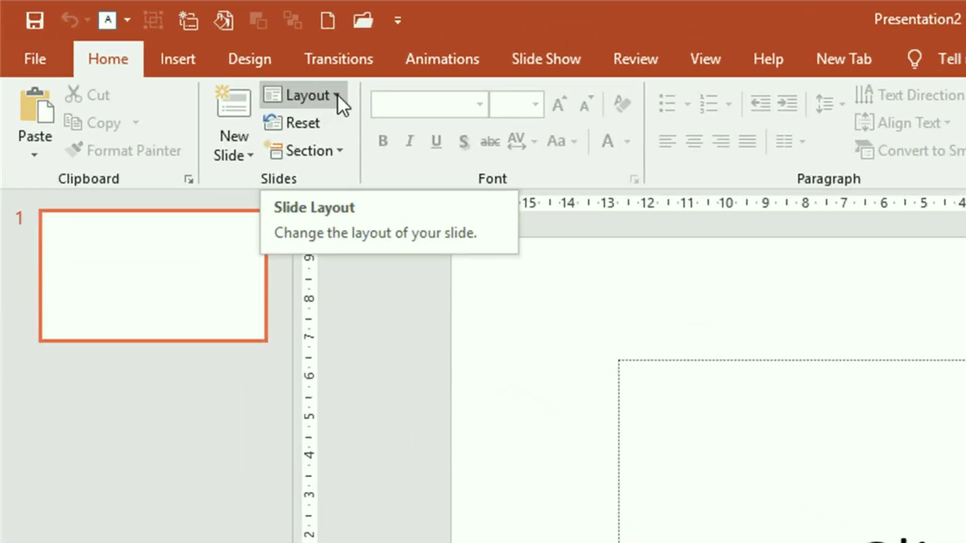
pyautogui.click(337, 95)
pyautogui.click(352, 405)
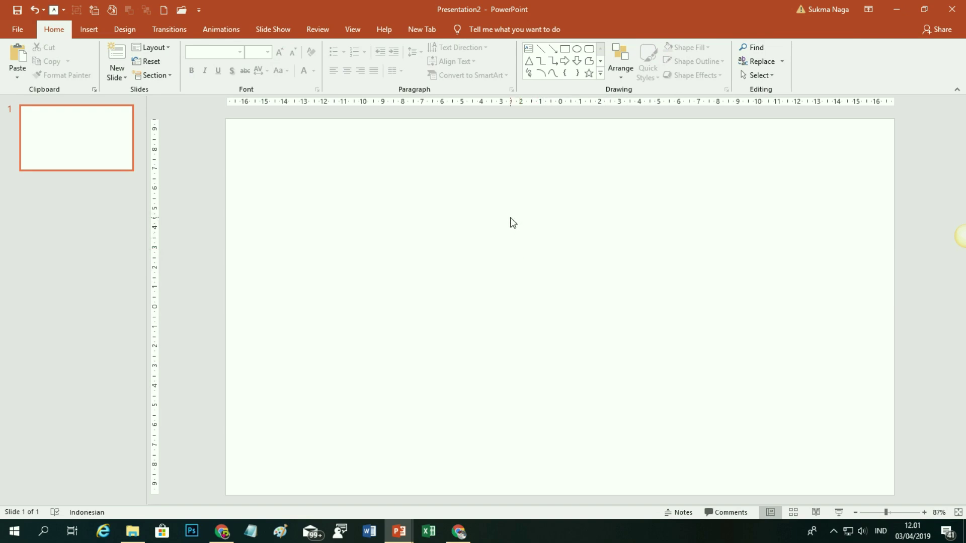
# Turn on the centre guides for the slide
pyautogui.click(352, 31)
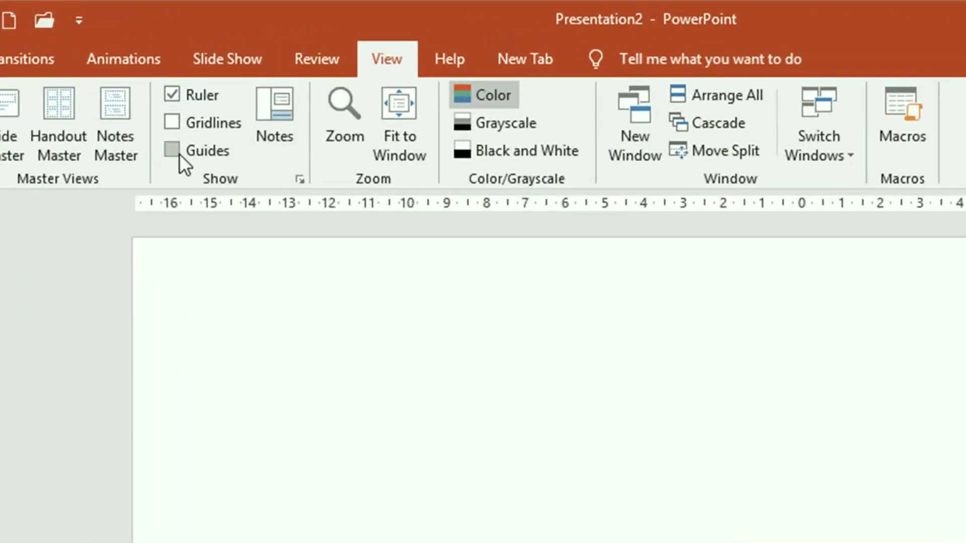
pyautogui.click(174, 151)
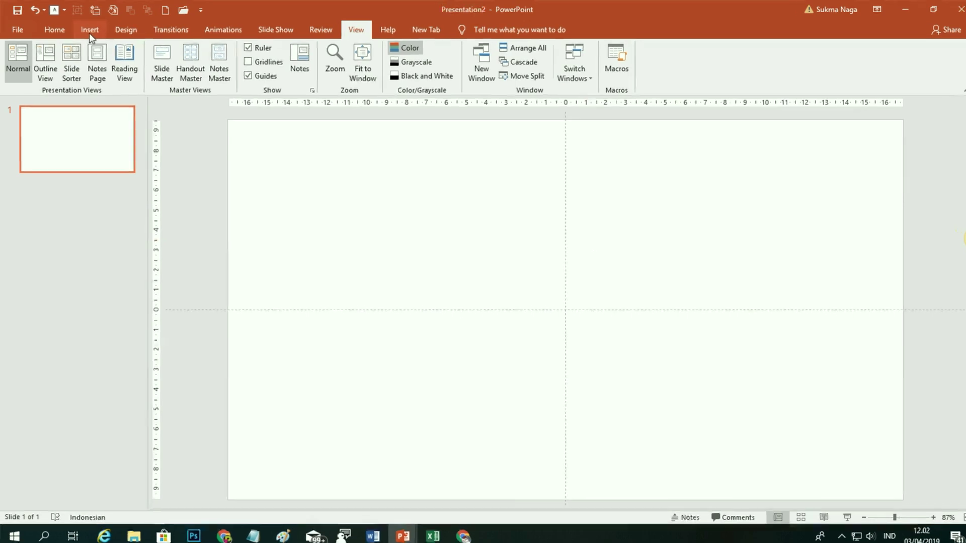
pyautogui.click(89, 31)
# Draw a pentagon arrow from the vertical guide and remove its outline
pyautogui.click(390, 142)
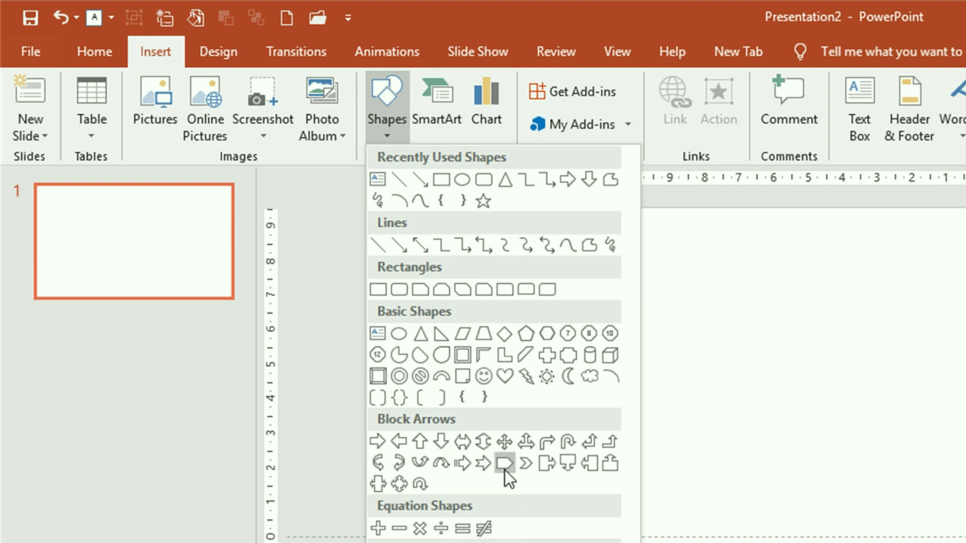
pyautogui.click(505, 464)
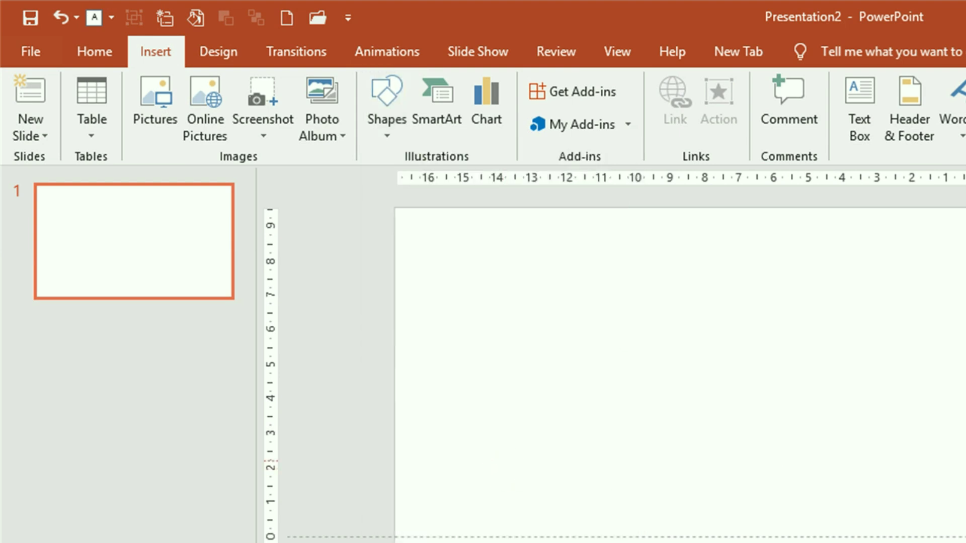
pyautogui.moveTo(342, 271)
pyautogui.mouseDown()
pyautogui.moveTo(736, 386)
pyautogui.moveTo(816, 378)
pyautogui.moveTo(820, 369)
pyautogui.mouseUp()
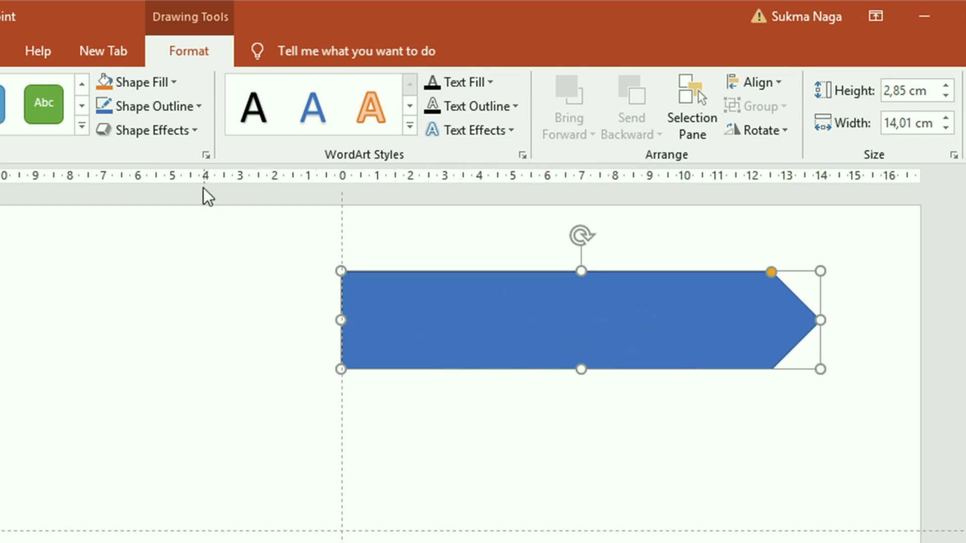
pyautogui.click(193, 108)
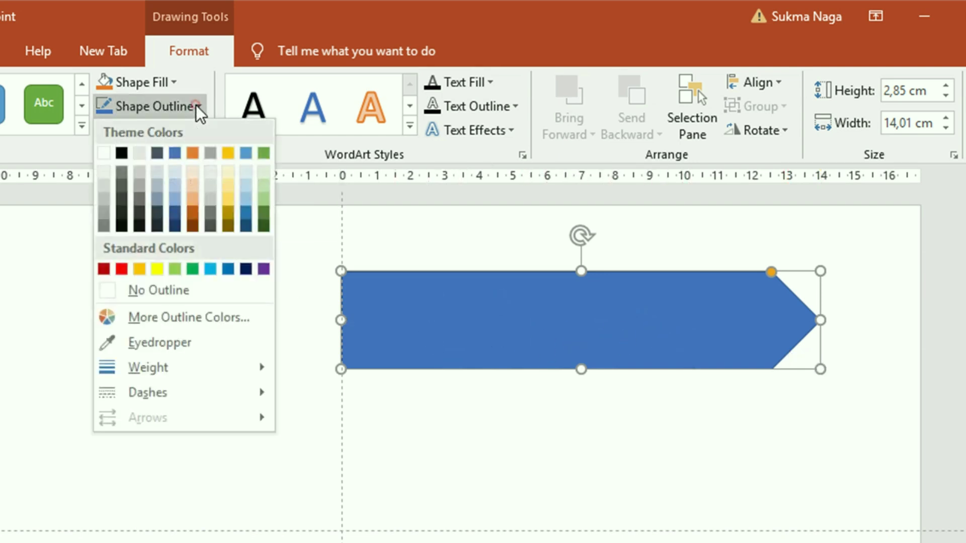
pyautogui.click(164, 290)
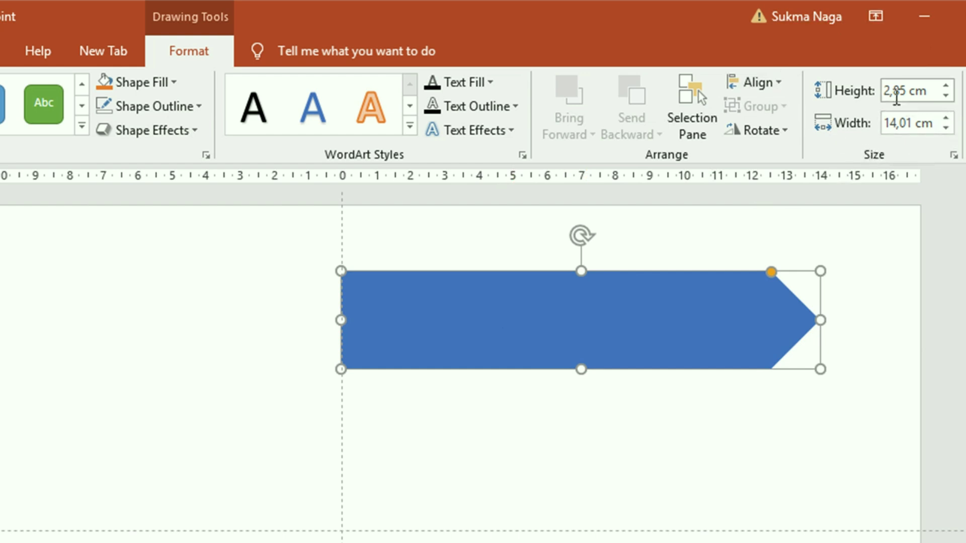
# Size the arrow to 3 cm high by 14 cm wide and move it to the slide's lower part
pyautogui.click(948, 86)
pyautogui.click(947, 86)
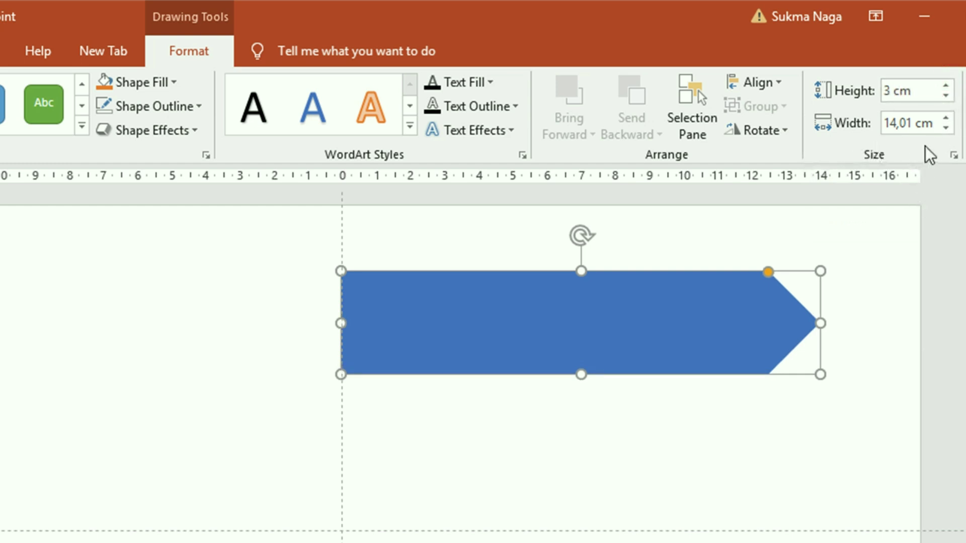
pyautogui.click(946, 128)
pyautogui.click(946, 129)
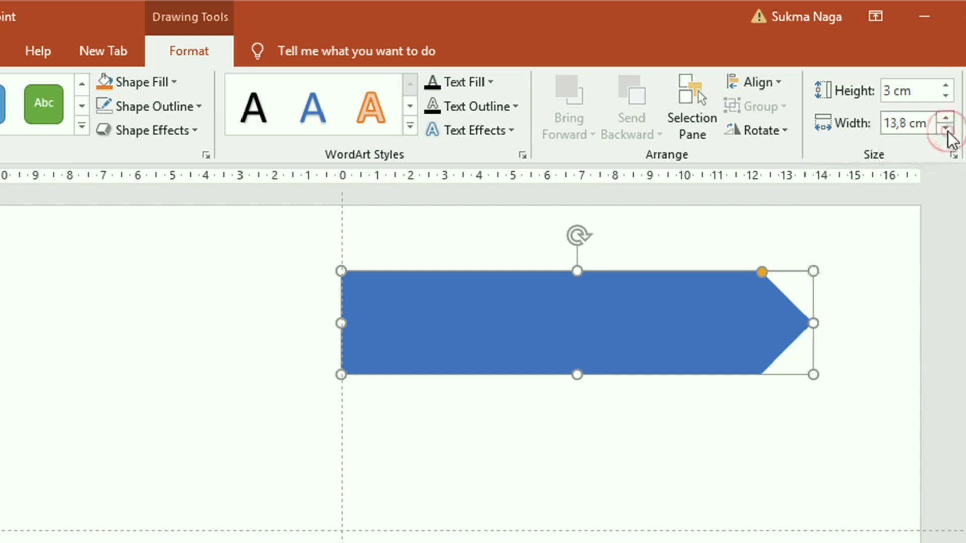
pyautogui.click(947, 119)
pyautogui.click(946, 118)
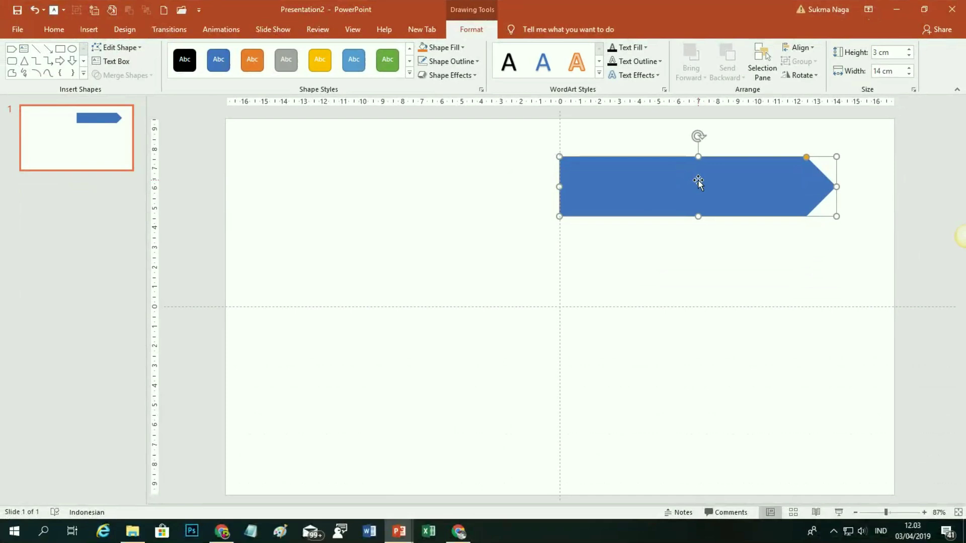
pyautogui.moveTo(698, 182); pyautogui.dragTo(698, 423)
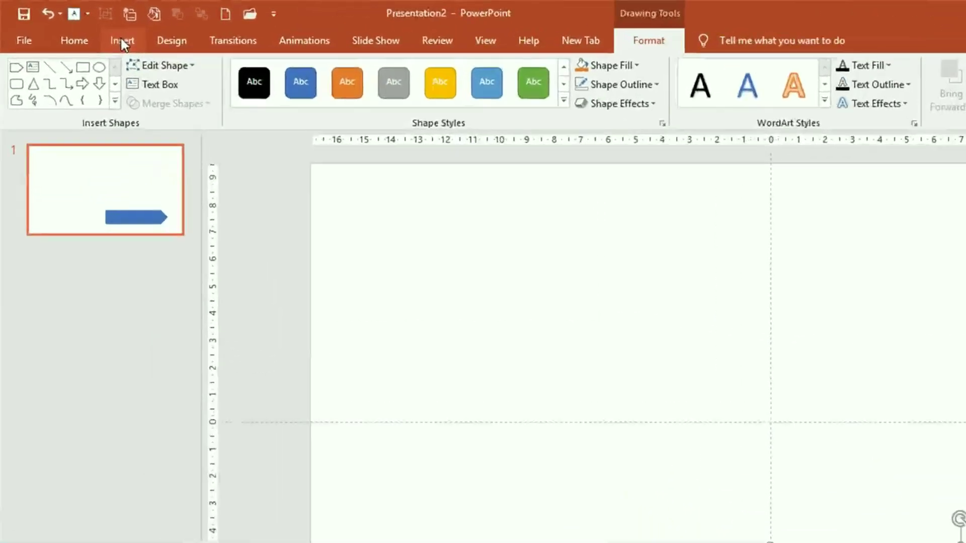
# Draw a rectangle on the right half of the slide and remove its outline
pyautogui.click(87, 28)
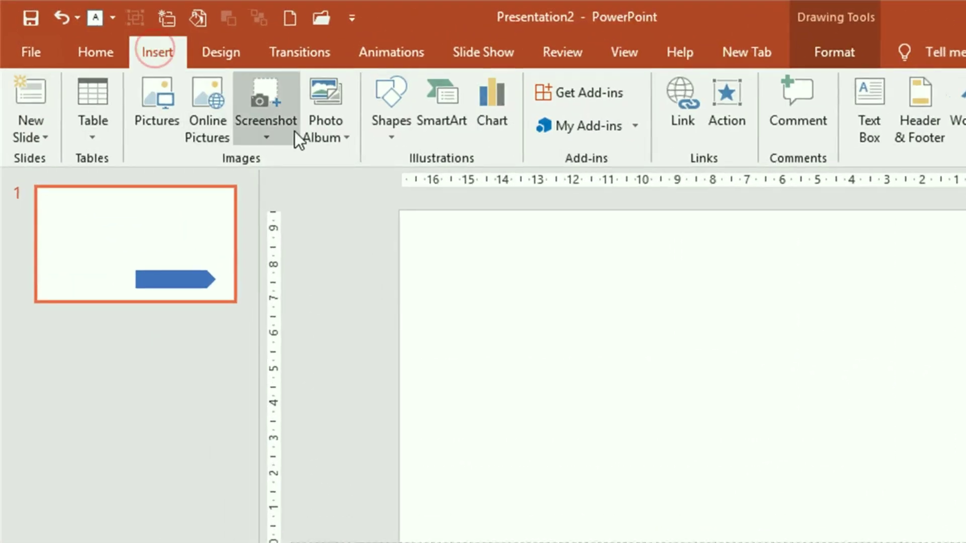
pyautogui.click(395, 142)
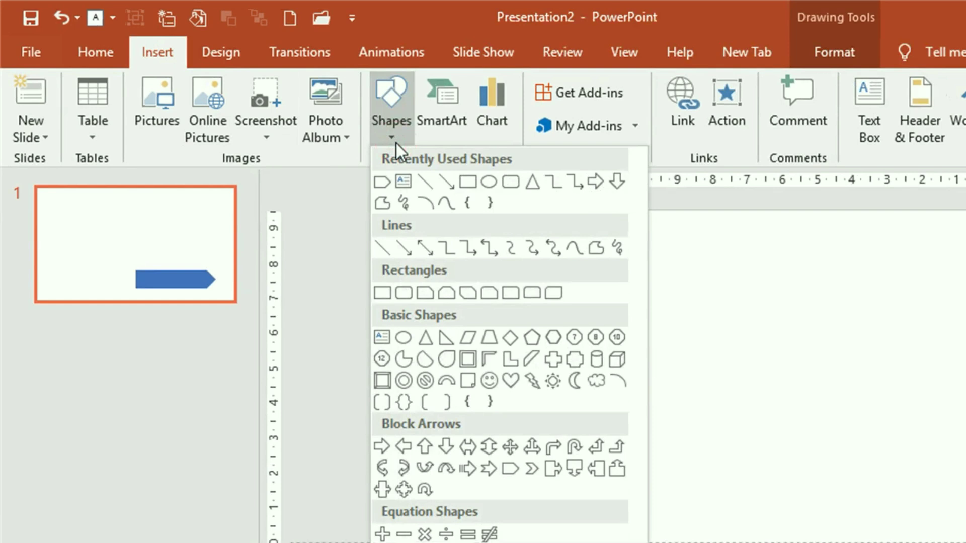
pyautogui.click(385, 293)
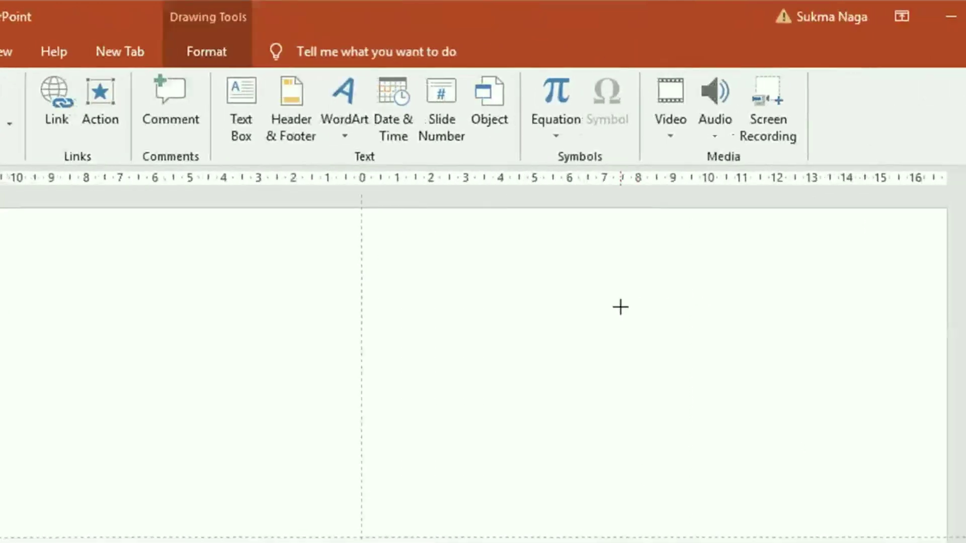
pyautogui.moveTo(566, 267); pyautogui.dragTo(678, 401)
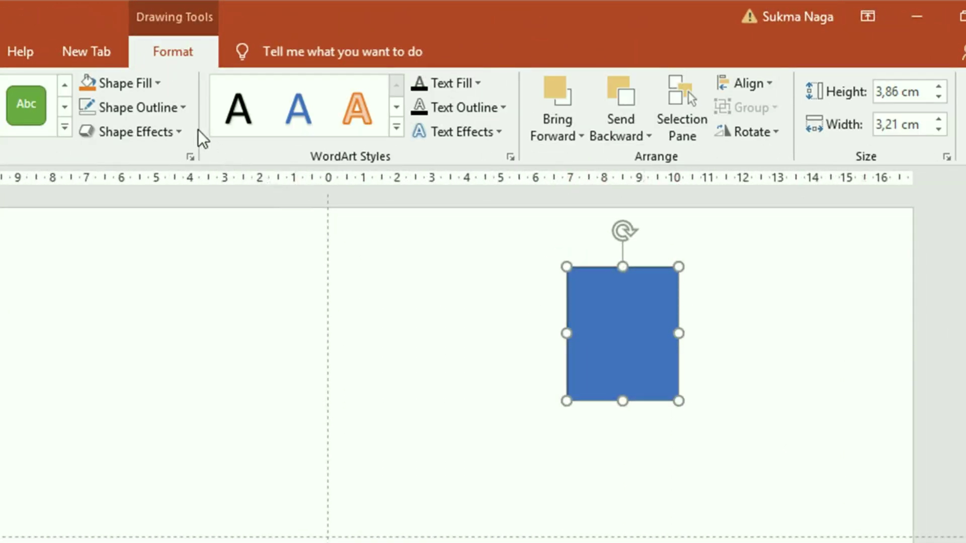
pyautogui.click(184, 109)
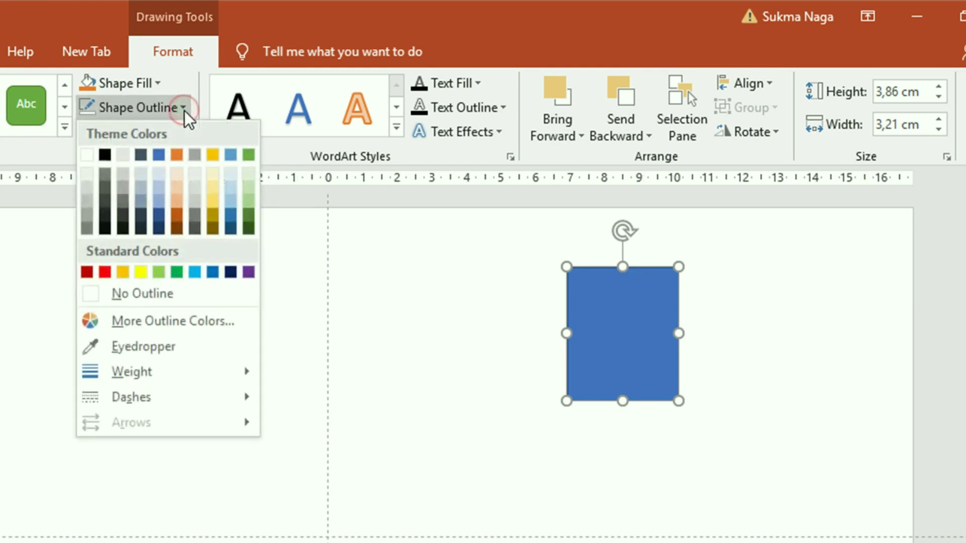
pyautogui.click(151, 293)
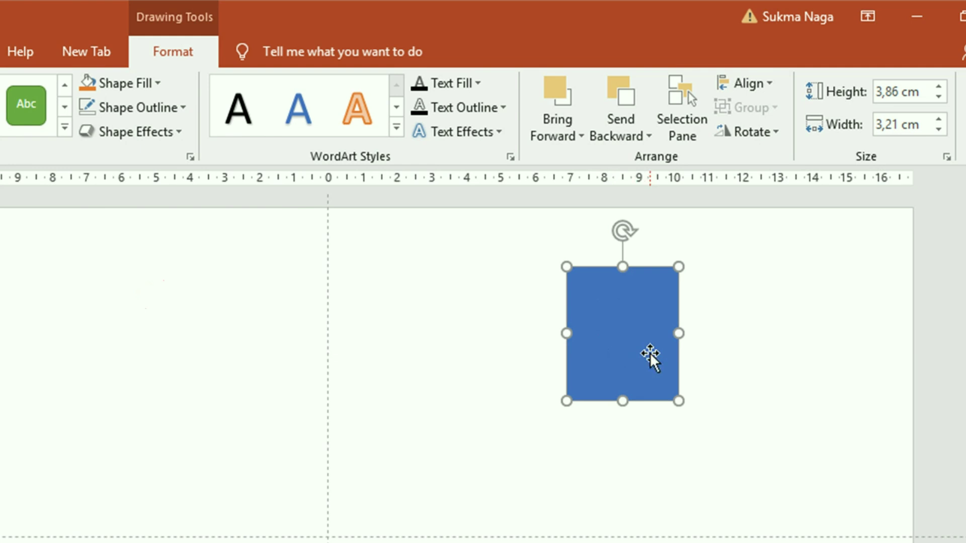
# Size the rectangle to 4 cm high by 3 cm wide and place it at the top, left of the guide
pyautogui.click(938, 86)
pyautogui.click(938, 86)
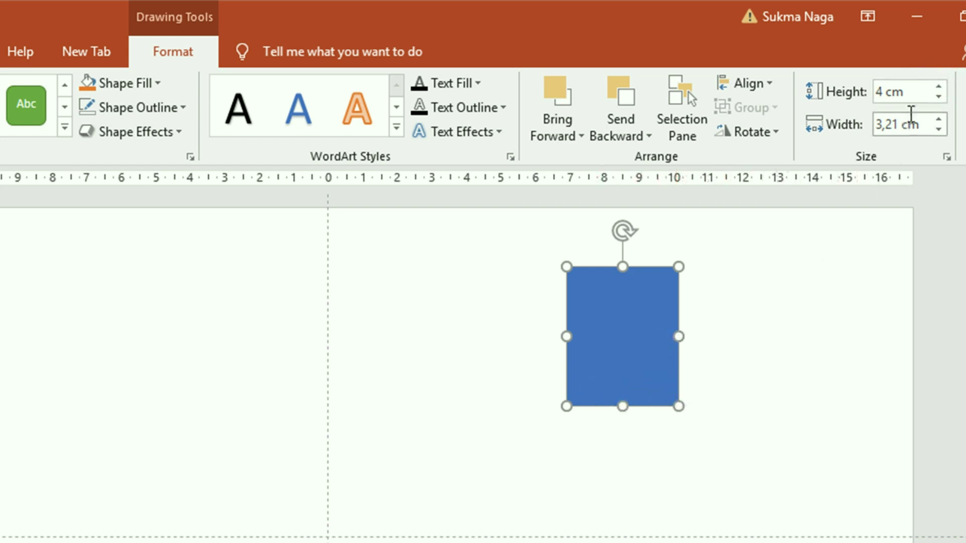
pyautogui.click(938, 129)
pyautogui.click(938, 129)
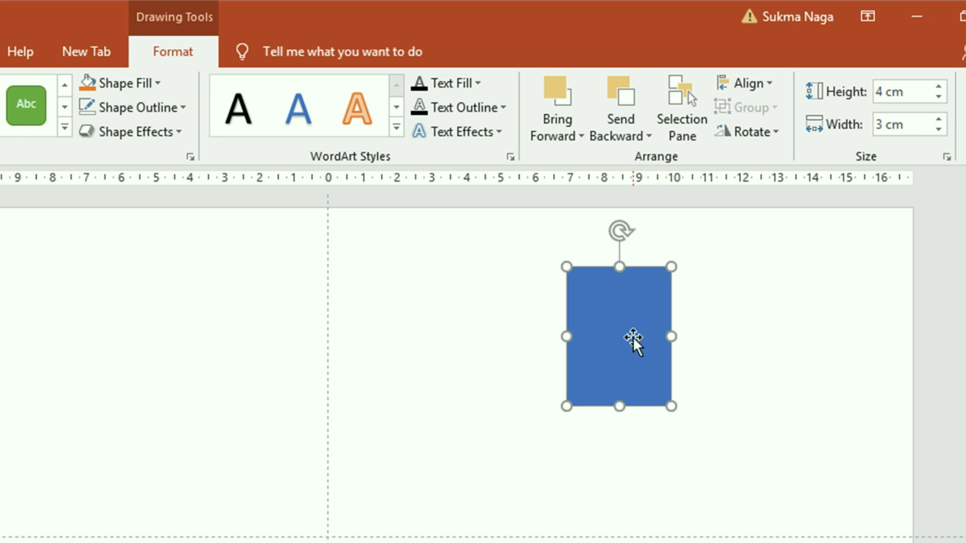
pyautogui.moveTo(632, 336)
pyautogui.mouseDown()
pyautogui.moveTo(287, 345)
pyautogui.moveTo(283, 285)
pyautogui.mouseUp()
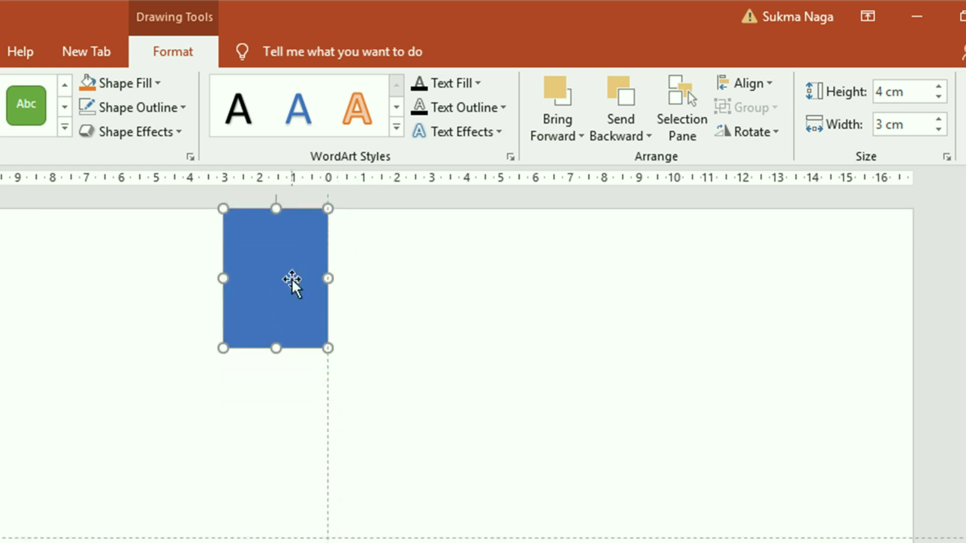
pyautogui.click(427, 280)
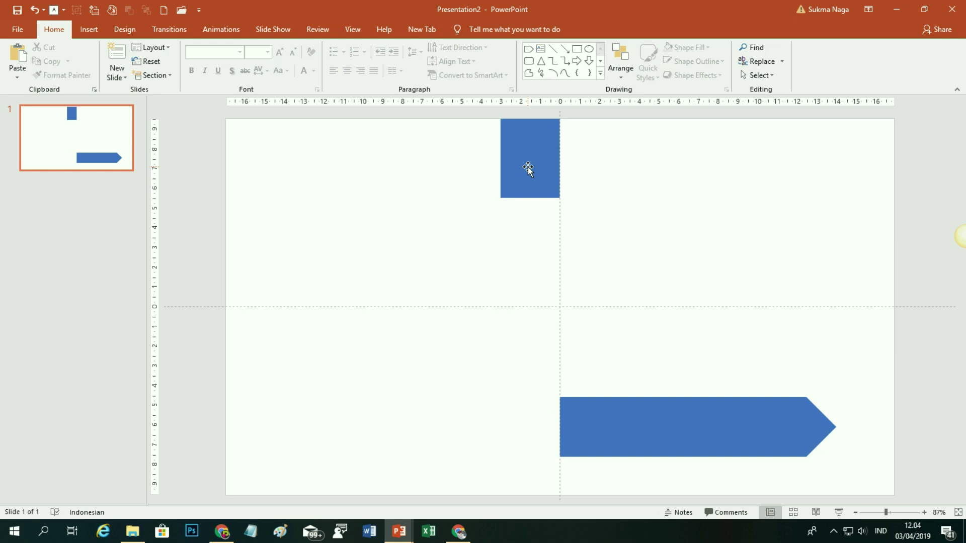
# Duplicate the rectangle into a column of four and distribute them evenly top to bottom
pyautogui.keyDown('ctrl'); pyautogui.moveTo(527, 169); pyautogui.dragTo(533, 460); pyautogui.keyUp('ctrl')
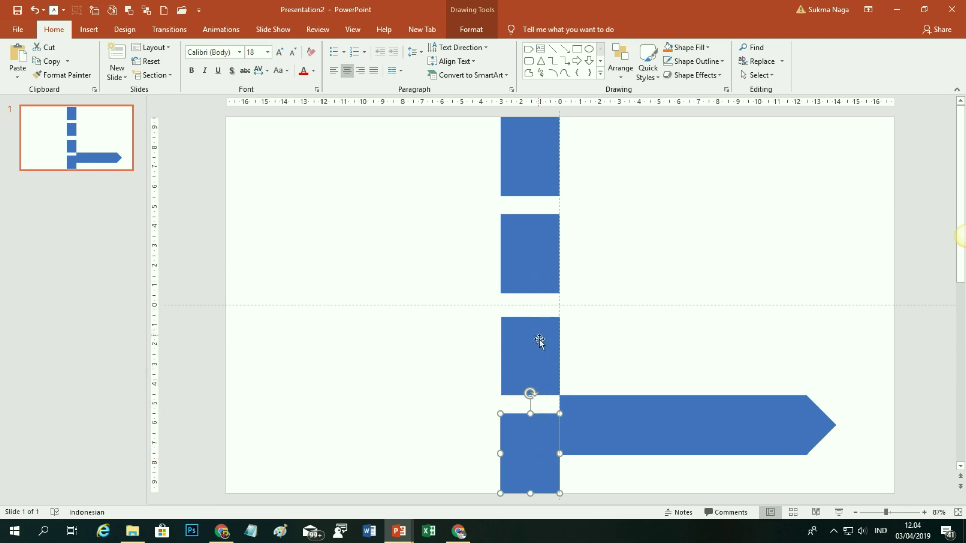
pyautogui.keyDown('shift'); pyautogui.click(542, 358); pyautogui.keyUp('shift')
pyautogui.keyDown('shift'); pyautogui.click(541, 259); pyautogui.keyUp('shift')
pyautogui.keyDown('shift'); pyautogui.click(539, 161); pyautogui.keyUp('shift')
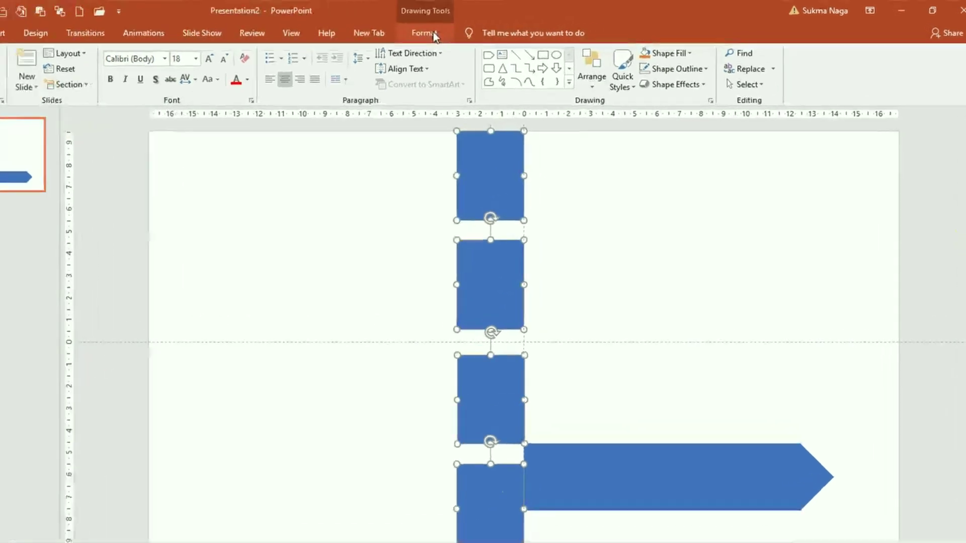
pyautogui.click(471, 29)
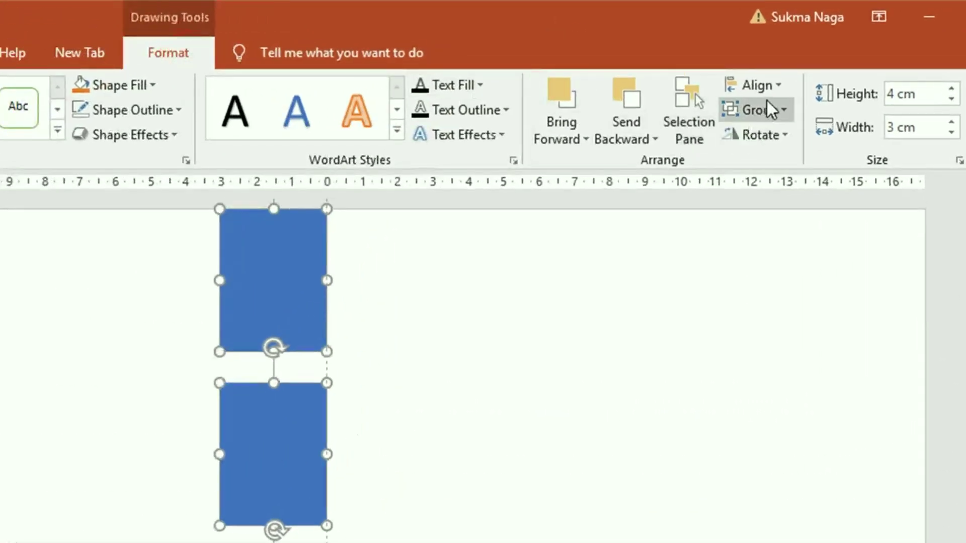
pyautogui.click(779, 87)
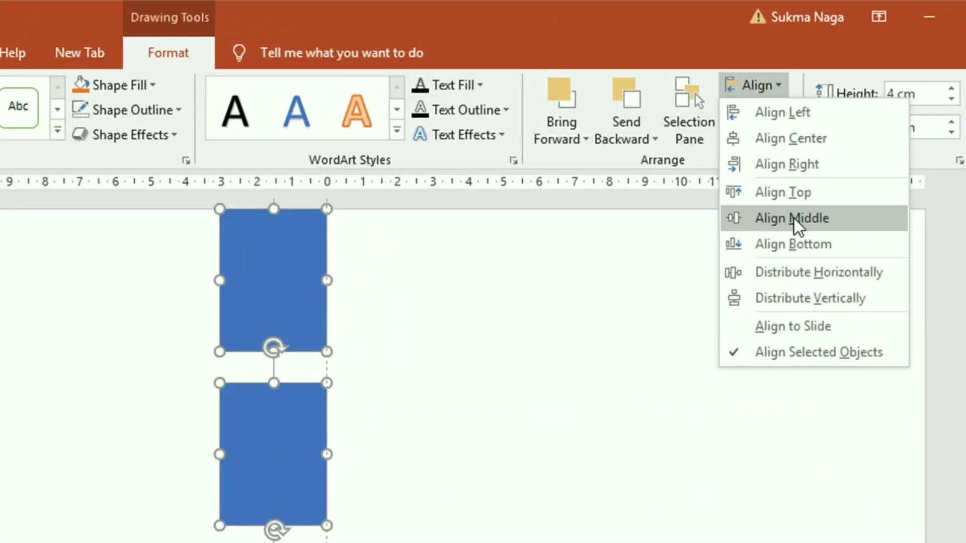
pyautogui.click(808, 299)
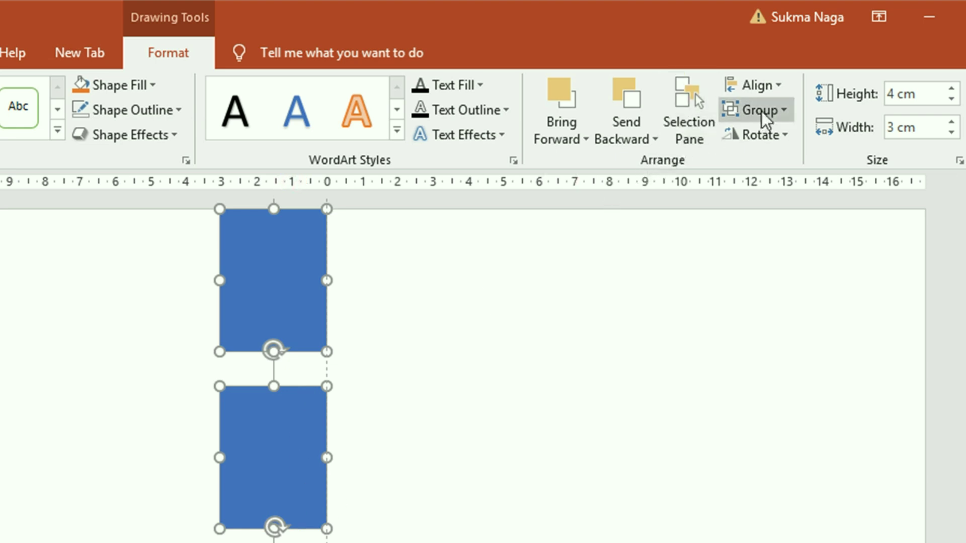
# Align the four blue rectangles on their right edges, then reselect them
pyautogui.click(782, 92)
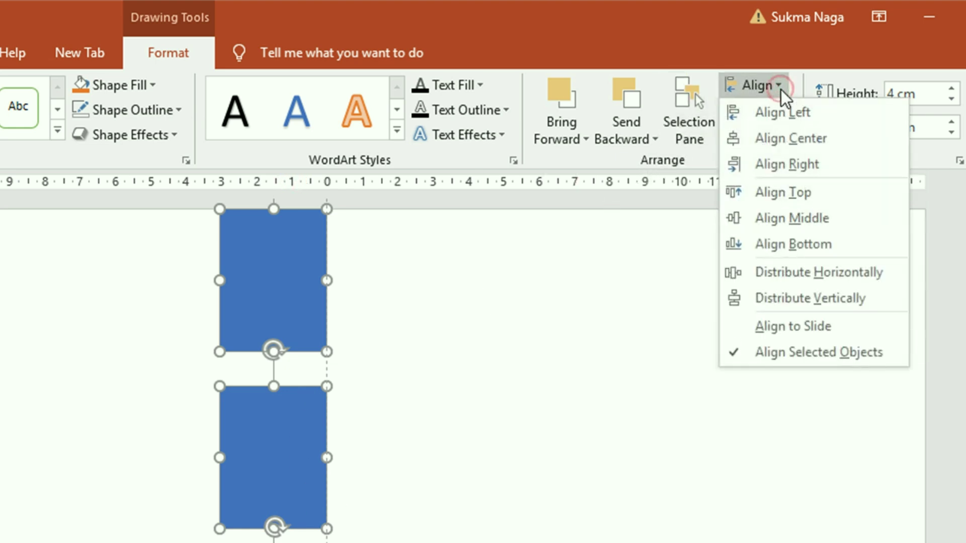
pyautogui.click(798, 165)
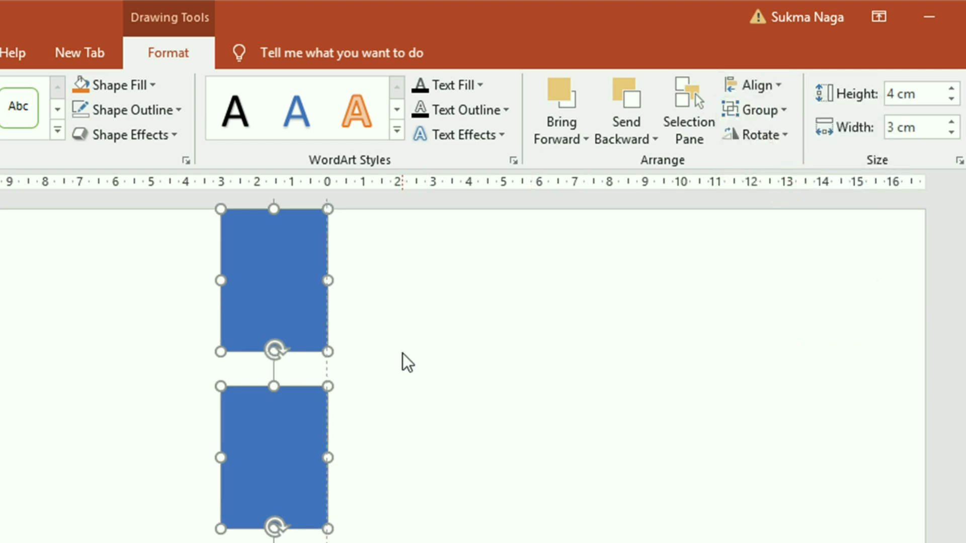
pyautogui.click(604, 397)
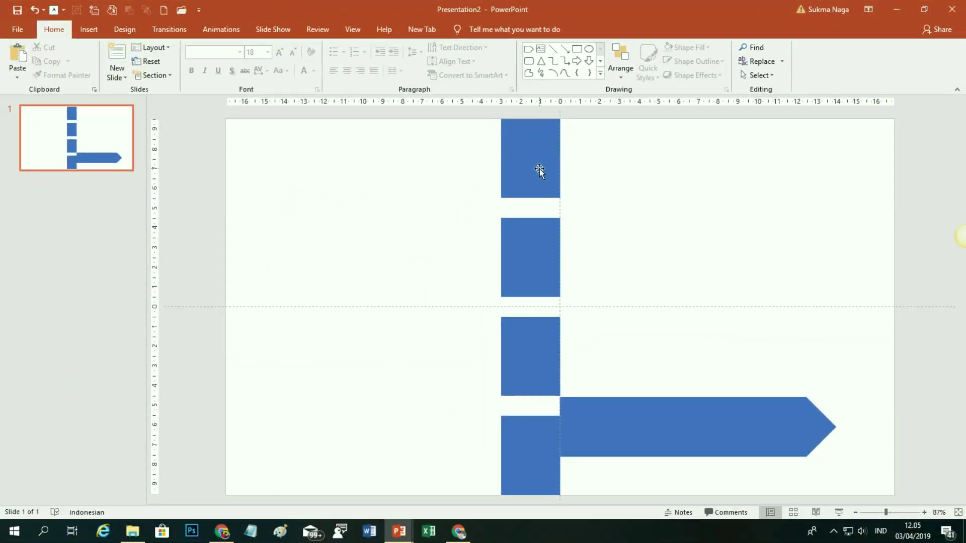
pyautogui.click(539, 168)
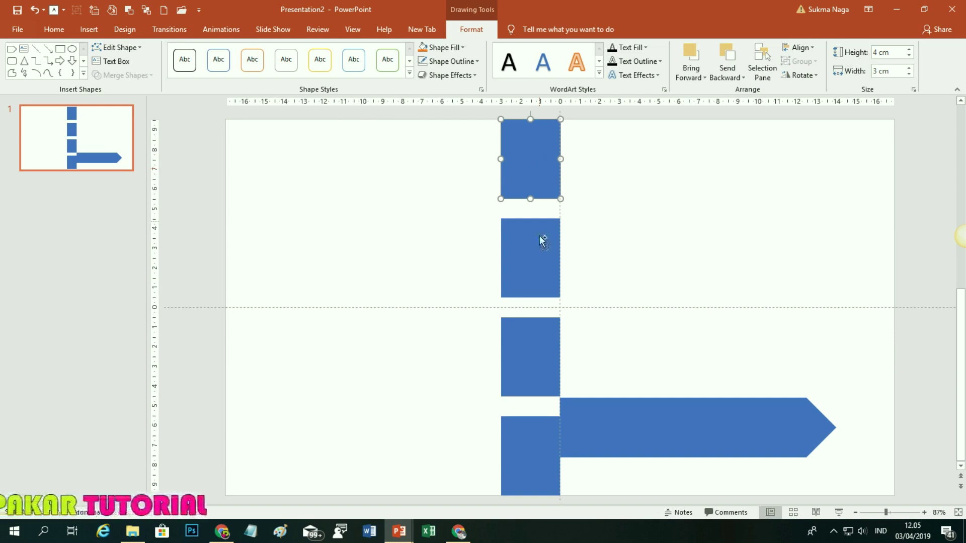
pyautogui.keyDown('shift'); pyautogui.click(537, 252); pyautogui.keyUp('shift')
pyautogui.keyDown('shift'); pyautogui.click(528, 352); pyautogui.keyUp('shift')
# Copy the four blue rectangles to the left and fill the copies yellow
pyautogui.keyDown('shift'); pyautogui.click(528, 456); pyautogui.keyUp('shift')
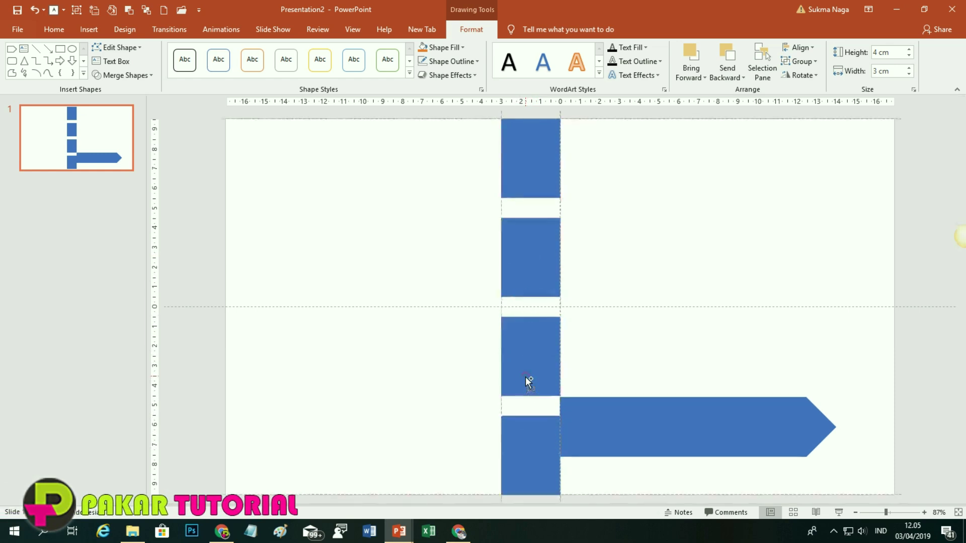
pyautogui.moveTo(525, 377); pyautogui.dragTo(464, 373)
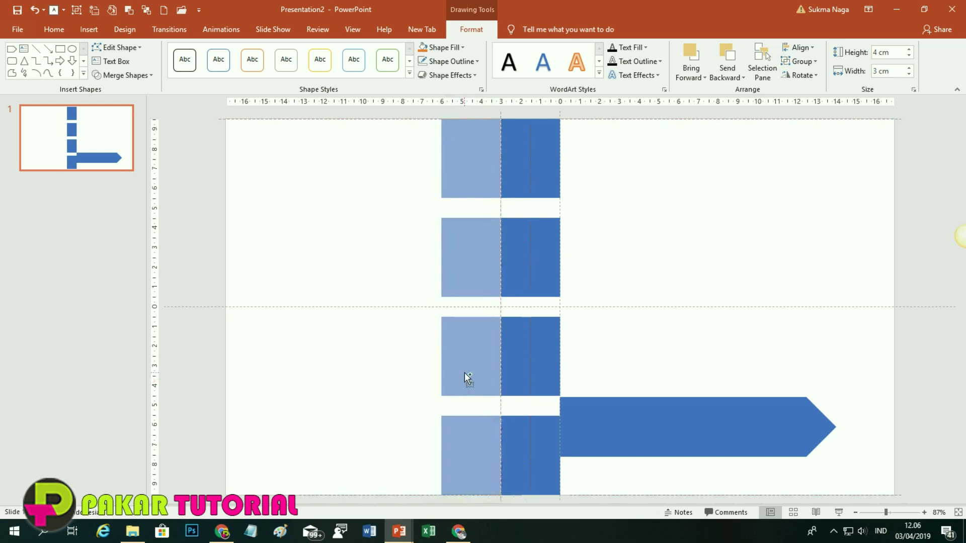
pyautogui.moveTo(466, 372); pyautogui.dragTo(466, 372)
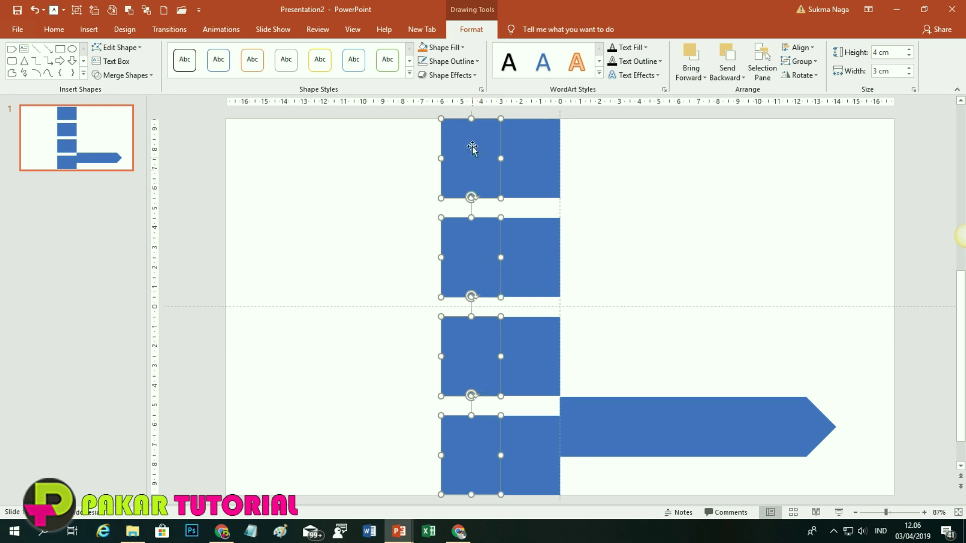
pyautogui.click(439, 50)
pyautogui.click(441, 140)
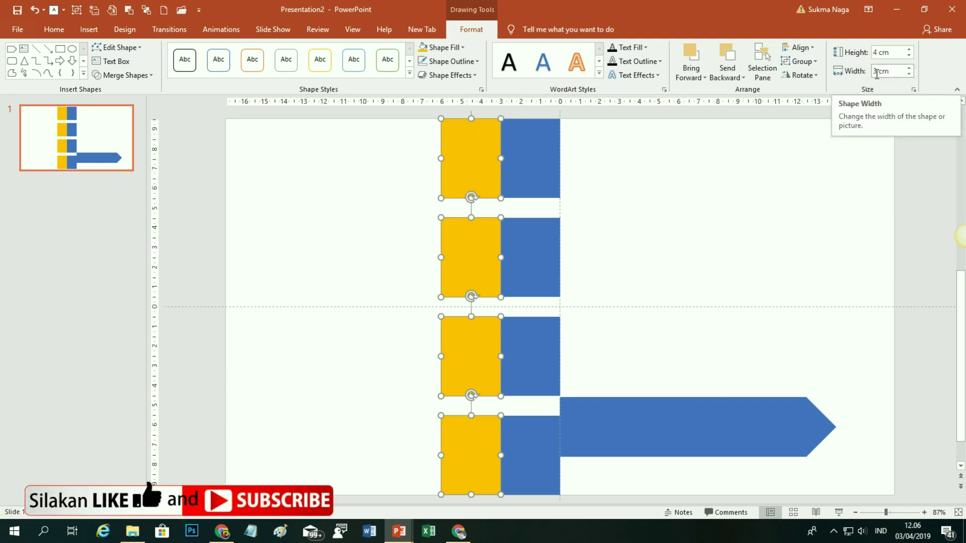
# Widen the yellow blocks to 6 cm and set them flush against the blue column
pyautogui.doubleClick(876, 72)
pyautogui.write('6')
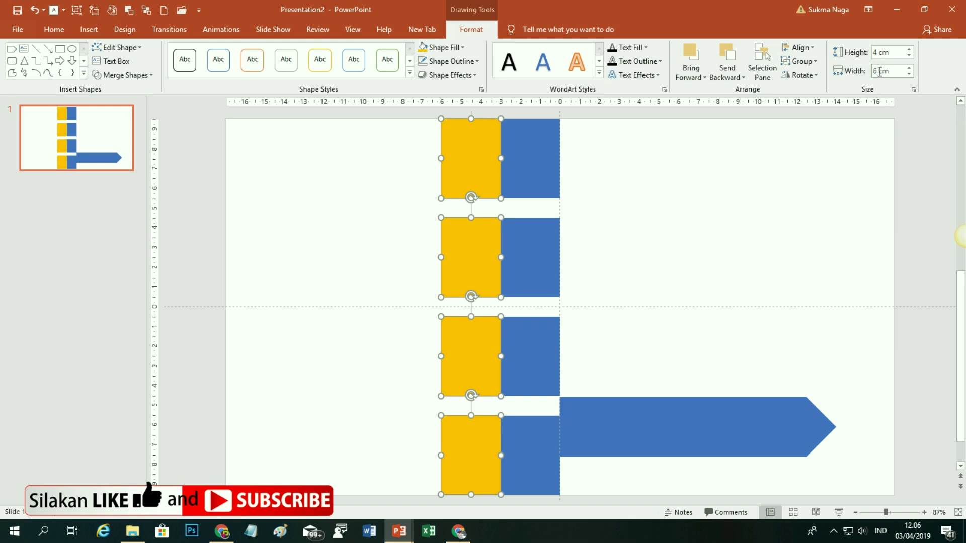
pyautogui.press('Return')
pyautogui.moveTo(539, 267)
pyautogui.mouseDown()
pyautogui.moveTo(466, 265)
pyautogui.moveTo(481, 265)
pyautogui.mouseUp()
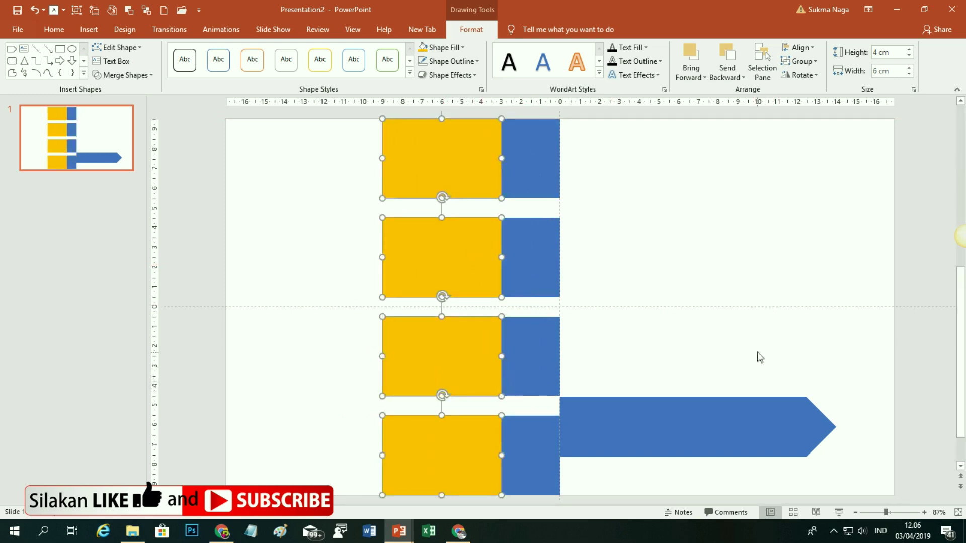
pyautogui.click(576, 295)
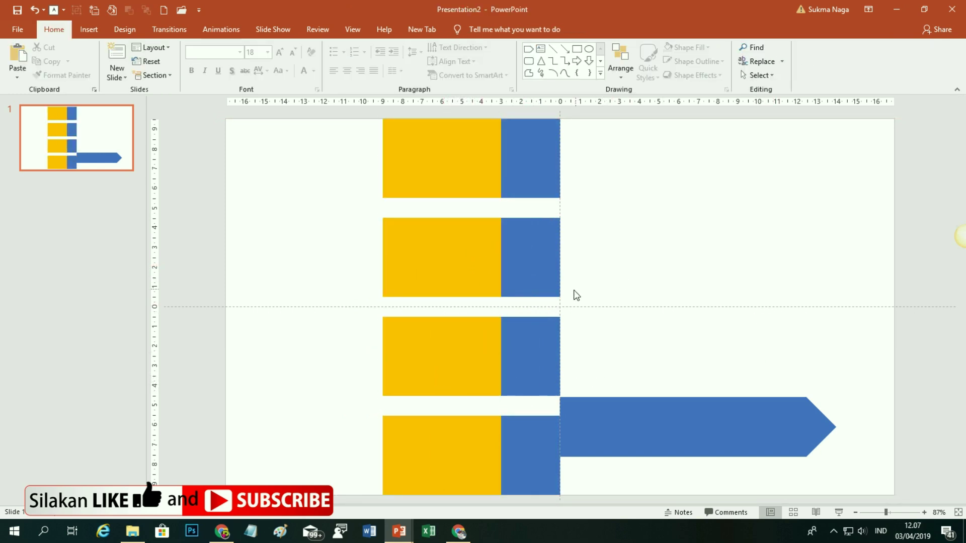
# Duplicate the blue arrow into four banners stacked and evenly distributed vertically
pyautogui.click(666, 429)
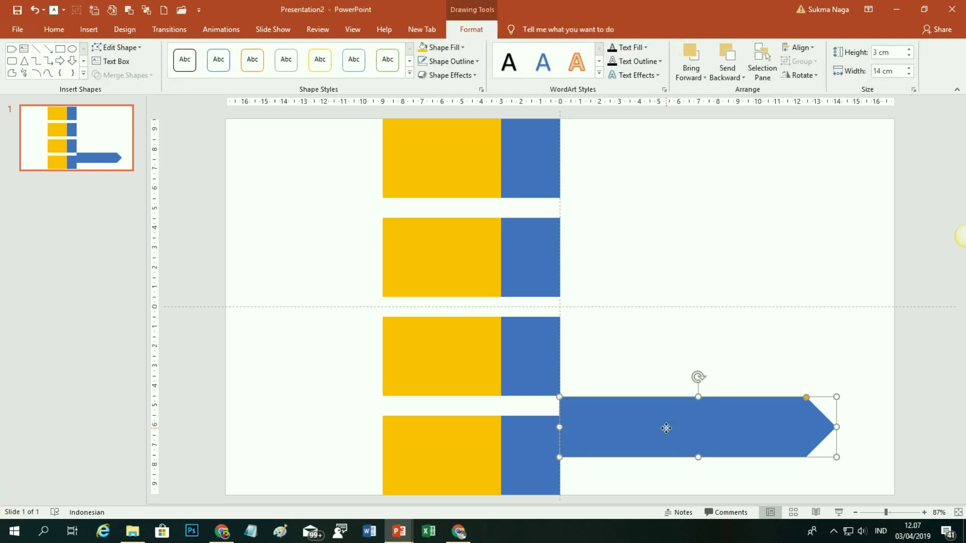
pyautogui.moveTo(692, 429); pyautogui.dragTo(697, 228)
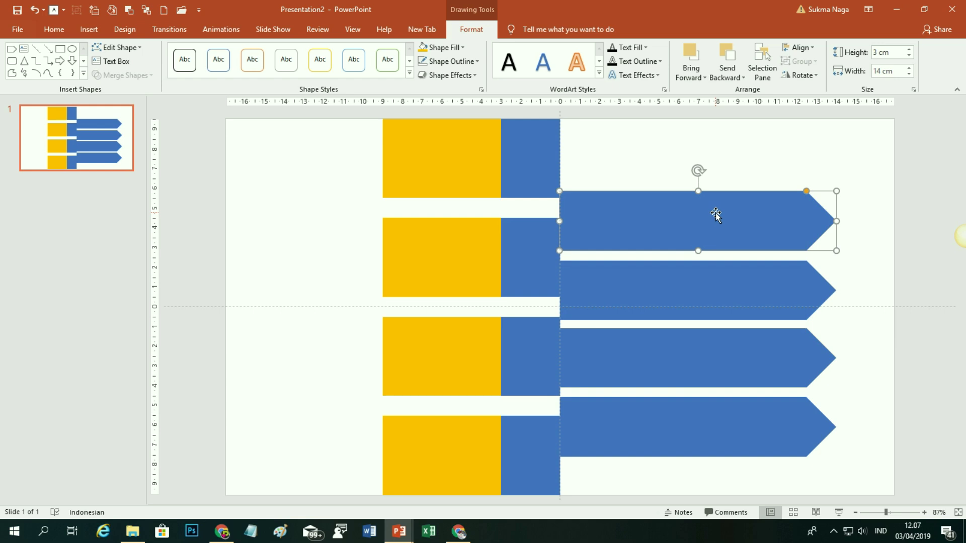
pyautogui.moveTo(709, 219); pyautogui.dragTo(708, 221)
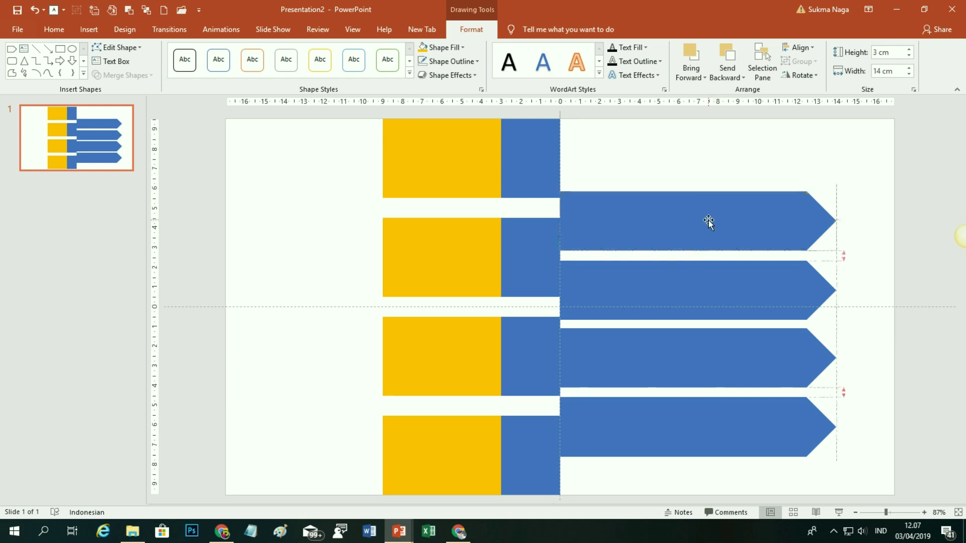
pyautogui.keyDown('shift'); pyautogui.click(699, 291); pyautogui.keyUp('shift')
pyautogui.keyDown('shift'); pyautogui.click(692, 368); pyautogui.keyUp('shift')
pyautogui.keyDown('shift'); pyautogui.click(680, 428); pyautogui.keyUp('shift')
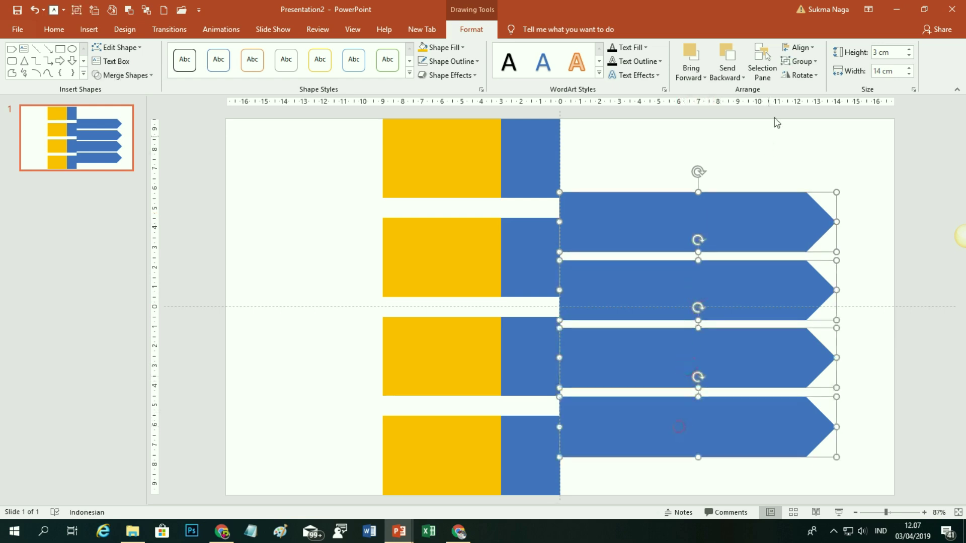
pyautogui.click(807, 48)
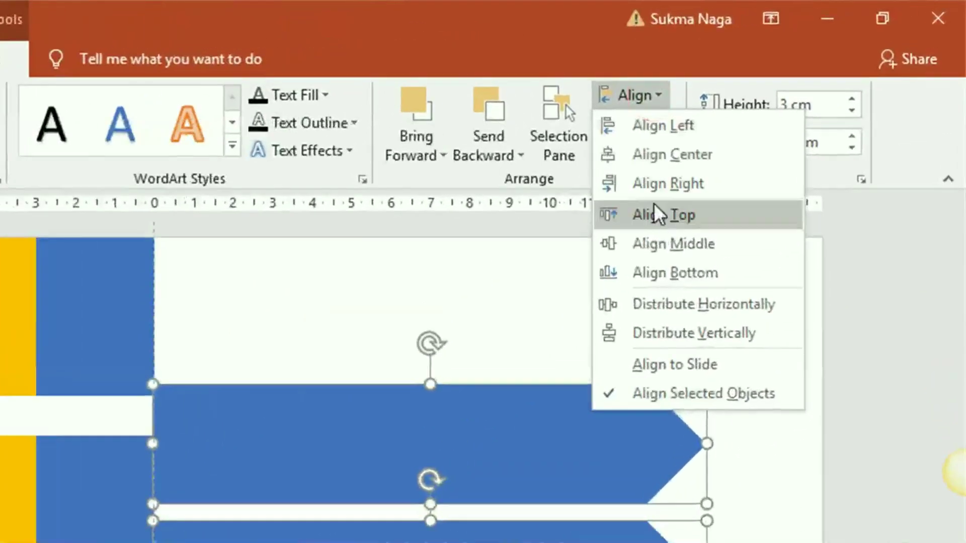
pyautogui.click(677, 330)
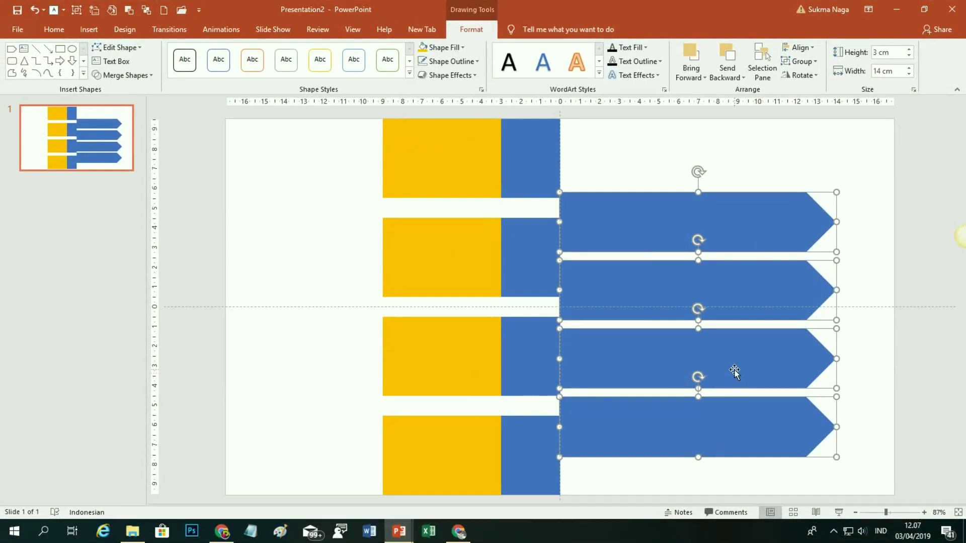
# Shift the four arrow banners slightly higher and recolor them olive-gold
pyautogui.moveTo(734, 372); pyautogui.dragTo(734, 354)
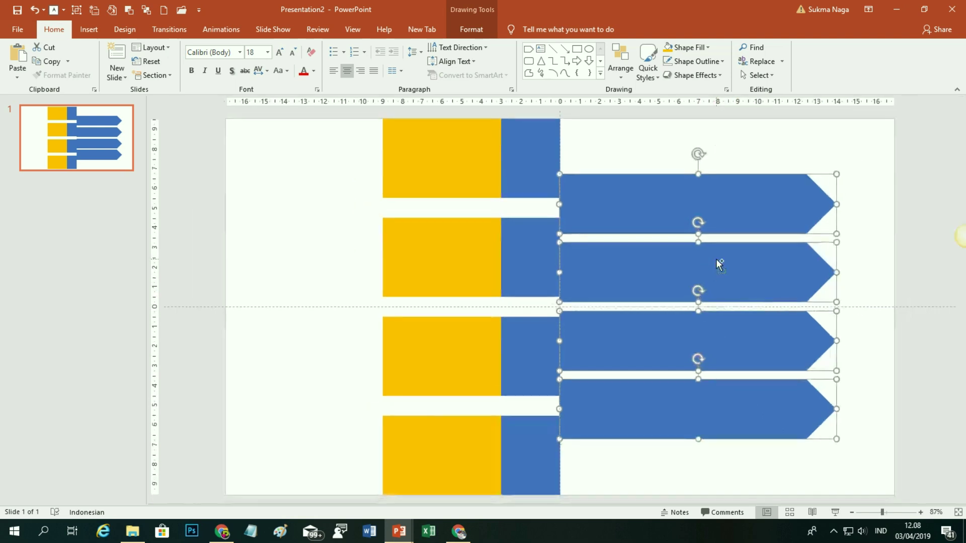
pyautogui.click(732, 454)
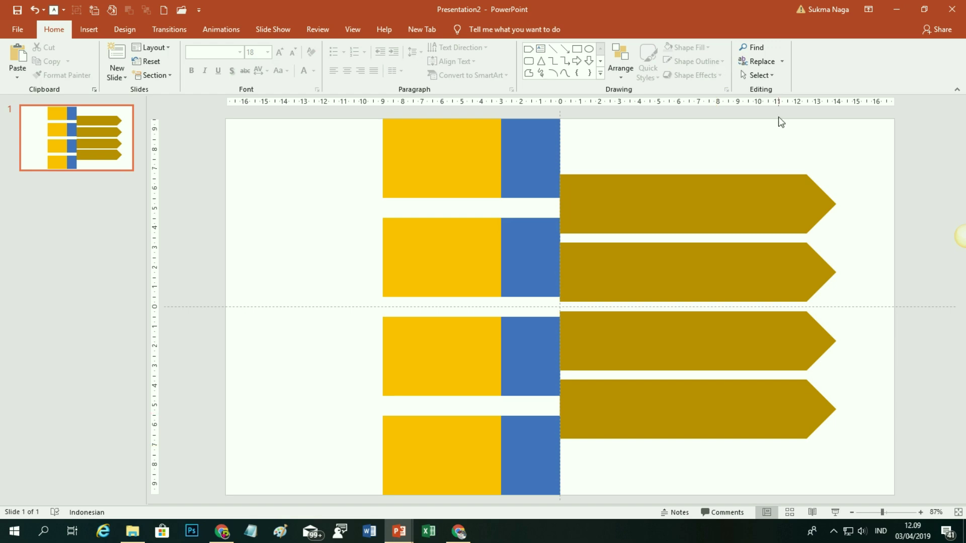
pyautogui.click(535, 173)
pyautogui.click(531, 248)
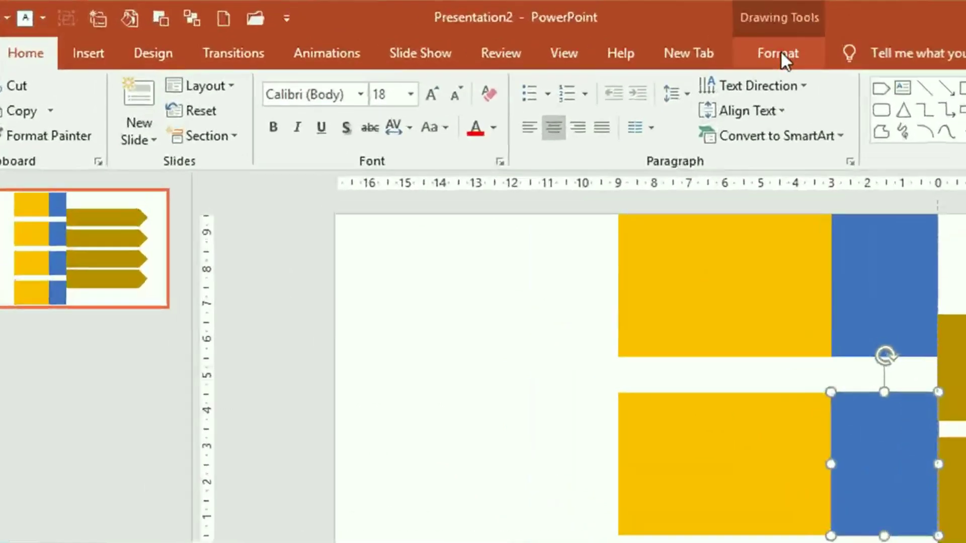
# Edit points on the second blue rectangle, pulling its bottom-right corner downward
pyautogui.click(471, 30)
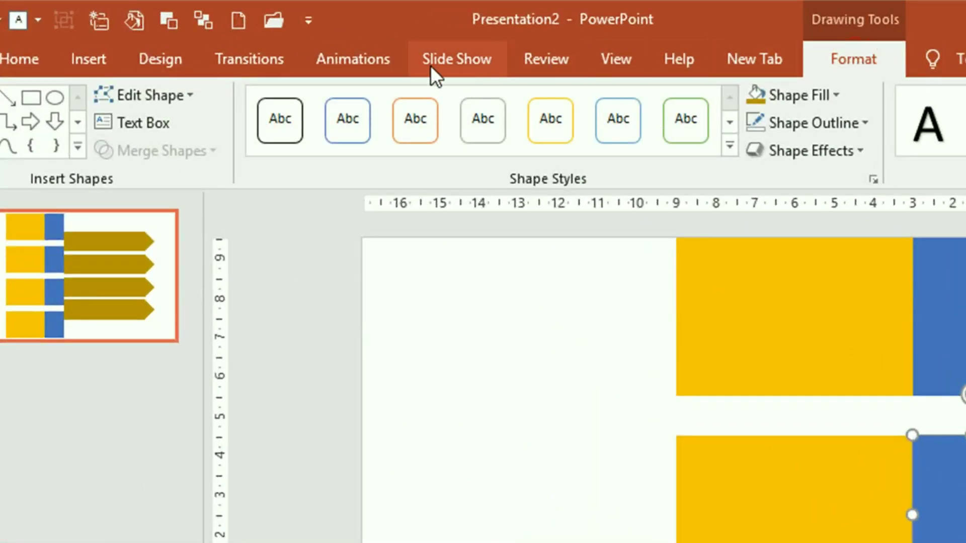
pyautogui.click(154, 96)
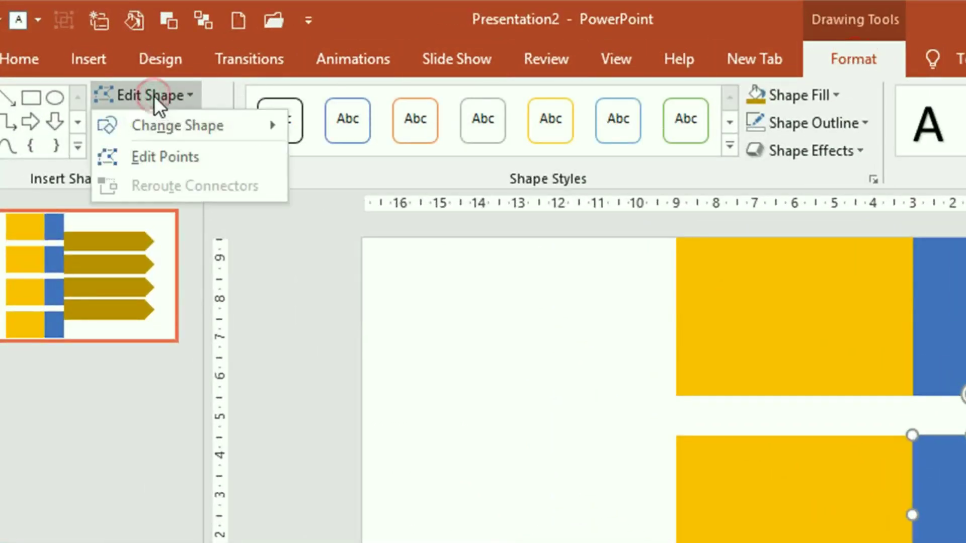
pyautogui.click(158, 154)
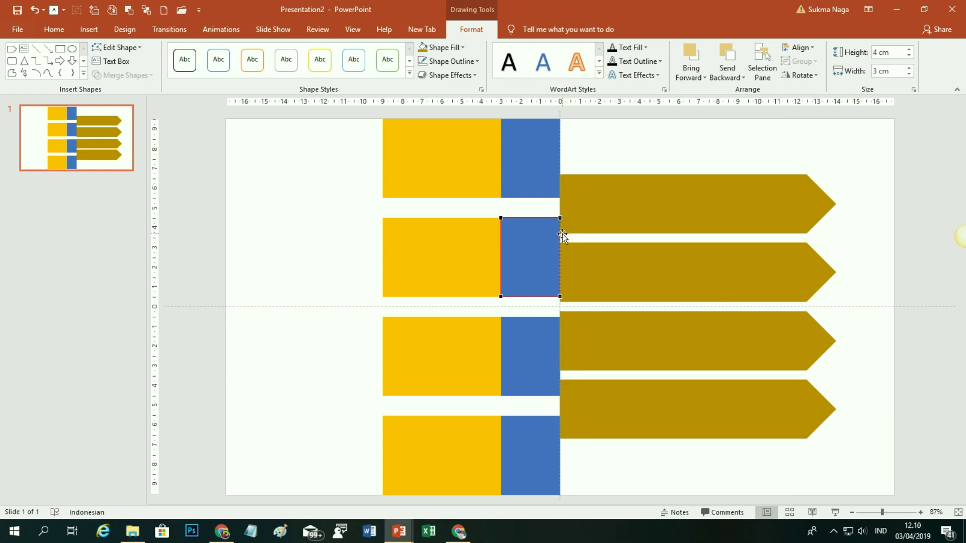
pyautogui.scroll(2, 560, 245)
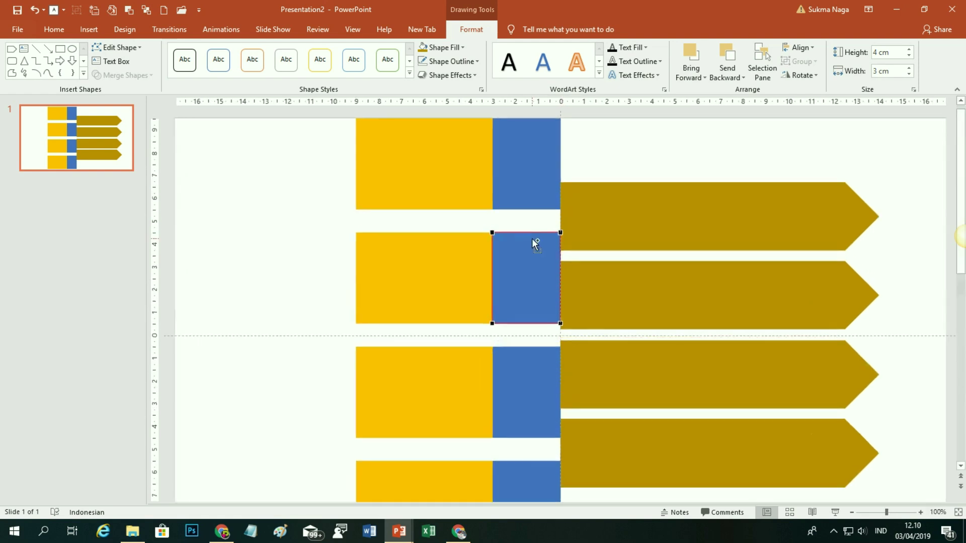
pyautogui.scroll(5, 534, 241)
pyautogui.scroll(5, 537, 252)
pyautogui.scroll(5, 545, 253)
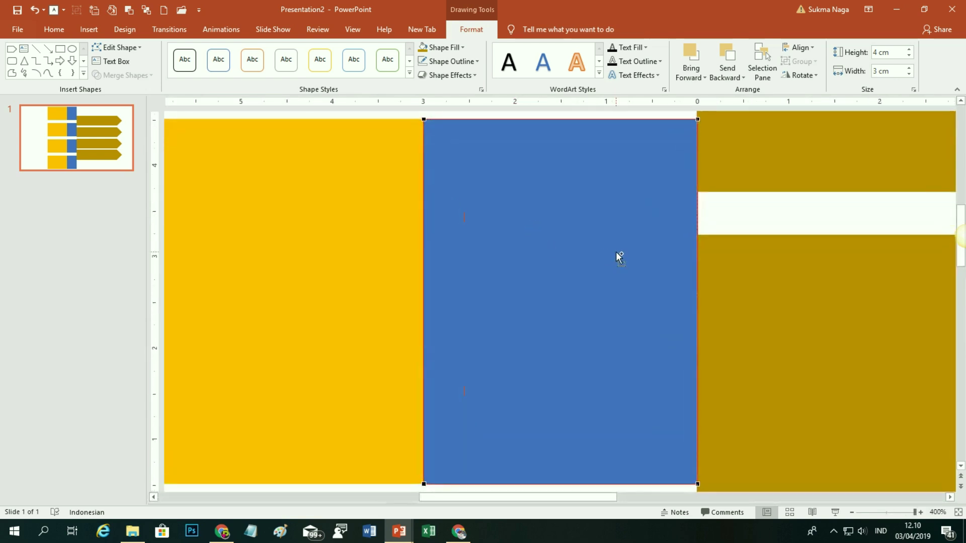
pyautogui.scroll(-4, 961, 274)
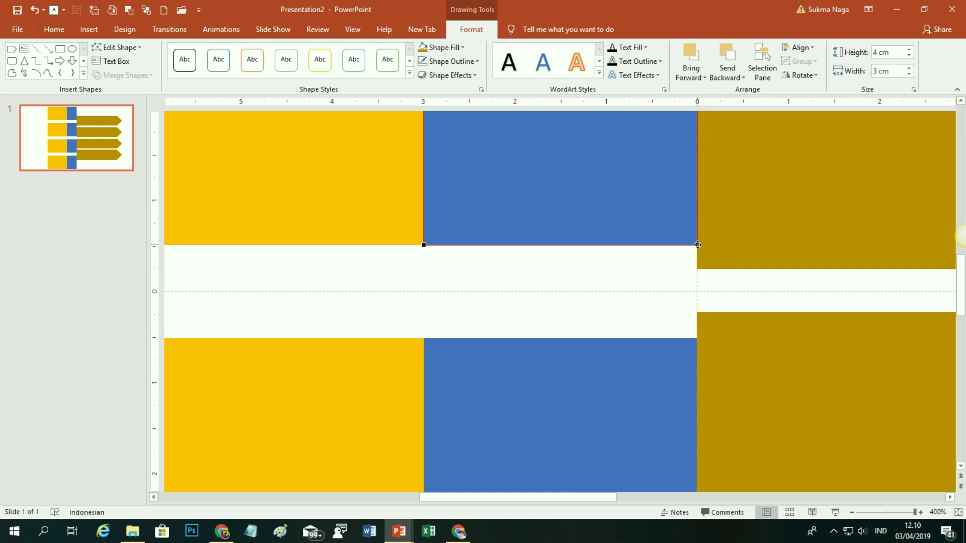
pyautogui.moveTo(697, 245); pyautogui.dragTo(696, 268)
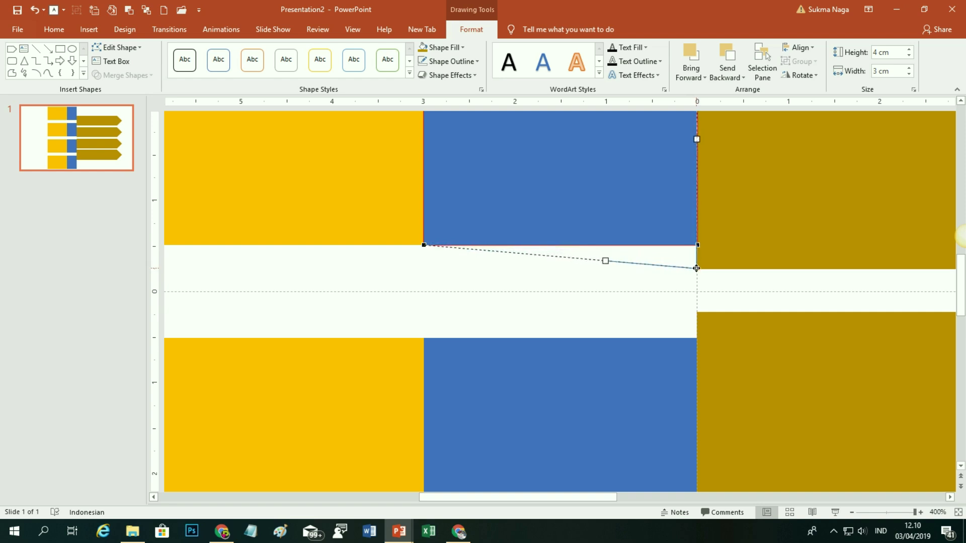
pyautogui.click(741, 276)
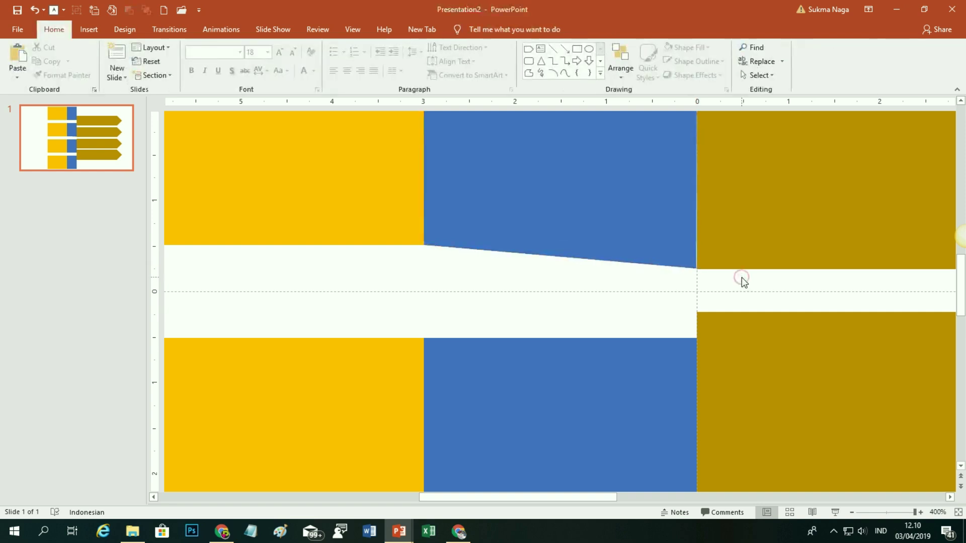
# Drag the second blue piece's top-right corner down to the gold banner's edge
pyautogui.scroll(3, 721, 255)
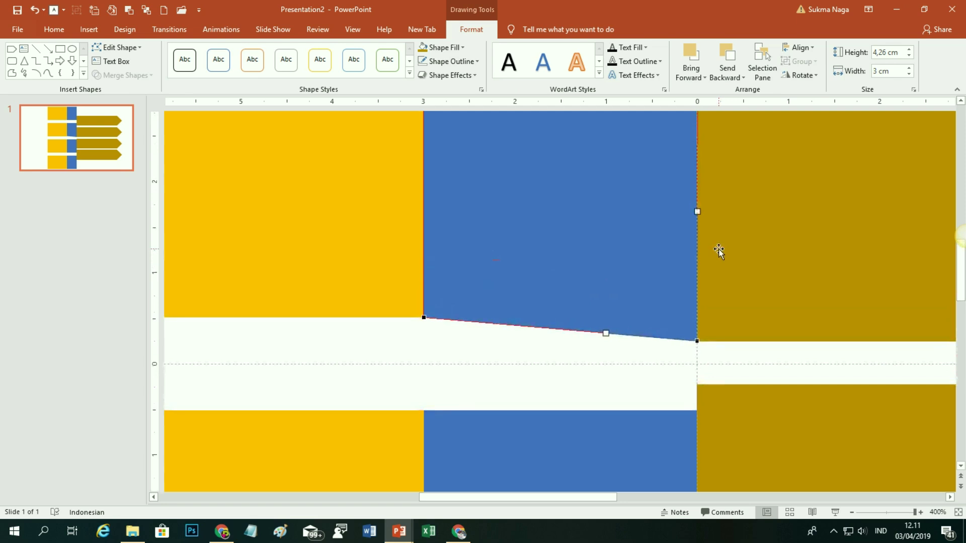
pyautogui.scroll(1, 718, 249)
pyautogui.scroll(2, 718, 249)
pyautogui.scroll(2, 718, 249)
pyautogui.scroll(3, 718, 249)
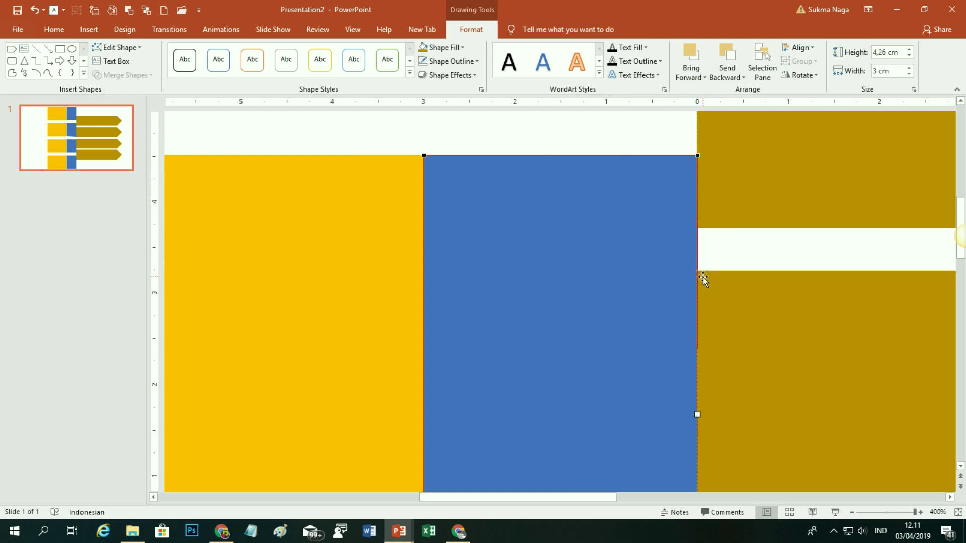
pyautogui.moveTo(698, 156); pyautogui.dragTo(699, 270)
pyautogui.click(714, 254)
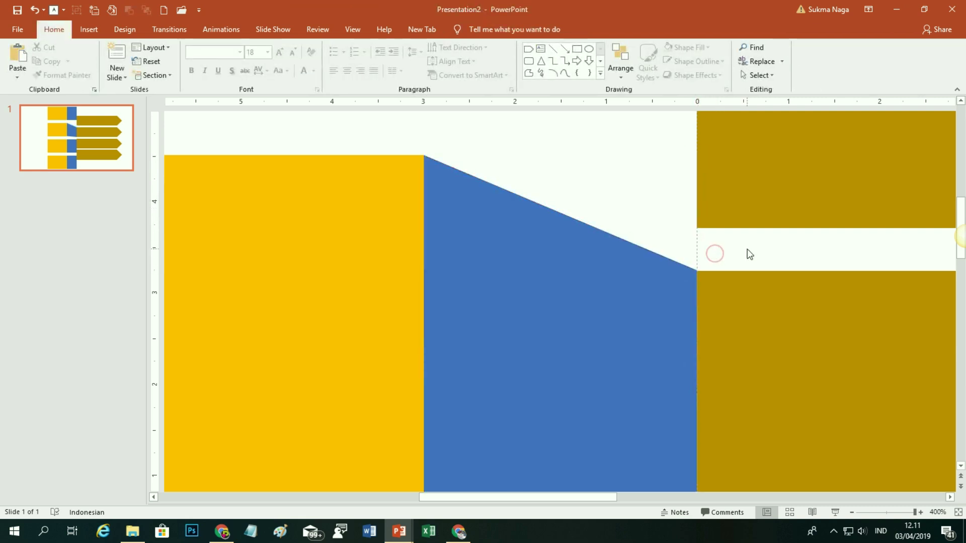
pyautogui.scroll(-2, 604, 145)
pyautogui.scroll(-5, 605, 145)
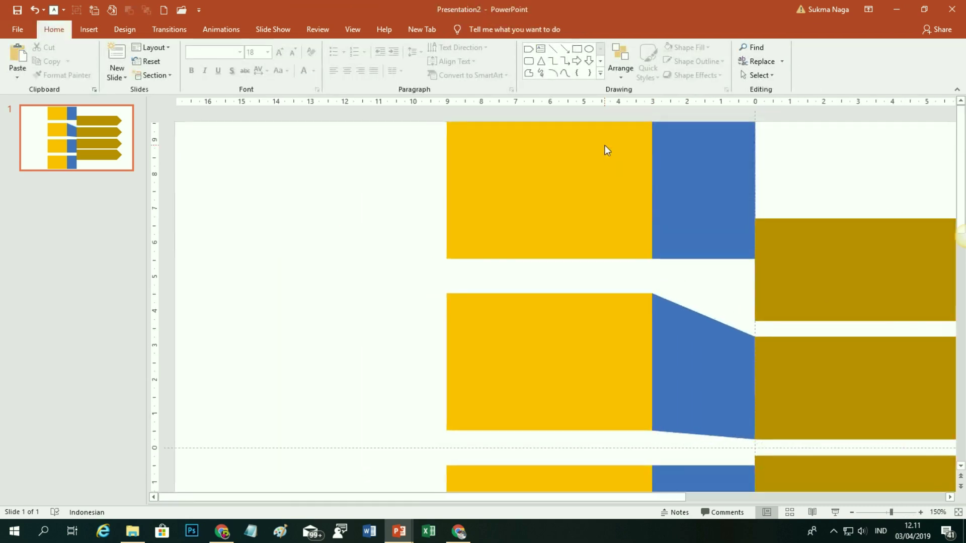
# Edit points on the top blue rectangle, moving its bottom-right corner to the banner's lower edge
pyautogui.click(719, 186)
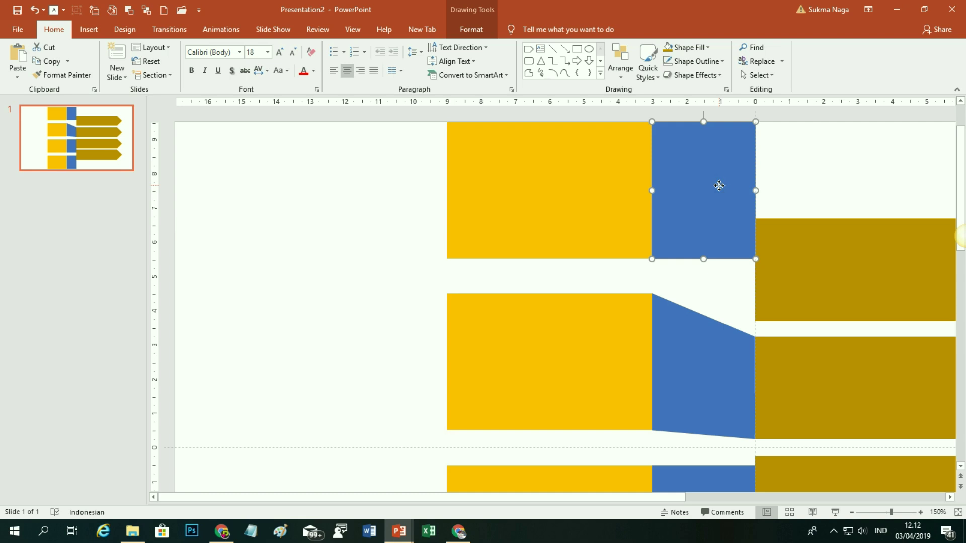
pyautogui.click(469, 30)
pyautogui.click(126, 48)
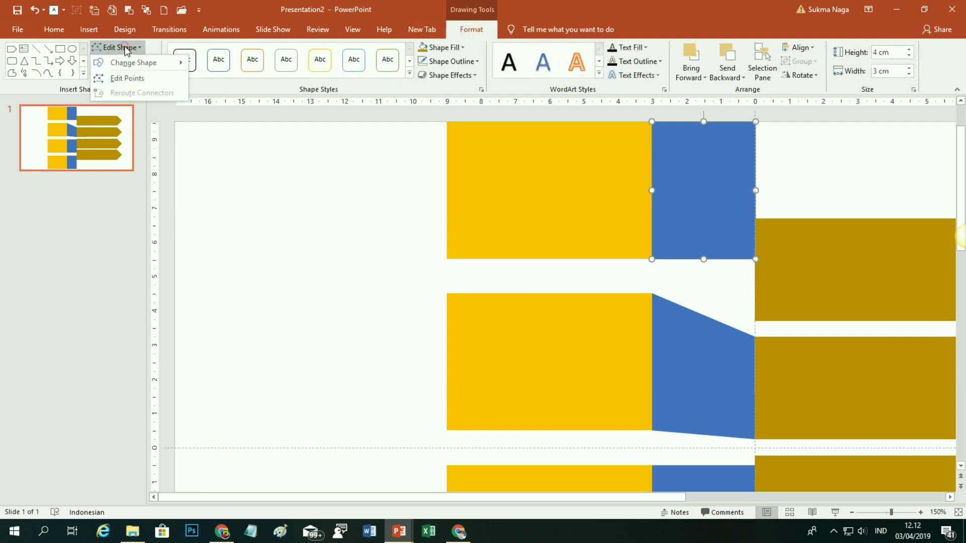
pyautogui.click(125, 79)
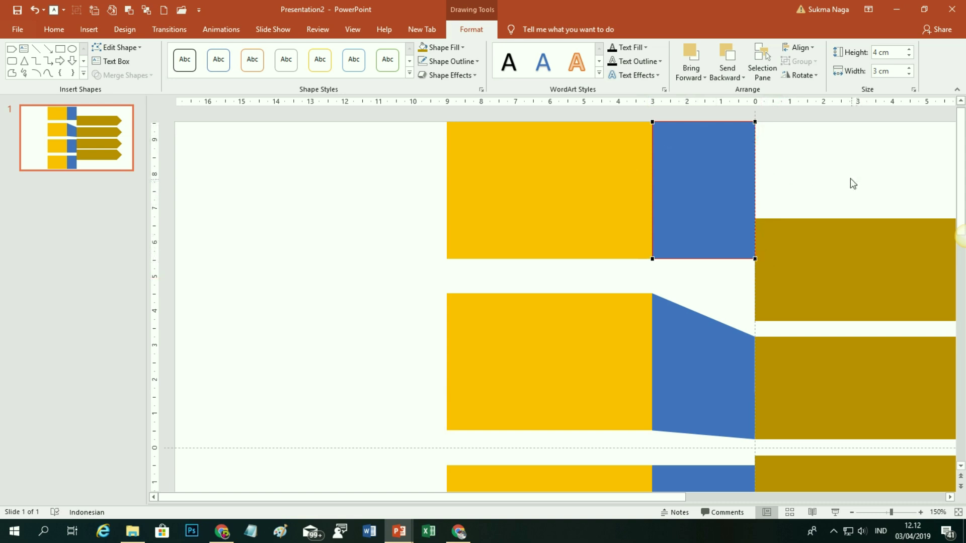
pyautogui.scroll(5, 850, 183)
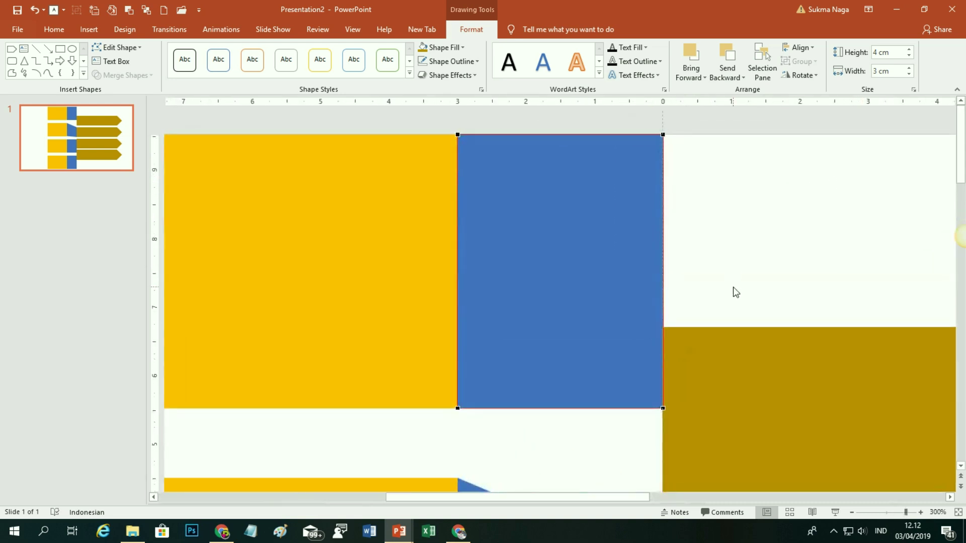
pyautogui.scroll(2, 732, 283)
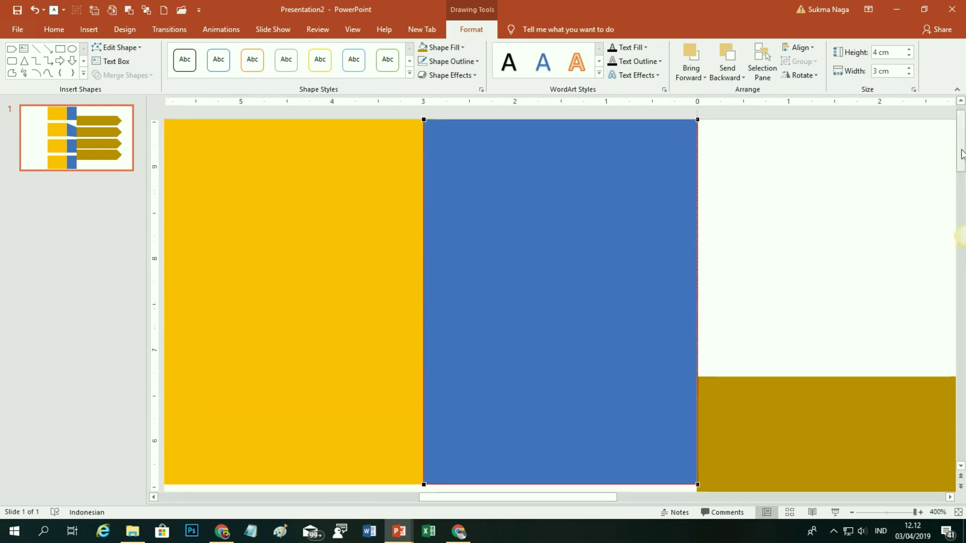
pyautogui.scroll(-3, 695, 195)
pyautogui.scroll(-3, 695, 195)
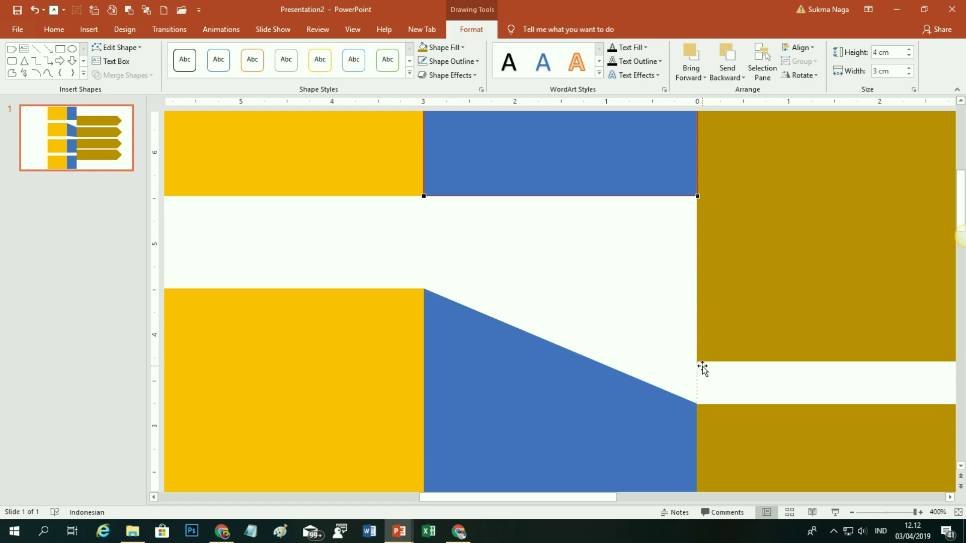
pyautogui.moveTo(697, 196); pyautogui.dragTo(696, 361)
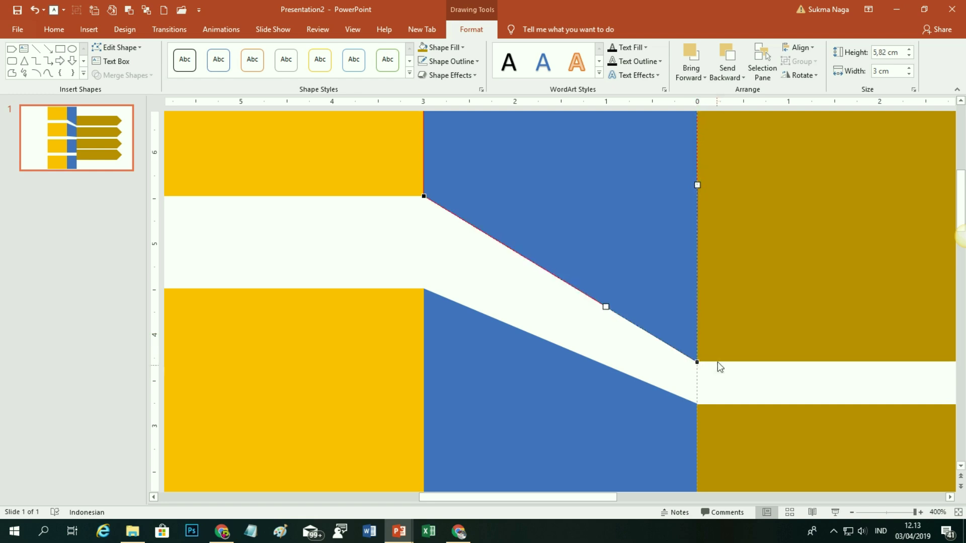
# Lower the top blue piece's top-right corner to the first gold banner's top edge
pyautogui.scroll(3, 719, 302)
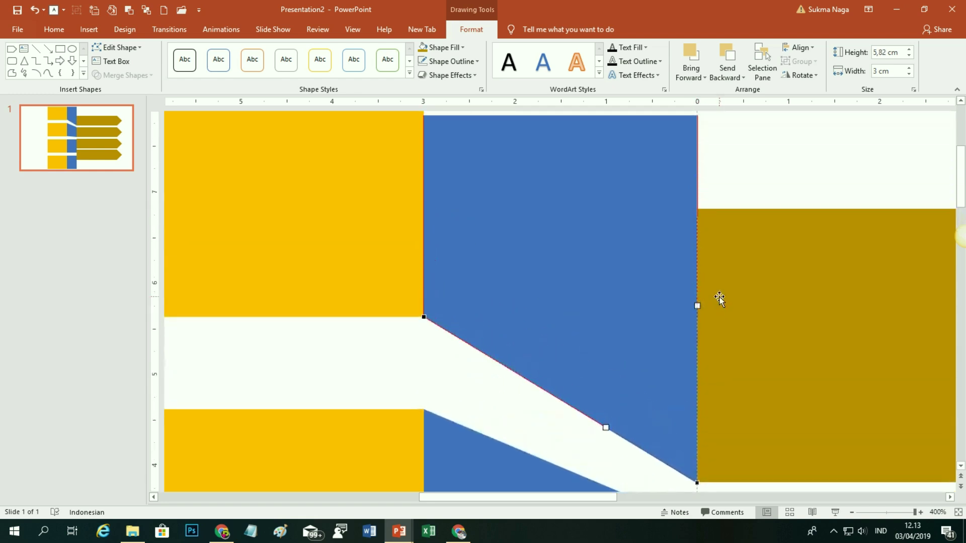
pyautogui.scroll(5, 719, 297)
pyautogui.moveTo(696, 142); pyautogui.dragTo(694, 391)
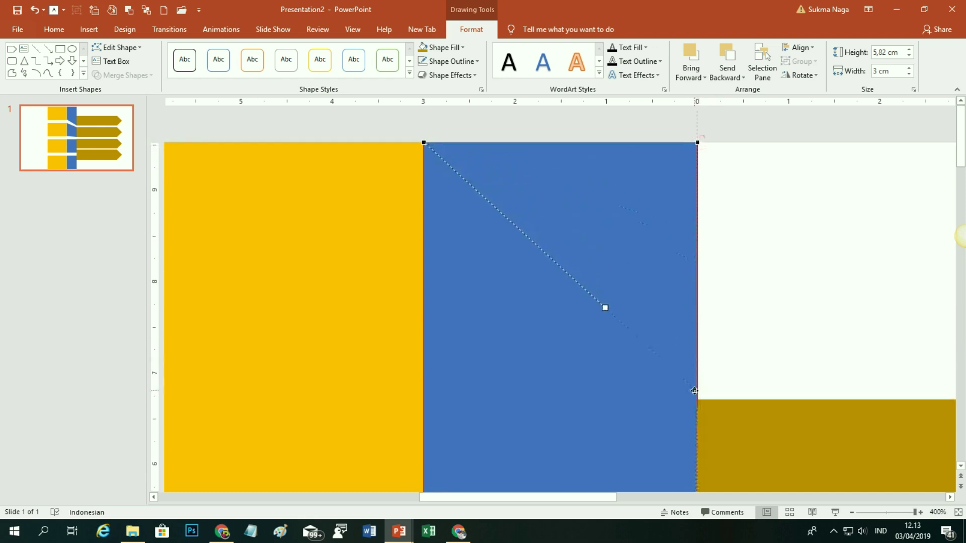
pyautogui.click(751, 349)
pyautogui.scroll(-1, 750, 349)
pyautogui.scroll(-2, 748, 343)
pyautogui.scroll(-1, 733, 323)
pyautogui.scroll(-1, 720, 303)
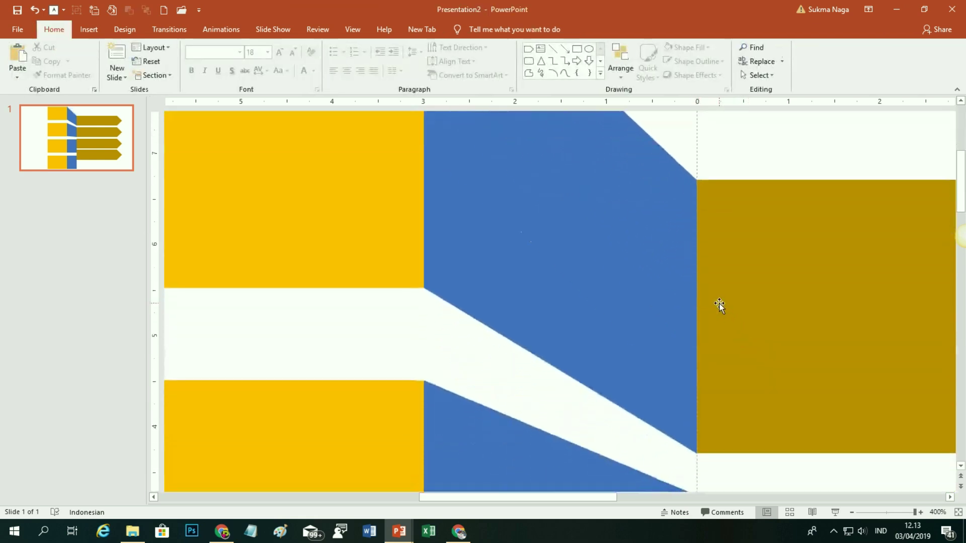
pyautogui.scroll(2, 624, 252)
pyautogui.scroll(2, 623, 252)
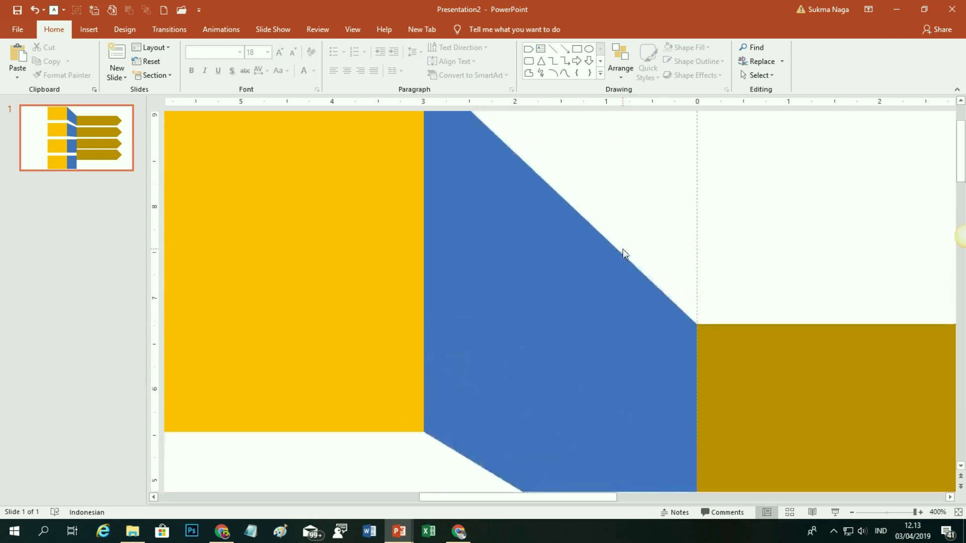
pyautogui.scroll(2, 620, 248)
pyautogui.keyDown('ctrl'); pyautogui.scroll(-5, 619, 247); pyautogui.keyUp('ctrl')
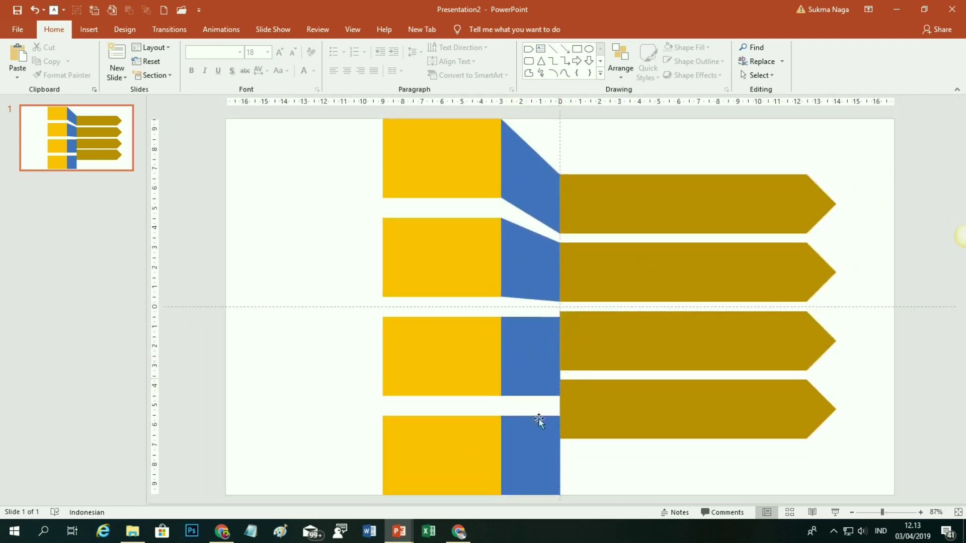
# Delete the third and fourth rows' blue rectangles
pyautogui.click(532, 362)
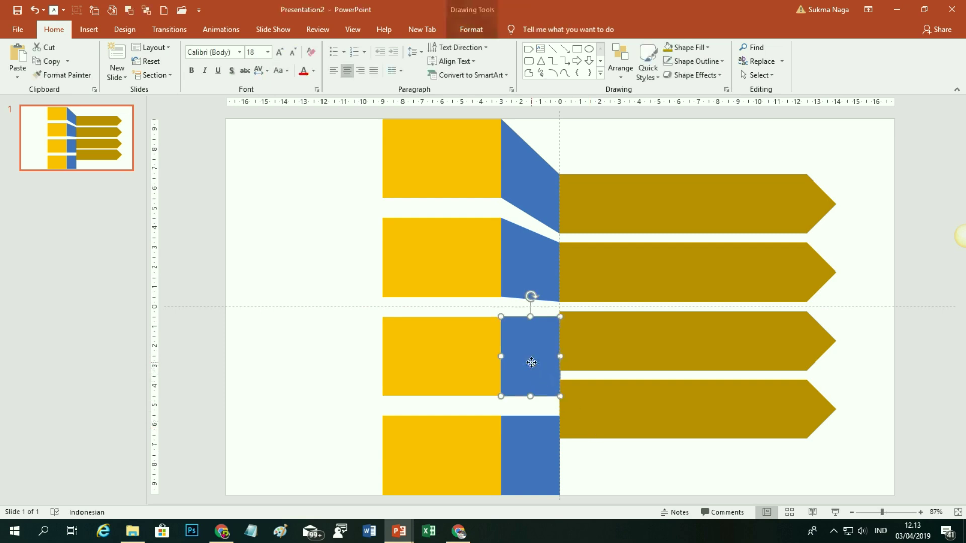
pyautogui.press('Delete')
pyautogui.click(530, 412)
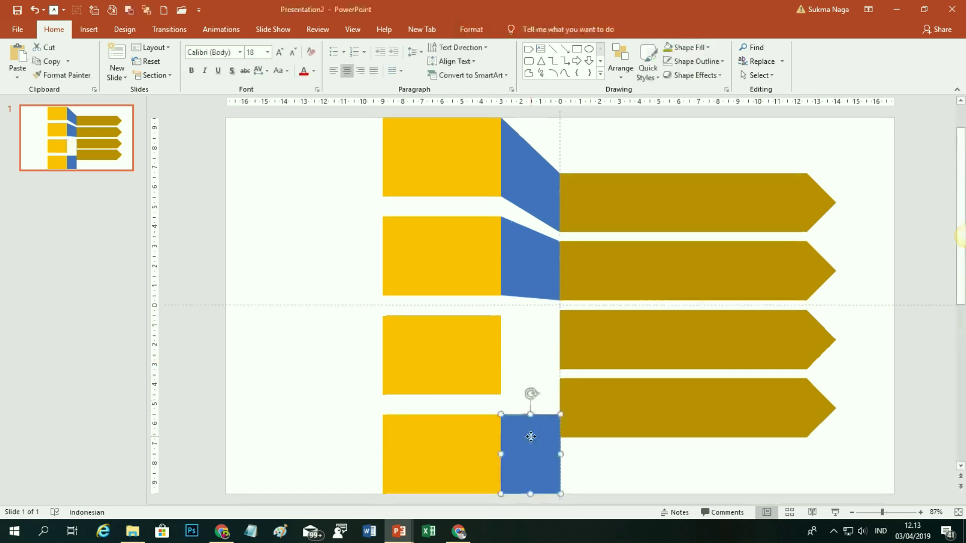
pyautogui.press('Delete')
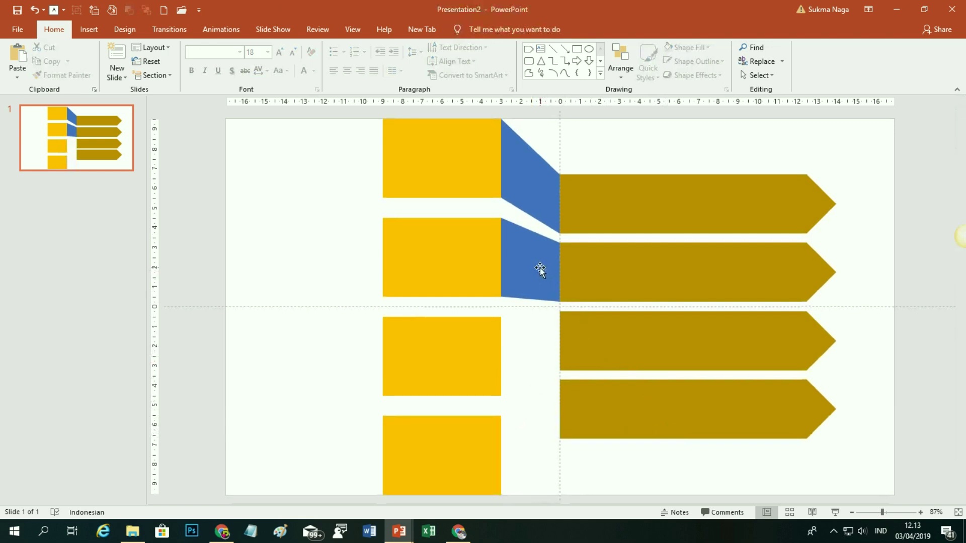
# Copy the second row's slanted blue piece to the third row, flip it vertically and nudge it up
pyautogui.click(539, 269)
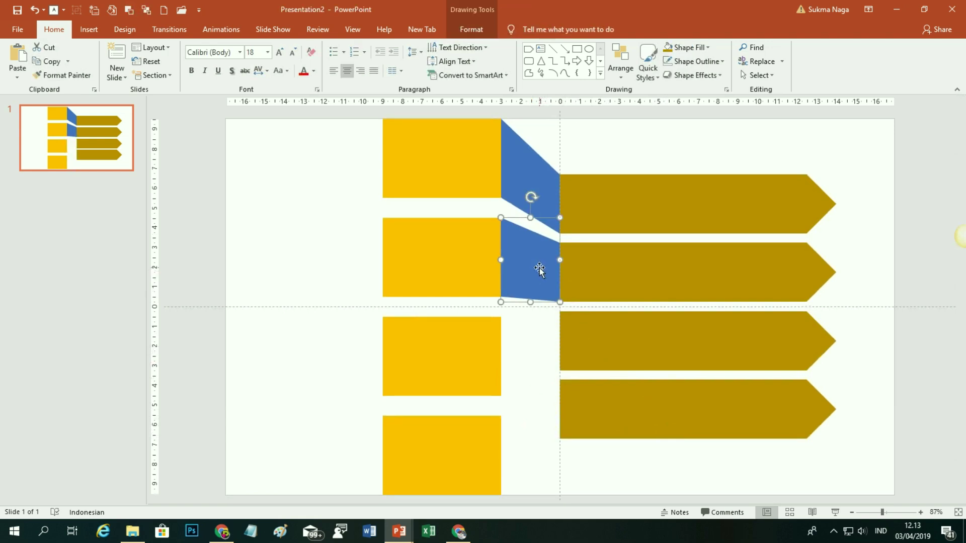
pyautogui.moveTo(539, 267); pyautogui.dragTo(512, 384)
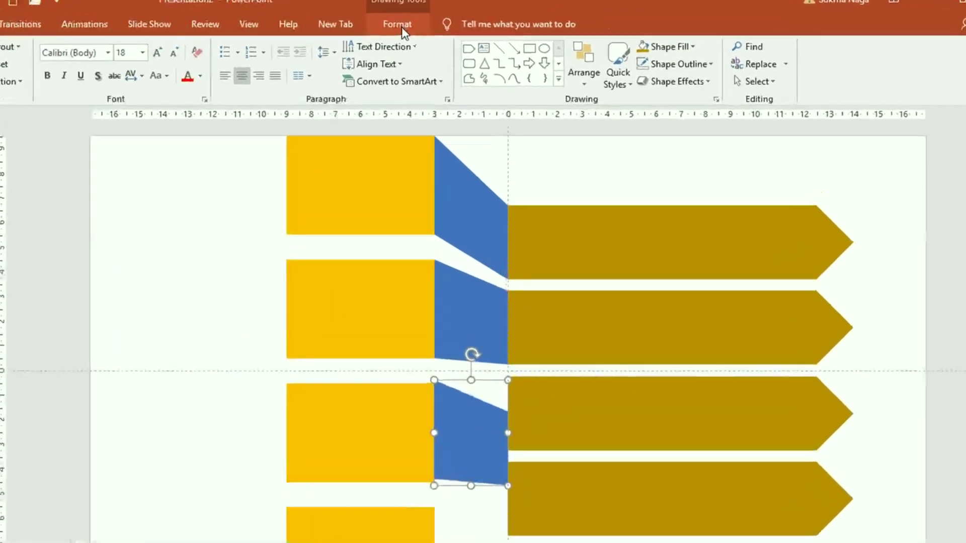
pyautogui.click(472, 29)
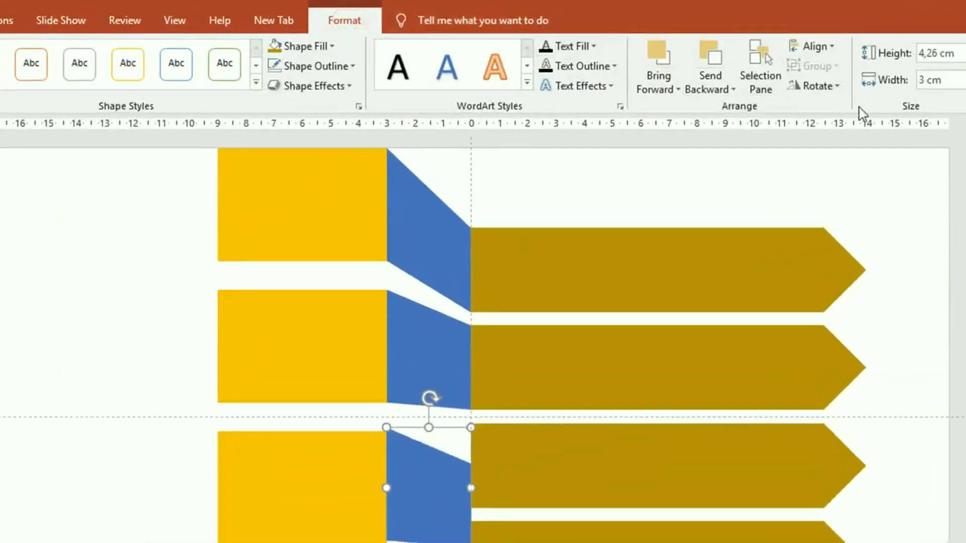
pyautogui.click(837, 88)
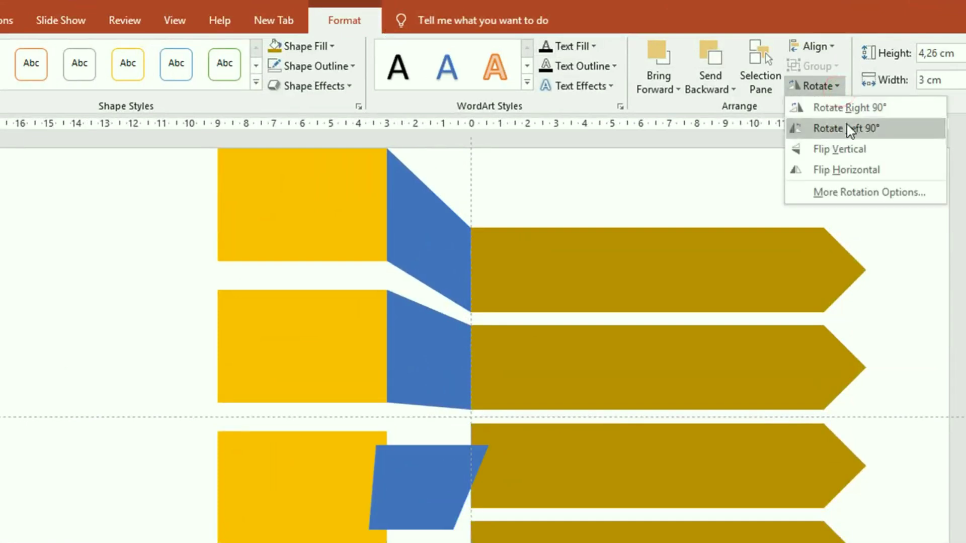
pyautogui.click(849, 151)
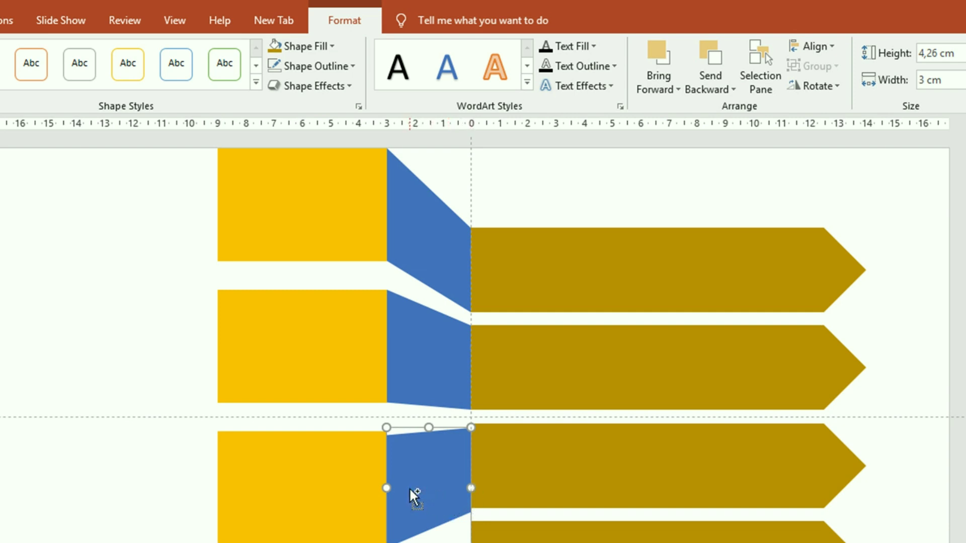
pyautogui.keyDown('ctrl'); pyautogui.scroll(5, 409, 487); pyautogui.keyUp('ctrl')
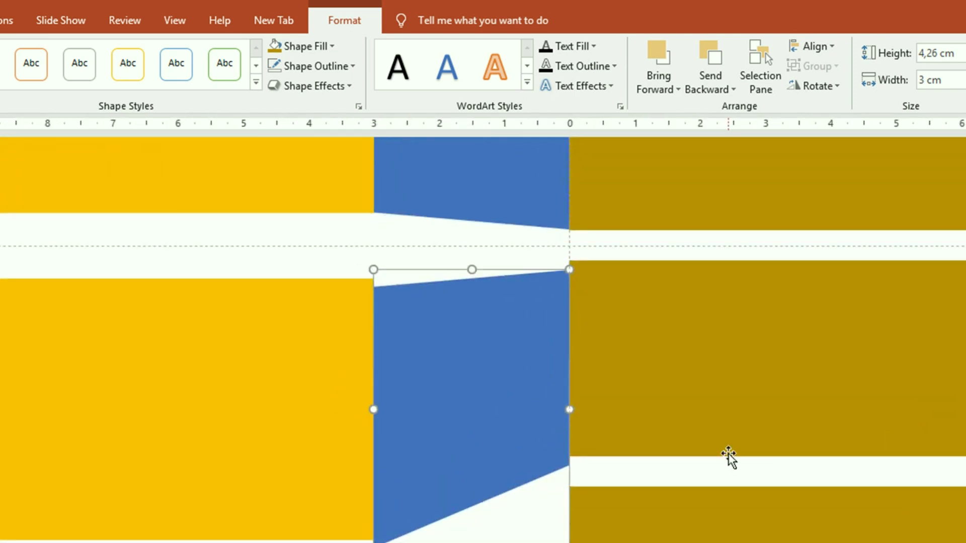
pyautogui.hotkey('ctrl', 'Up')
pyautogui.hotkey('ctrl', 'Up')
pyautogui.hotkey('ctrl', 'Up')
pyautogui.hotkey('ctrl', 'Up')
pyautogui.hotkey('ctrl', 'Up')
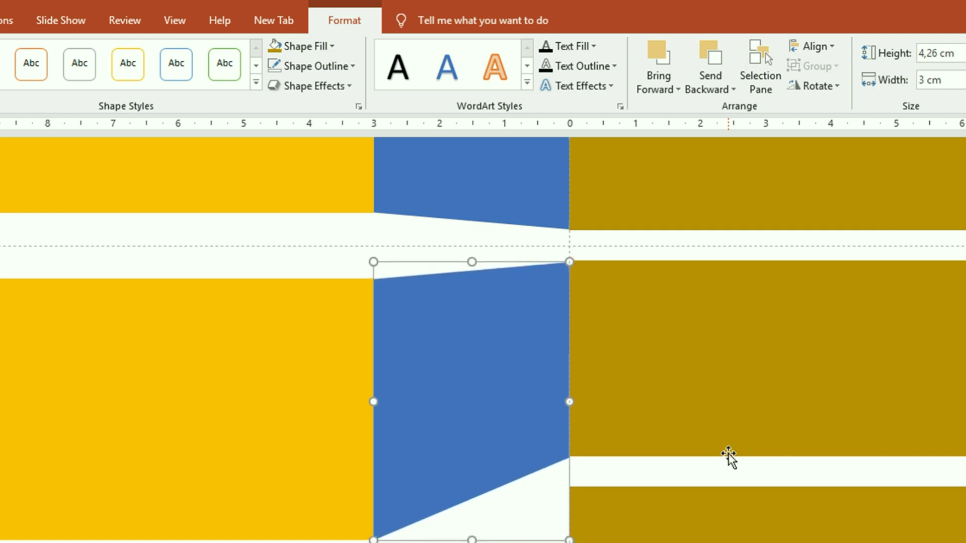
pyautogui.keyDown('ctrl'); pyautogui.scroll(-4, 711, 435); pyautogui.keyUp('ctrl')
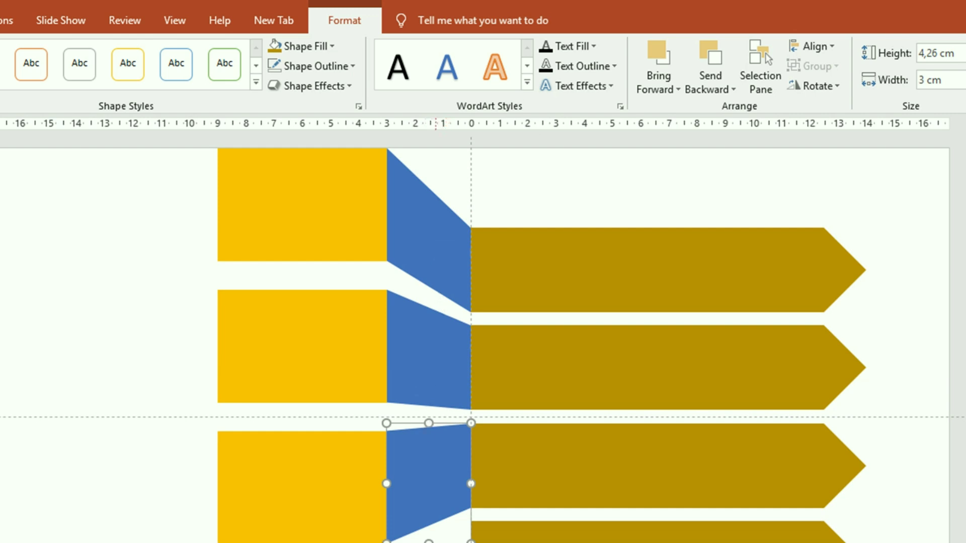
# Copy the top blue fold to the bottom row, flip it and nudge it up to meet the arrow
pyautogui.click(422, 223)
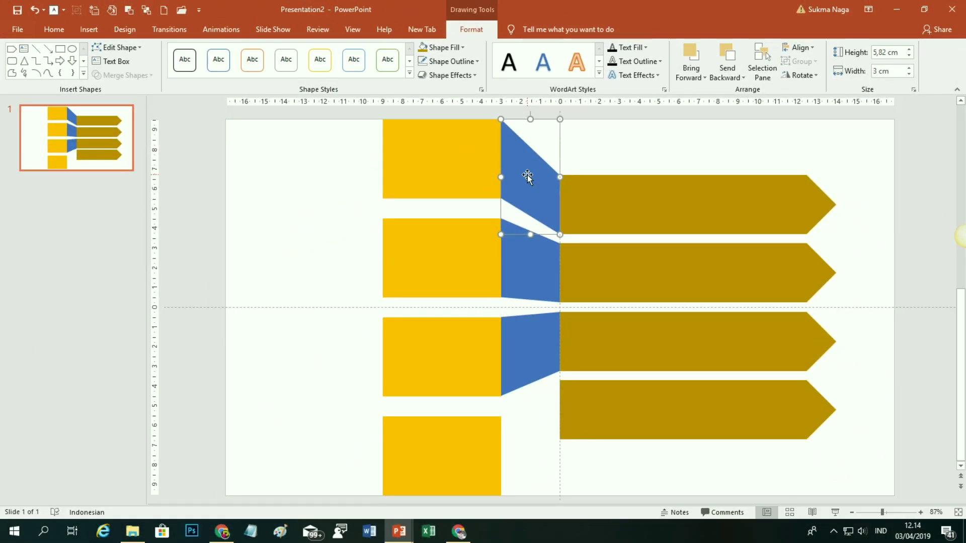
pyautogui.moveTo(527, 176)
pyautogui.mouseDown()
pyautogui.moveTo(536, 460)
pyautogui.moveTo(529, 453)
pyautogui.mouseUp()
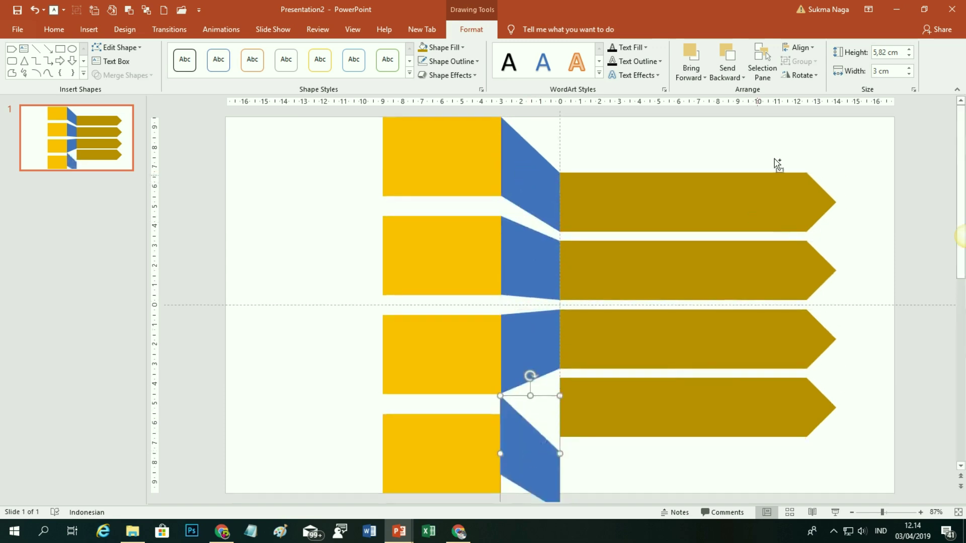
pyautogui.click(816, 76)
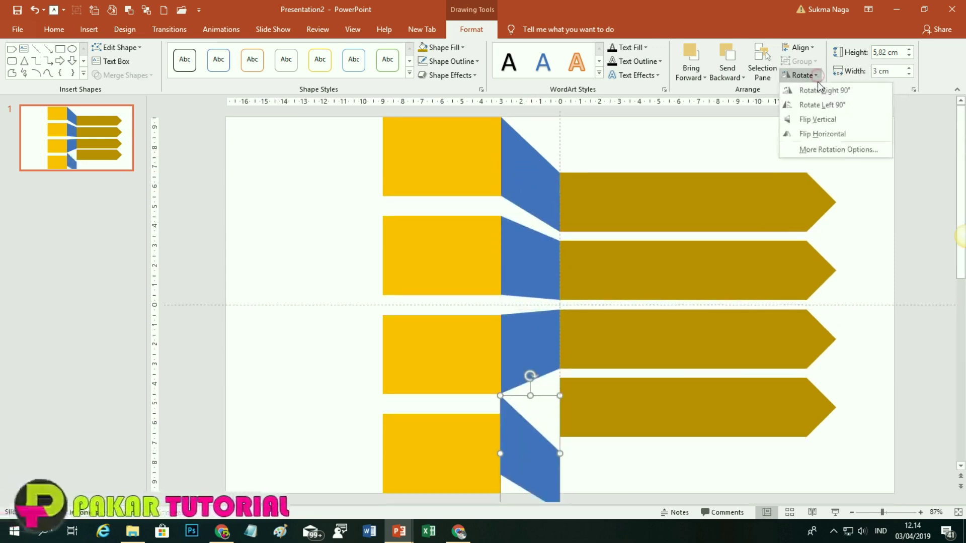
pyautogui.click(813, 122)
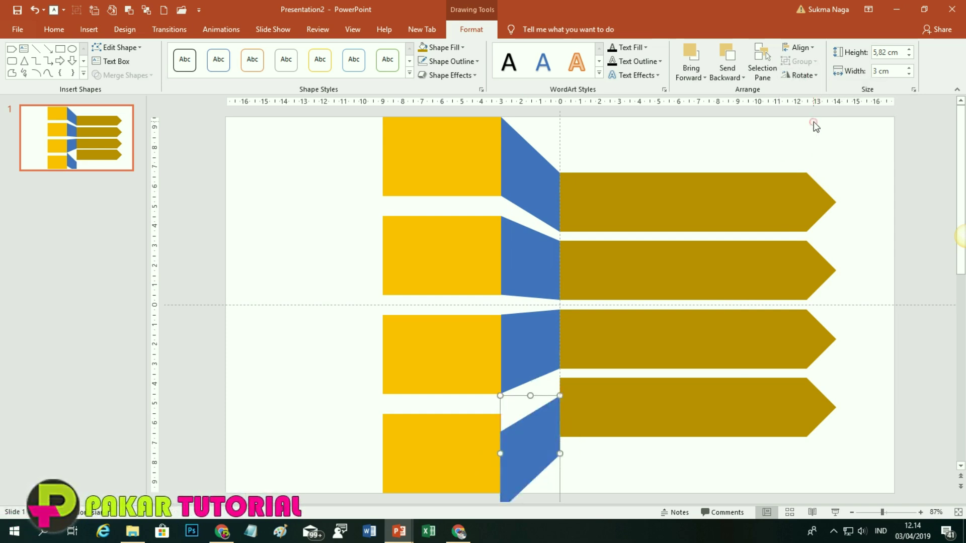
pyautogui.press('Up')
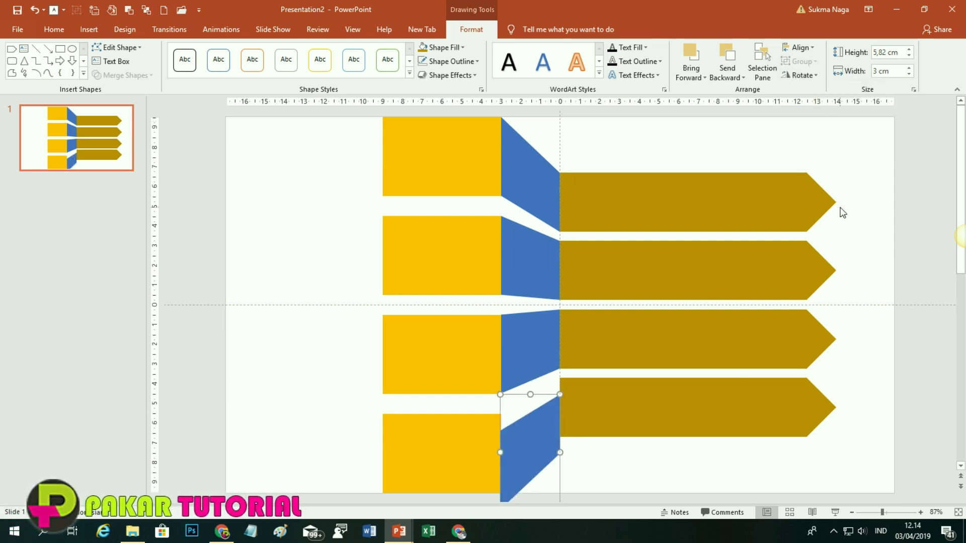
pyautogui.press('Up')
pyautogui.press('Up')
pyautogui.press('Up')
pyautogui.click(869, 415)
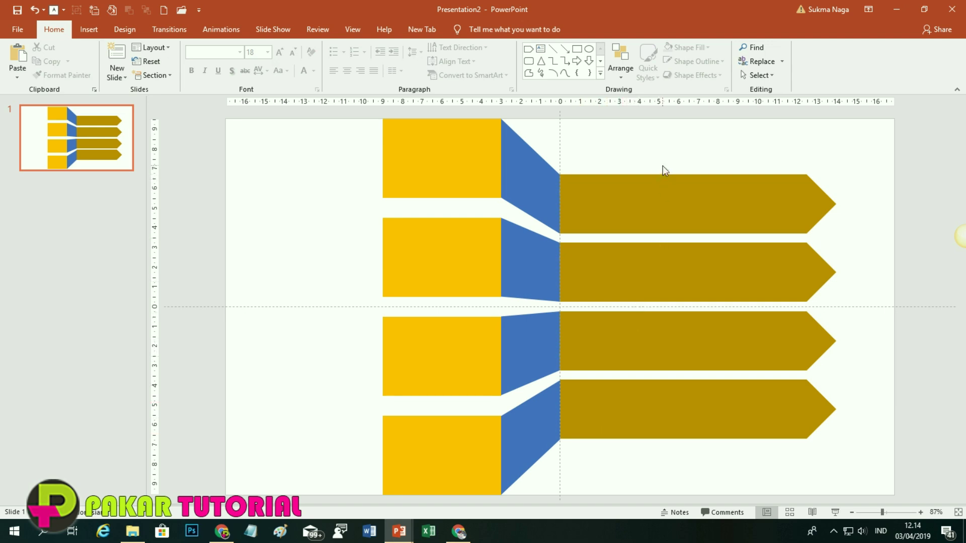
# Select the top row's yellow rectangle, blue connector and brown arrow together
pyautogui.click(445, 171)
pyautogui.keyDown('shift'); pyautogui.click(533, 192); pyautogui.keyUp('shift')
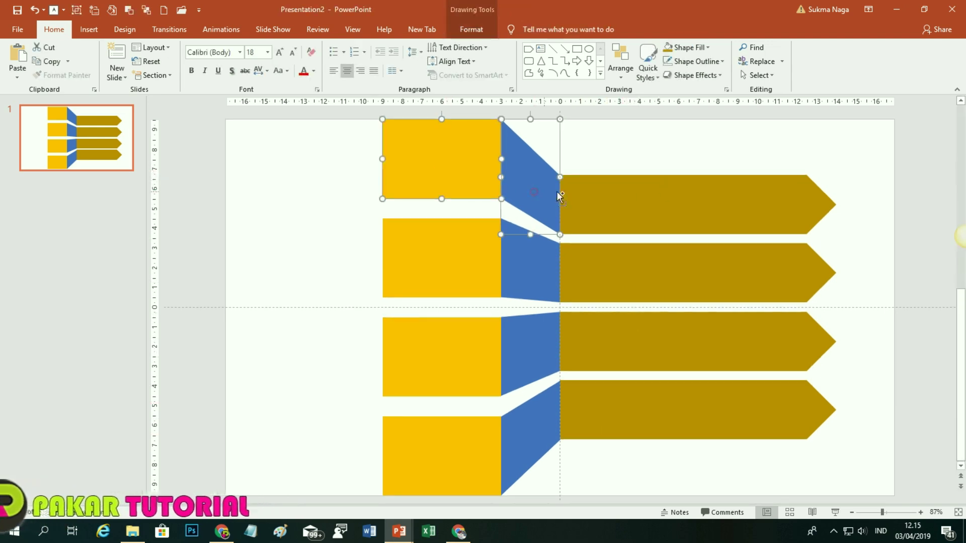
pyautogui.keyDown('shift'); pyautogui.click(717, 203); pyautogui.keyUp('shift')
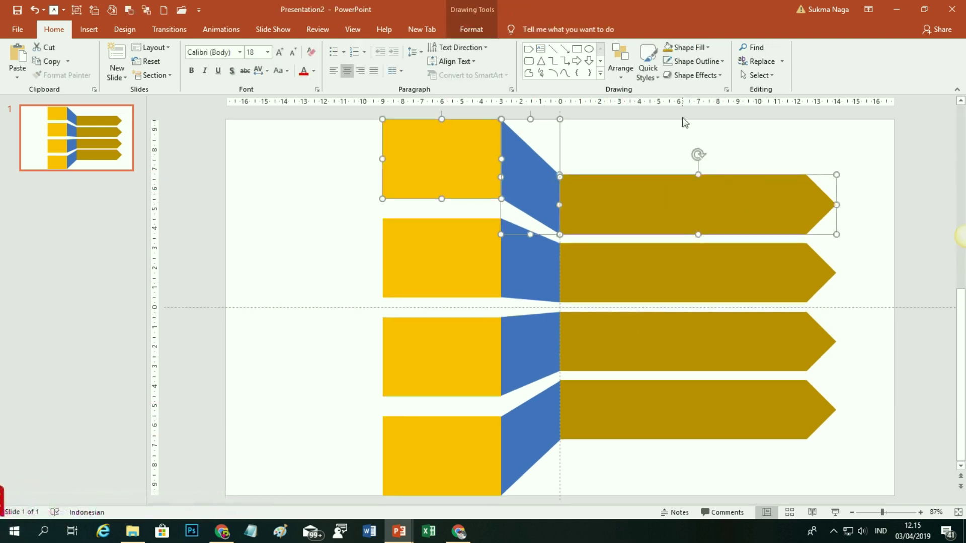
pyautogui.click(471, 29)
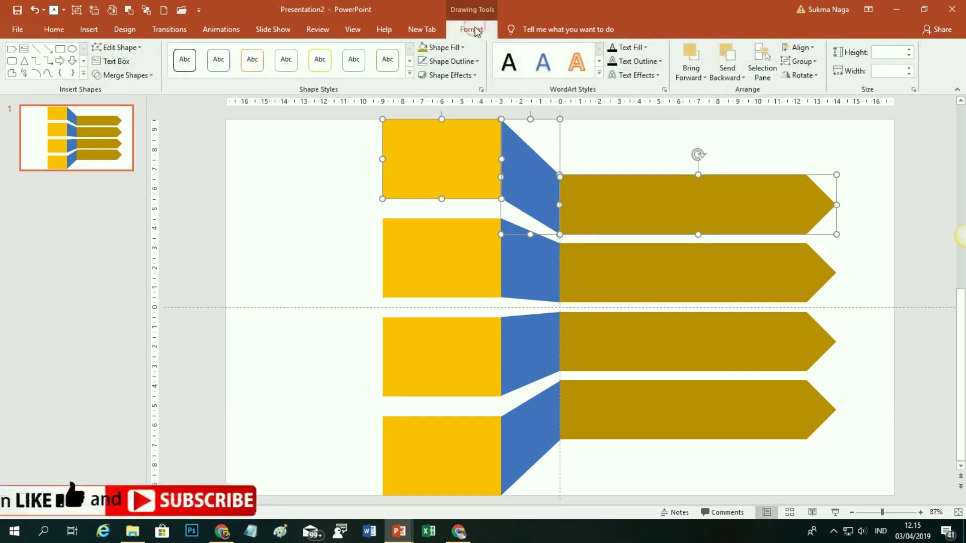
# Fill the selected top row with orange
pyautogui.click(445, 51)
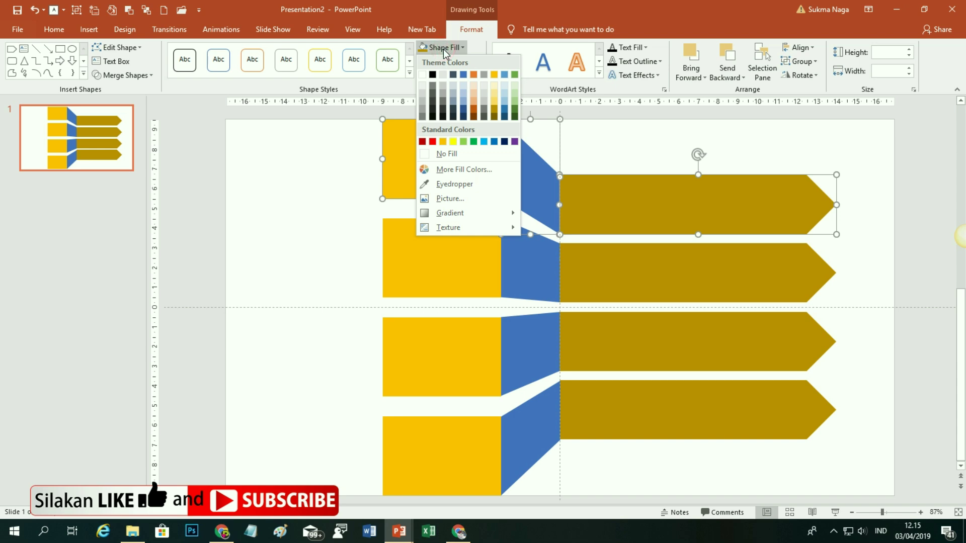
pyautogui.click(450, 169)
pyautogui.click(459, 260)
pyautogui.click(553, 158)
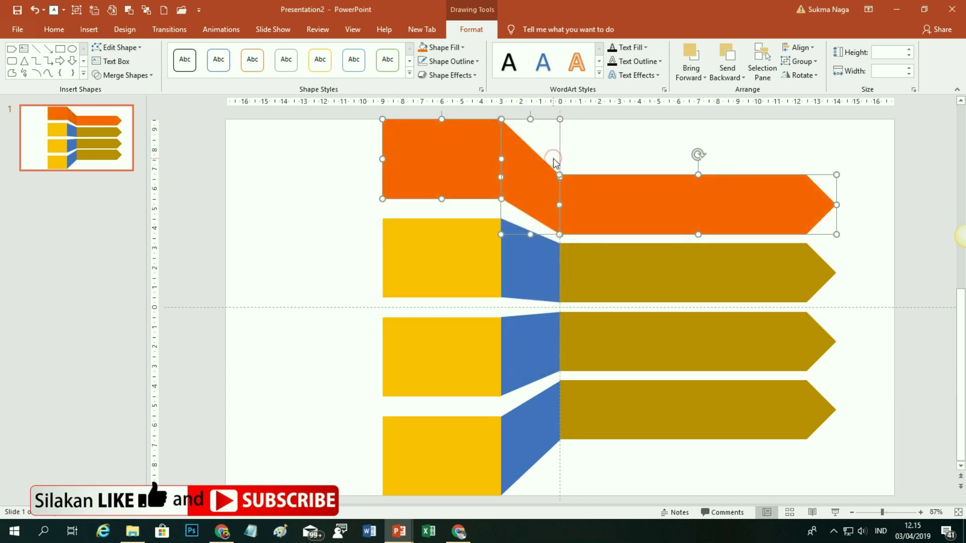
# Select the second row's rectangle, connector and arrow and fill them gold
pyautogui.click(483, 274)
pyautogui.keyDown('shift'); pyautogui.click(547, 284); pyautogui.keyUp('shift')
pyautogui.keyDown('shift'); pyautogui.click(656, 283); pyautogui.keyUp('shift')
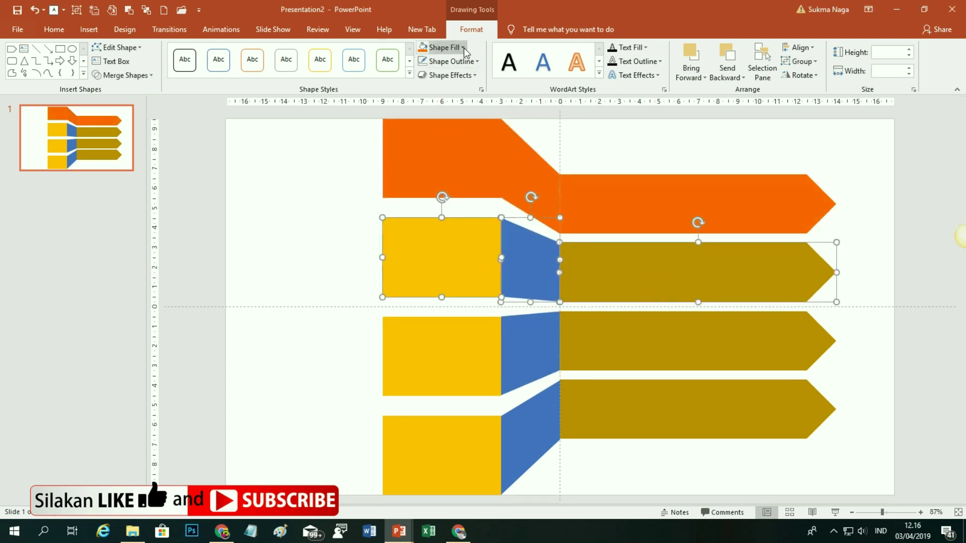
pyautogui.click(444, 47)
pyautogui.click(452, 197)
pyautogui.click(423, 267)
pyautogui.click(552, 157)
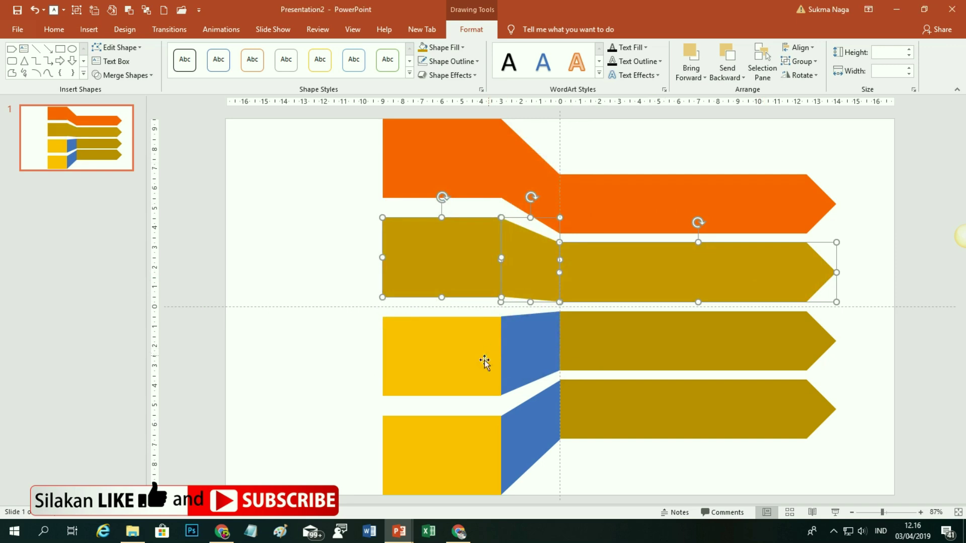
# Select the third row's rectangle, connector and arrow and fill them yellow-green
pyautogui.click(470, 366)
pyautogui.keyDown('shift'); pyautogui.click(547, 362); pyautogui.keyUp('shift')
pyautogui.keyDown('shift'); pyautogui.click(654, 361); pyautogui.keyUp('shift')
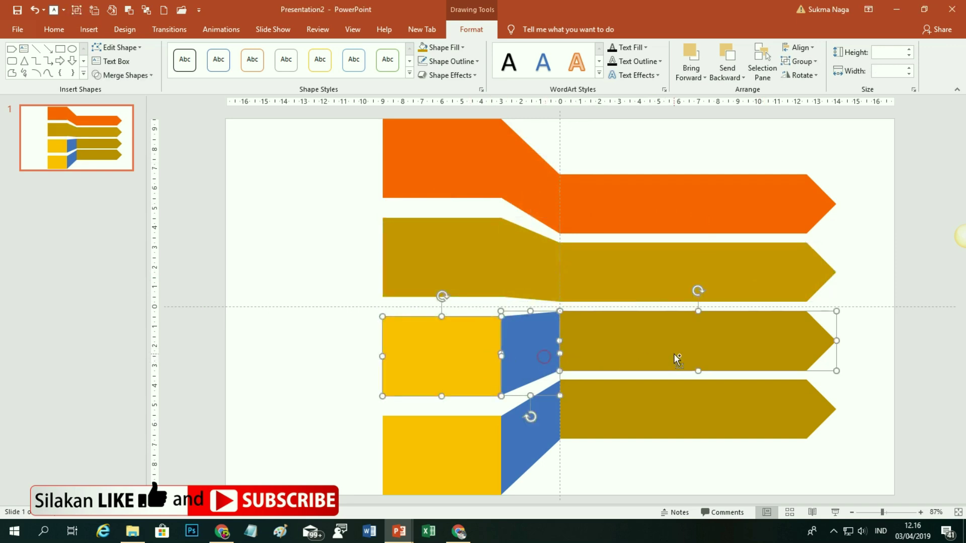
pyautogui.click(461, 47)
pyautogui.click(452, 197)
pyautogui.click(426, 261)
pyautogui.click(556, 158)
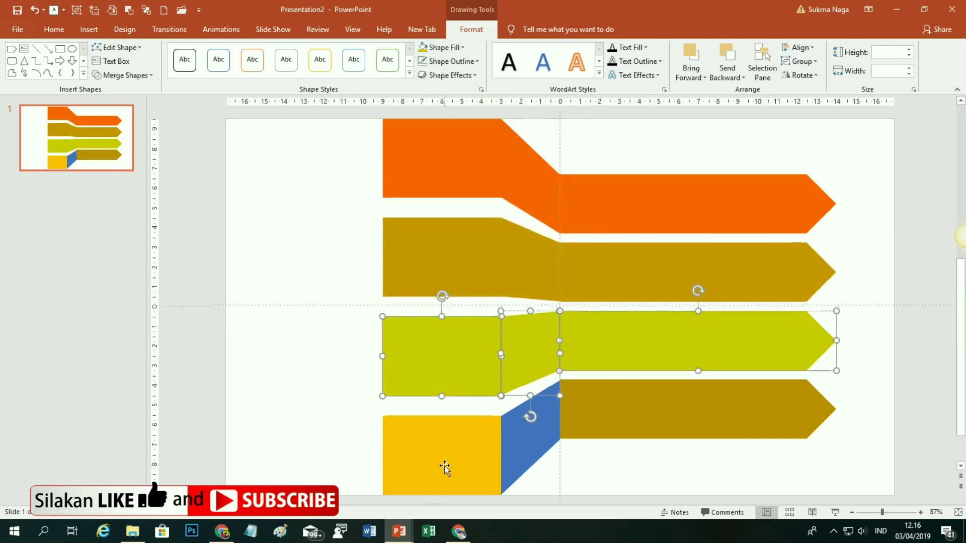
# Select the bottom row's rectangle, connector and arrow and fill them cyan
pyautogui.click(442, 464)
pyautogui.keyDown('shift'); pyautogui.click(539, 455); pyautogui.keyUp('shift')
pyautogui.keyDown('shift'); pyautogui.click(679, 425); pyautogui.keyUp('shift')
pyautogui.click(445, 47)
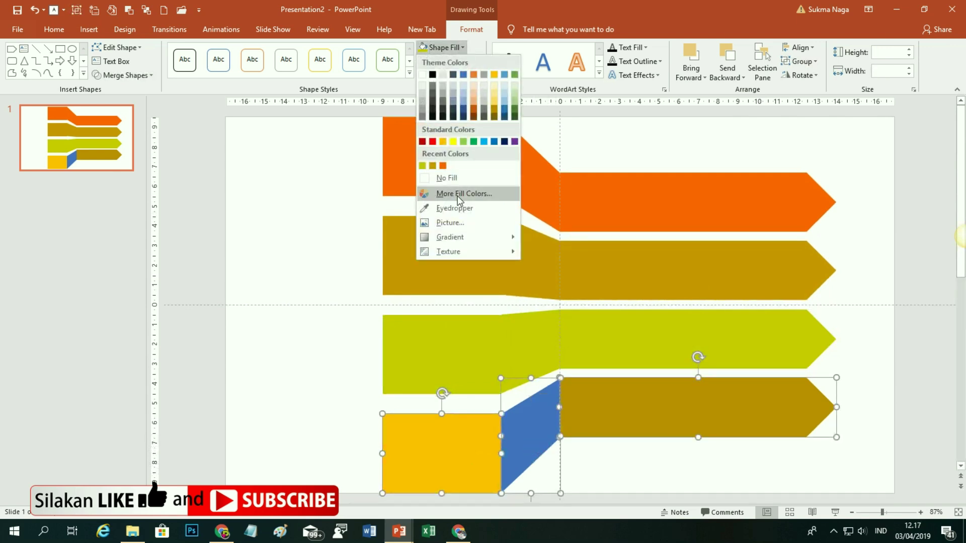
pyautogui.click(455, 195)
pyautogui.click(424, 208)
pyautogui.click(553, 158)
pyautogui.click(659, 449)
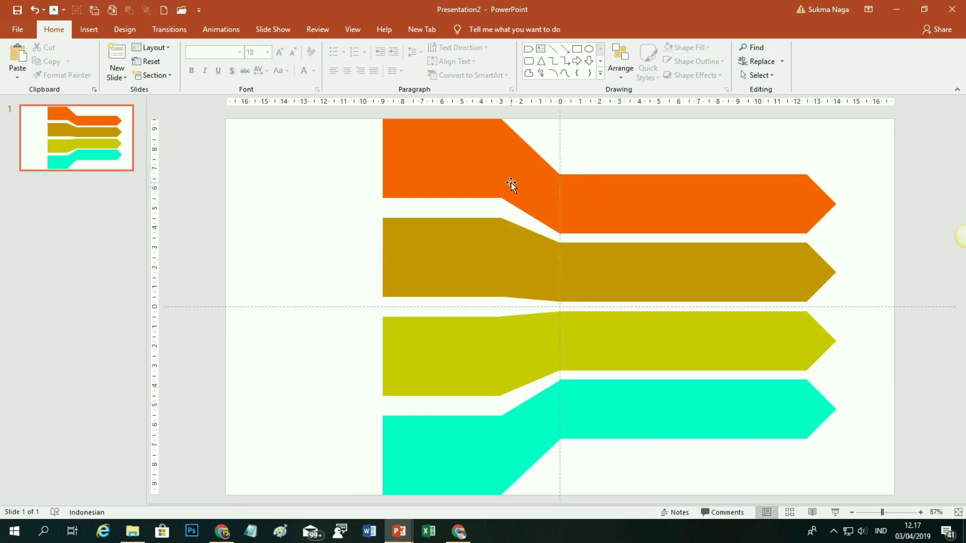
pyautogui.click(532, 187)
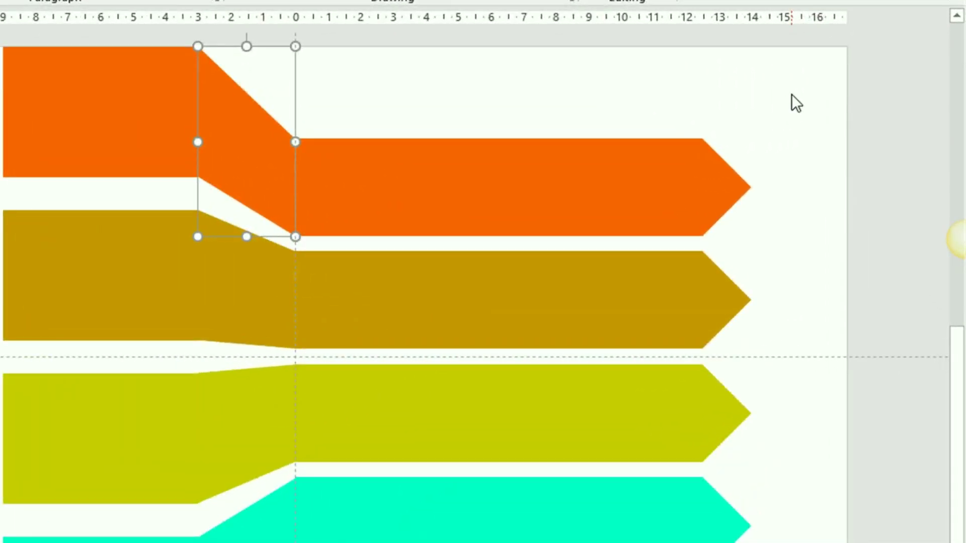
# In Format Shape, switch the top orange connector to a gradient fill and lower the angle to 0°
pyautogui.rightClick(791, 94)
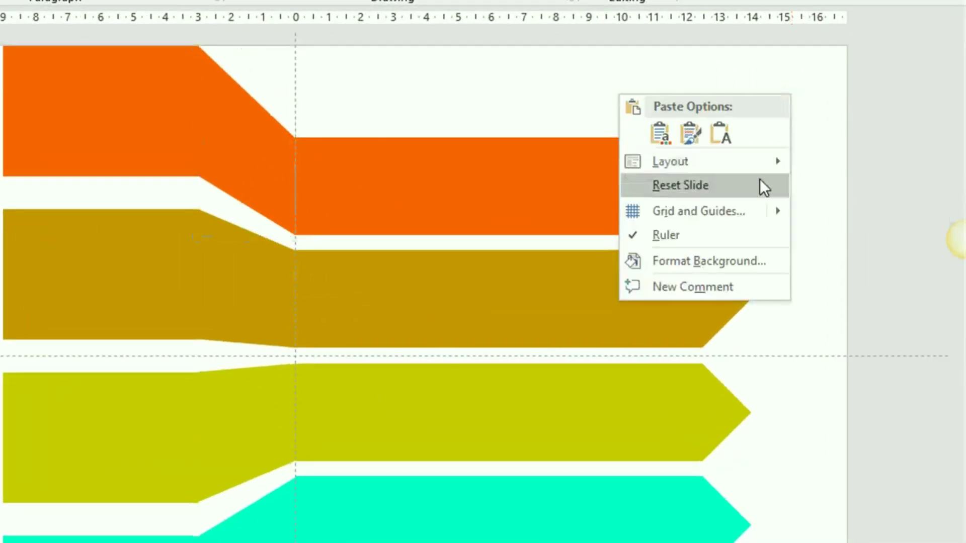
pyautogui.click(725, 262)
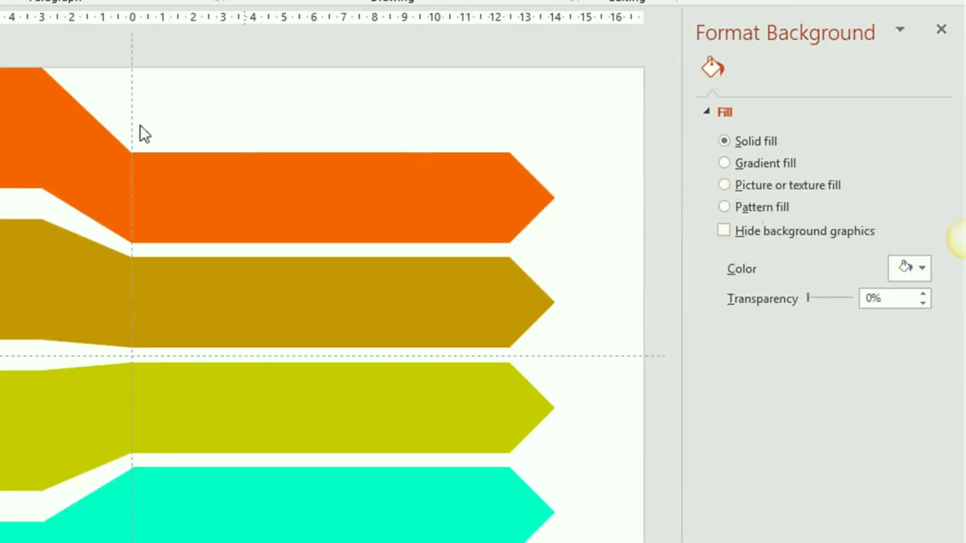
pyautogui.click(85, 156)
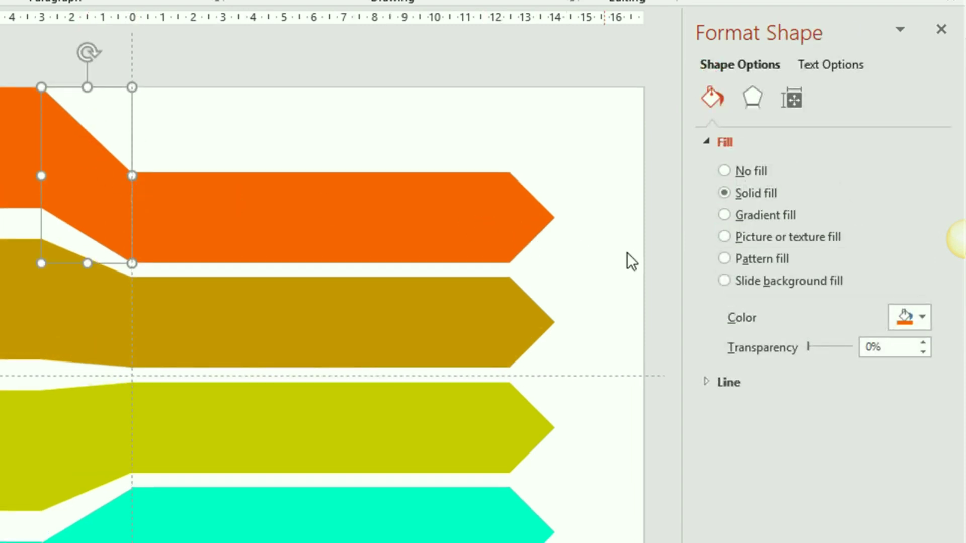
pyautogui.click(724, 215)
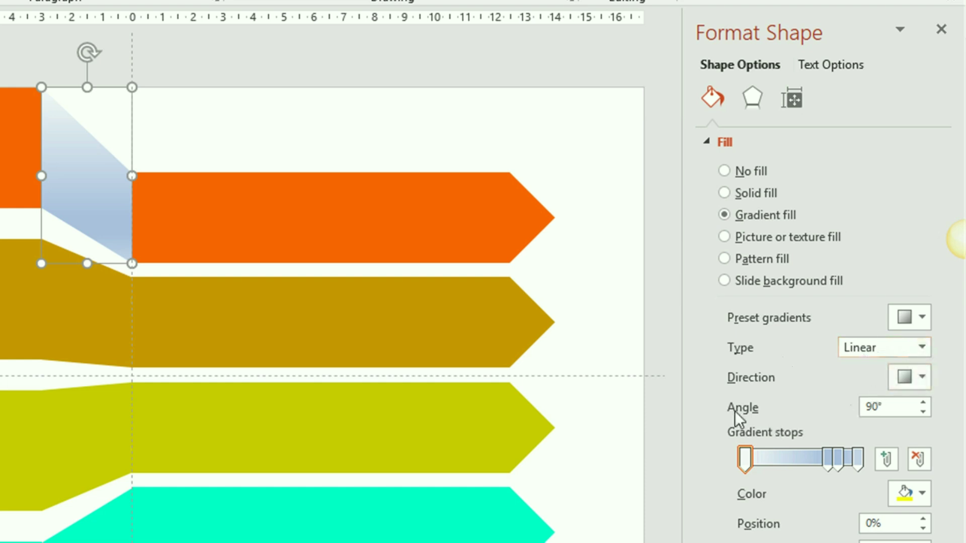
pyautogui.click(923, 413)
pyautogui.click(922, 412)
pyautogui.click(922, 412)
pyautogui.click(923, 414)
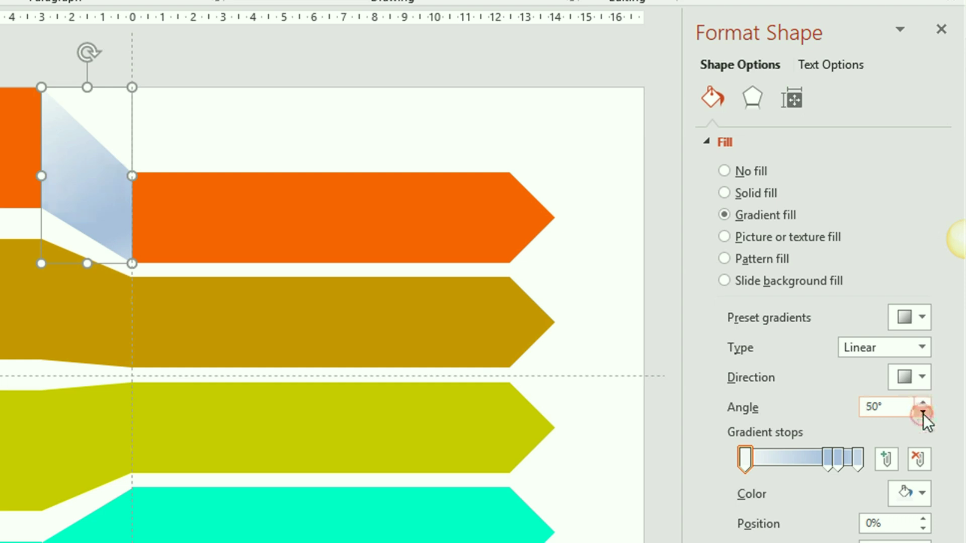
pyautogui.click(922, 413)
pyautogui.click(922, 413)
pyautogui.click(922, 414)
pyautogui.click(922, 414)
pyautogui.click(922, 413)
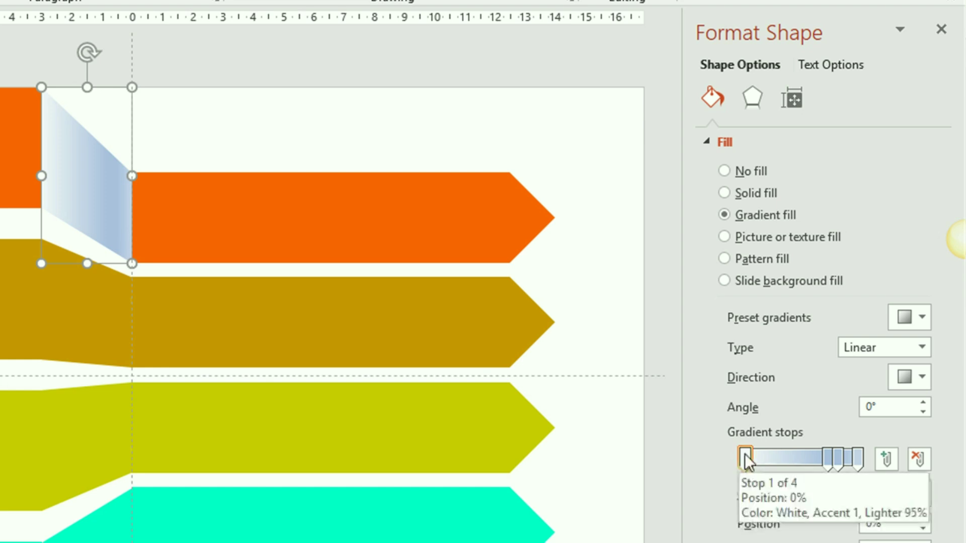
# Remove the middle gradient stops, including the 74% stop, leaving two stops
pyautogui.click(841, 466)
pyautogui.click(916, 458)
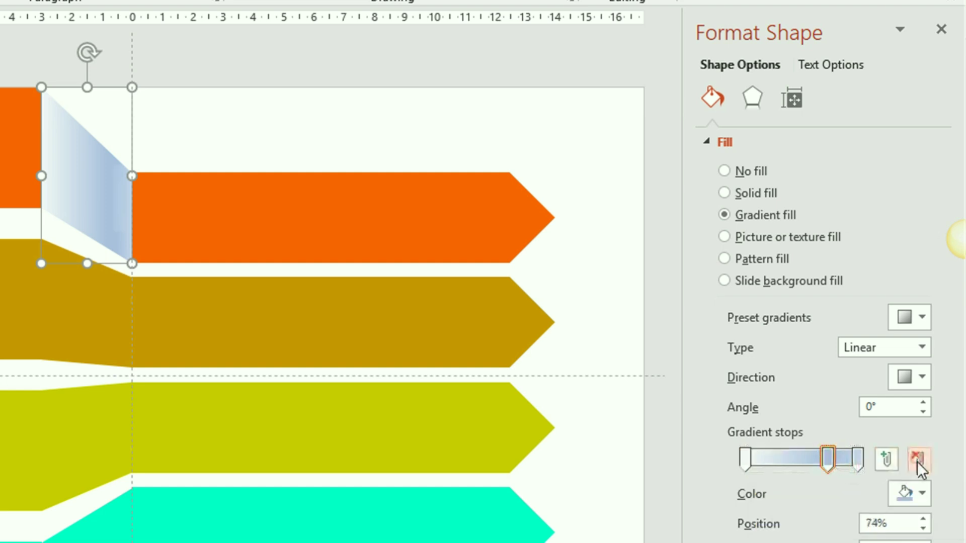
pyautogui.click(916, 459)
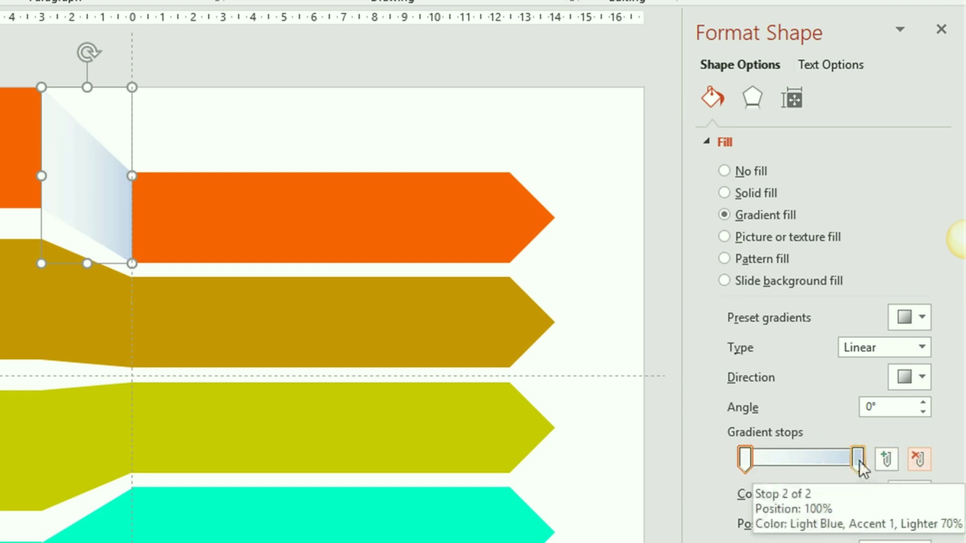
pyautogui.click(745, 458)
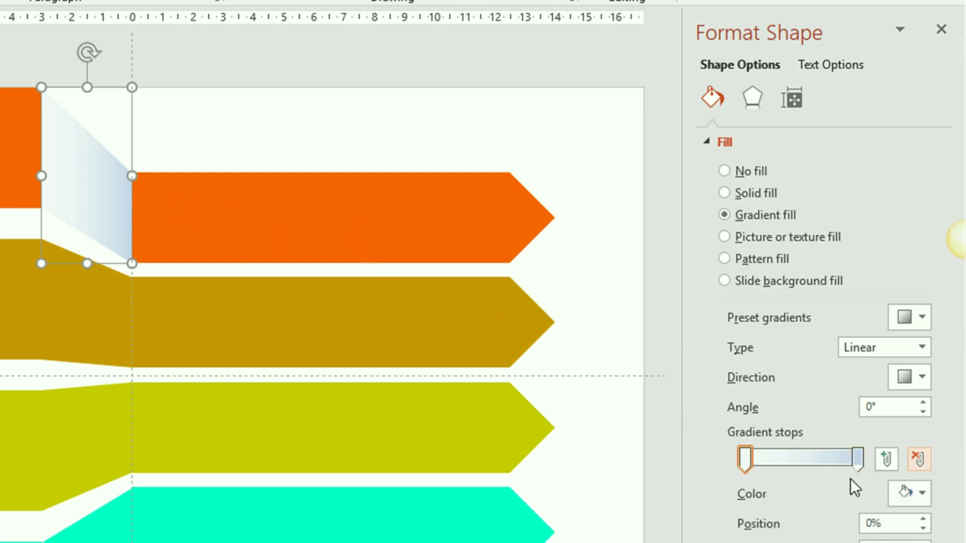
# Set both the right and left gradient stops to the orange swatch
pyautogui.click(858, 460)
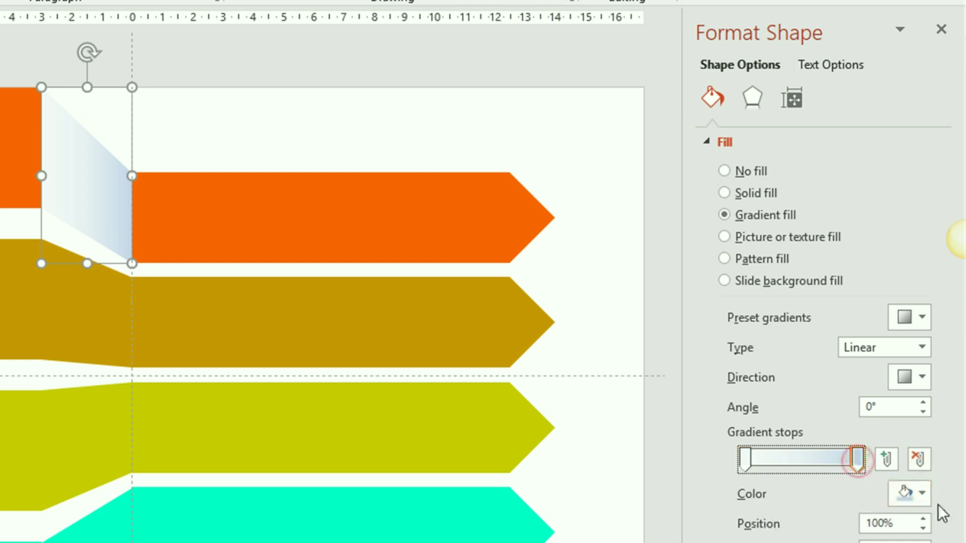
pyautogui.click(925, 494)
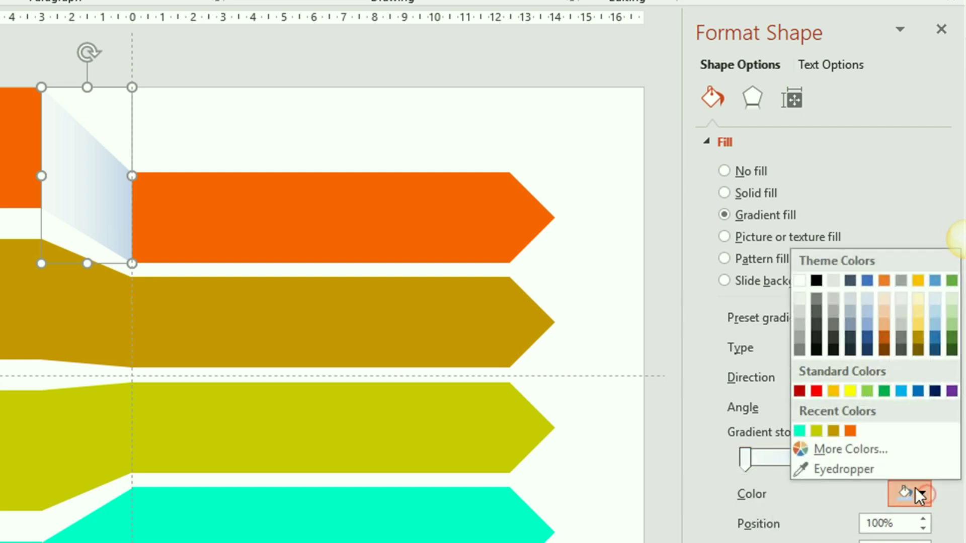
pyautogui.click(850, 431)
pyautogui.click(746, 456)
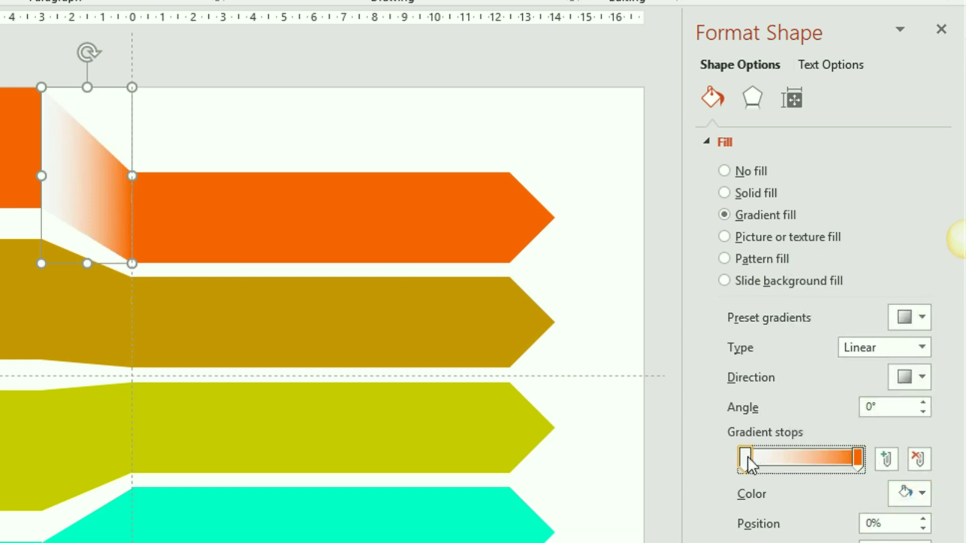
pyautogui.click(921, 493)
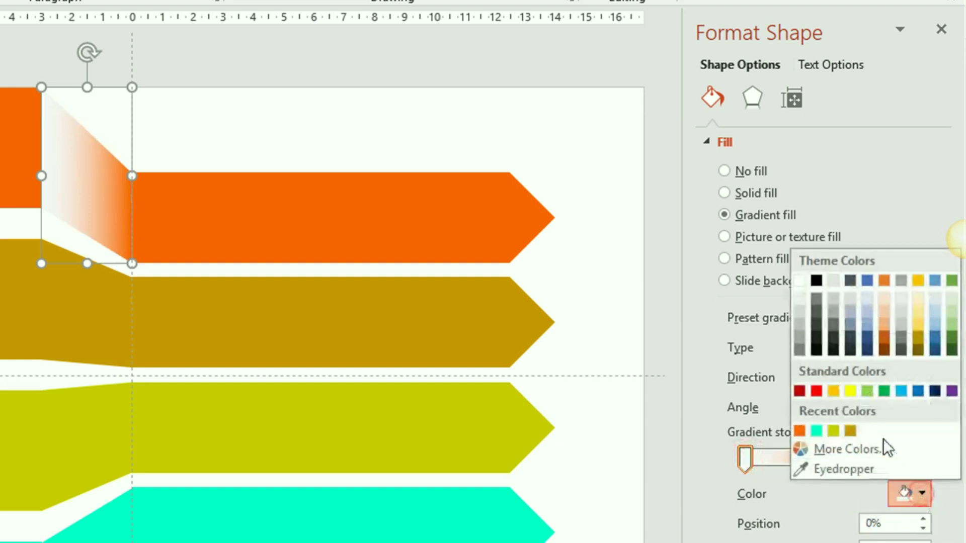
pyautogui.click(799, 430)
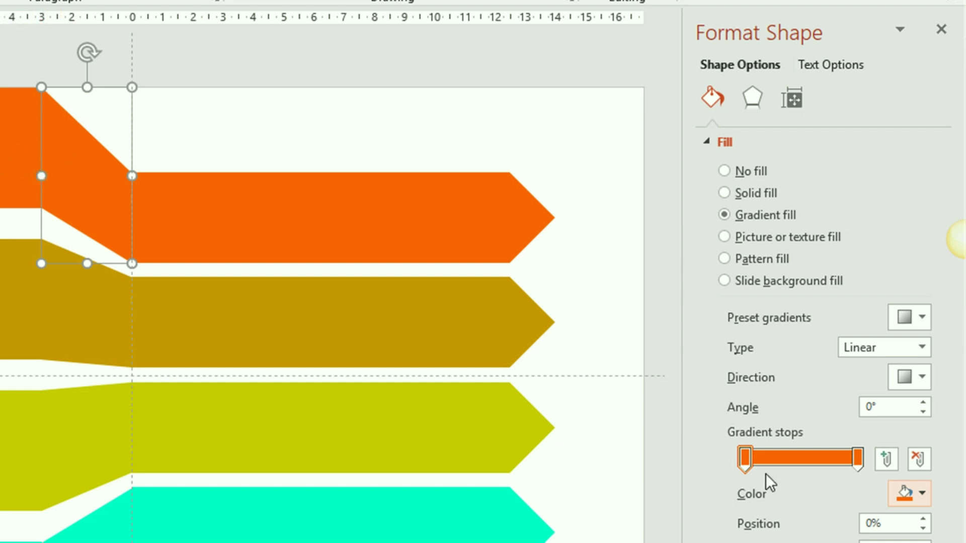
pyautogui.click(745, 458)
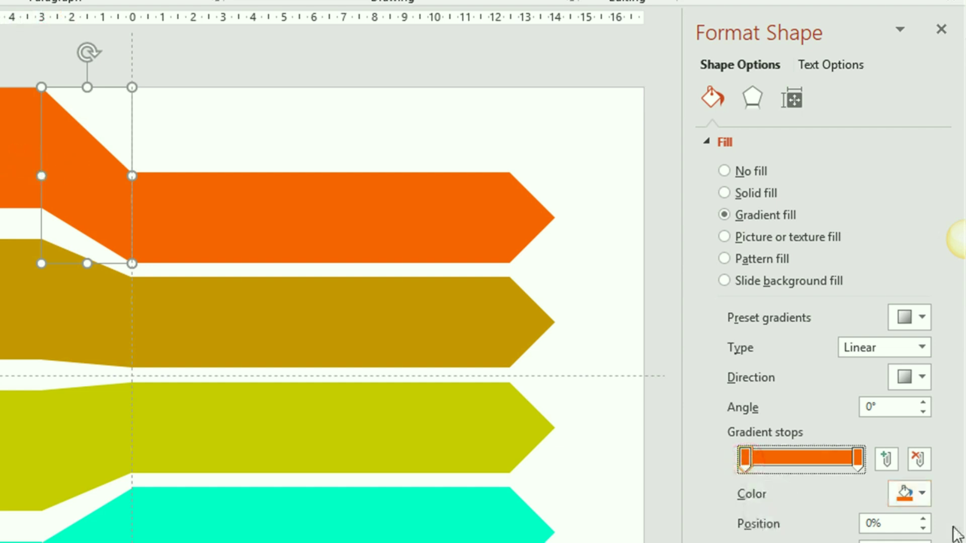
# Set the left gradient stop to a slightly darker custom orange
pyautogui.click(926, 495)
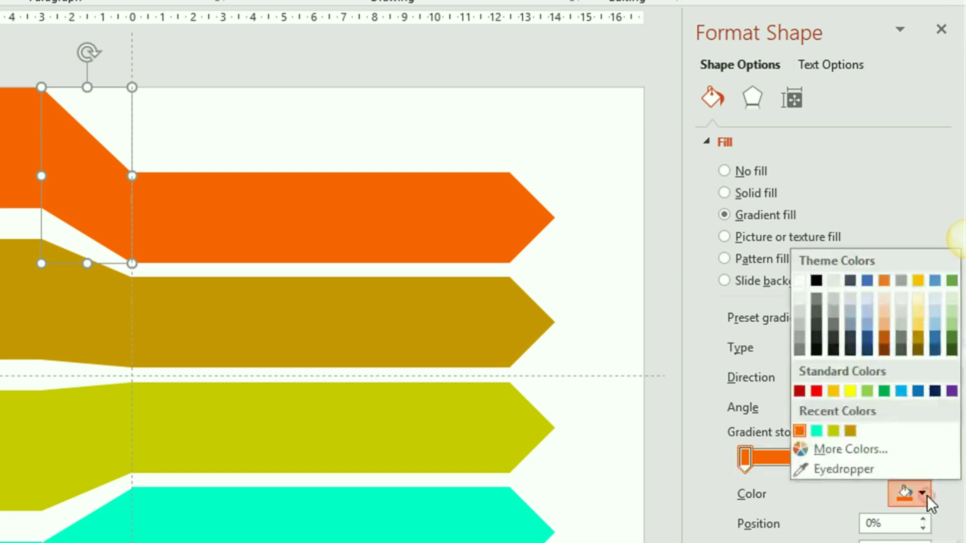
pyautogui.click(874, 452)
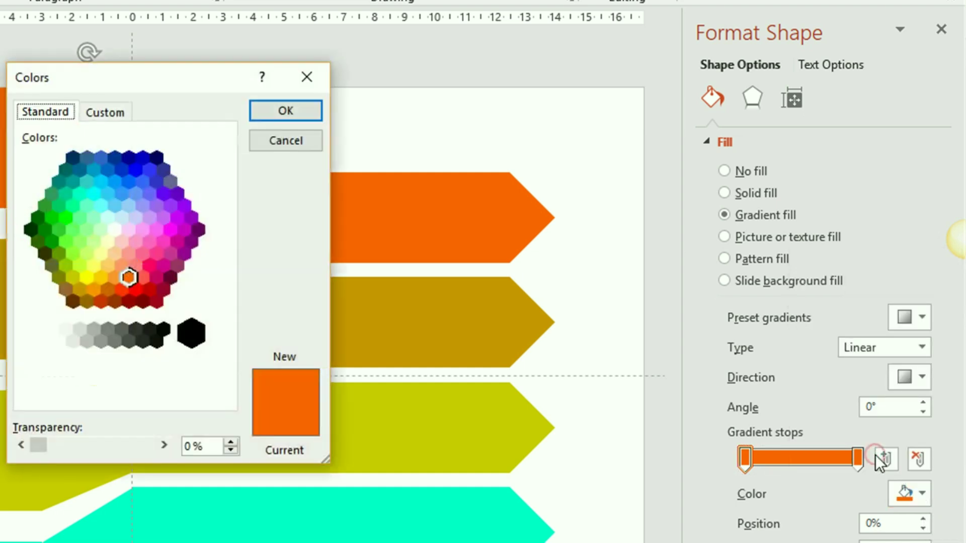
pyautogui.moveTo(176, 74); pyautogui.dragTo(450, 127)
pyautogui.click(381, 167)
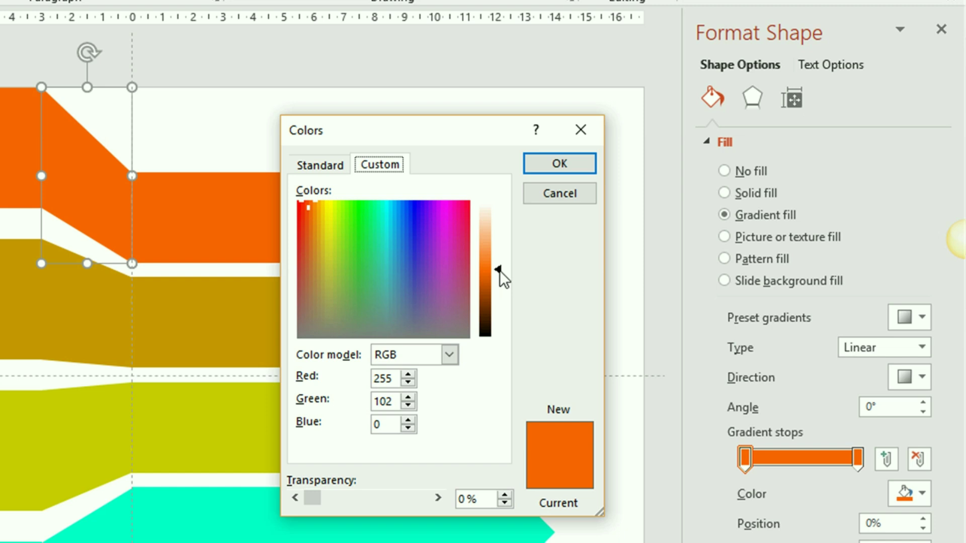
pyautogui.moveTo(499, 270); pyautogui.dragTo(500, 280)
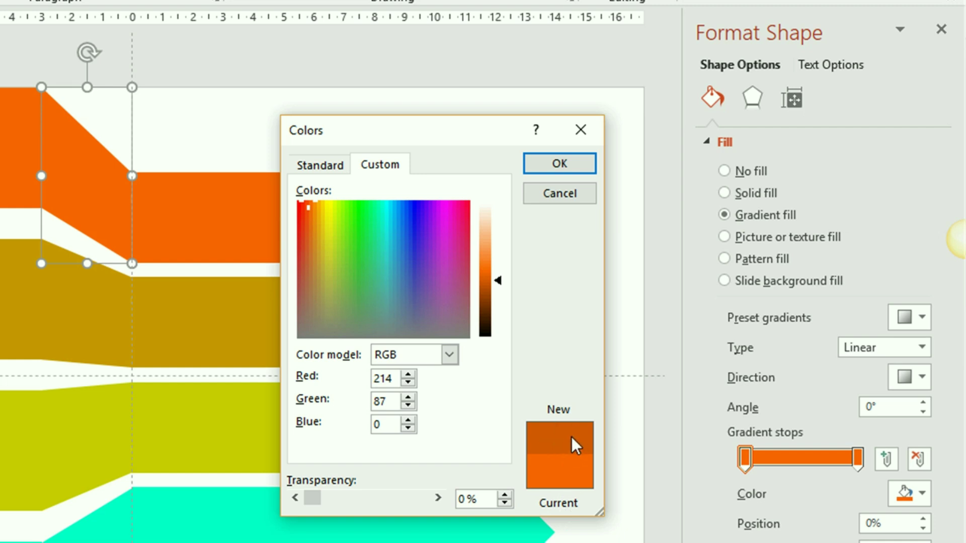
pyautogui.click(573, 164)
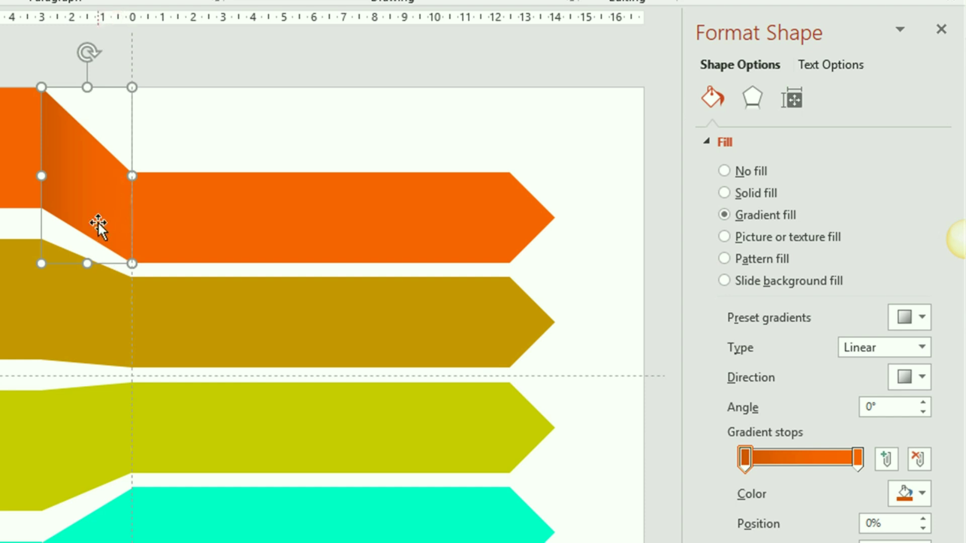
# Set the right gradient stop to a much darker burnt orange
pyautogui.click(854, 469)
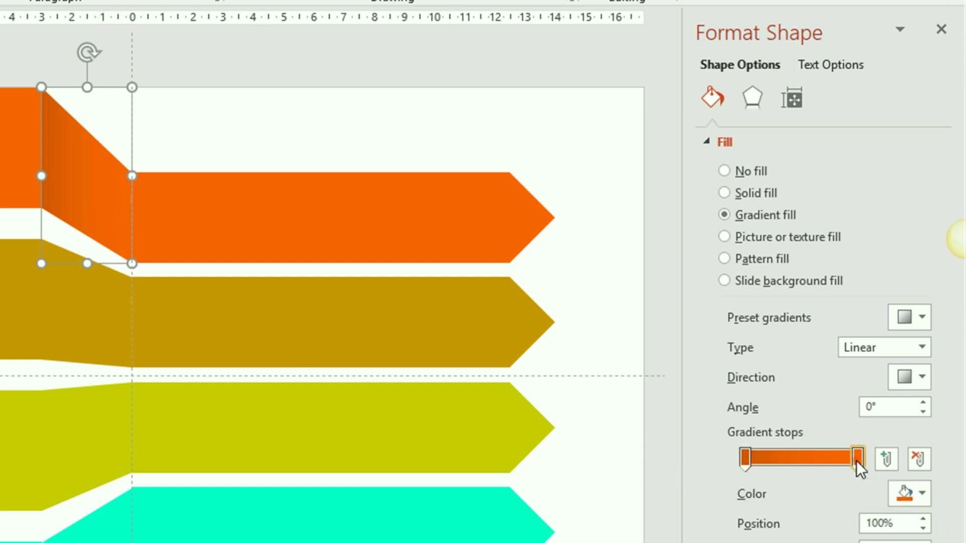
pyautogui.click(920, 495)
pyautogui.click(920, 496)
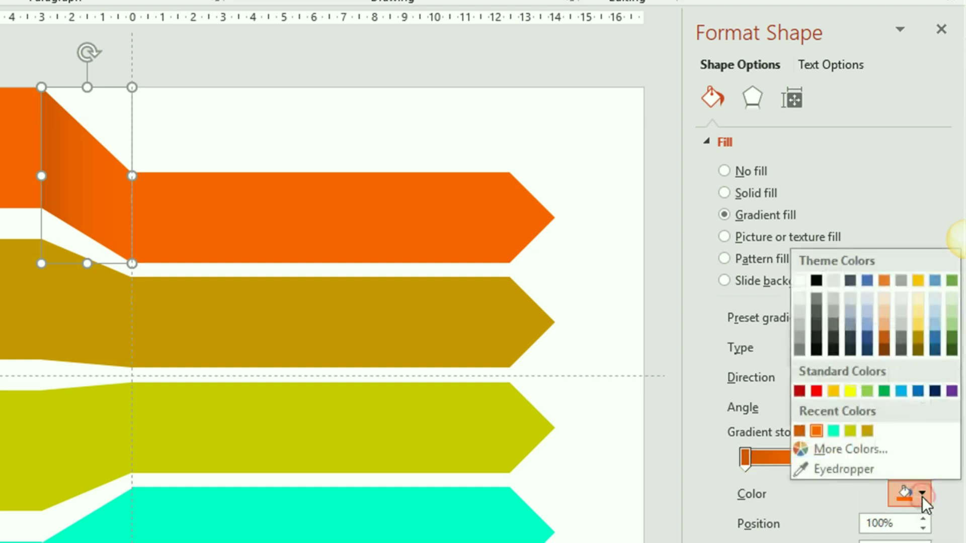
pyautogui.click(861, 449)
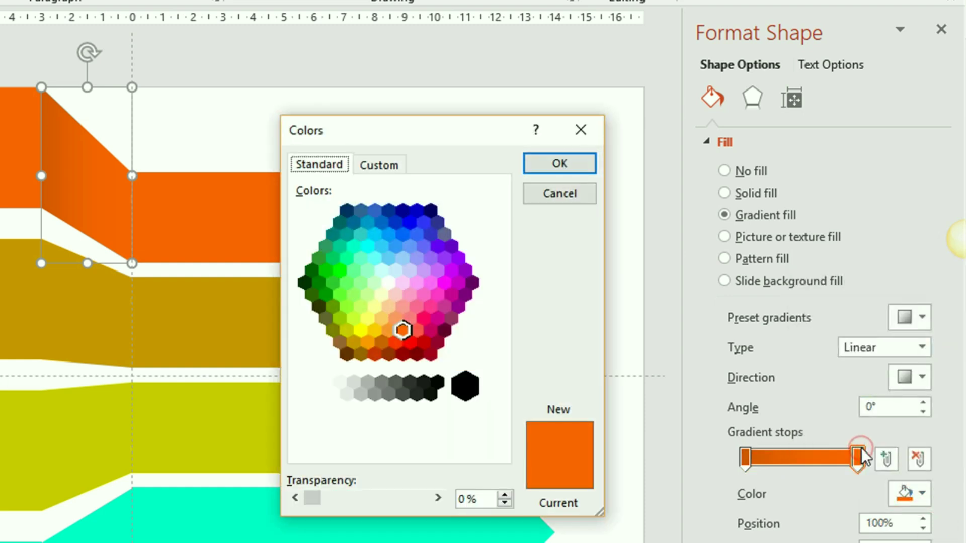
pyautogui.click(390, 170)
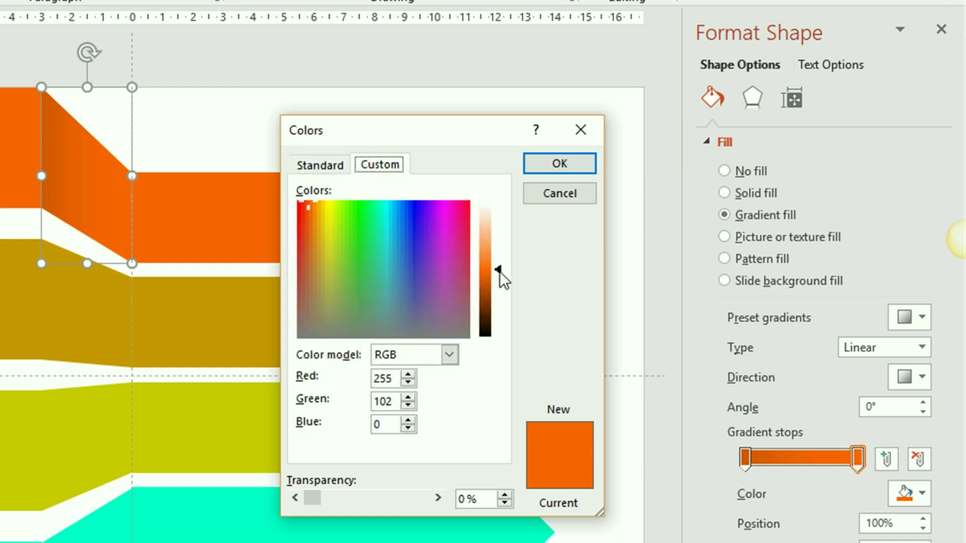
pyautogui.moveTo(500, 270); pyautogui.dragTo(499, 286)
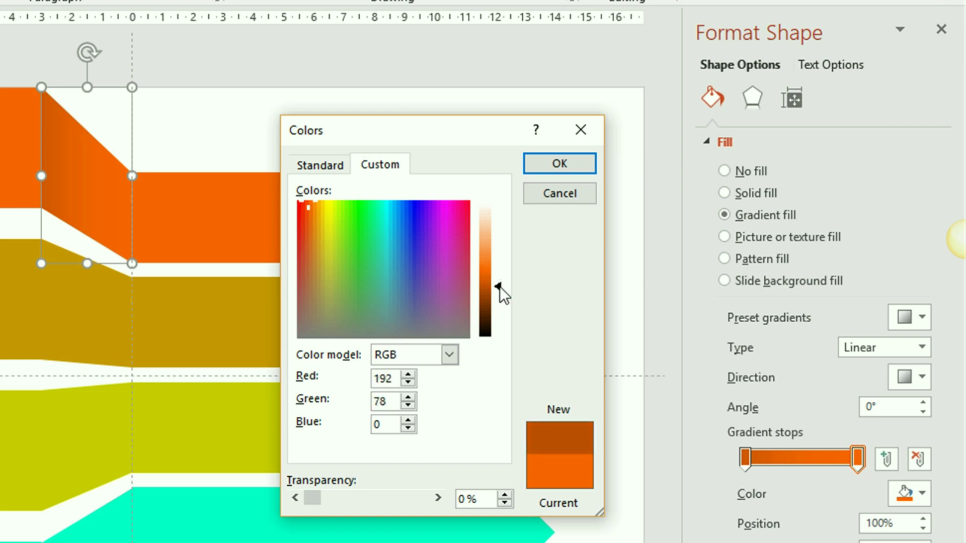
pyautogui.moveTo(499, 286); pyautogui.dragTo(497, 288)
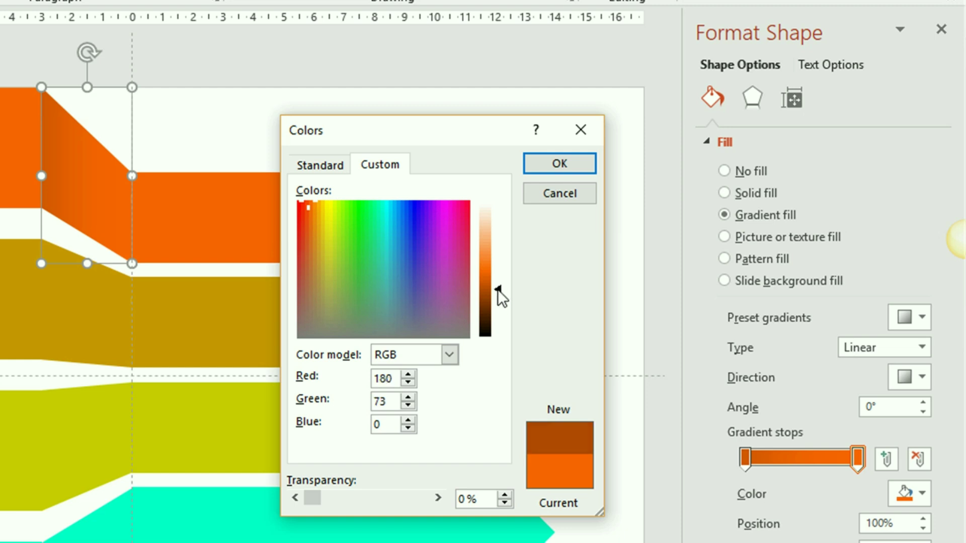
pyautogui.click(565, 166)
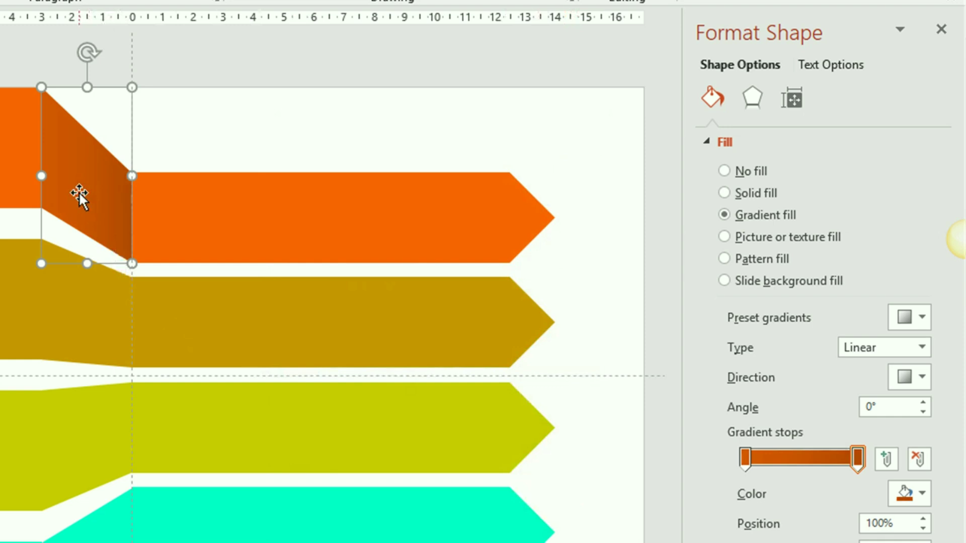
pyautogui.click(193, 117)
pyautogui.scroll(-1, 301, 141)
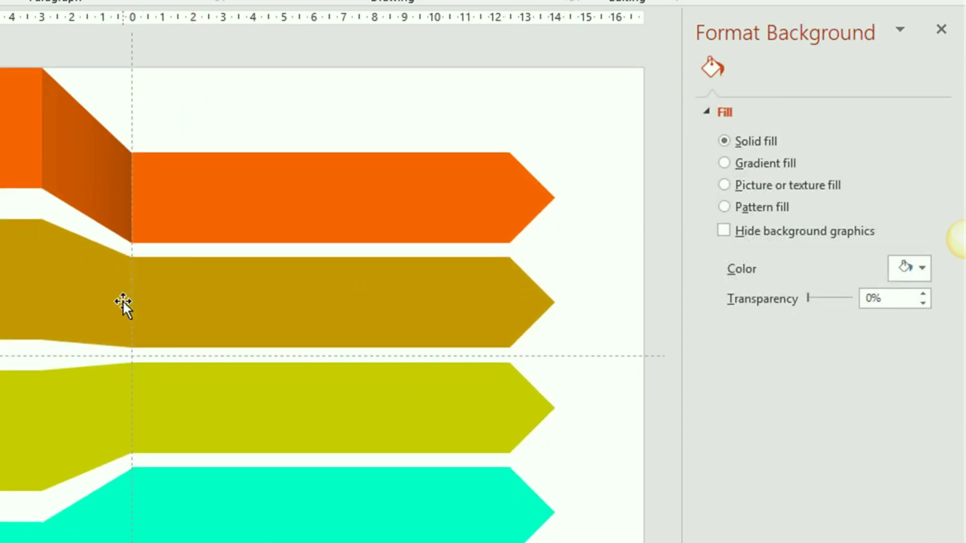
# Give the gold fold piece a gradient fill with both stops eyedropped from the gold banner
pyautogui.click(77, 300)
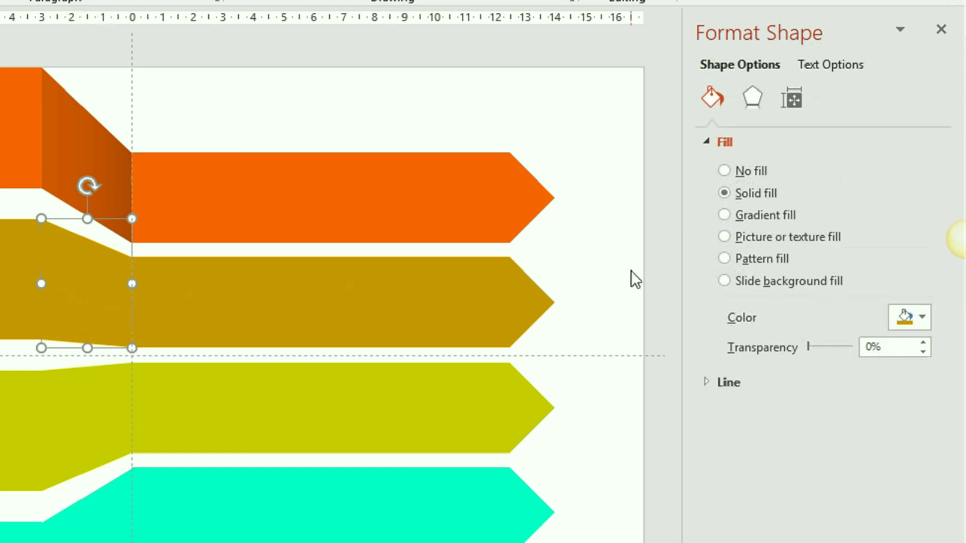
pyautogui.click(724, 215)
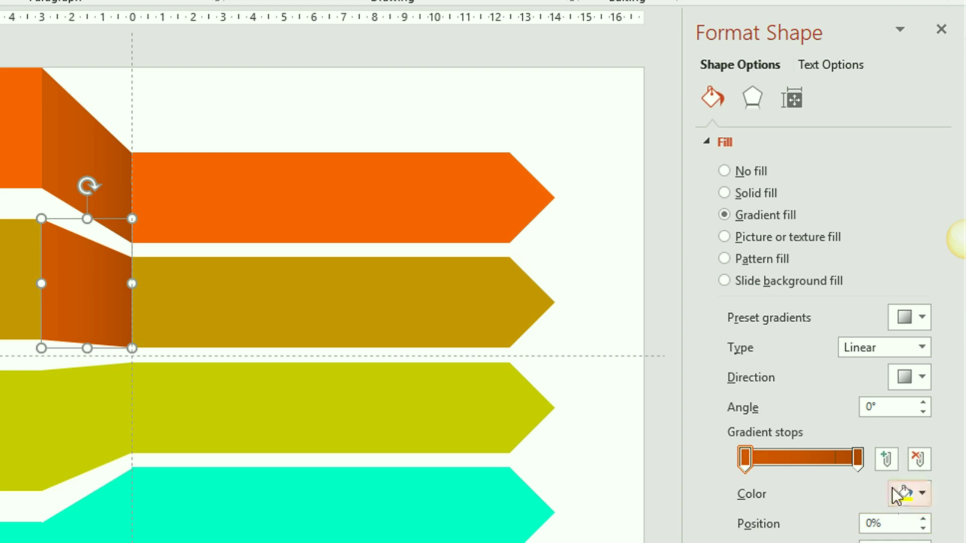
pyautogui.click(922, 495)
pyautogui.click(854, 472)
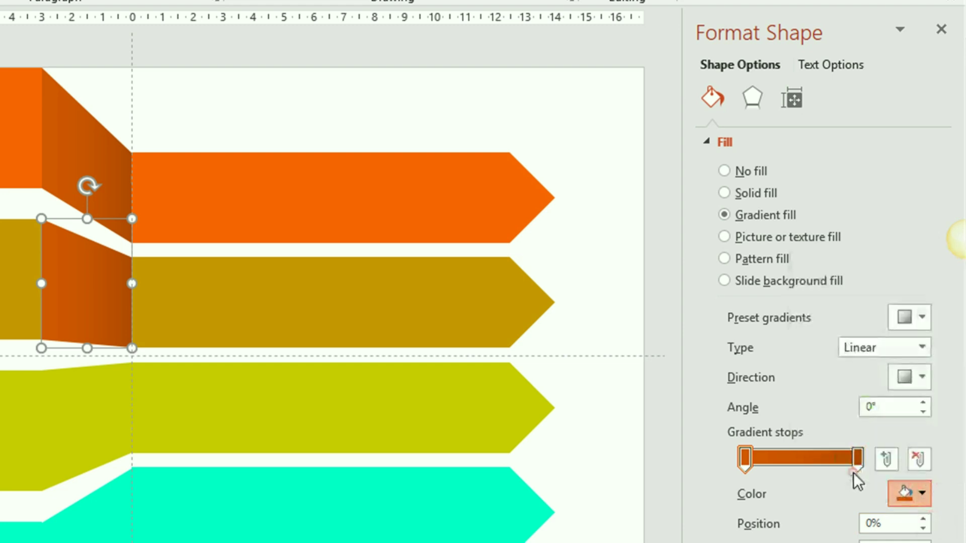
pyautogui.click(287, 312)
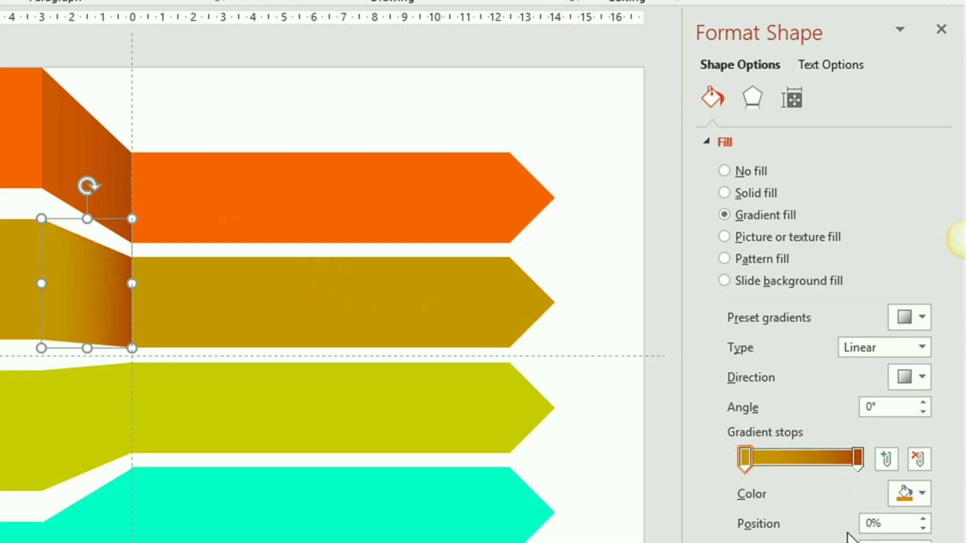
pyautogui.click(858, 459)
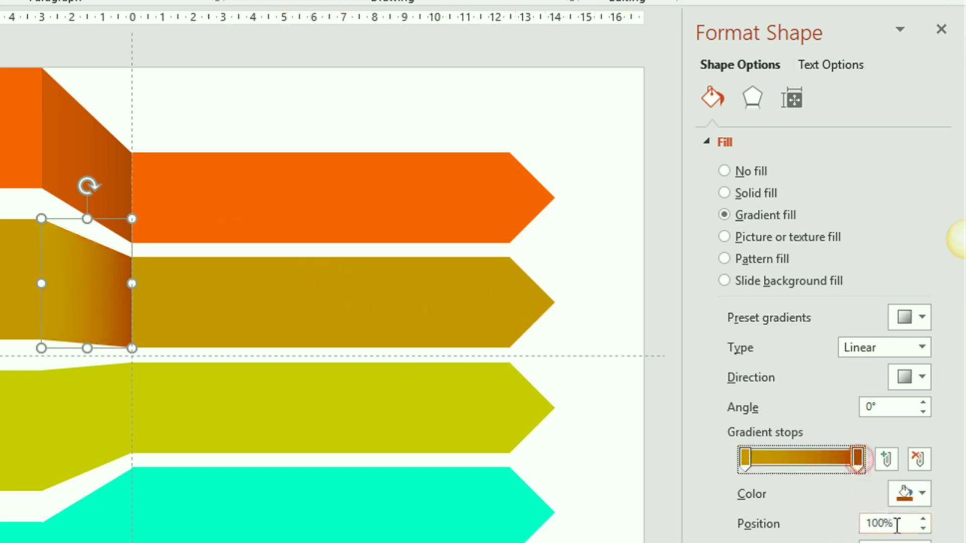
pyautogui.click(921, 496)
pyautogui.click(860, 467)
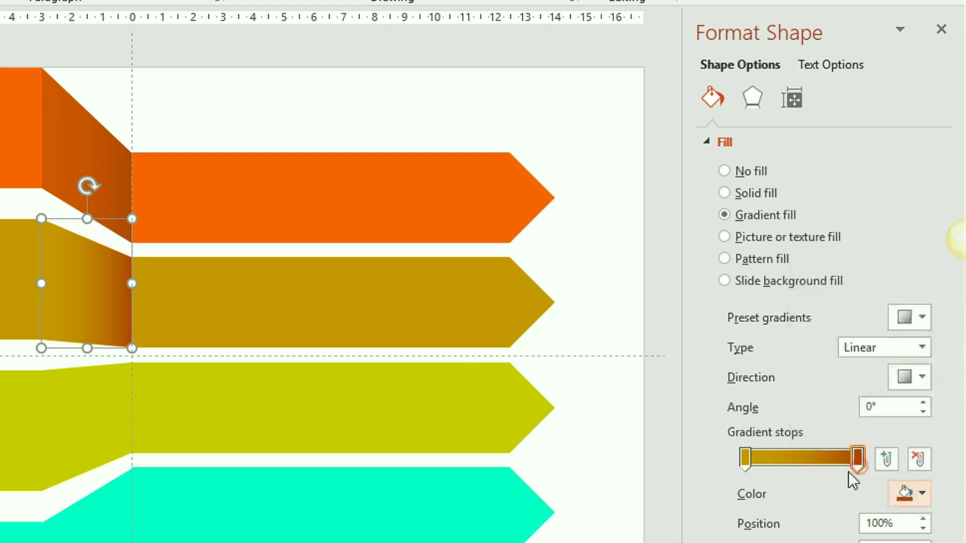
pyautogui.click(325, 303)
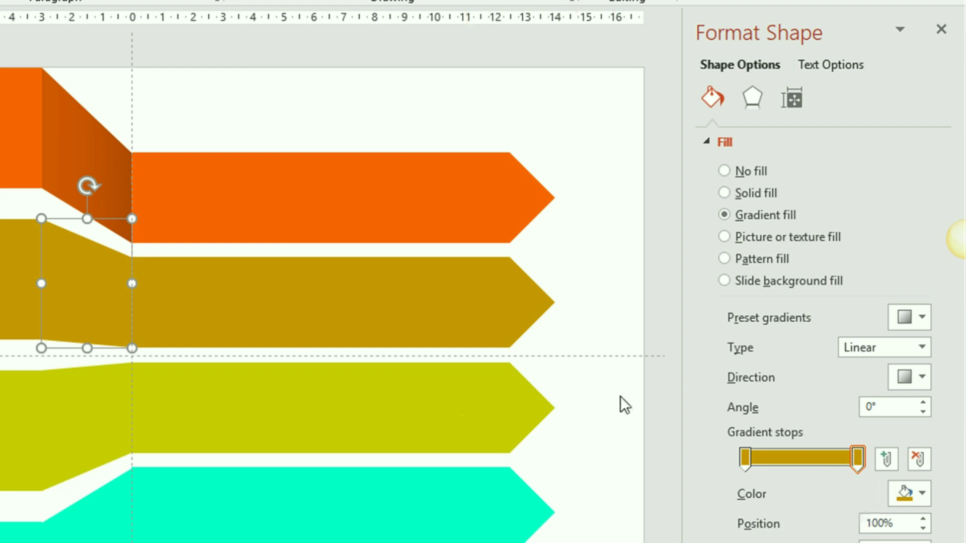
# Darken the gold fold's left gradient stop slightly using a custom colour
pyautogui.click(746, 464)
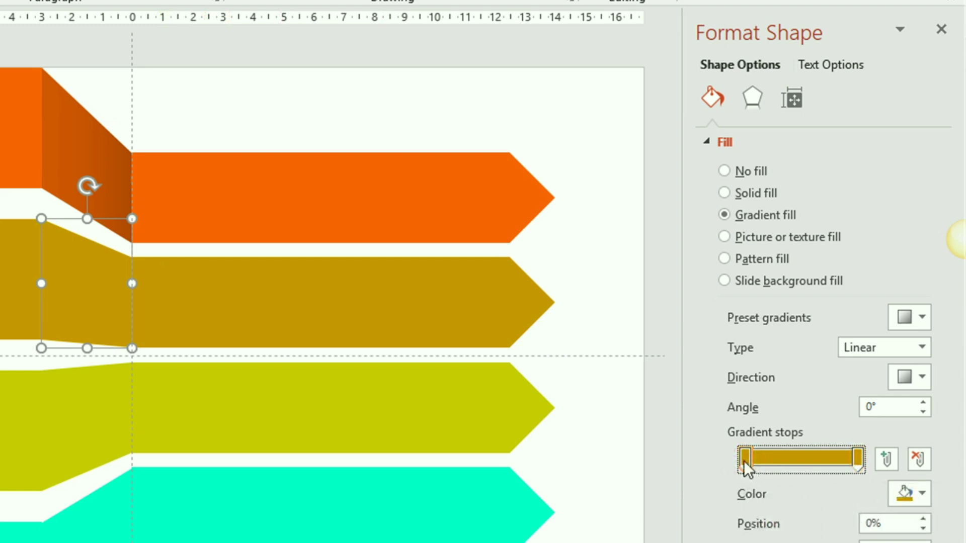
pyautogui.click(921, 493)
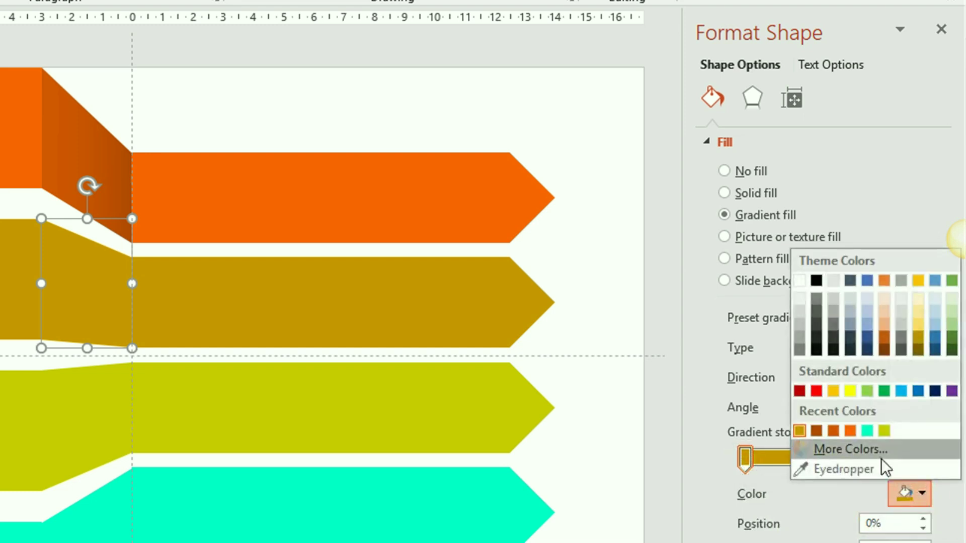
pyautogui.click(880, 455)
pyautogui.click(384, 165)
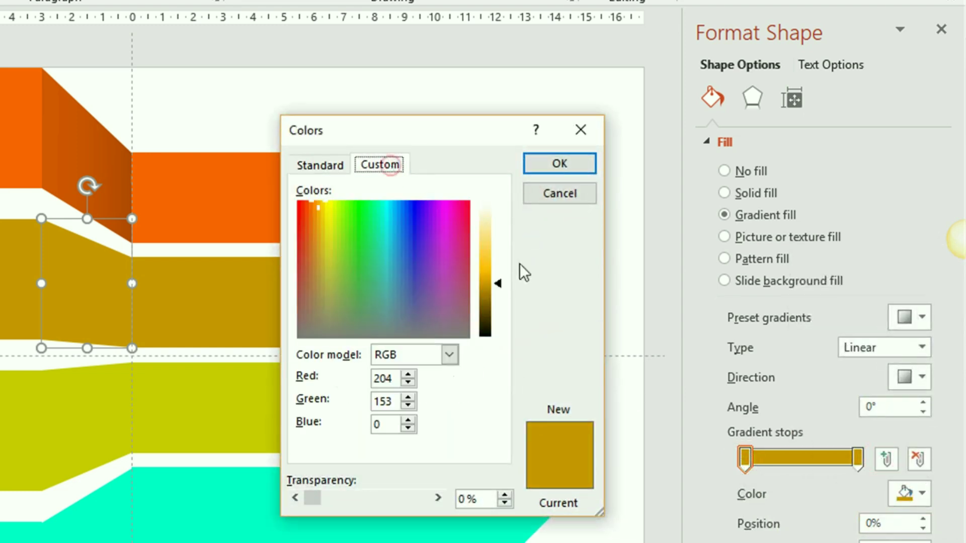
pyautogui.moveTo(499, 282); pyautogui.dragTo(497, 289)
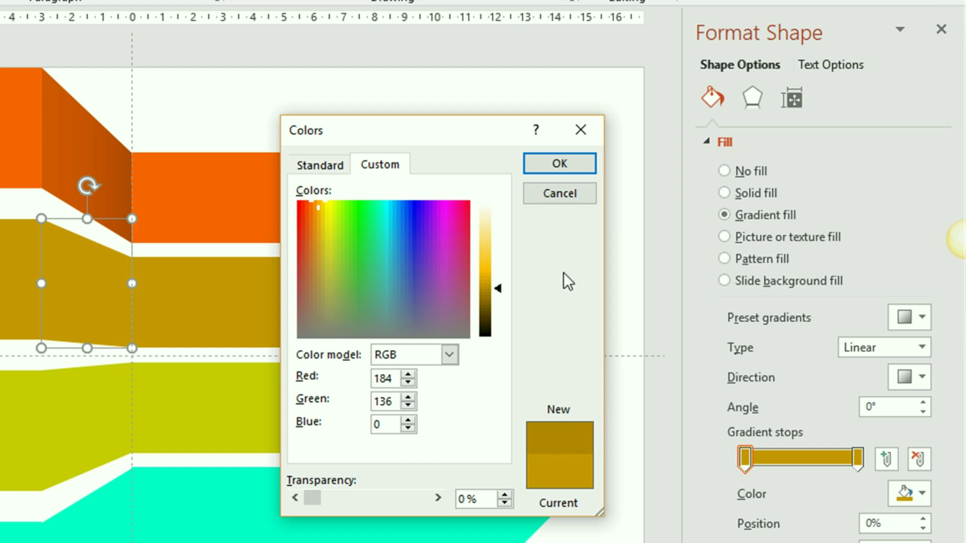
pyautogui.click(571, 169)
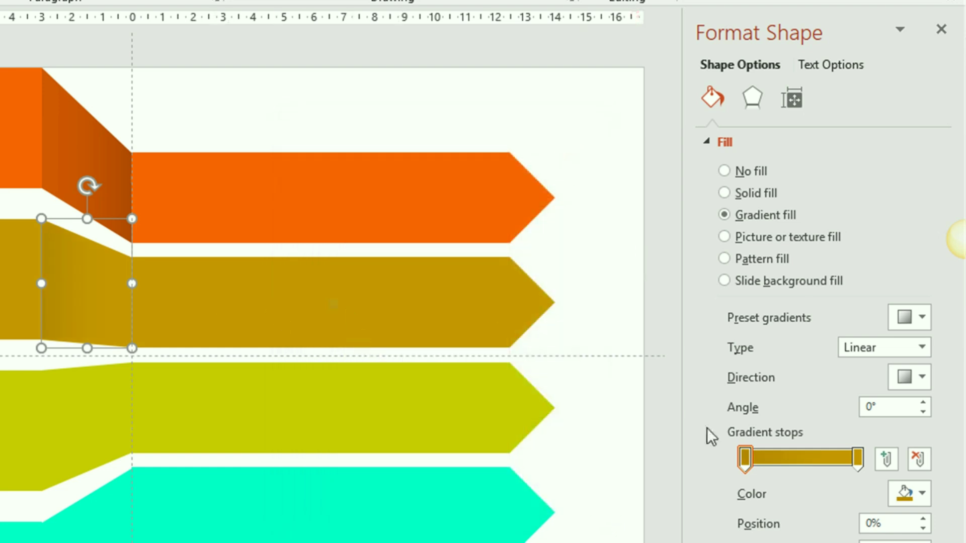
# Darken the gold fold's right gradient stop further using a custom colour
pyautogui.click(857, 461)
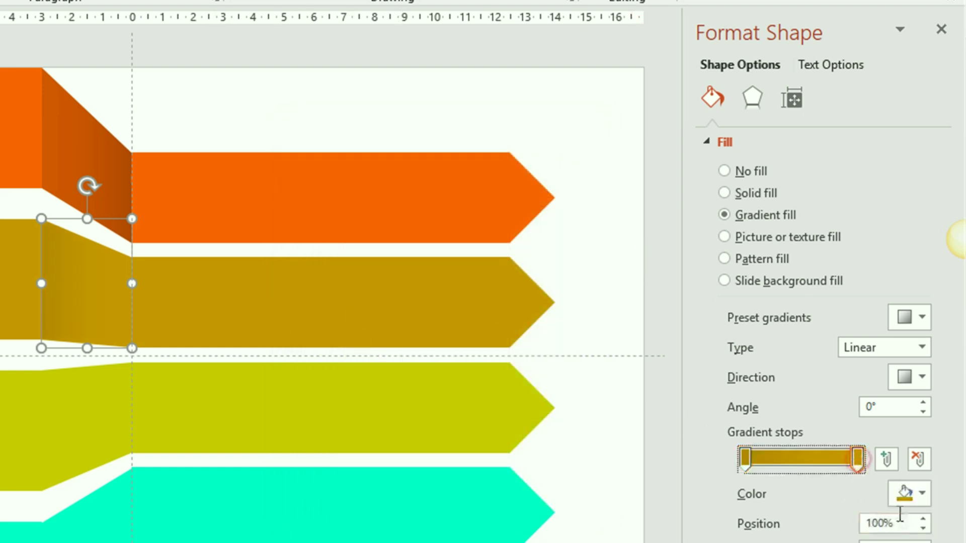
pyautogui.click(923, 496)
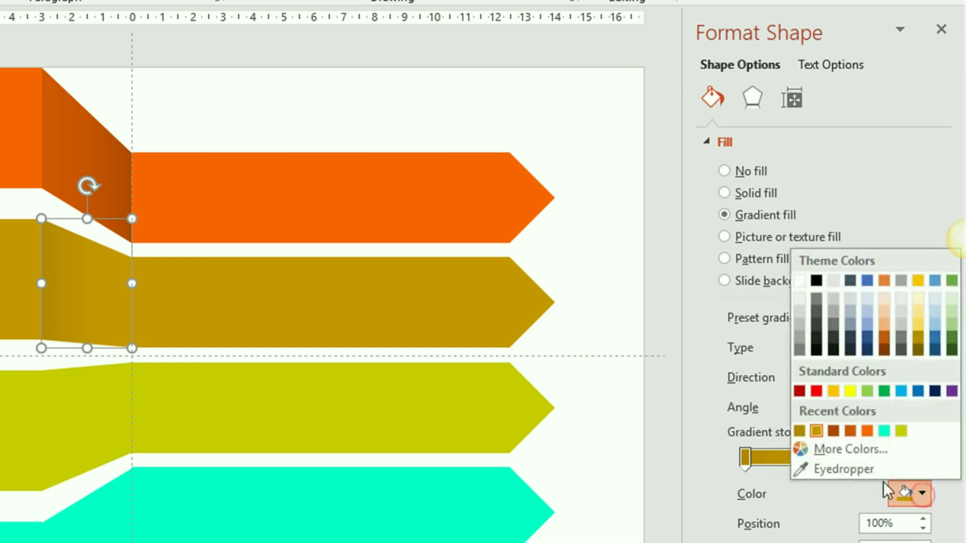
pyautogui.click(865, 447)
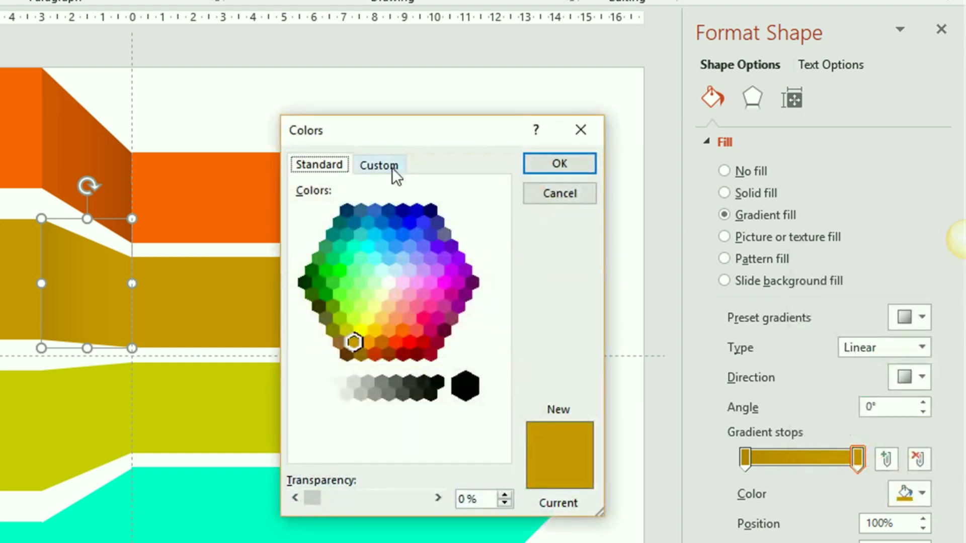
pyautogui.click(391, 167)
pyautogui.click(499, 284)
pyautogui.moveTo(500, 284); pyautogui.dragTo(497, 294)
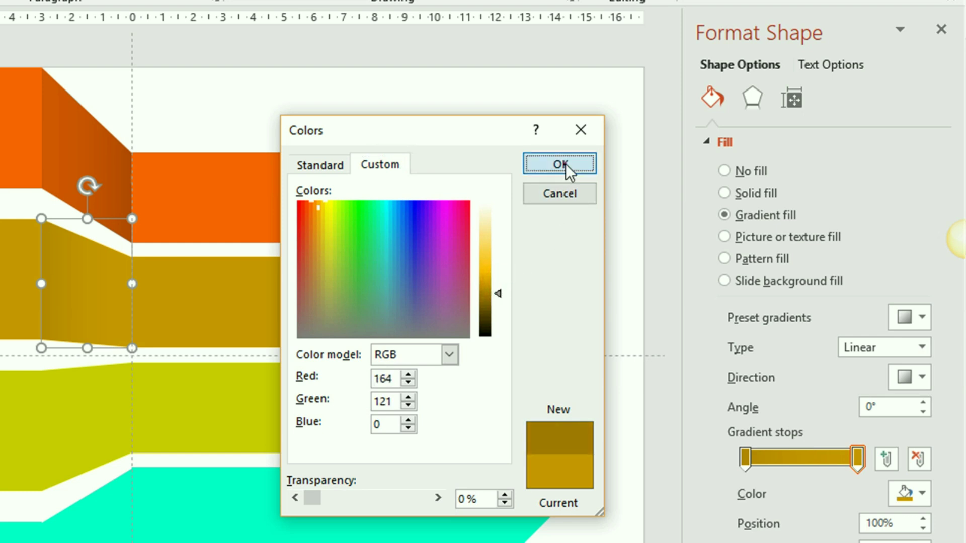
pyautogui.click(560, 164)
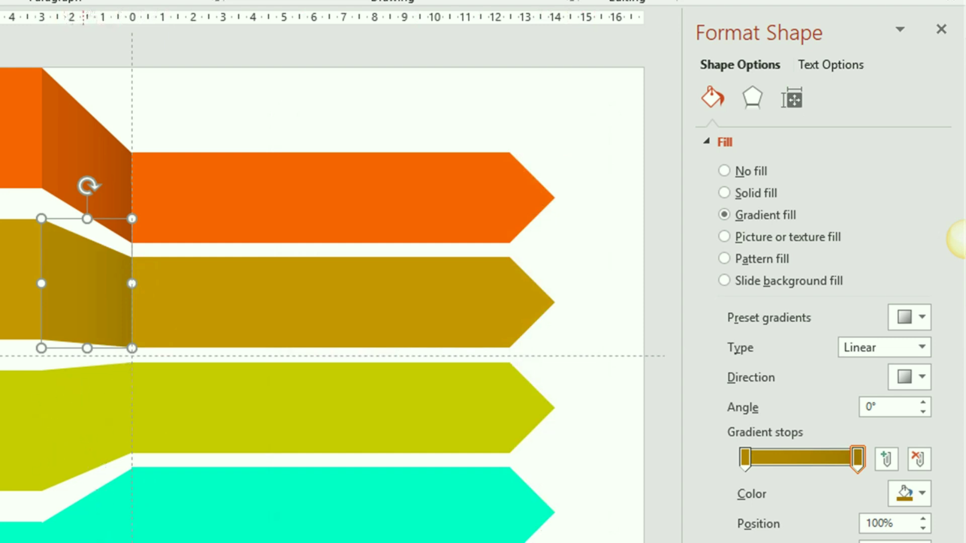
# Select the lime banner's fold piece and open its colour choices
pyautogui.click(86, 426)
pyautogui.click(921, 494)
pyautogui.click(825, 460)
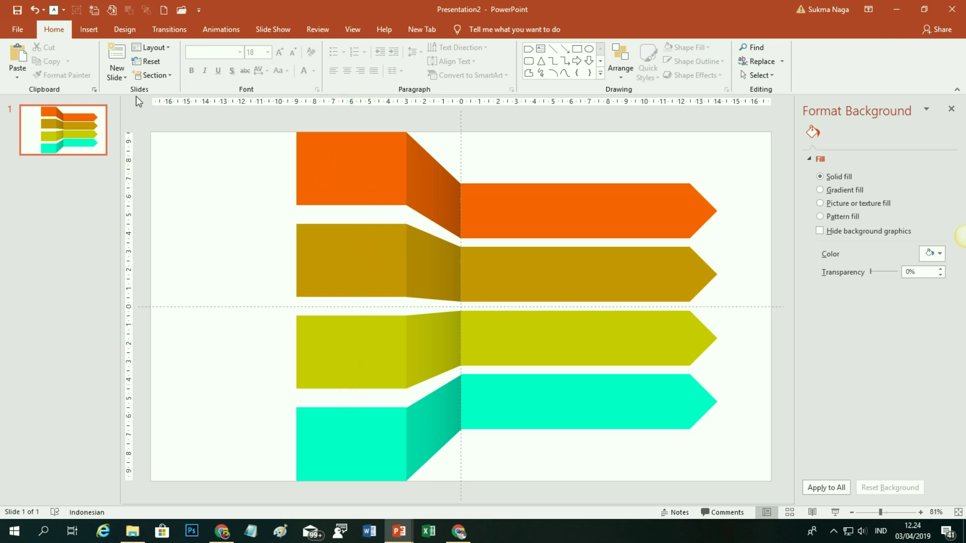
# Insert a text box on the slide containing the numeral 2
pyautogui.click(88, 29)
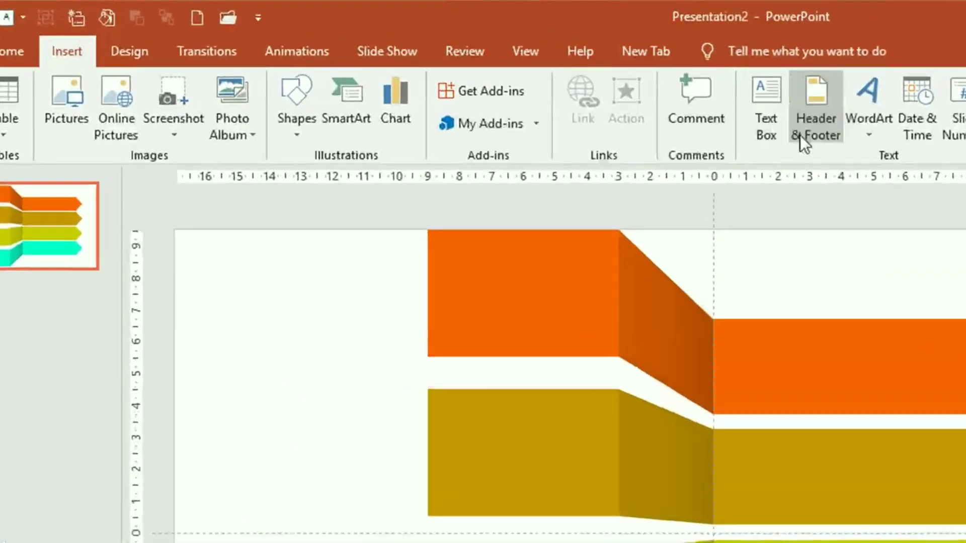
pyautogui.click(784, 88)
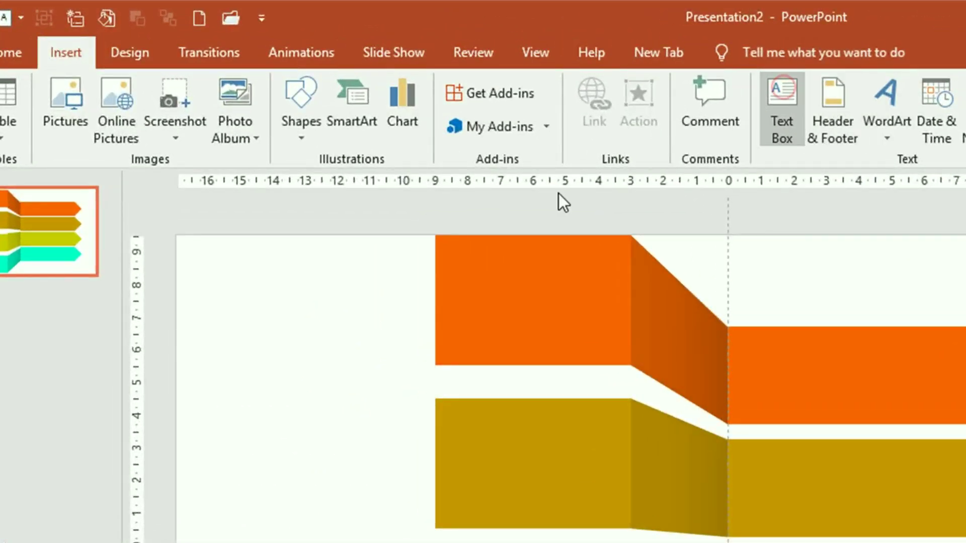
pyautogui.click(279, 296)
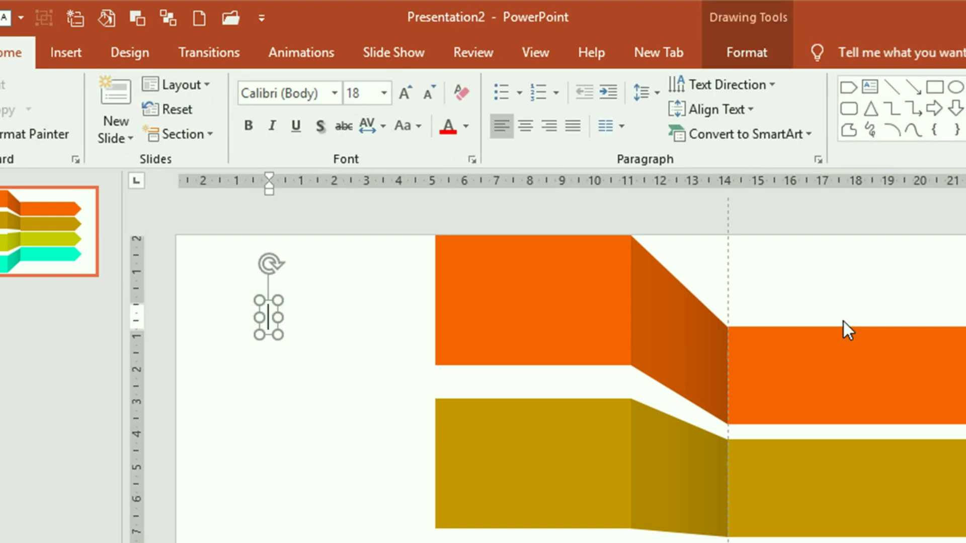
pyautogui.write('2')
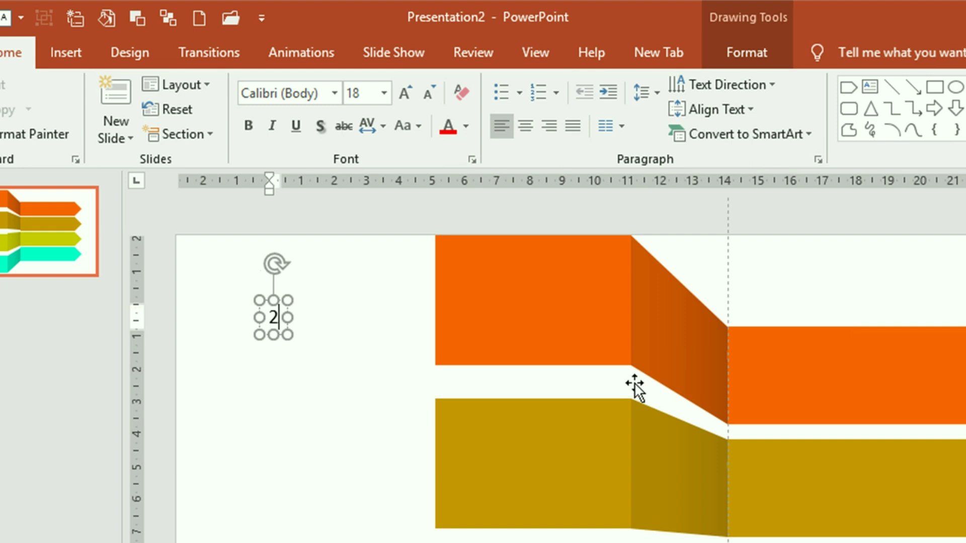
# Format the 2 in Arial Black at 160 pt
pyautogui.click(258, 306)
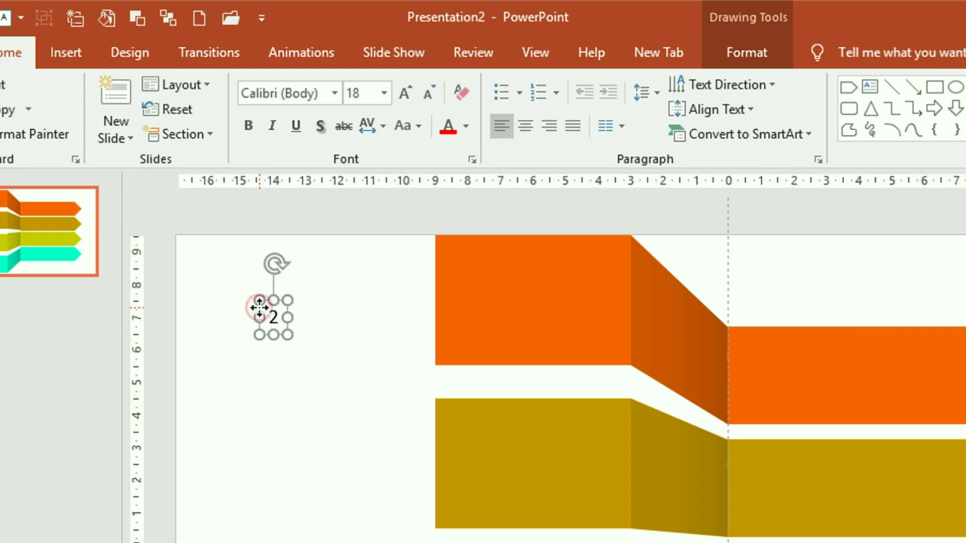
pyautogui.click(334, 91)
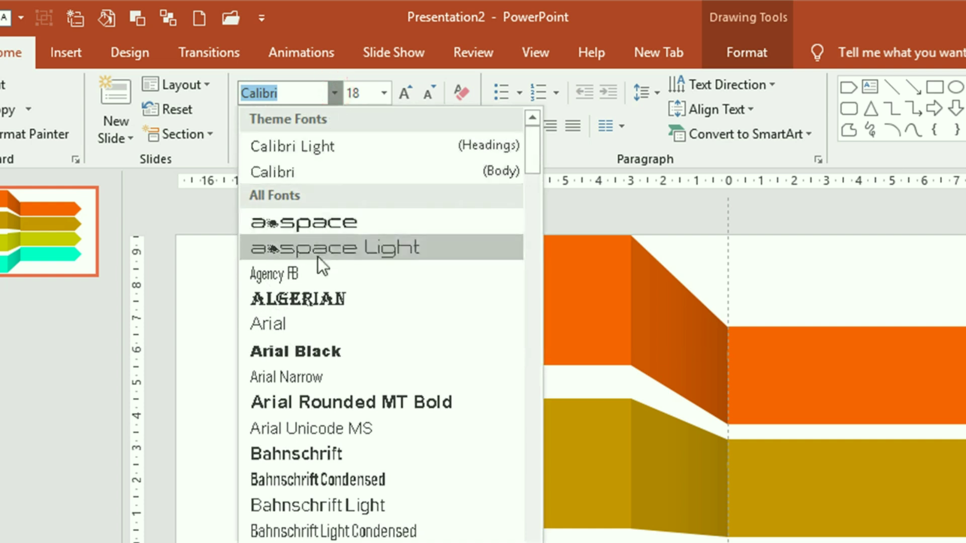
pyautogui.click(319, 349)
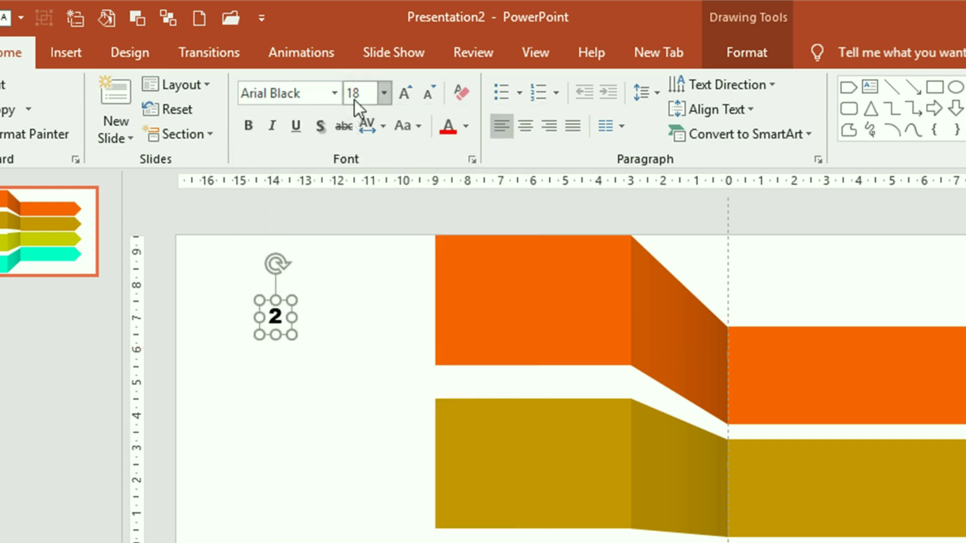
pyautogui.click(386, 92)
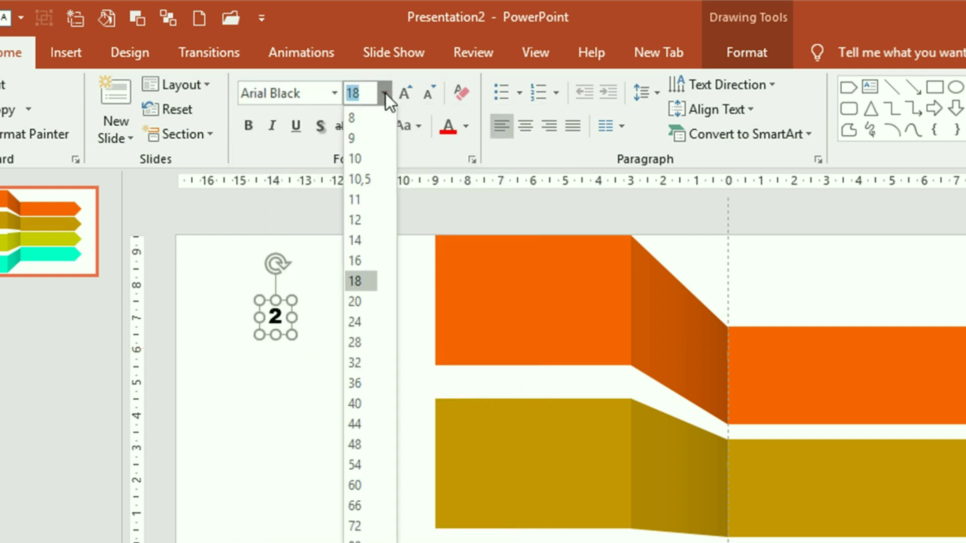
pyautogui.write('165')
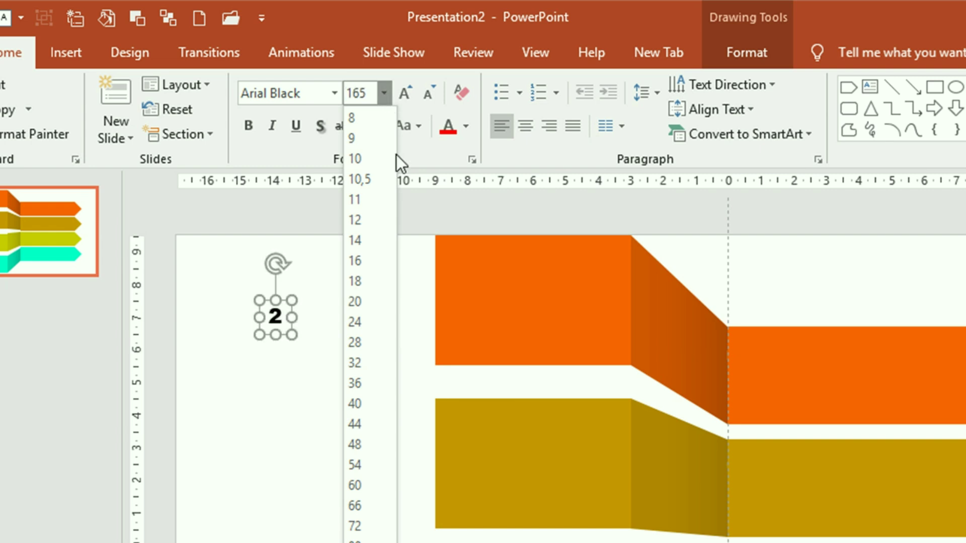
pyautogui.press('BackSpace')
pyautogui.write('0')
pyautogui.press('Return')
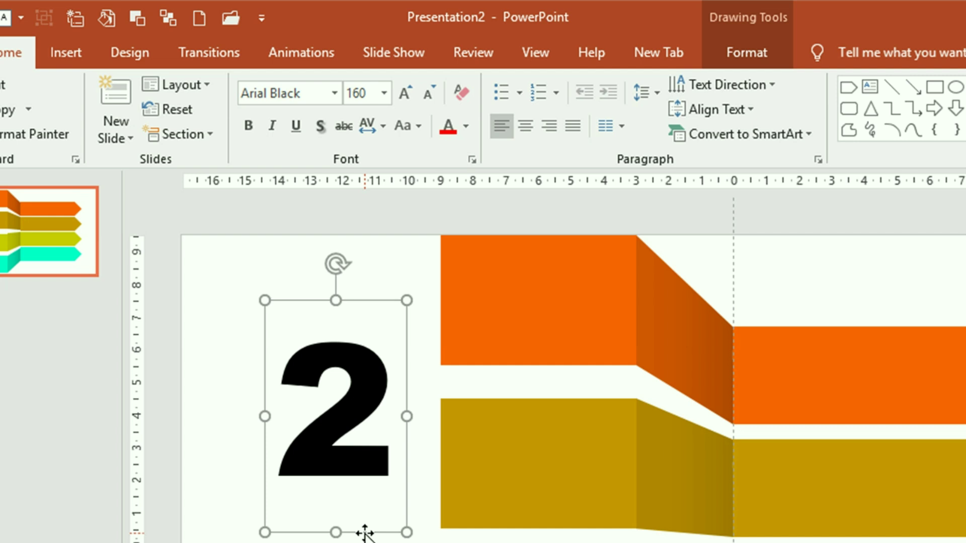
# Position the 2 over the left end of the gold band
pyautogui.moveTo(365, 532); pyautogui.dragTo(525, 542)
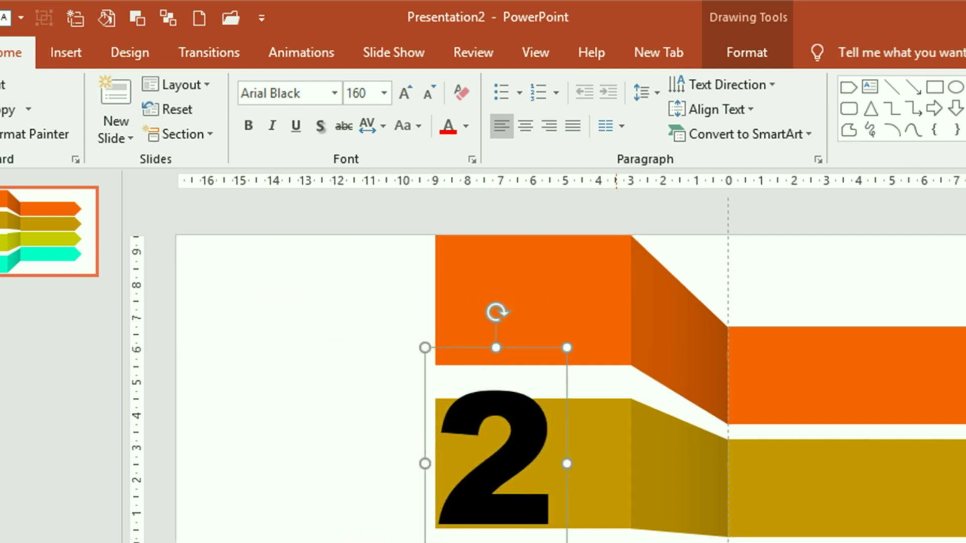
pyautogui.press('Right')
pyautogui.press('Right')
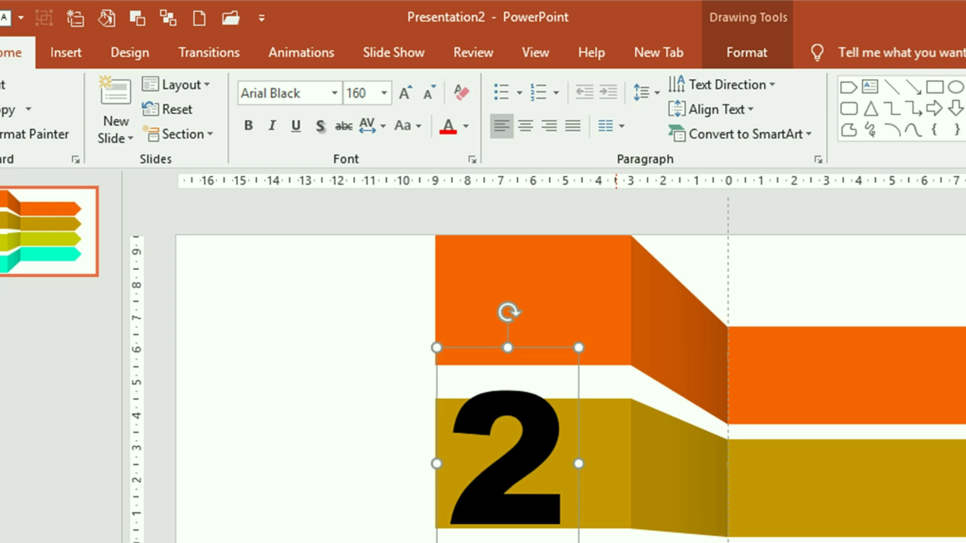
pyautogui.press('Left')
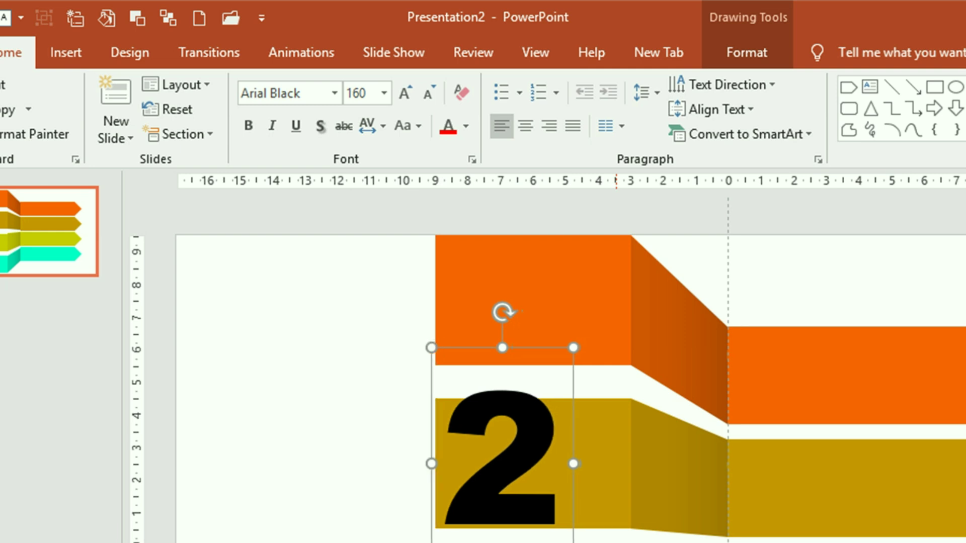
pyautogui.press('Down')
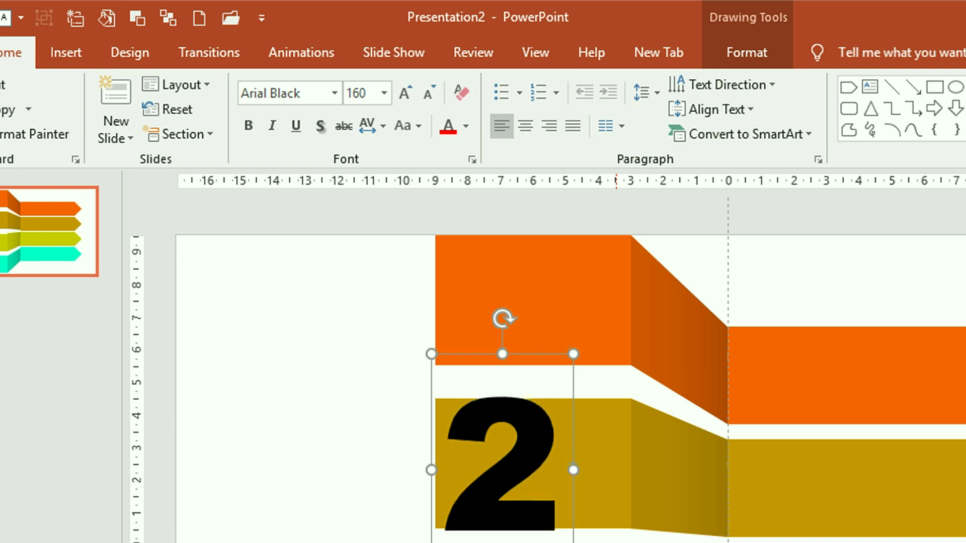
pyautogui.hotkey('ctrl', 'Up')
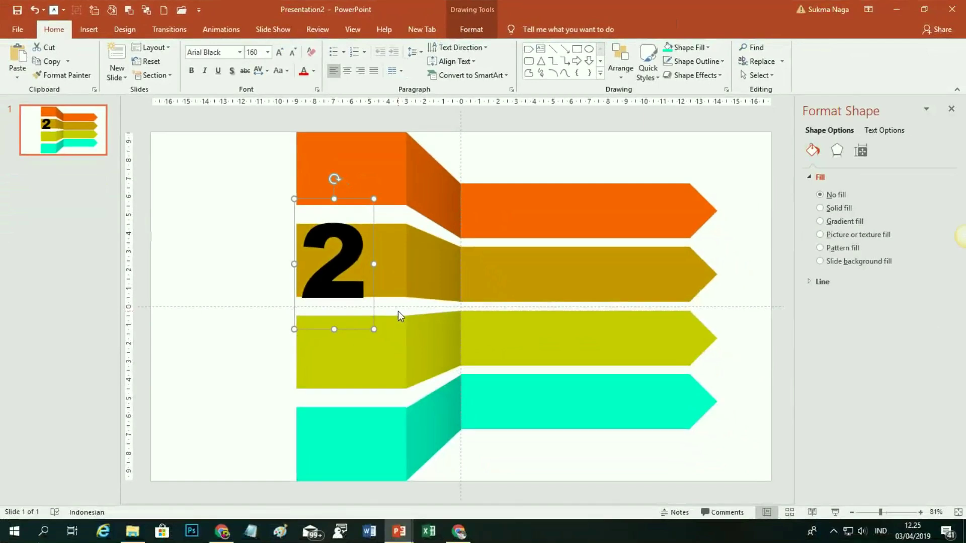
# Copy the 2 onto the other bands and change the copies to 3, 4 and 1
pyautogui.moveTo(375, 313)
pyautogui.mouseDown()
pyautogui.moveTo(376, 485)
pyautogui.moveTo(373, 204)
pyautogui.mouseUp()
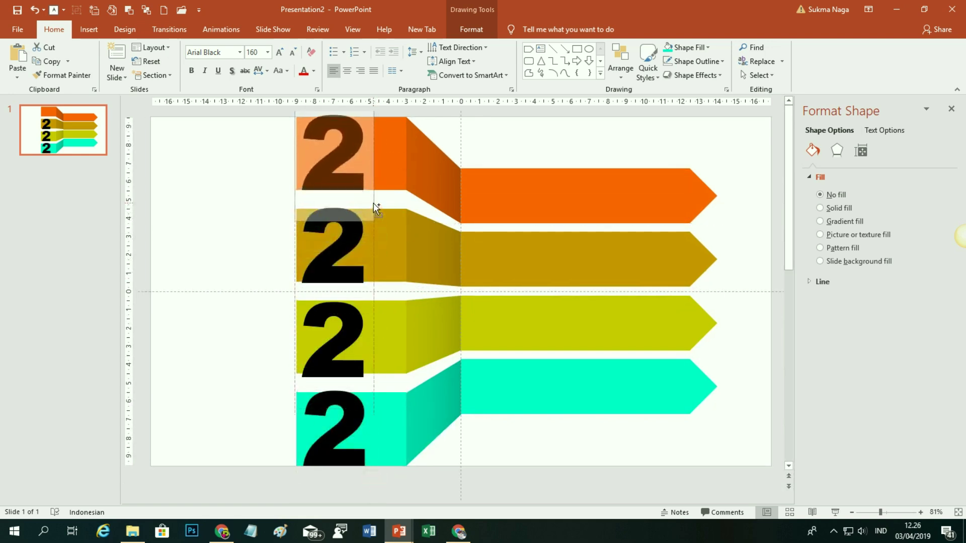
pyautogui.click(326, 346)
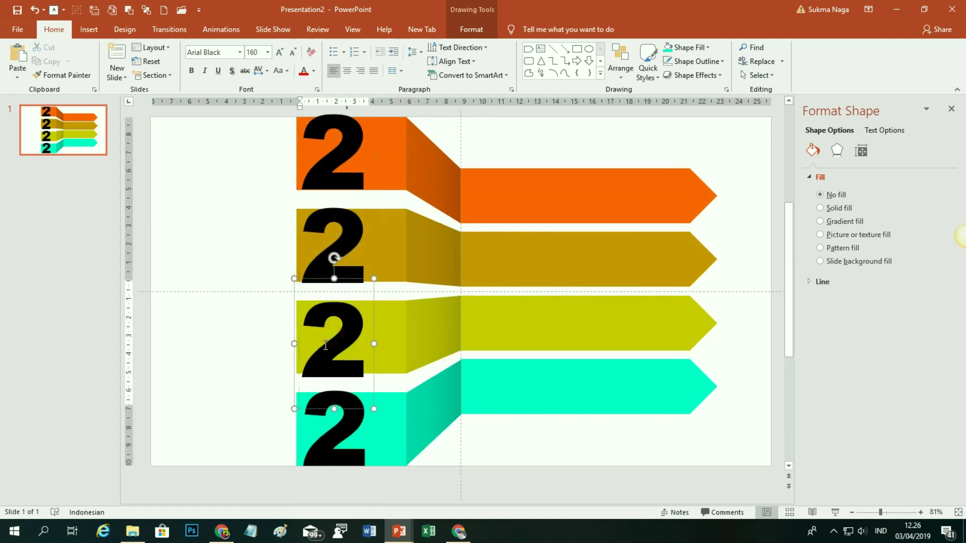
pyautogui.write('3')
pyautogui.press('Delete')
pyautogui.click(328, 446)
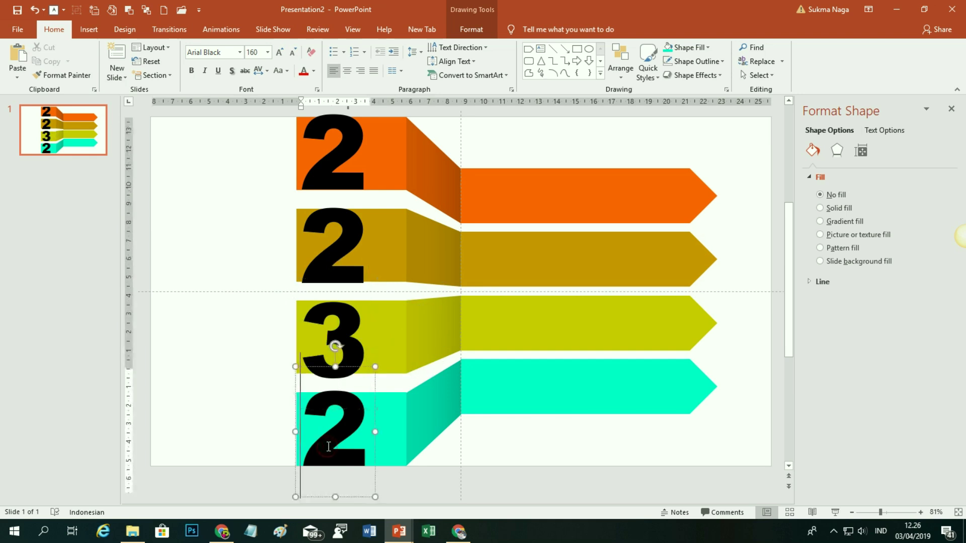
pyautogui.write('4')
pyautogui.press('Delete')
pyautogui.scroll(2, 334, 223)
pyautogui.click(333, 224)
pyautogui.write('1')
pyautogui.press('Delete')
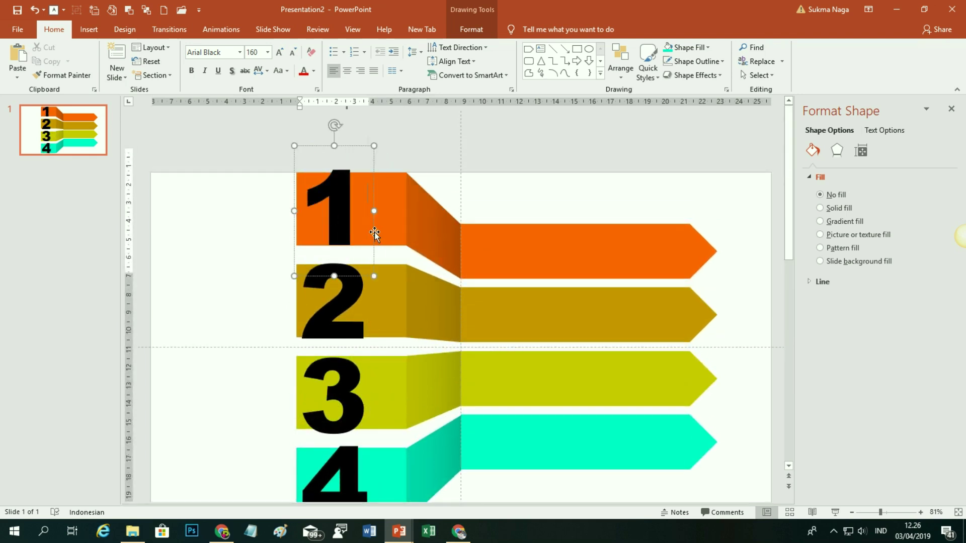
pyautogui.click(374, 232)
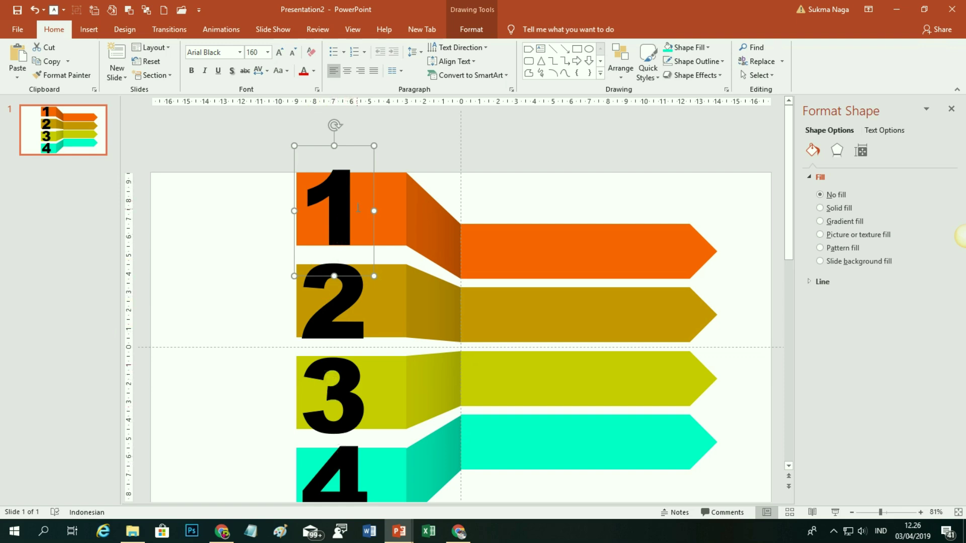
# Set the numeral 1 in Franklin Gothic Heavy and nudge it slightly right
pyautogui.click(240, 53)
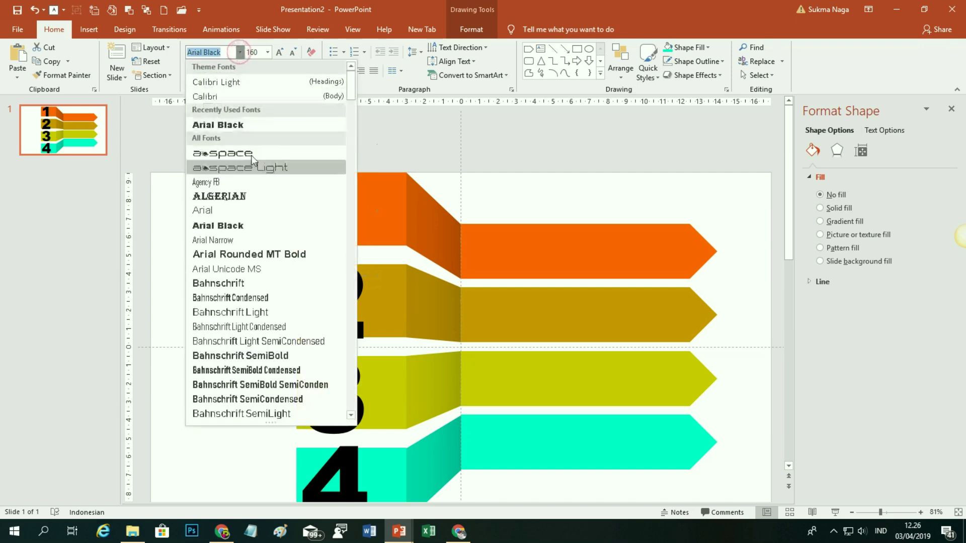
pyautogui.scroll(-10, 229, 358)
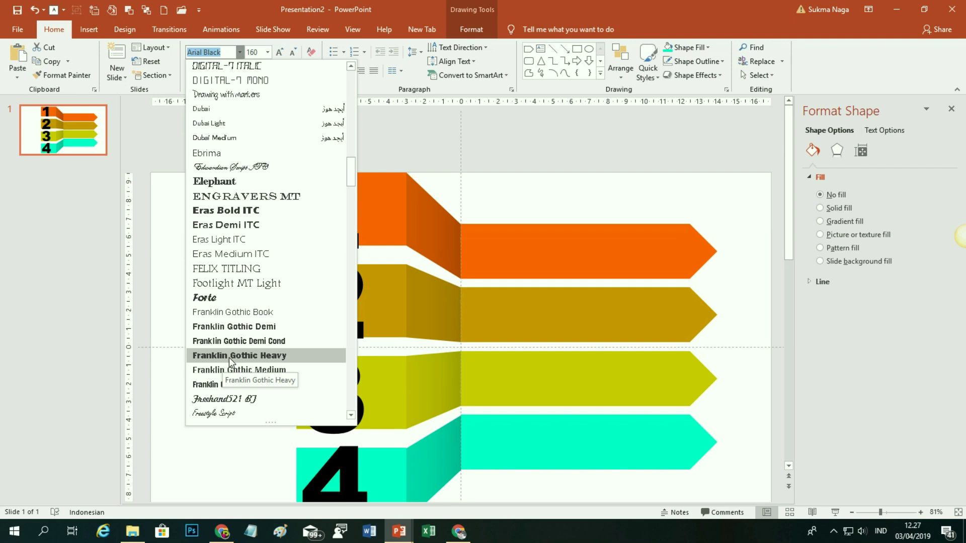
pyautogui.click(228, 356)
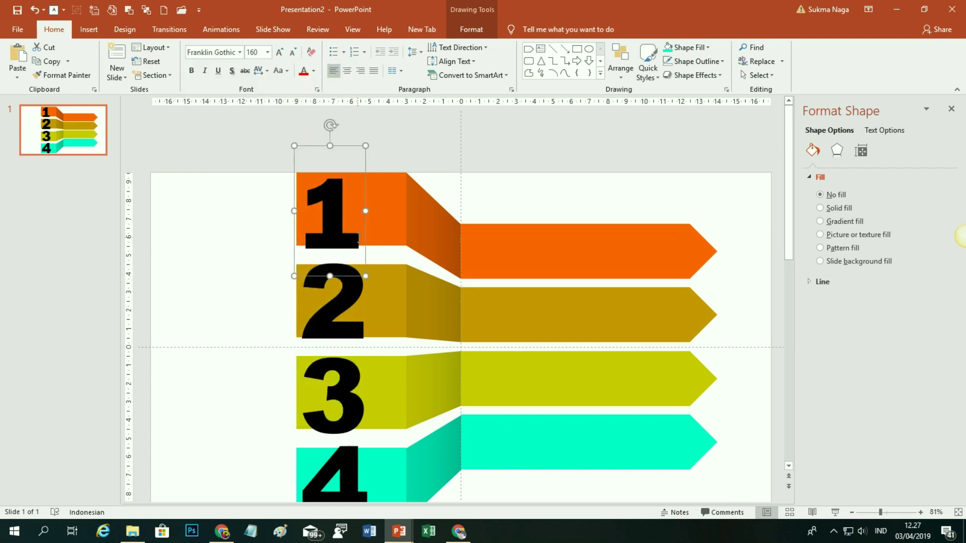
pyautogui.hotkey('ctrl', 'Right')
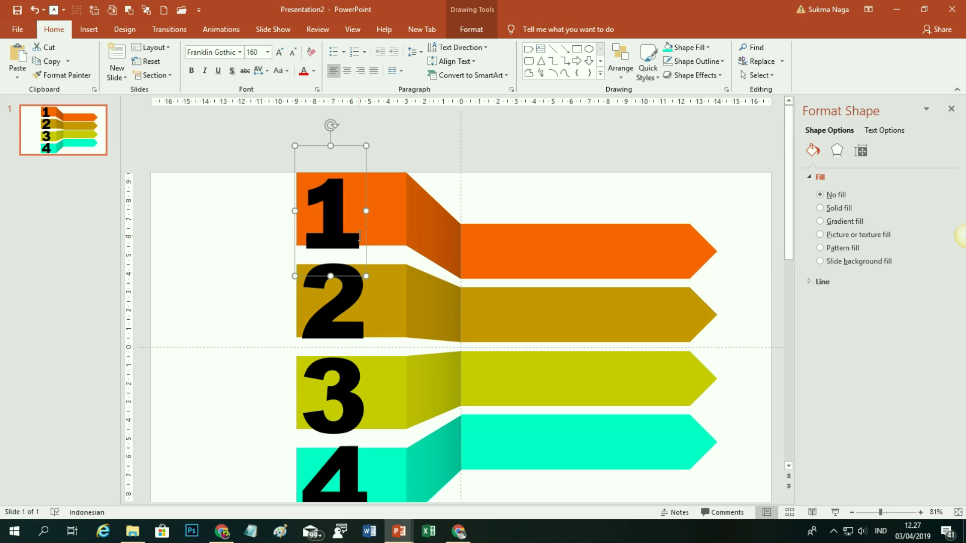
pyautogui.hotkey('ctrl', 'Right')
pyautogui.hotkey('ctrl', 'Right')
pyautogui.hotkey('ctrl', 'Right')
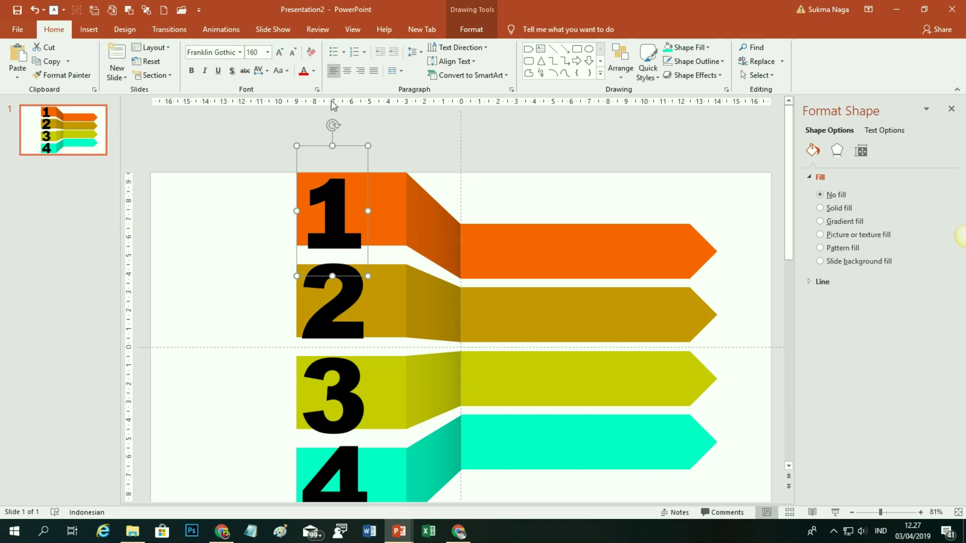
# Enlarge the 1 to 175 pt and raise it to the top of the orange band
pyautogui.click(258, 51)
pyautogui.write('175')
pyautogui.press('Return')
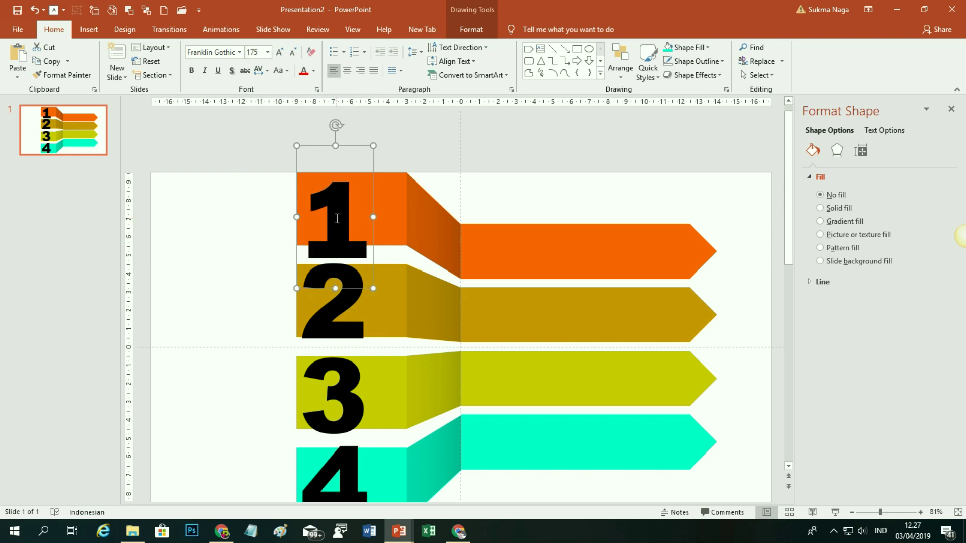
pyautogui.moveTo(373, 195); pyautogui.dragTo(371, 182)
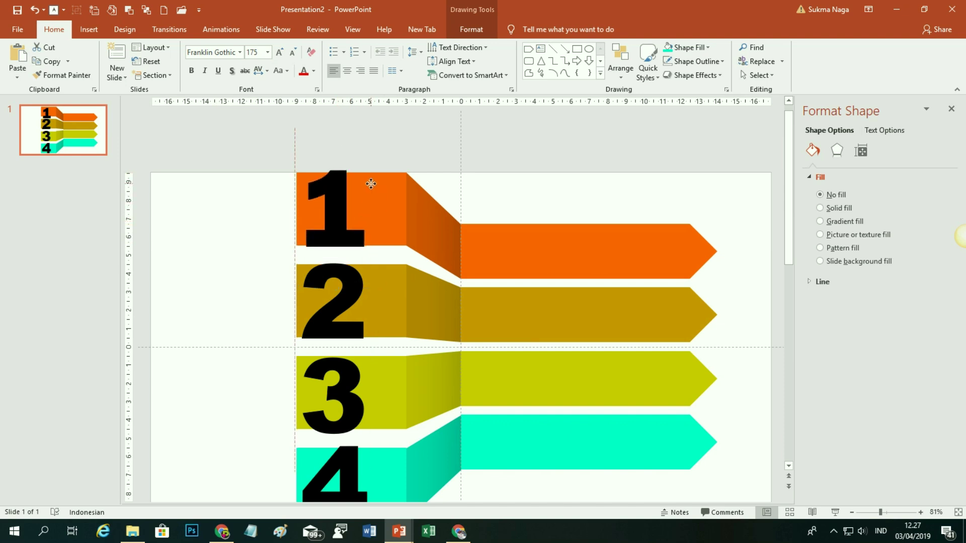
pyautogui.scroll(-3, 361, 400)
pyautogui.click(361, 401)
pyautogui.scroll(-1, 361, 401)
pyautogui.scroll(2, 382, 297)
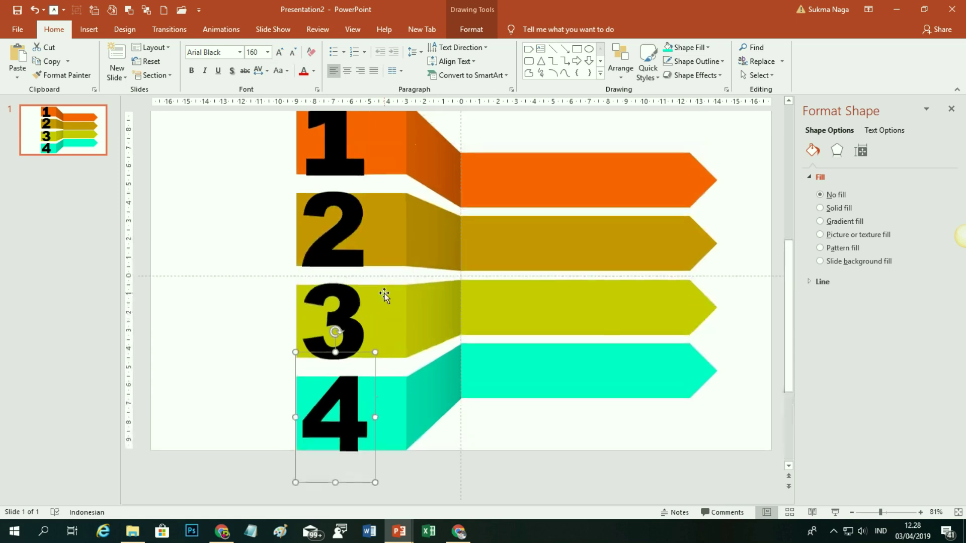
pyautogui.scroll(2, 376, 252)
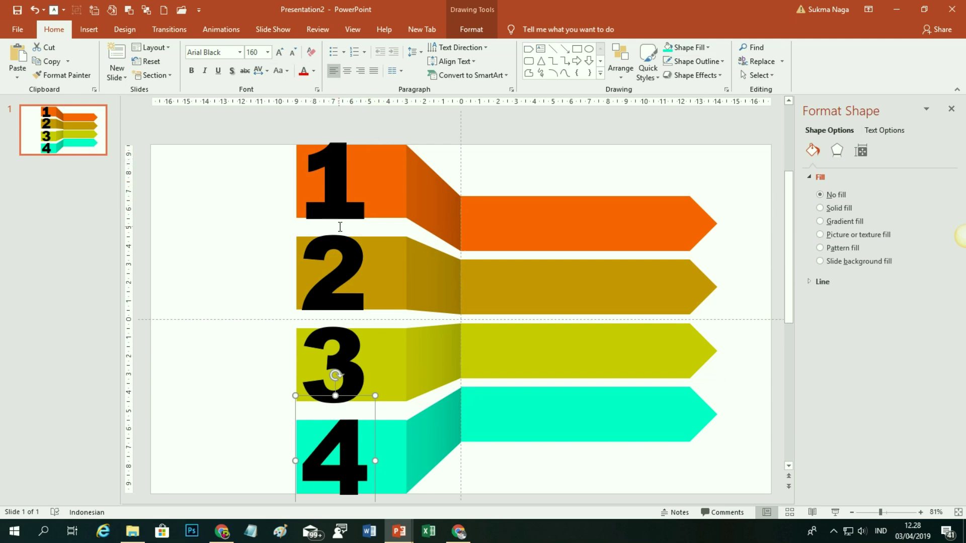
# Fragment the numeral 1 together with its orange block using Merge Shapes
pyautogui.click(346, 184)
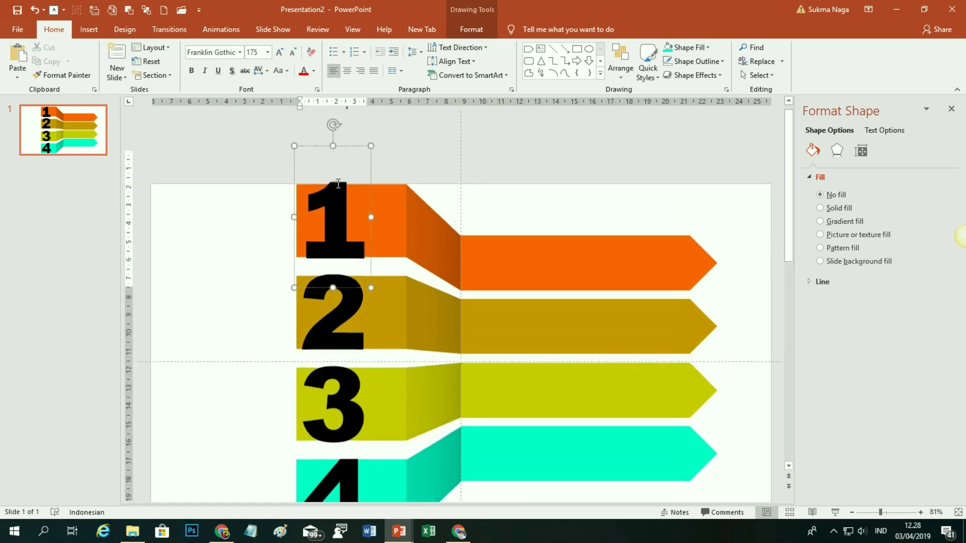
pyautogui.keyDown('shift'); pyautogui.click(384, 225); pyautogui.keyUp('shift')
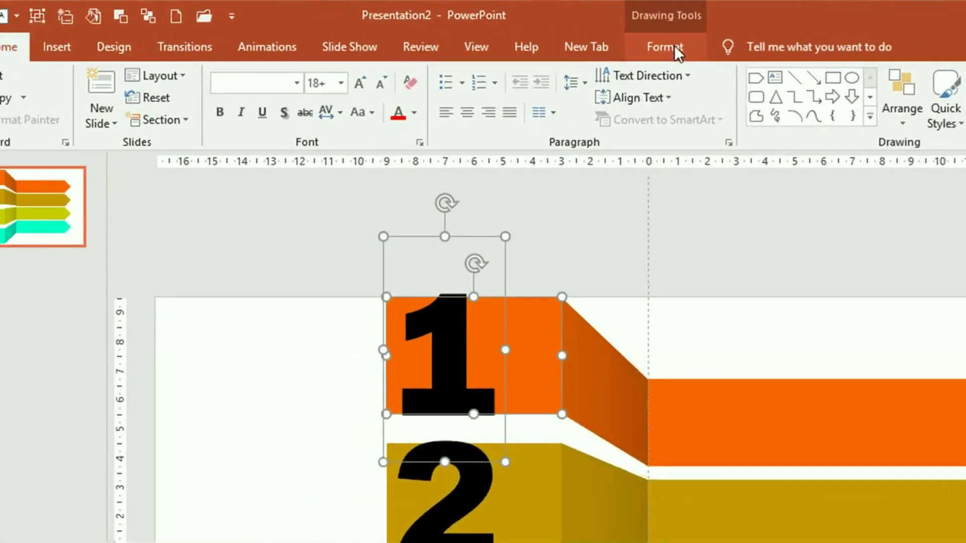
pyautogui.click(674, 46)
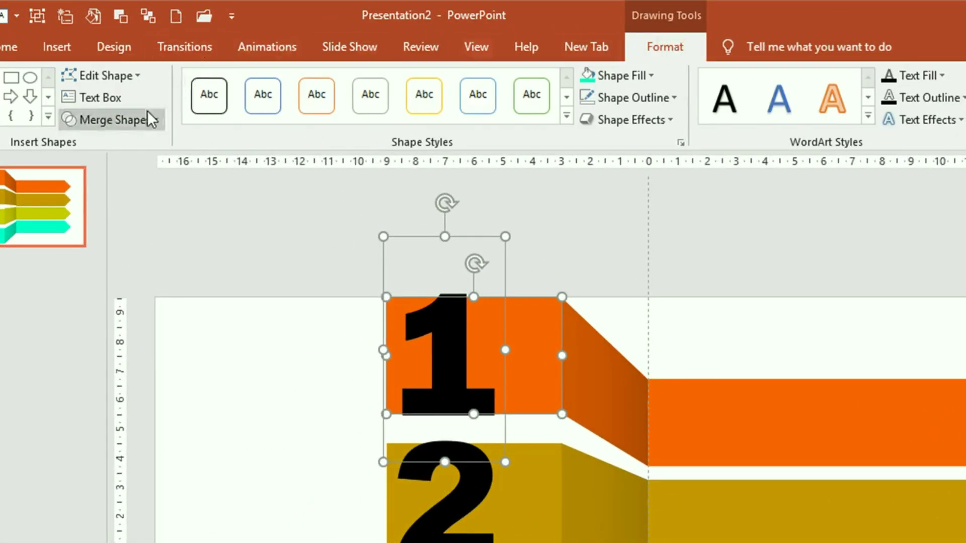
pyautogui.click(116, 125)
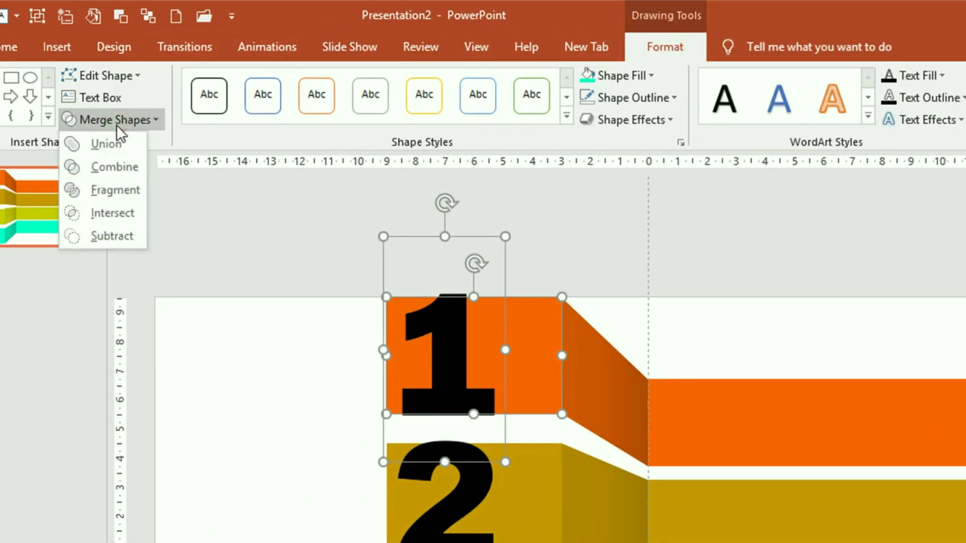
pyautogui.click(107, 192)
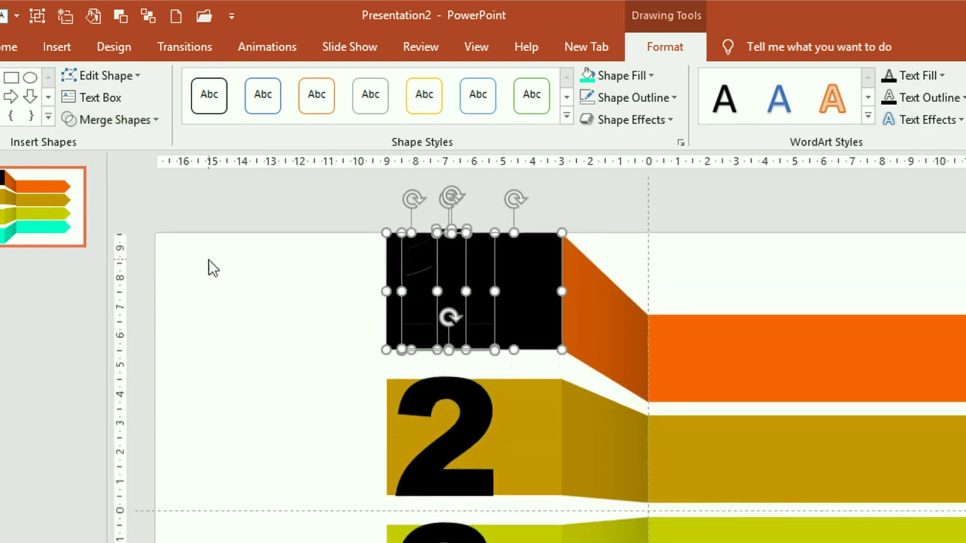
# Delete the leftover fragment to the left of the 1
pyautogui.scroll(-1, 351, 306)
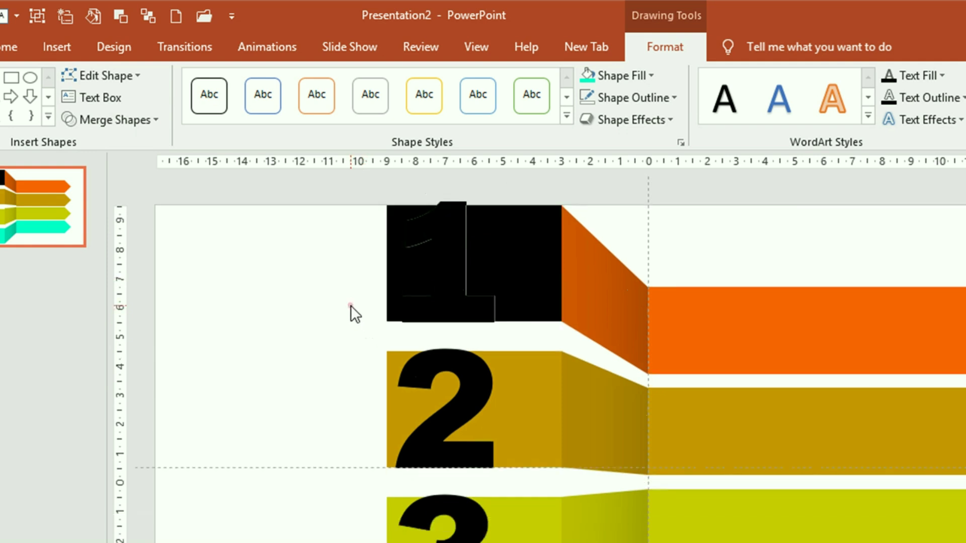
pyautogui.click(351, 306)
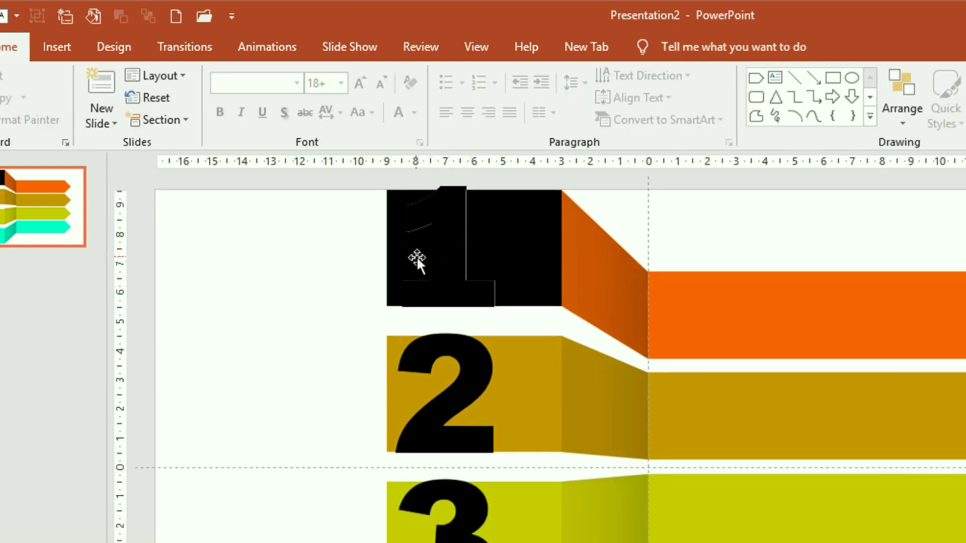
pyautogui.click(411, 252)
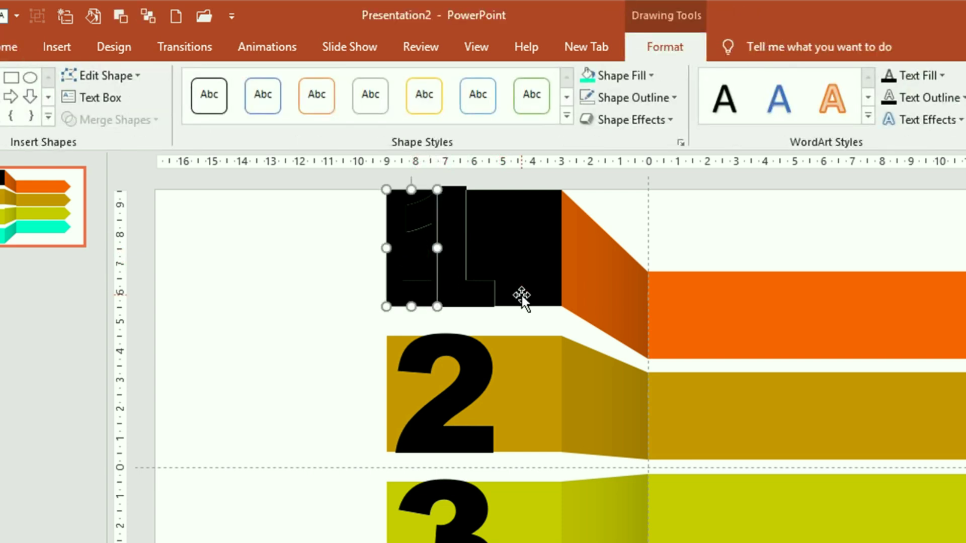
pyautogui.press('Delete')
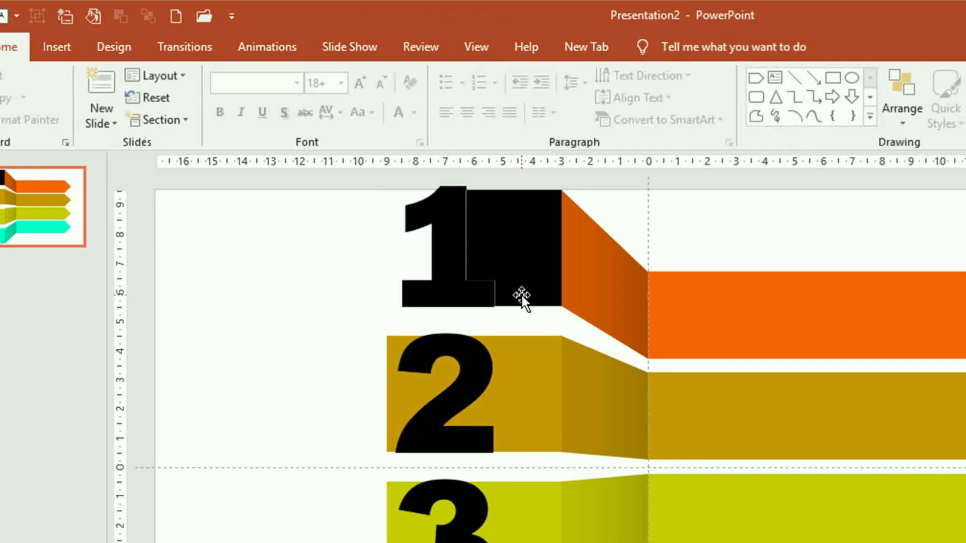
# Fill the black piece beside the 1 with orange sampled from the top banner by Eyedropper
pyautogui.click(512, 244)
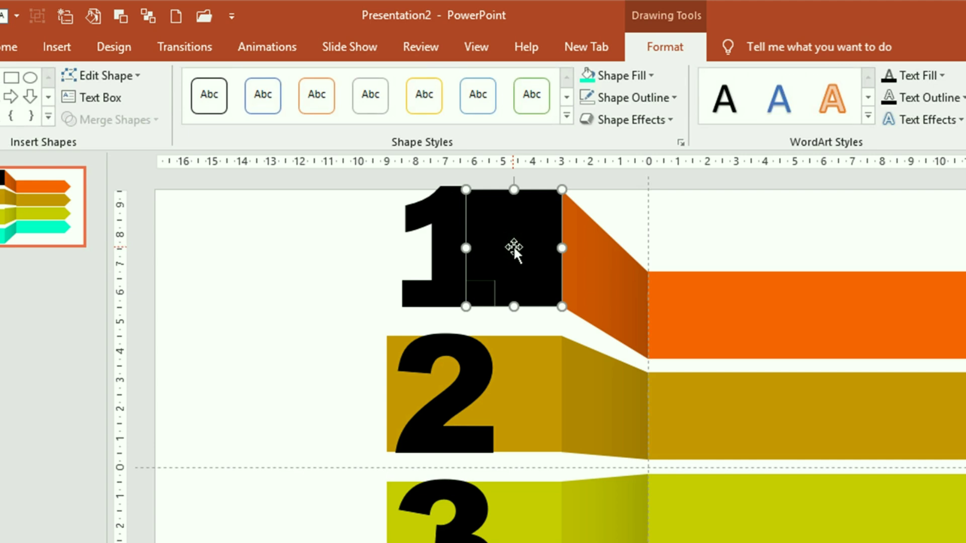
pyautogui.click(648, 78)
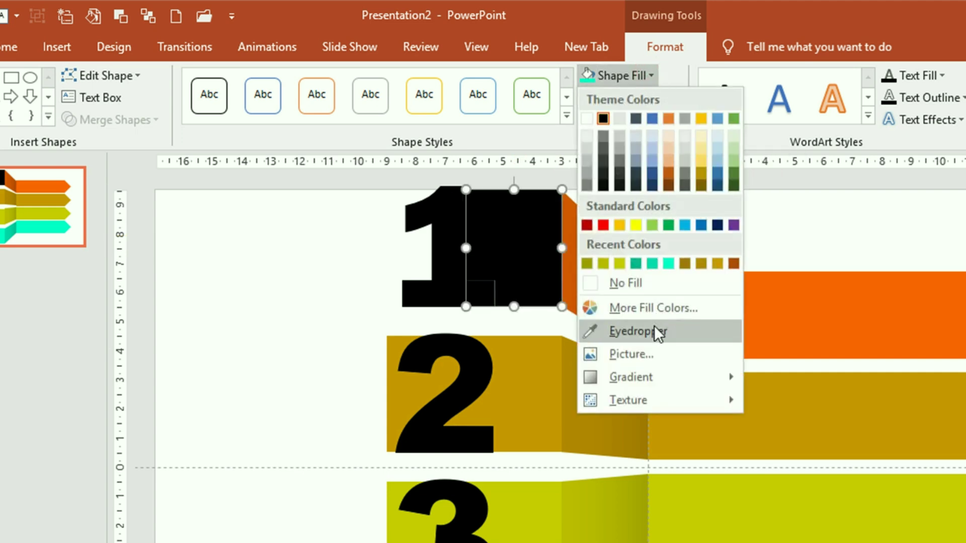
pyautogui.click(658, 330)
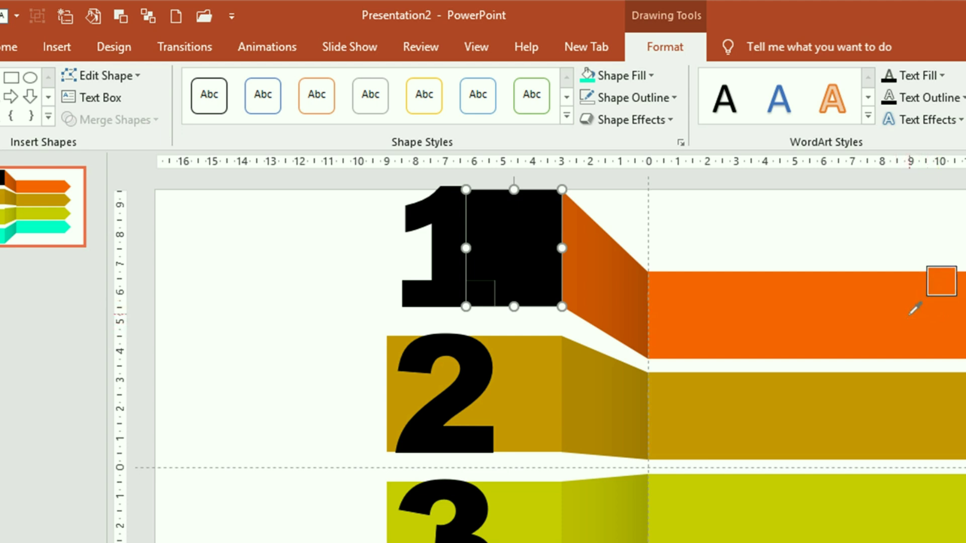
pyautogui.click(909, 313)
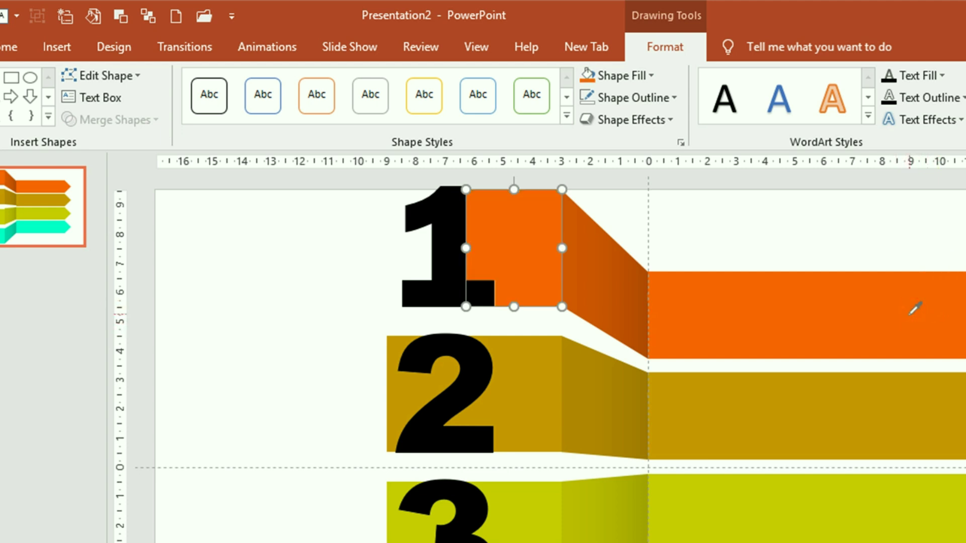
pyautogui.click(834, 235)
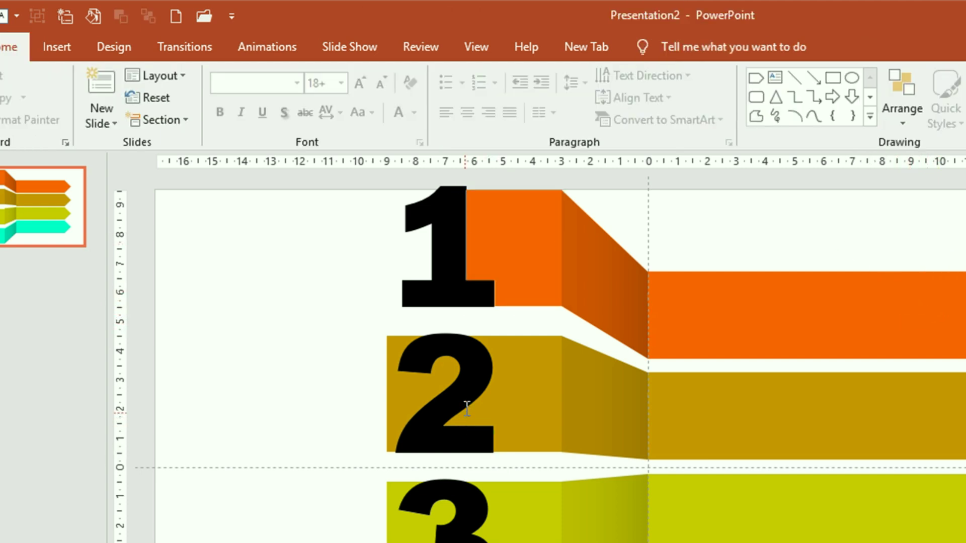
# Fragment the 2 with its gold block and delete the piece left of the numeral
pyautogui.click(463, 388)
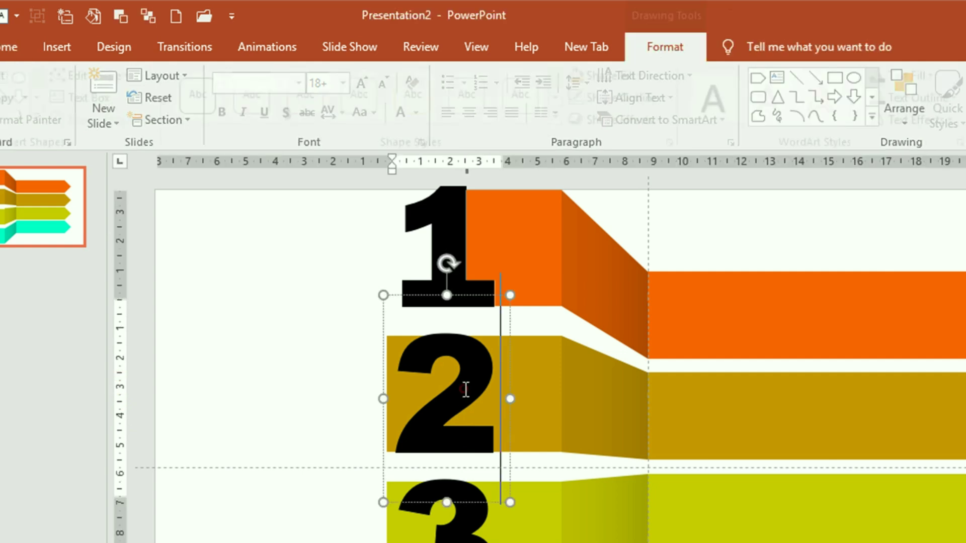
pyautogui.keyDown('shift'); pyautogui.click(536, 406); pyautogui.keyUp('shift')
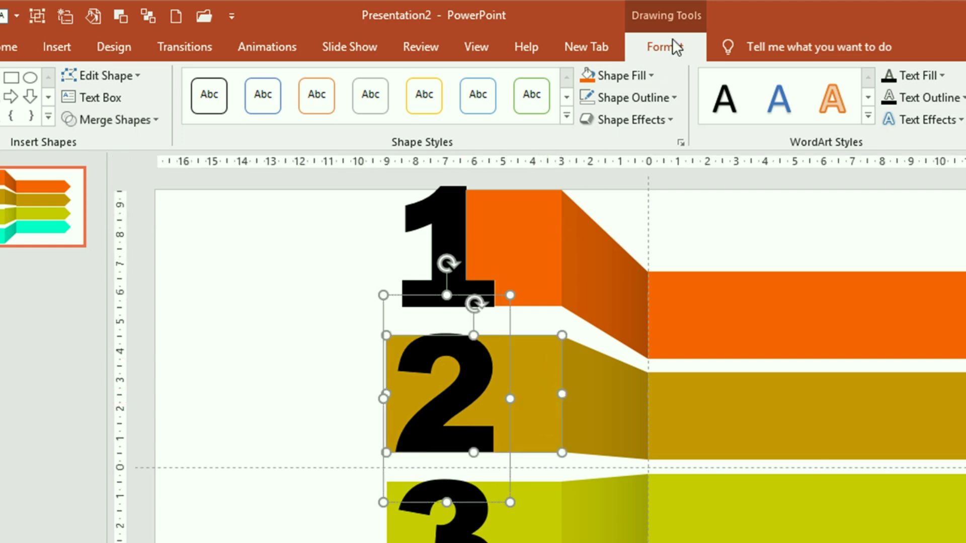
pyautogui.click(157, 121)
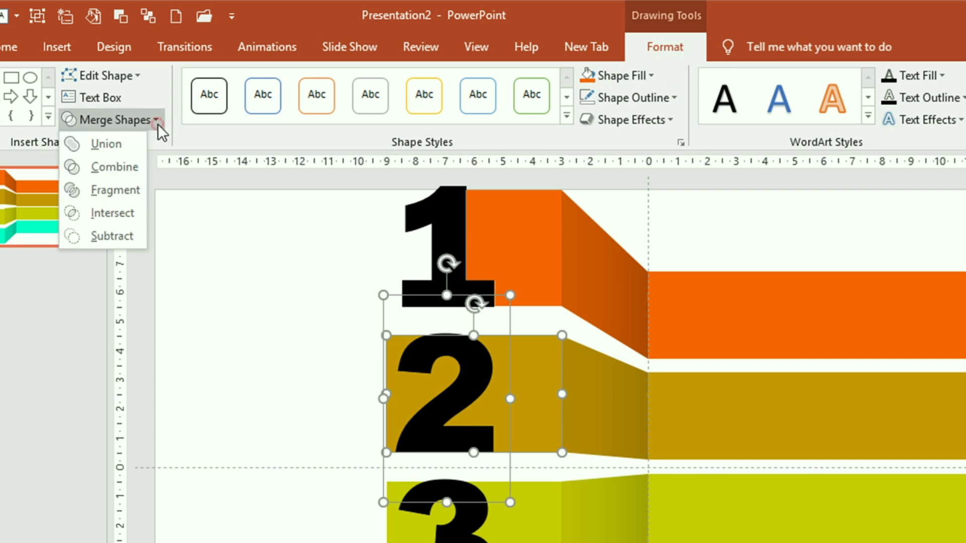
pyautogui.click(125, 190)
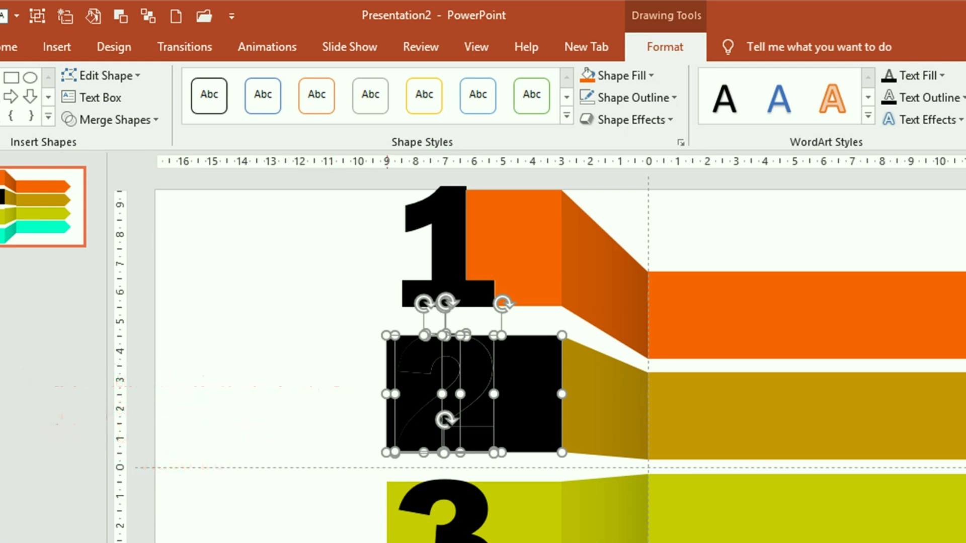
pyautogui.click(301, 373)
pyautogui.click(395, 394)
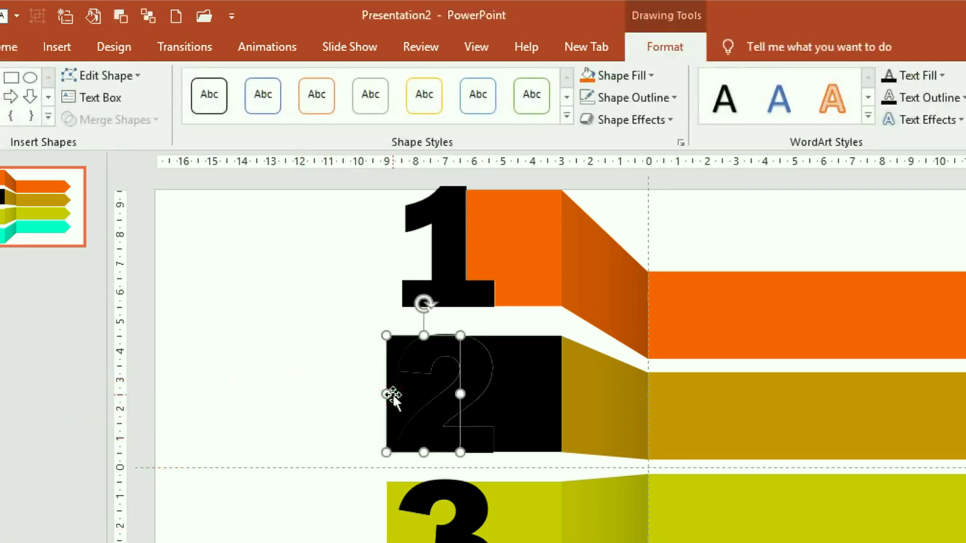
pyautogui.press('Delete')
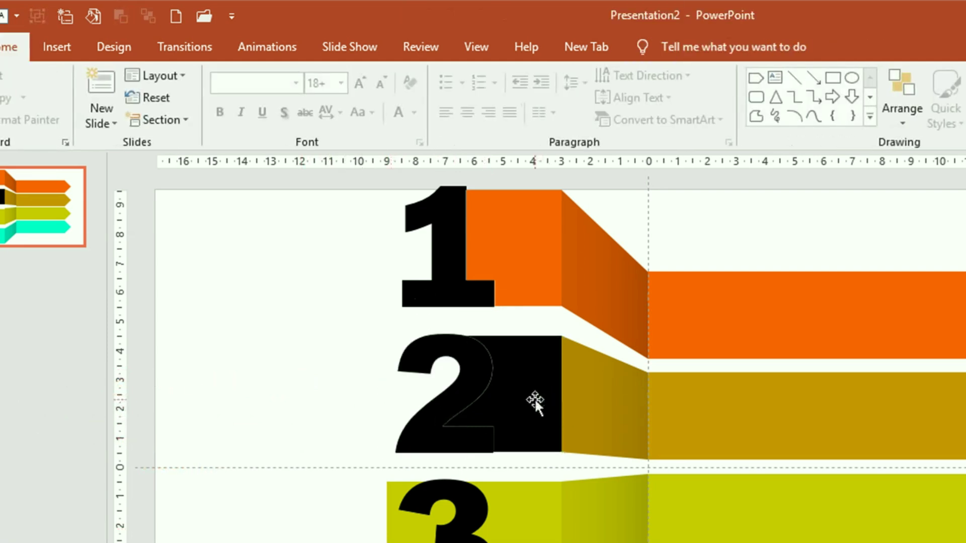
# Fill the black piece behind the 2 with gold sampled from its banner
pyautogui.click(534, 398)
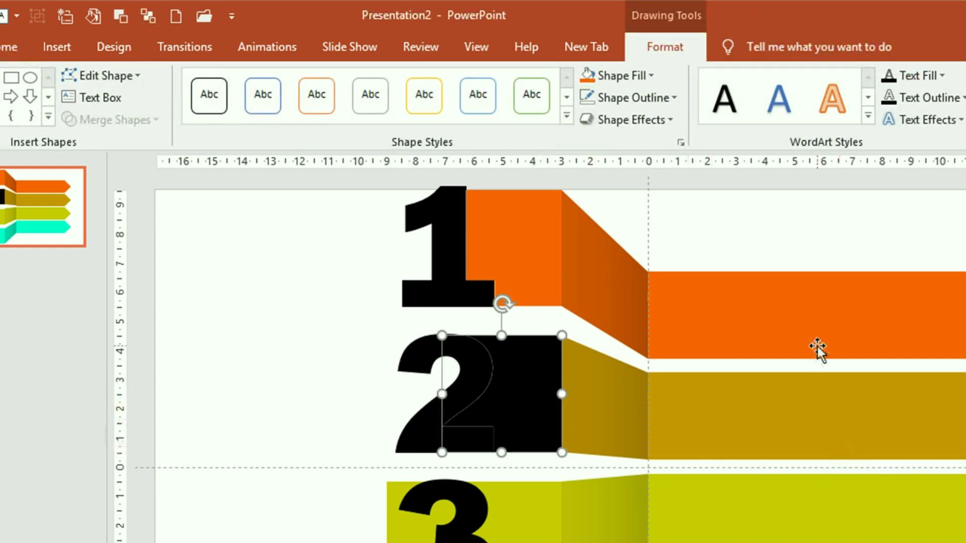
pyautogui.click(650, 76)
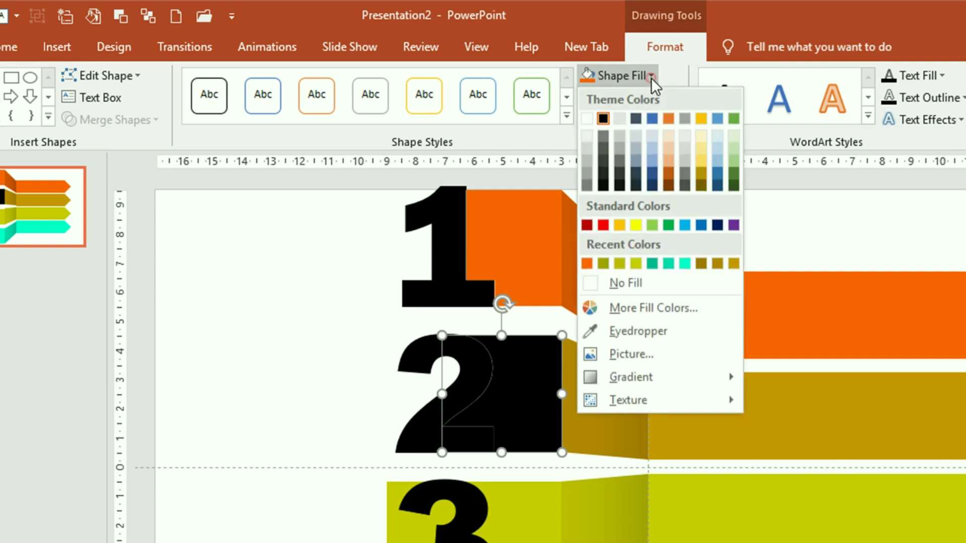
pyautogui.click(652, 332)
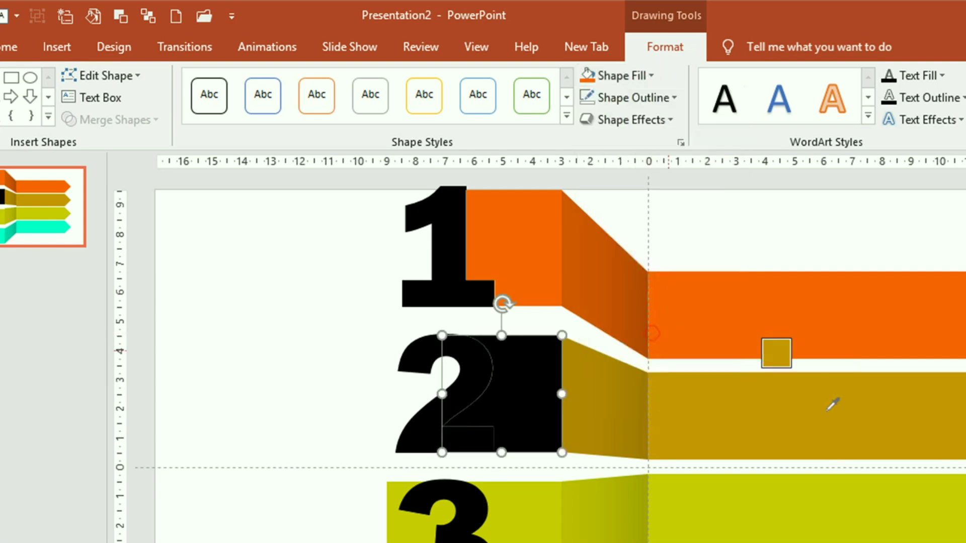
pyautogui.click(930, 424)
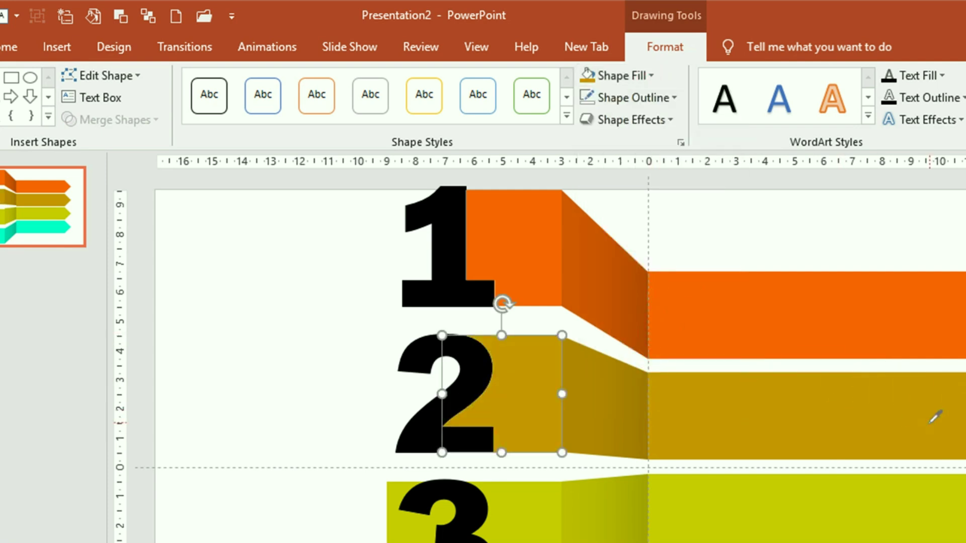
pyautogui.click(313, 393)
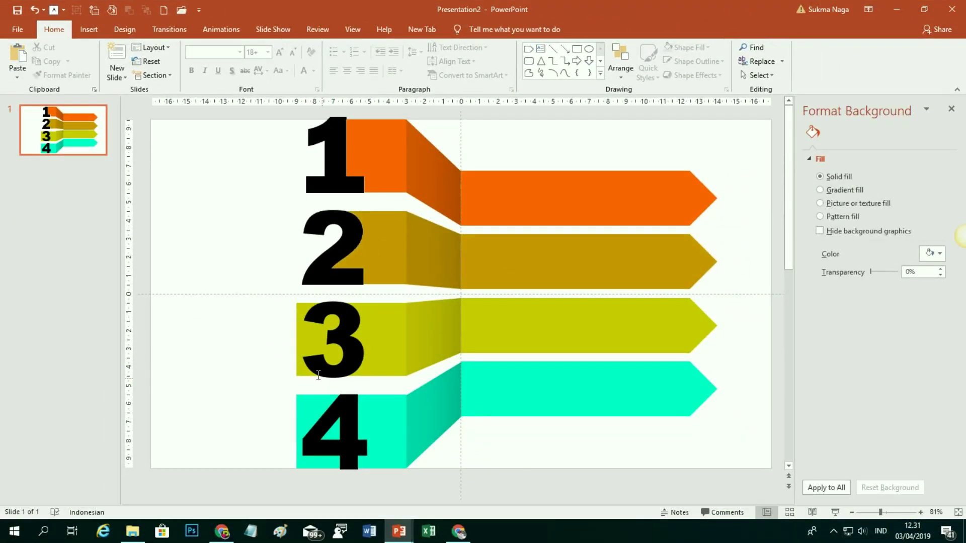
# Merge the 3 with its block and fill the black piece with the sampled yellow banner colour
pyautogui.click(346, 342)
pyautogui.keyDown('shift'); pyautogui.click(382, 347); pyautogui.keyUp('shift')
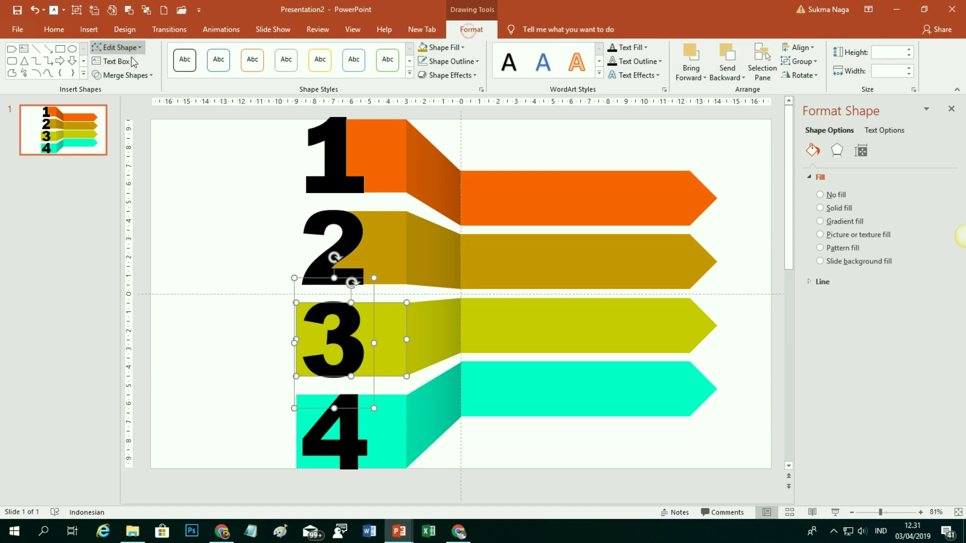
pyautogui.click(150, 75)
pyautogui.click(124, 133)
pyautogui.click(233, 325)
pyautogui.click(388, 349)
pyautogui.click(459, 47)
pyautogui.click(456, 207)
pyautogui.click(586, 327)
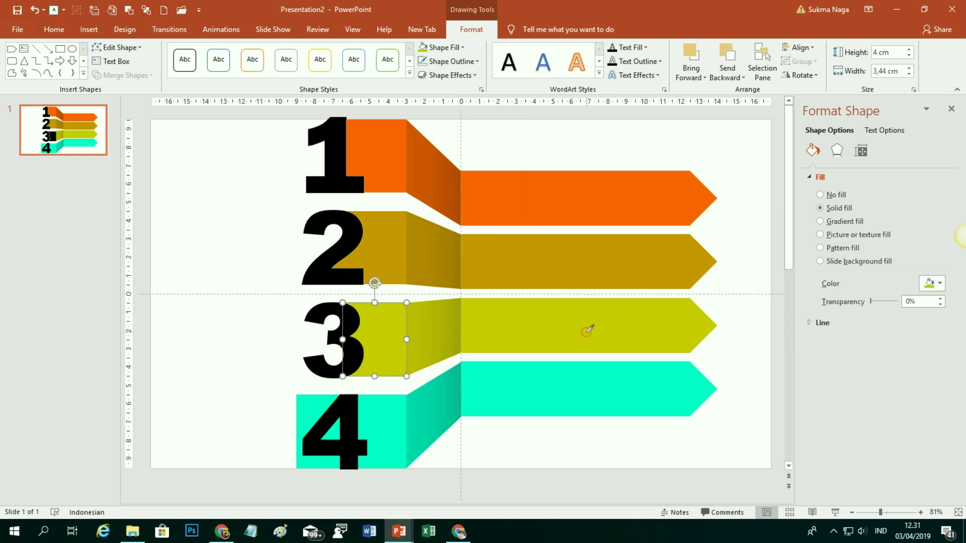
# Merge the 4 with its block and fill the black piece with the sampled teal banner colour
pyautogui.click(343, 438)
pyautogui.keyDown('shift'); pyautogui.click(388, 443); pyautogui.keyUp('shift')
pyautogui.click(120, 75)
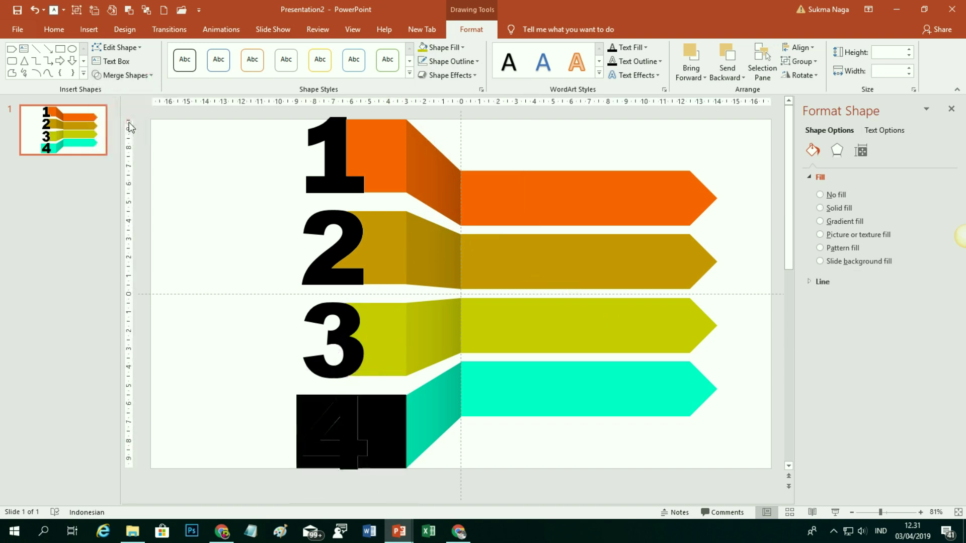
pyautogui.click(123, 134)
pyautogui.click(269, 424)
pyautogui.doubleClick(367, 456)
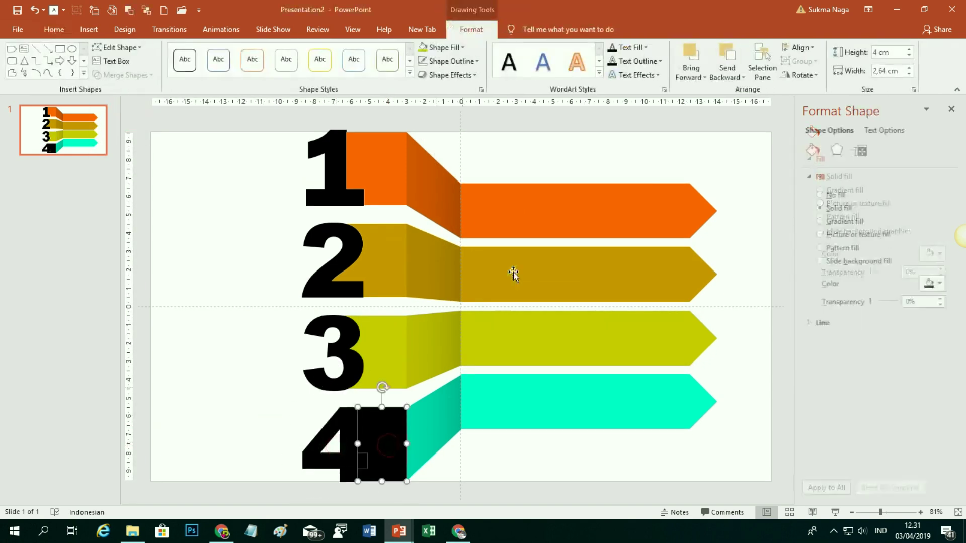
pyautogui.click(461, 47)
pyautogui.click(455, 208)
pyautogui.click(617, 406)
pyautogui.click(604, 459)
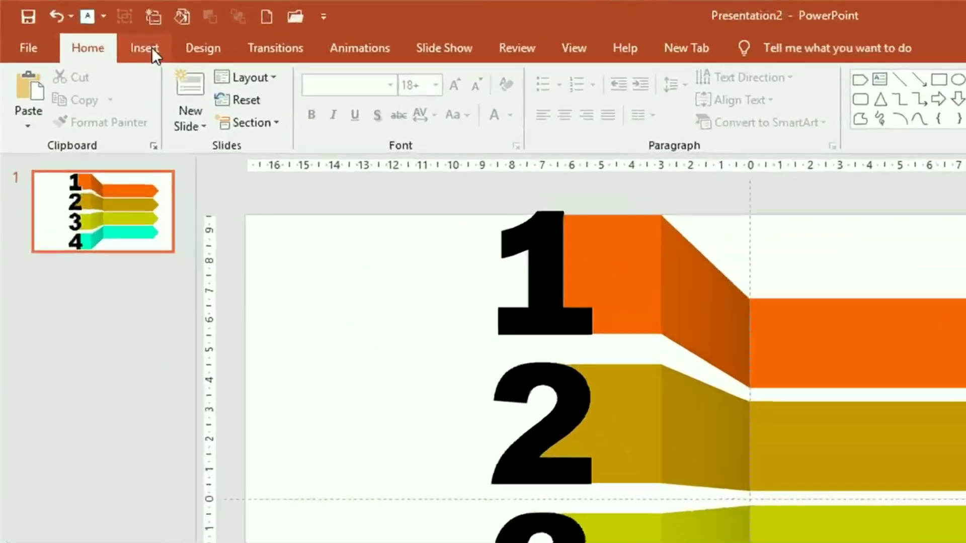
# Draw a small oval on the orange block beside the numeral 1
pyautogui.click(97, 32)
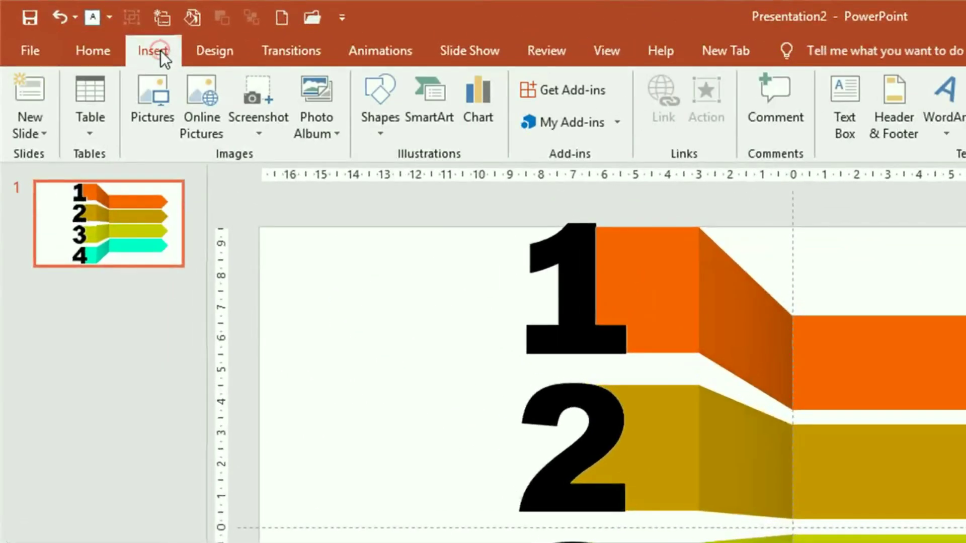
pyautogui.click(383, 132)
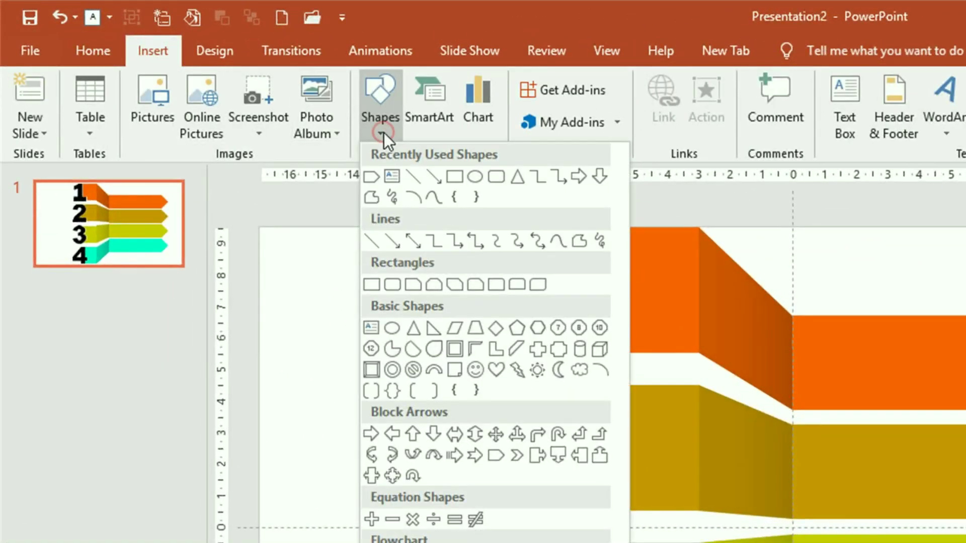
pyautogui.click(396, 331)
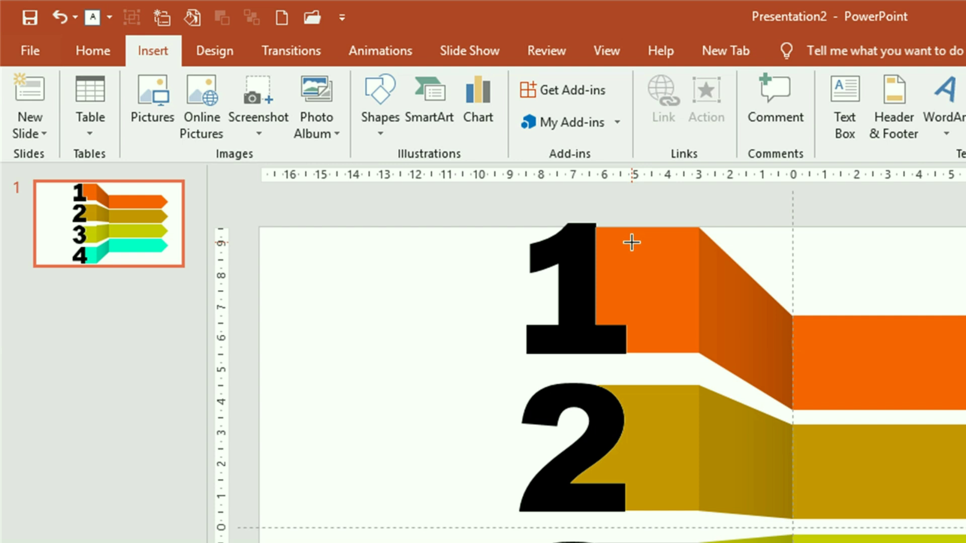
pyautogui.moveTo(631, 242)
pyautogui.mouseDown()
pyautogui.moveTo(671, 302)
pyautogui.moveTo(668, 267)
pyautogui.mouseUp()
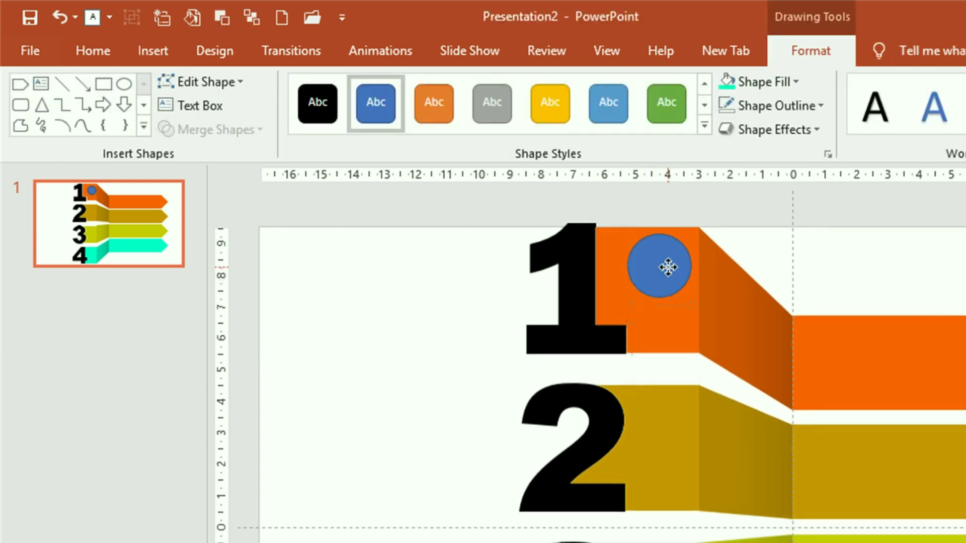
# Remove the outline from the new circle
pyautogui.click(668, 267)
pyautogui.scroll(1, 669, 267)
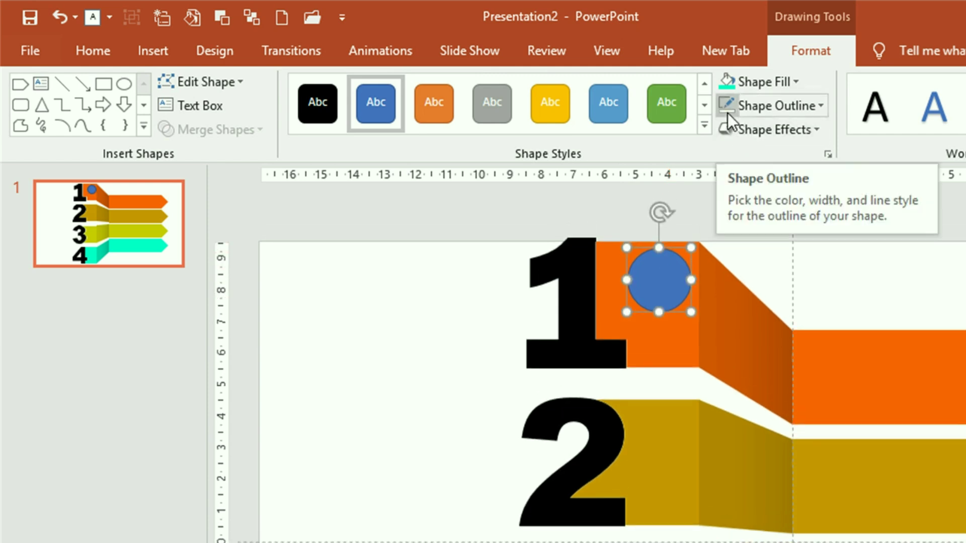
pyautogui.click(783, 110)
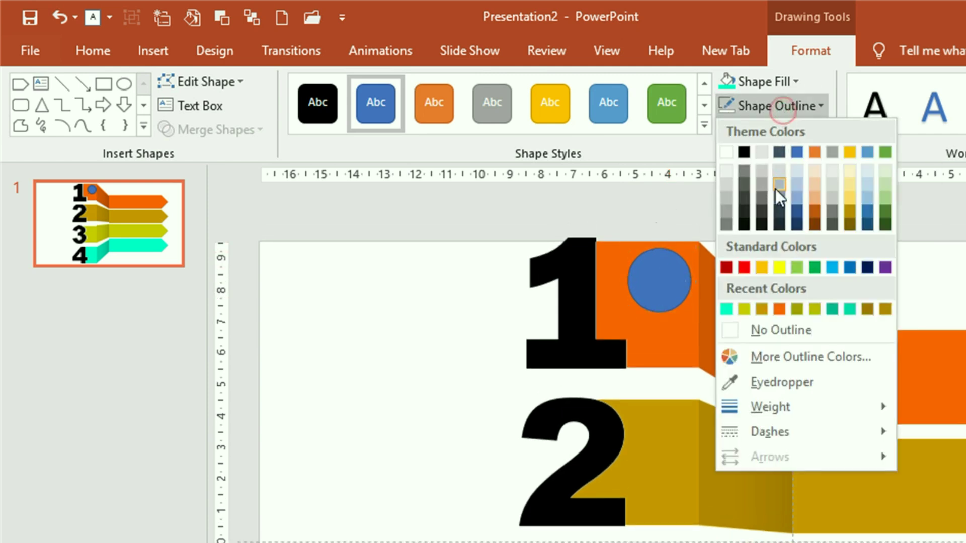
pyautogui.click(771, 333)
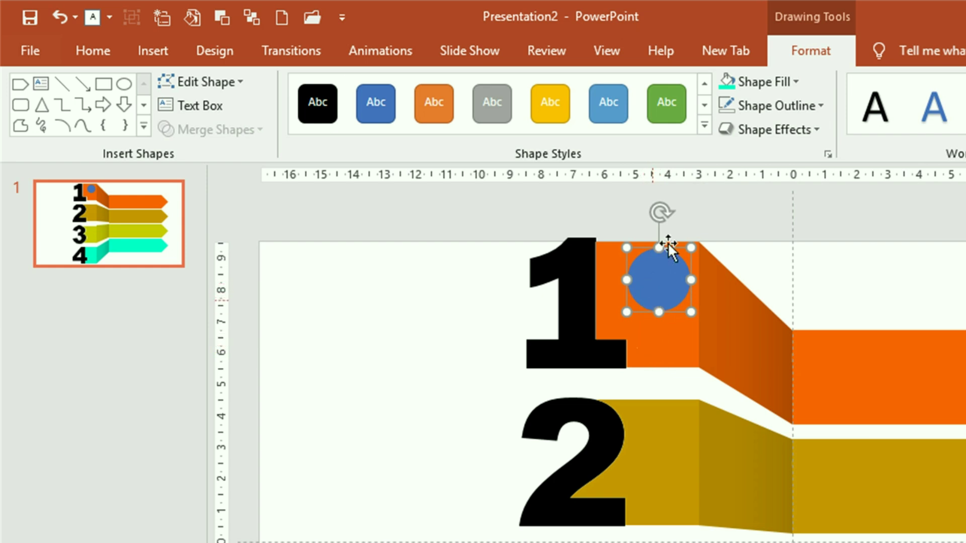
# Fill the circle with the banner's dark orange and give it an inner shadow
pyautogui.click(767, 79)
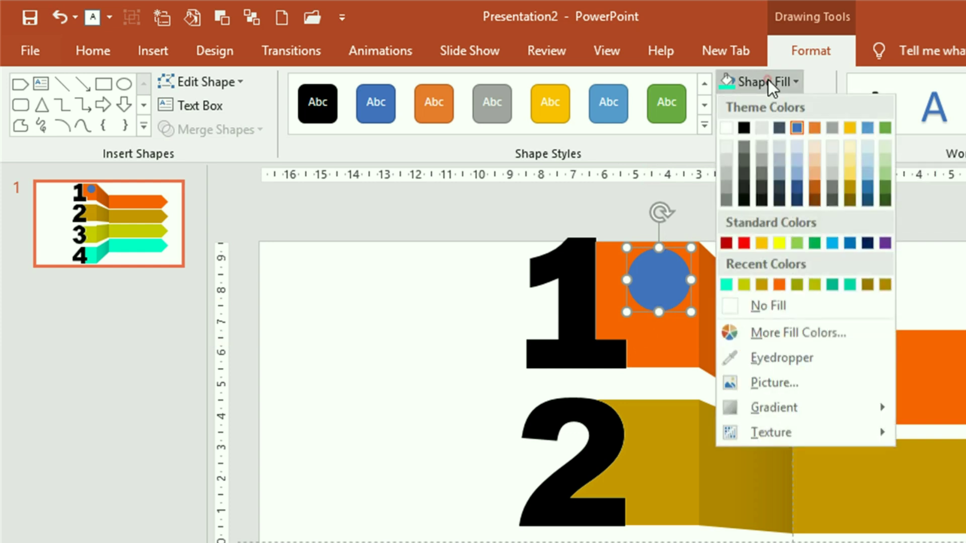
pyautogui.click(777, 358)
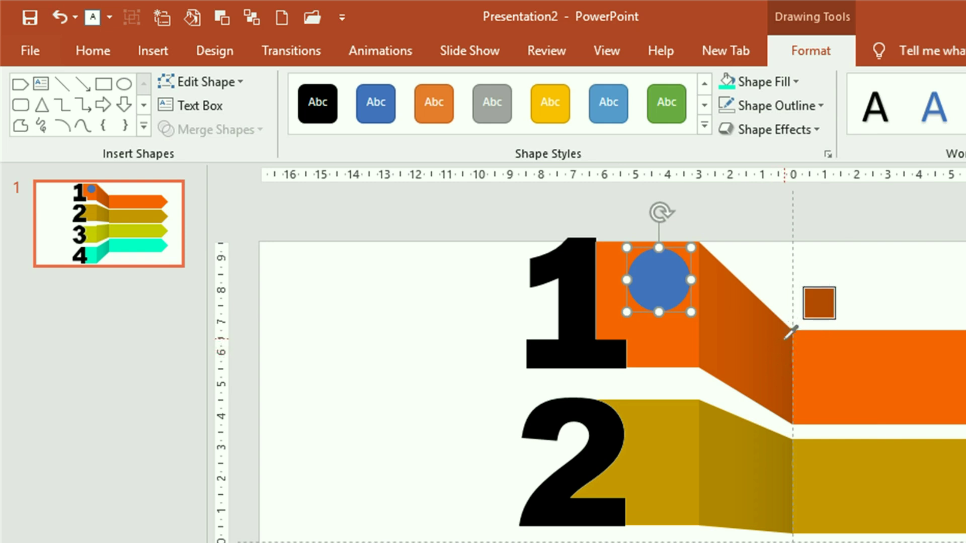
pyautogui.click(782, 338)
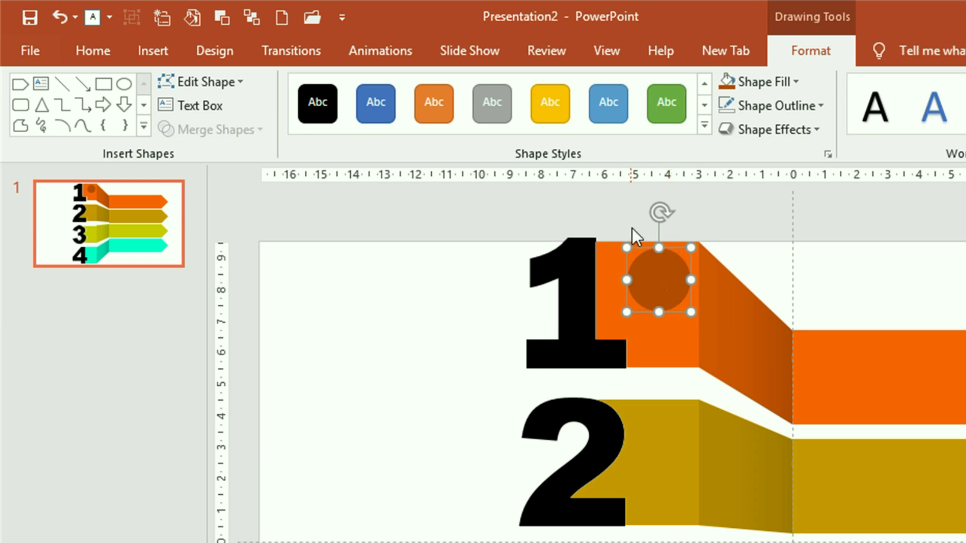
pyautogui.click(783, 132)
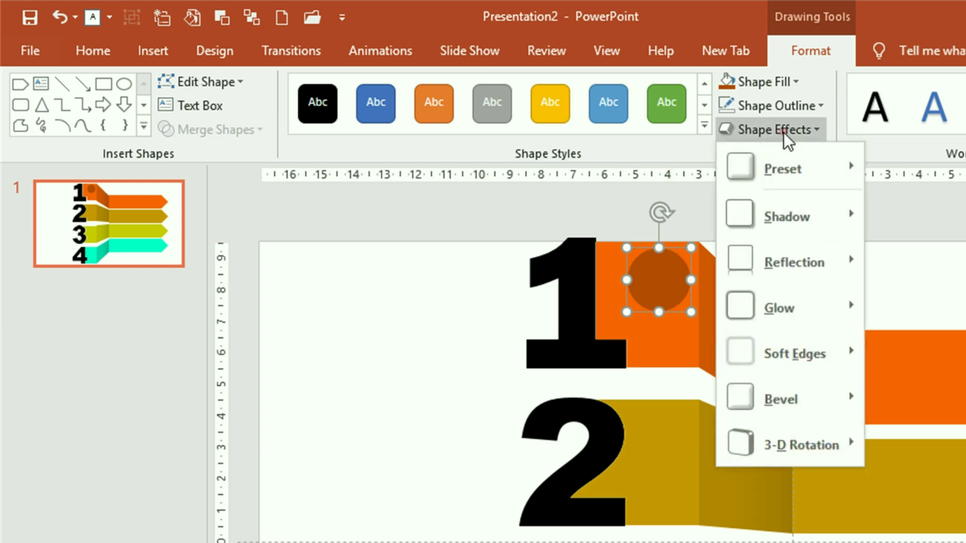
pyautogui.moveTo(608, 150)
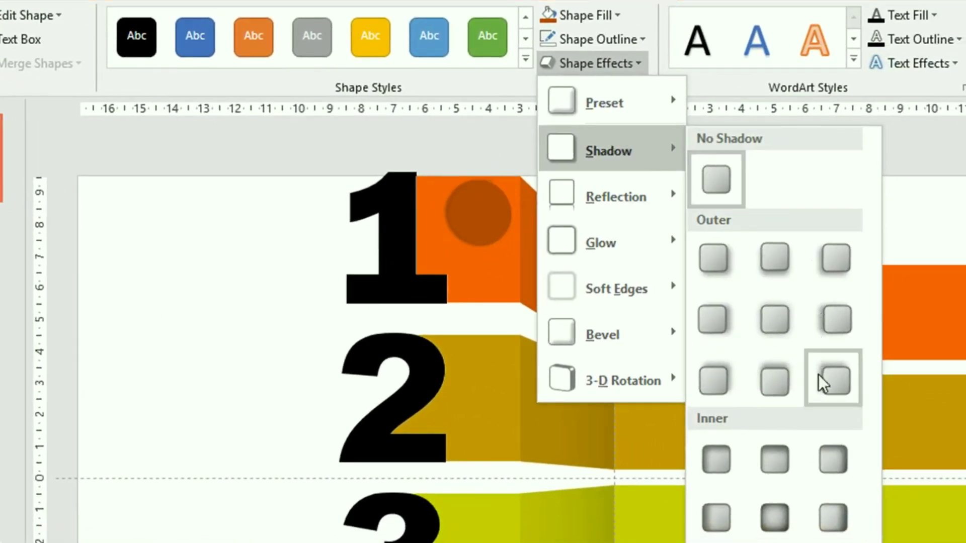
pyautogui.click(717, 459)
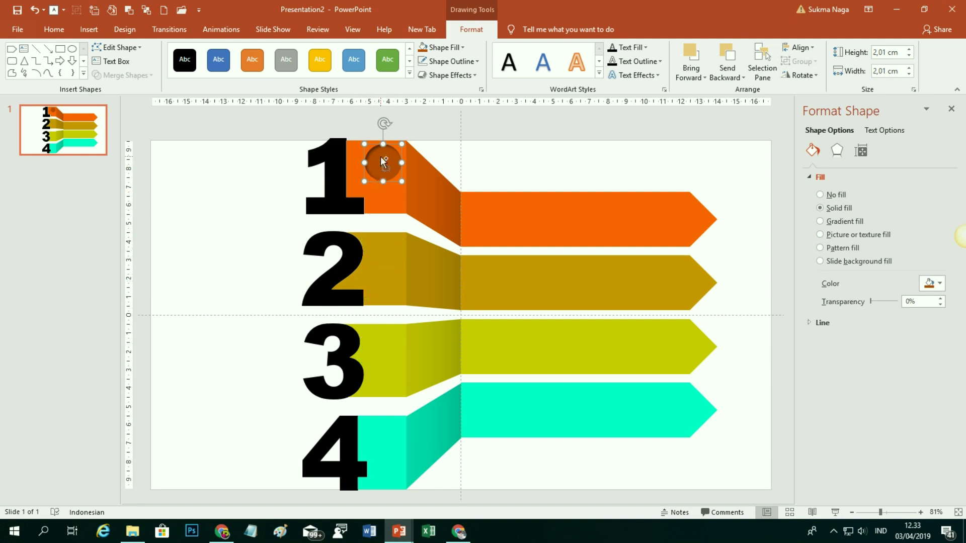
# Duplicate the shadowed circle onto banners 2, 3 and 4
pyautogui.moveTo(385, 161); pyautogui.dragTo(388, 231)
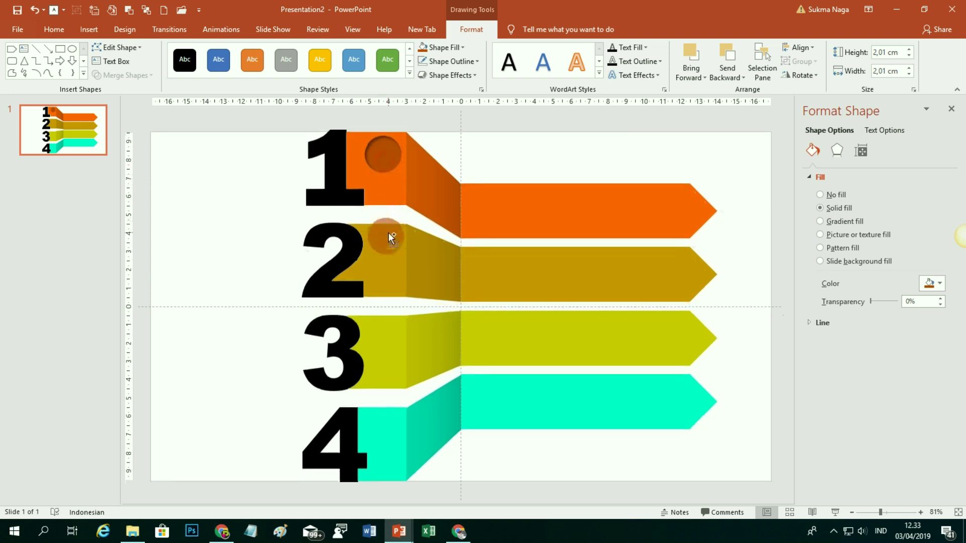
pyautogui.moveTo(388, 268); pyautogui.dragTo(385, 339)
pyautogui.hotkey('ctrl', 'd')
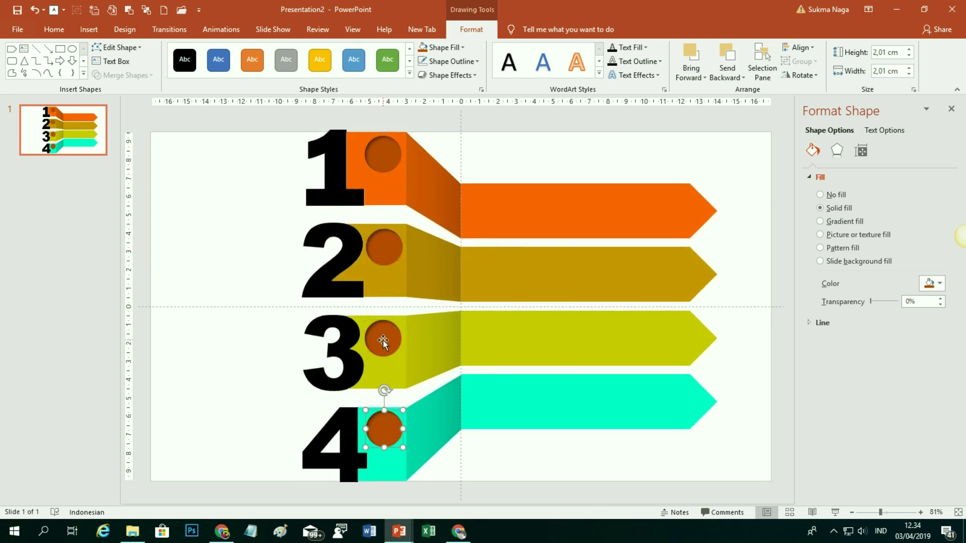
# Align all four circles along their right edges in one column
pyautogui.keyDown('shift'); pyautogui.click(385, 343); pyautogui.keyUp('shift')
pyautogui.keyDown('shift'); pyautogui.click(383, 250); pyautogui.keyUp('shift')
pyautogui.keyDown('shift'); pyautogui.click(379, 164); pyautogui.keyUp('shift')
pyautogui.click(799, 47)
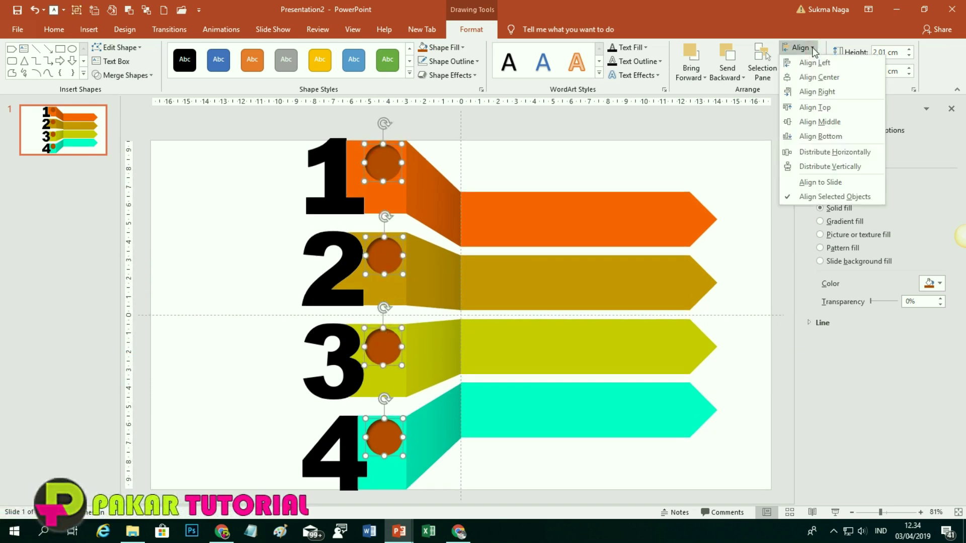
pyautogui.click(810, 48)
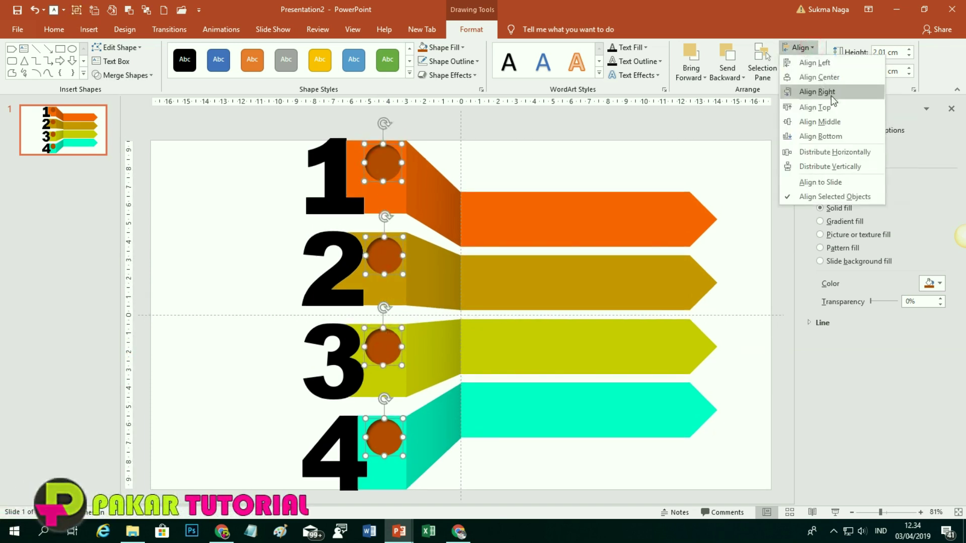
pyautogui.click(831, 96)
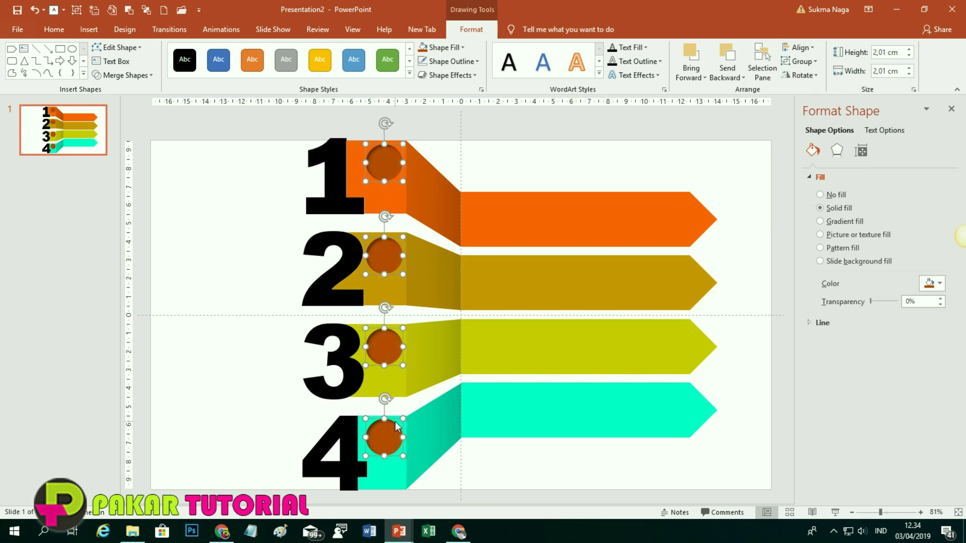
pyautogui.click(478, 482)
pyautogui.click(382, 248)
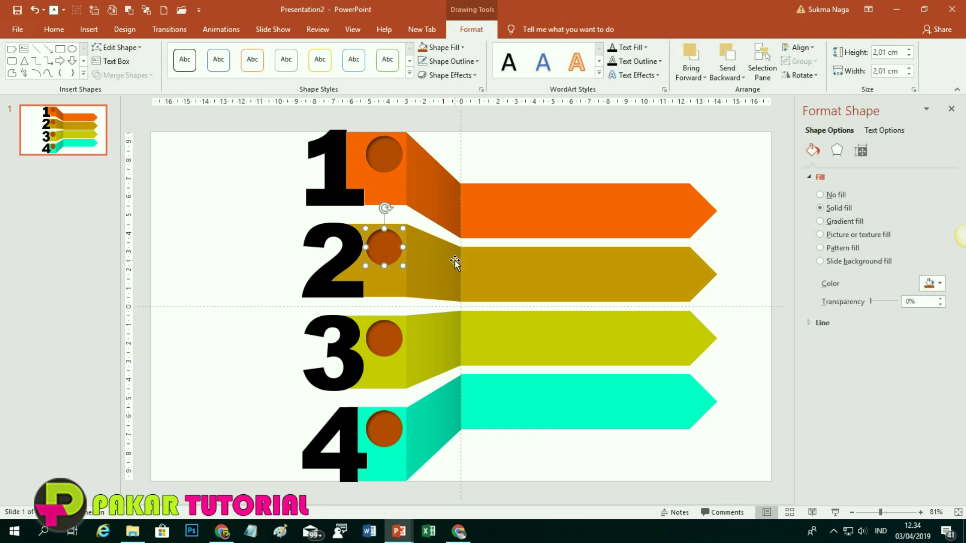
# Fill the banner 2 and 3 circles with gold and yellow-green sampled from their banners
pyautogui.click(464, 47)
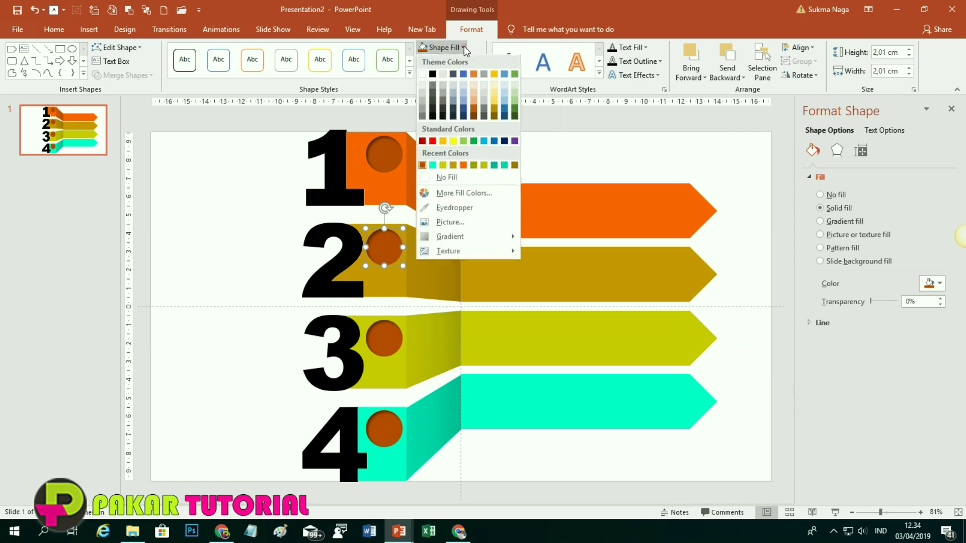
pyautogui.click(452, 207)
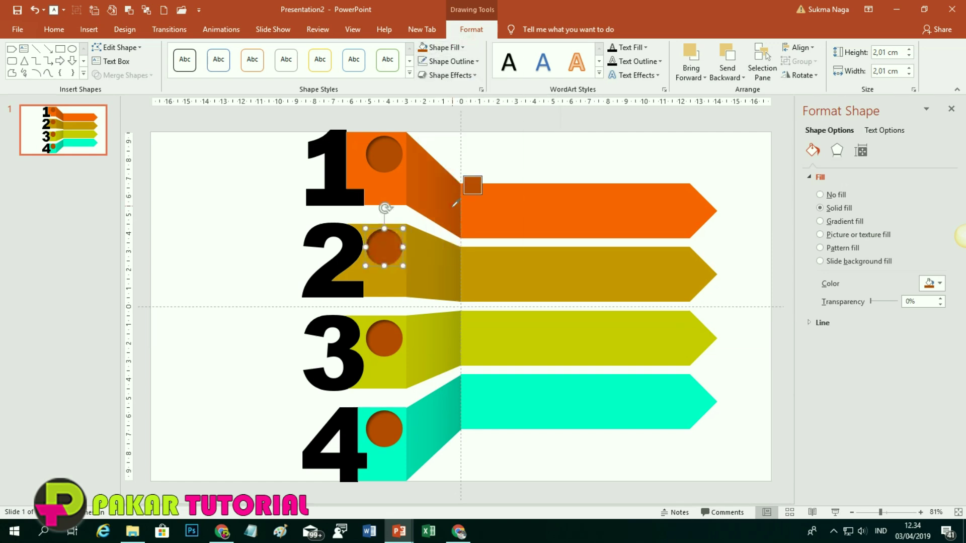
pyautogui.click(460, 248)
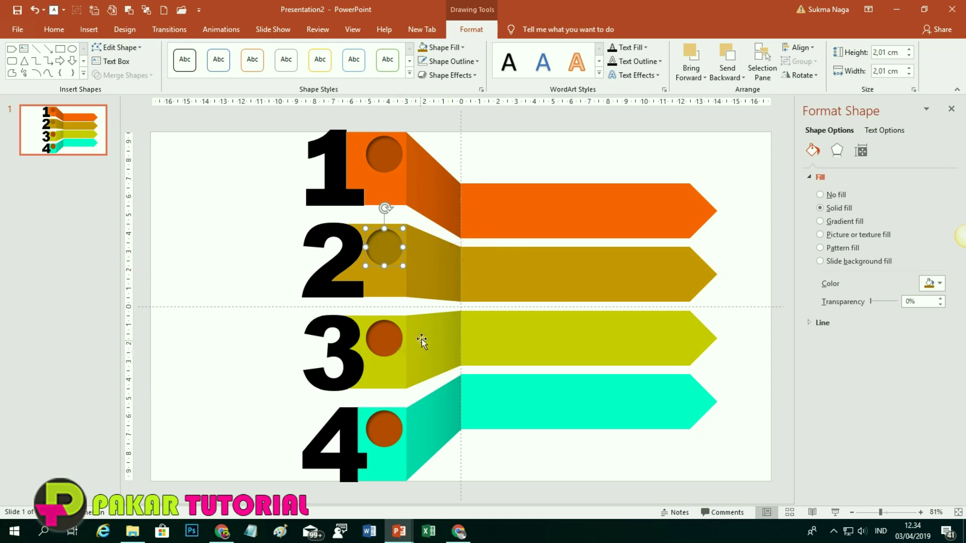
pyautogui.click(387, 339)
pyautogui.click(462, 47)
pyautogui.click(452, 208)
pyautogui.click(460, 338)
# Fill the banner 4 circle with cyan sampled from its banner
pyautogui.click(385, 428)
pyautogui.click(462, 47)
pyautogui.click(453, 208)
pyautogui.click(472, 403)
pyautogui.click(535, 471)
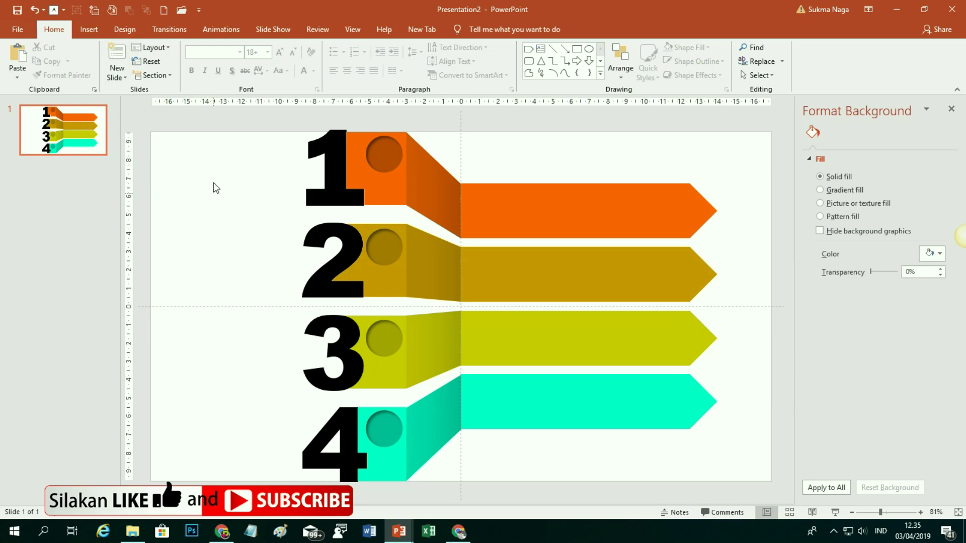
pyautogui.click(91, 31)
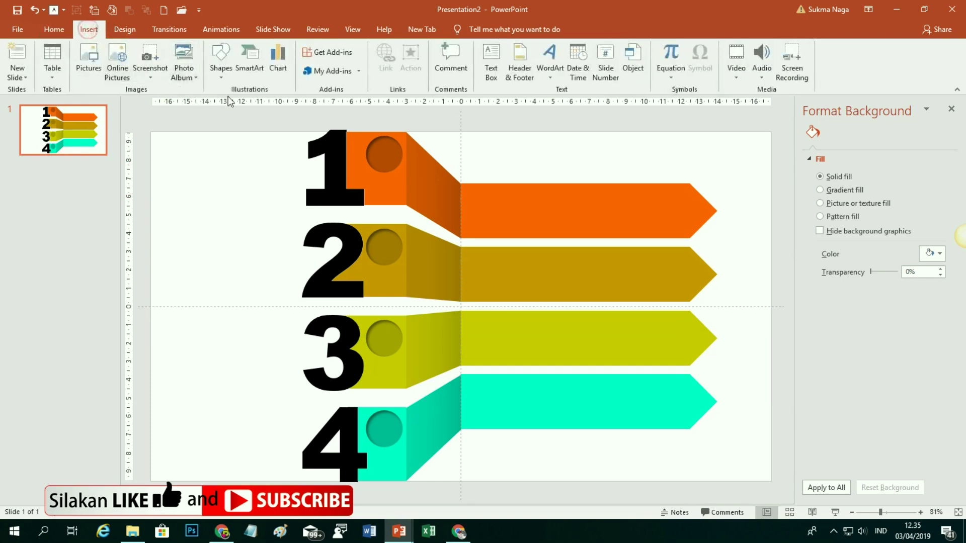
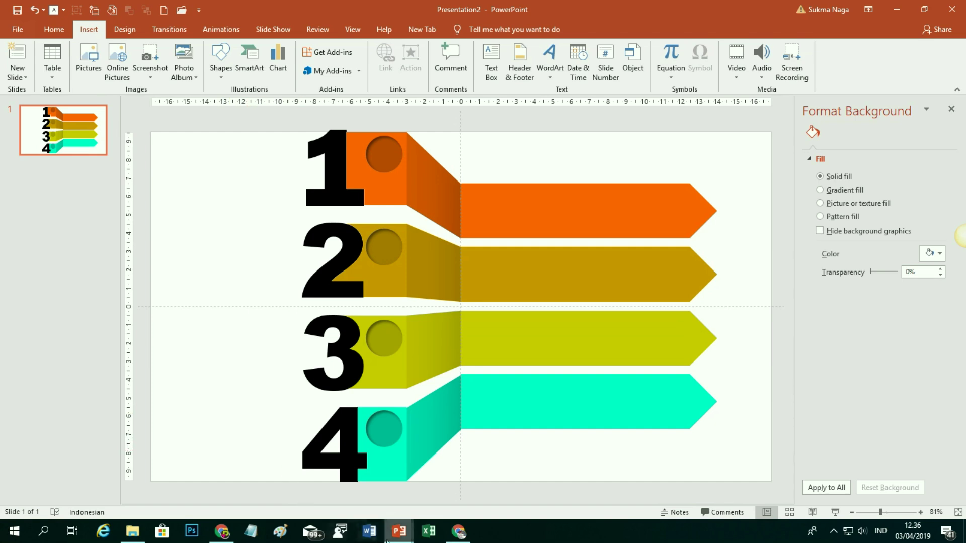
# Copy the paper-plane icon from slide 3 of FILE MASTER 57_ICON VEKTOR OFFICE 2019 (2), then return to Presentation2
pyautogui.hotkey('ctrl', 'o')
pyautogui.click(427, 203)
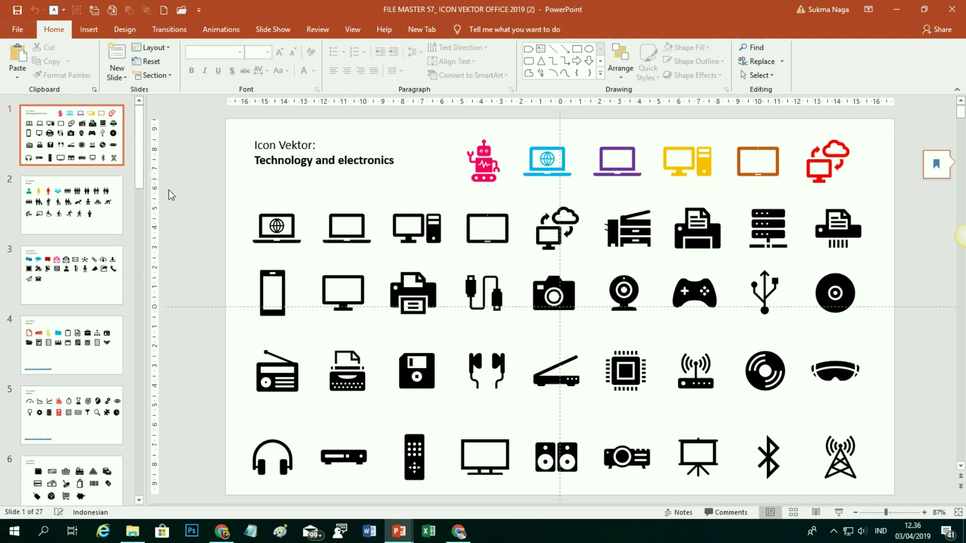
pyautogui.click(83, 272)
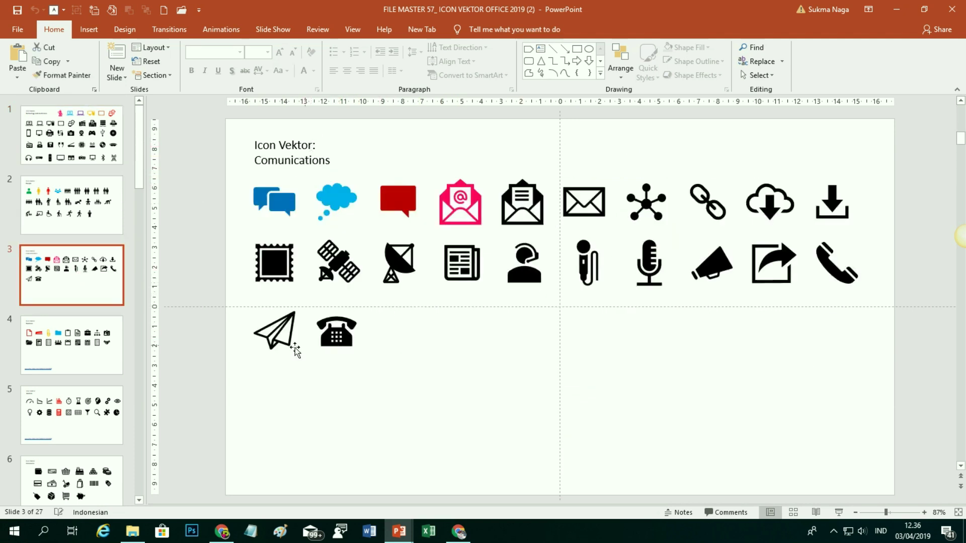
pyautogui.click(274, 338)
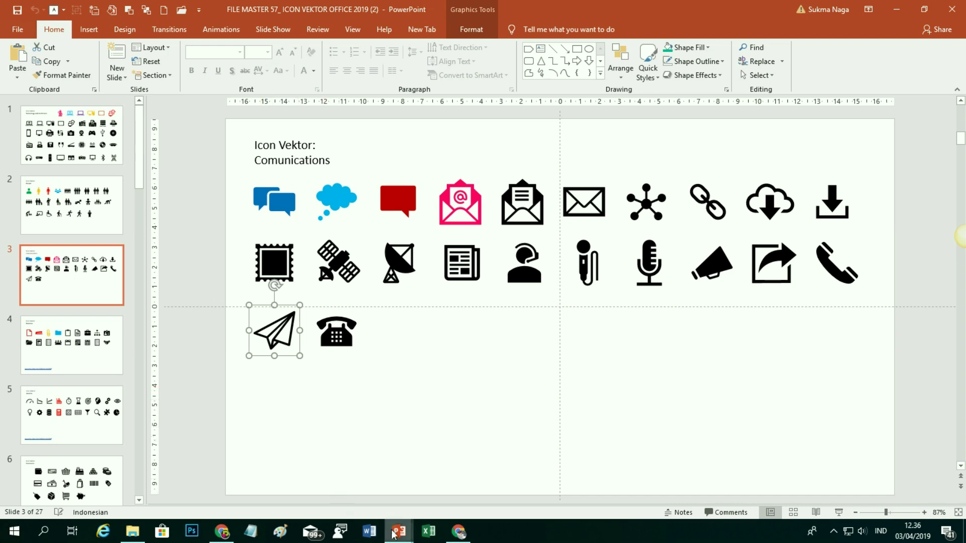
pyautogui.moveTo(400, 531)
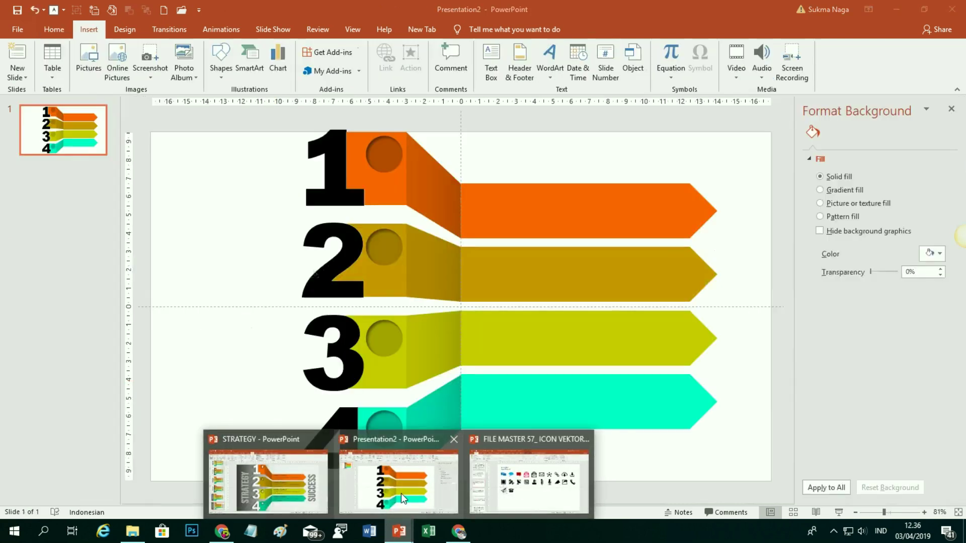
pyautogui.click(401, 494)
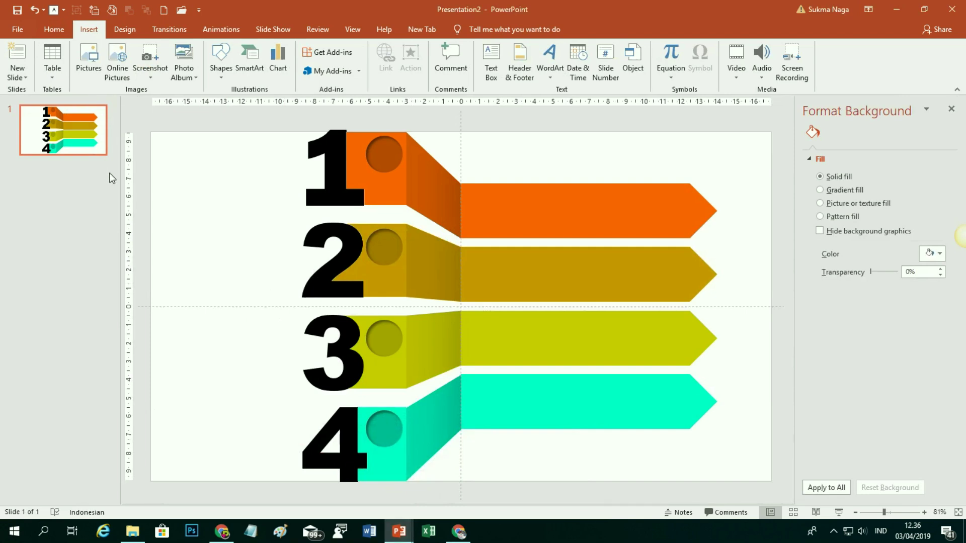
# Paste the paper plane, then copy the bar-chart, target and head-with-gears icons from the Analisis slide
pyautogui.hotkey('ctrl', 'v')
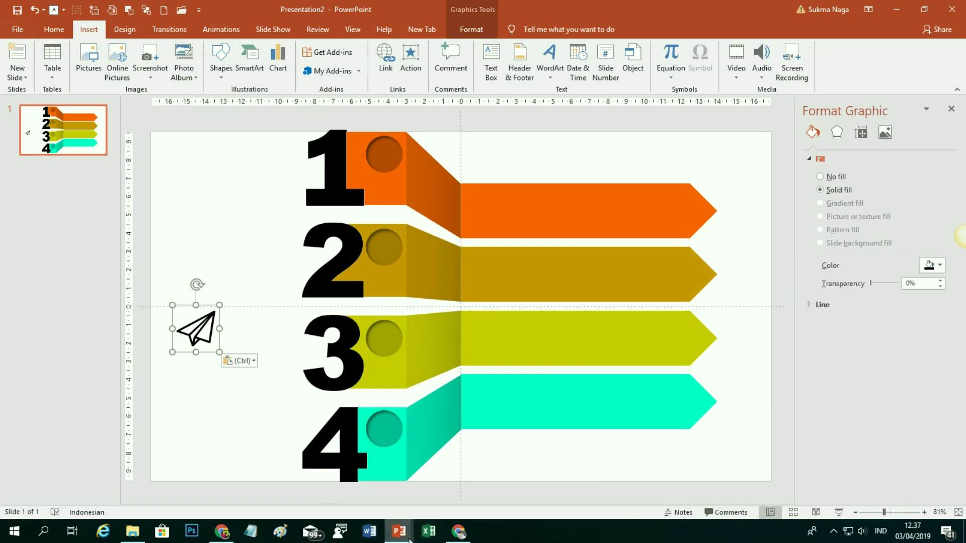
pyautogui.moveTo(398, 531)
pyautogui.click(540, 486)
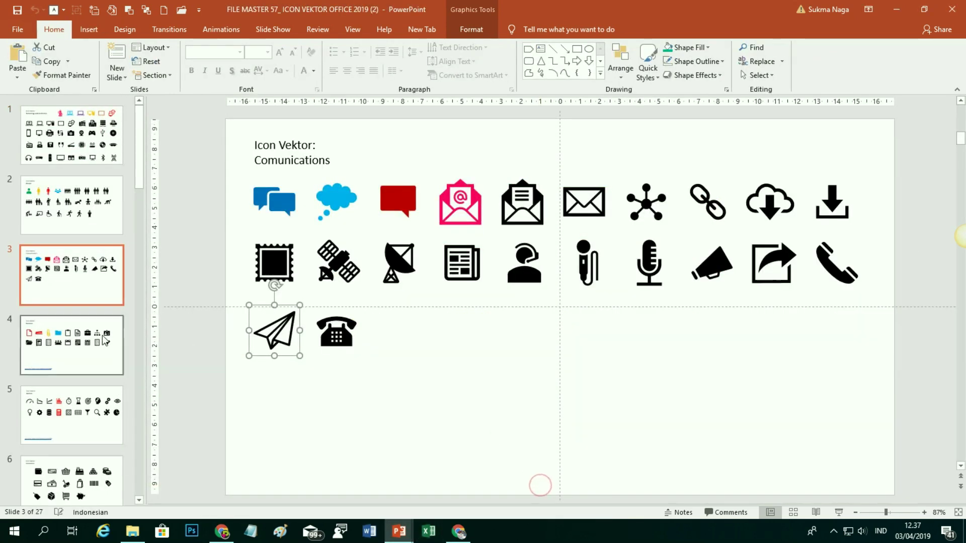
pyautogui.scroll(-1, 82, 366)
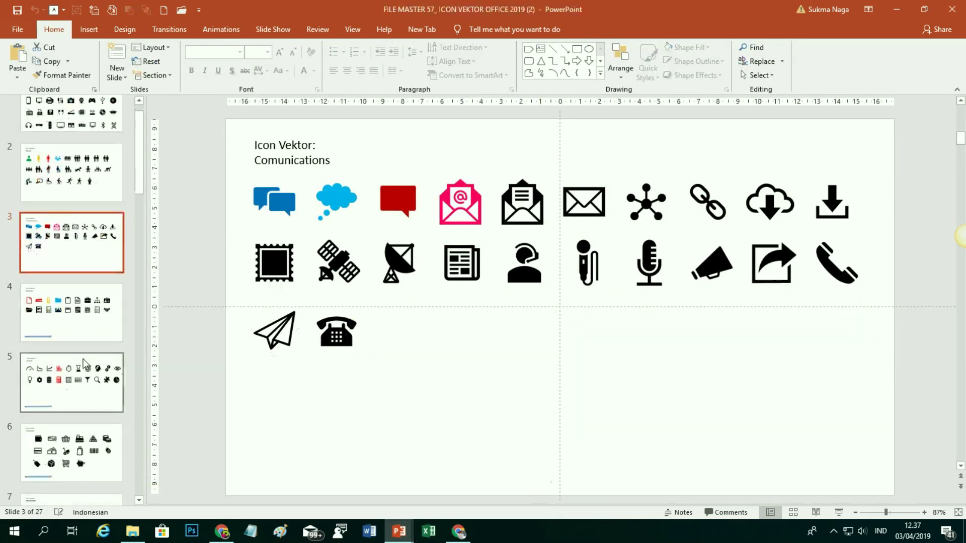
pyautogui.click(73, 393)
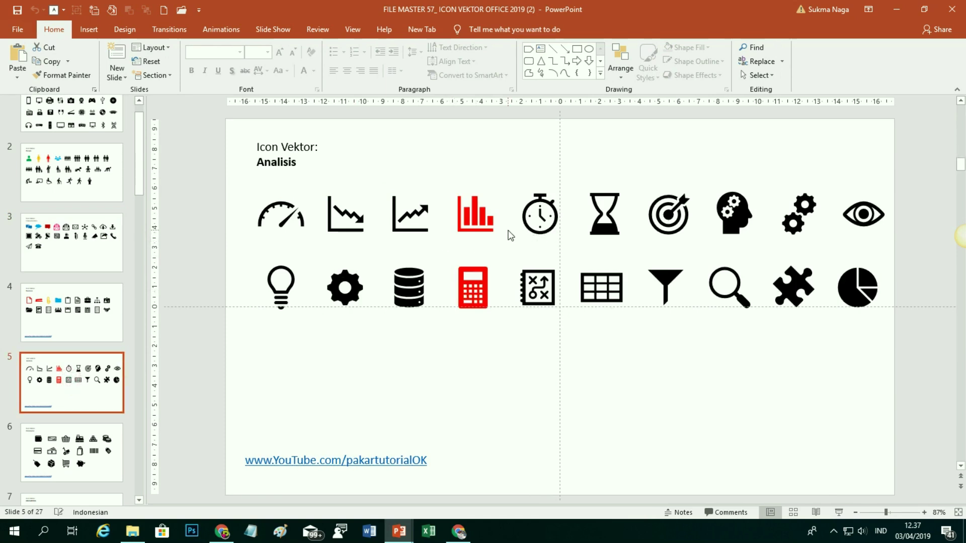
pyautogui.click(470, 216)
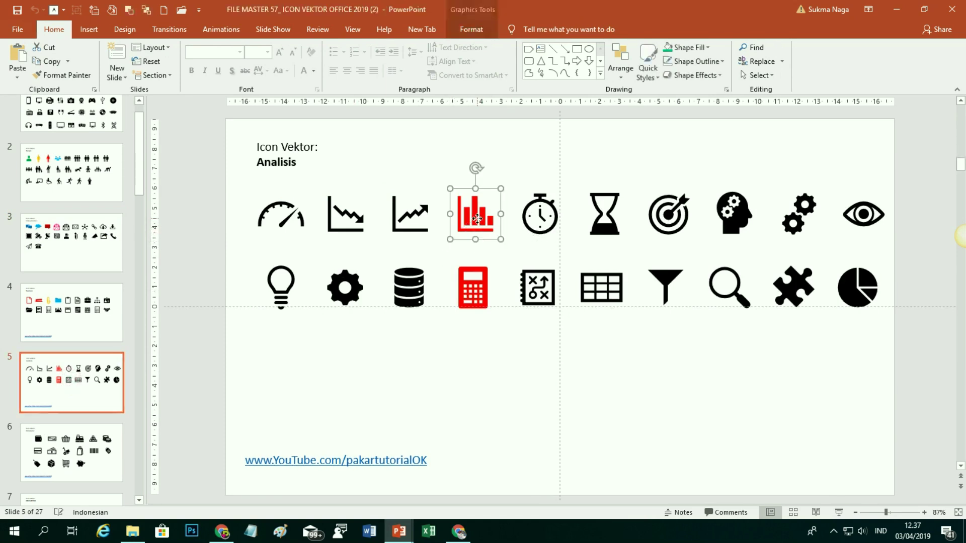
pyautogui.keyDown('shift'); pyautogui.click(661, 230); pyautogui.keyUp('shift')
pyautogui.keyDown('shift'); pyautogui.click(731, 222); pyautogui.keyUp('shift')
pyautogui.click(48, 62)
# Paste the three icons into Presentation2 and select the plane, bar chart and target together
pyautogui.click(405, 534)
pyautogui.click(402, 500)
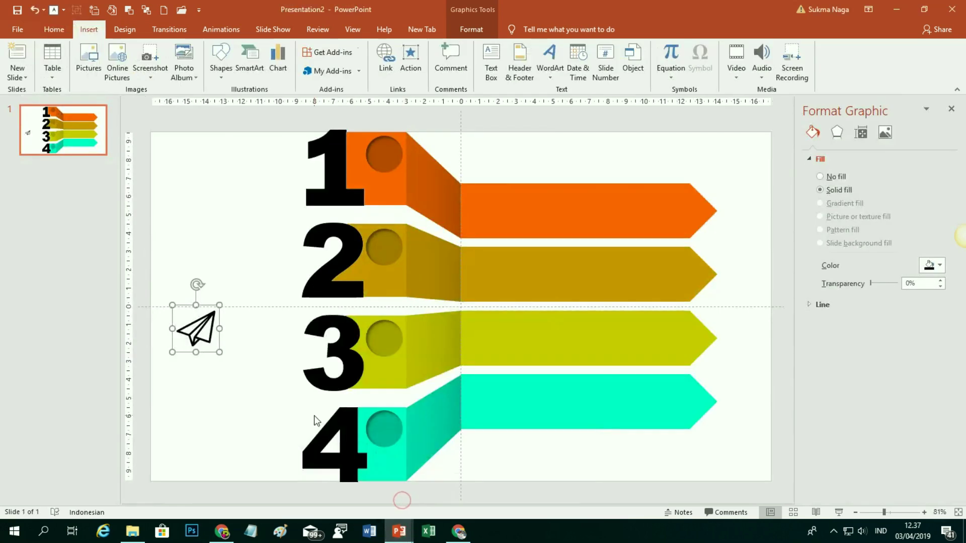
pyautogui.hotkey('ctrl', 'v')
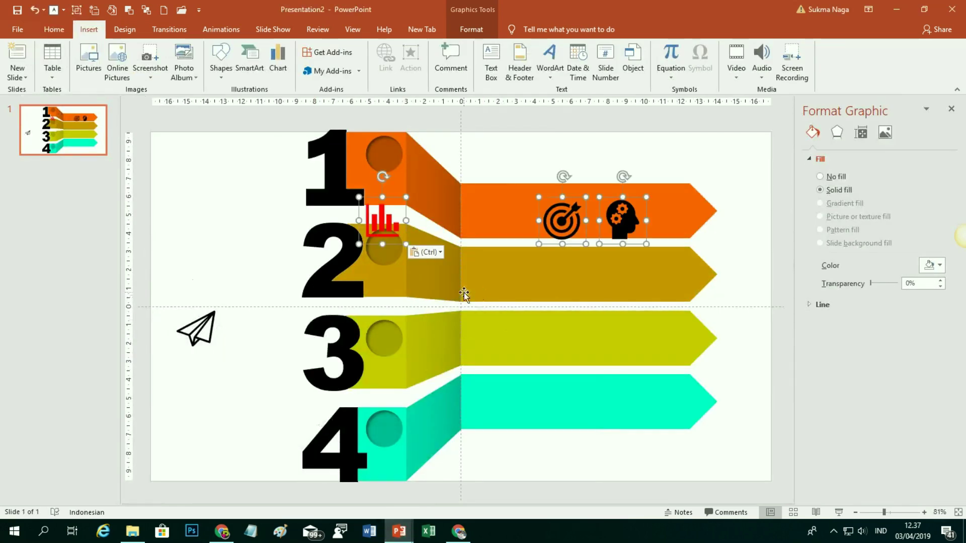
pyautogui.click(202, 333)
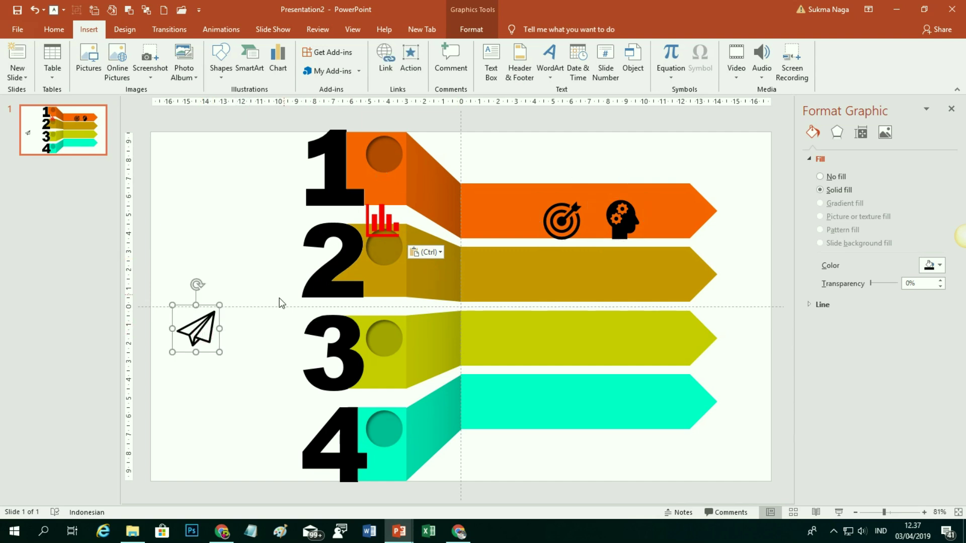
pyautogui.keyDown('shift'); pyautogui.click(385, 224); pyautogui.keyUp('shift')
pyautogui.keyDown('shift'); pyautogui.click(573, 222); pyautogui.keyUp('shift')
# Shrink all four icons together and place the paper plane in the step 1 circle
pyautogui.keyDown('shift'); pyautogui.click(634, 221); pyautogui.keyUp('shift')
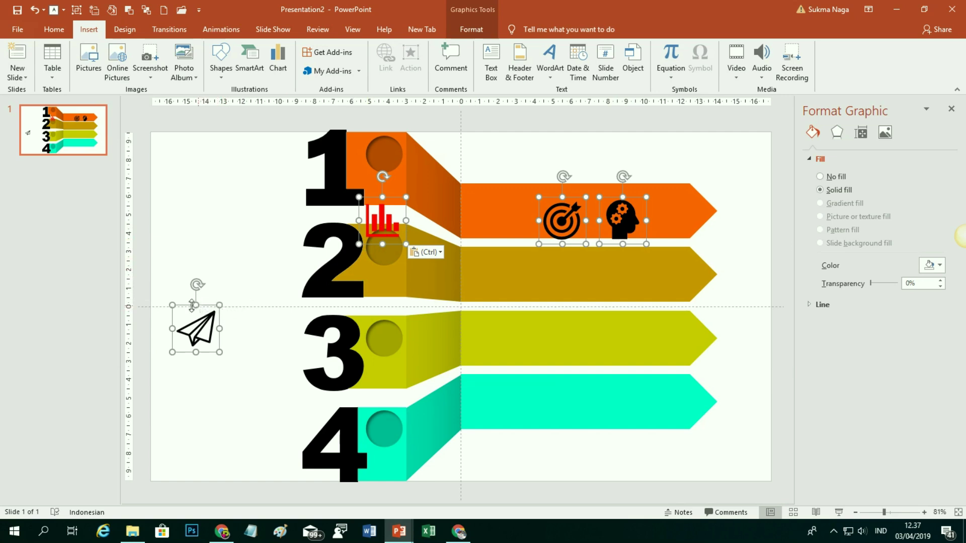
pyautogui.moveTo(172, 306); pyautogui.dragTo(191, 325)
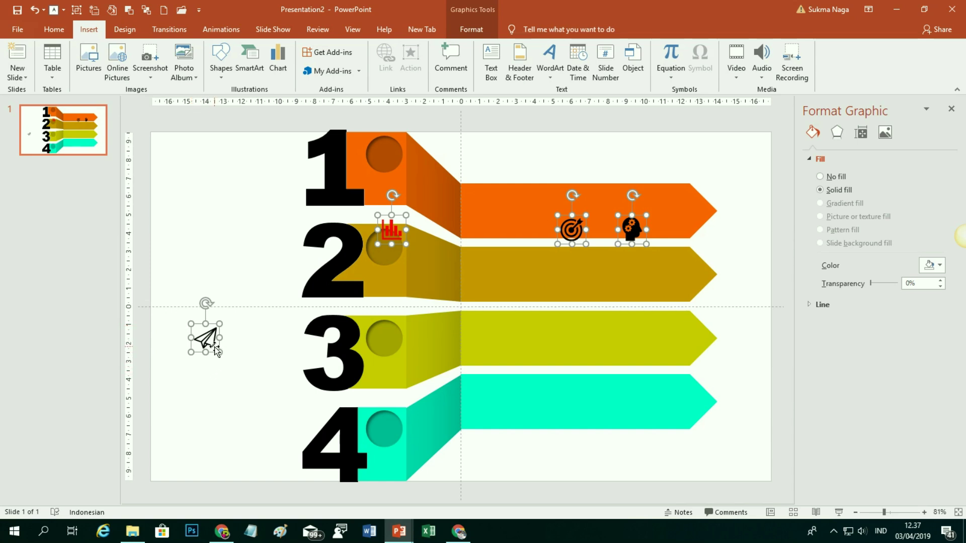
pyautogui.click(241, 350)
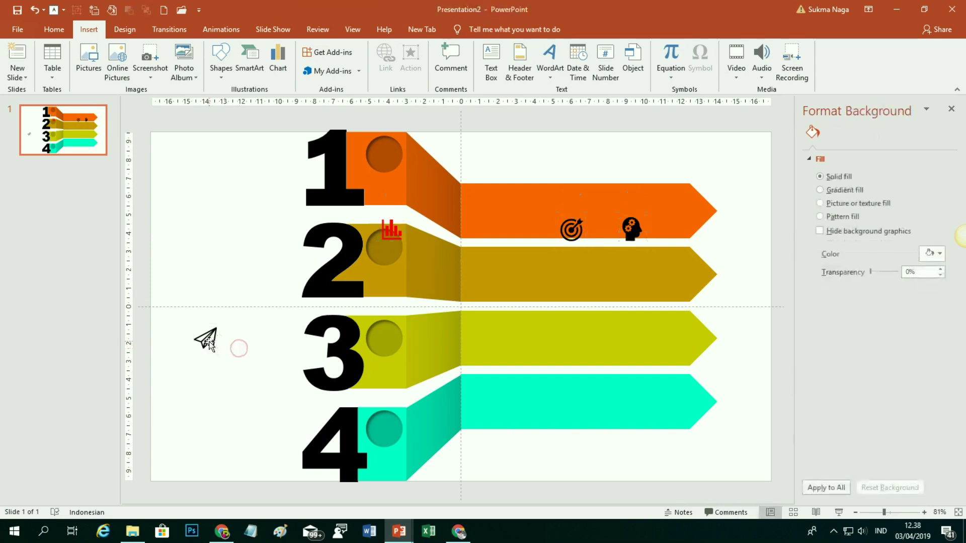
pyautogui.click(226, 345)
pyautogui.moveTo(227, 345); pyautogui.dragTo(387, 156)
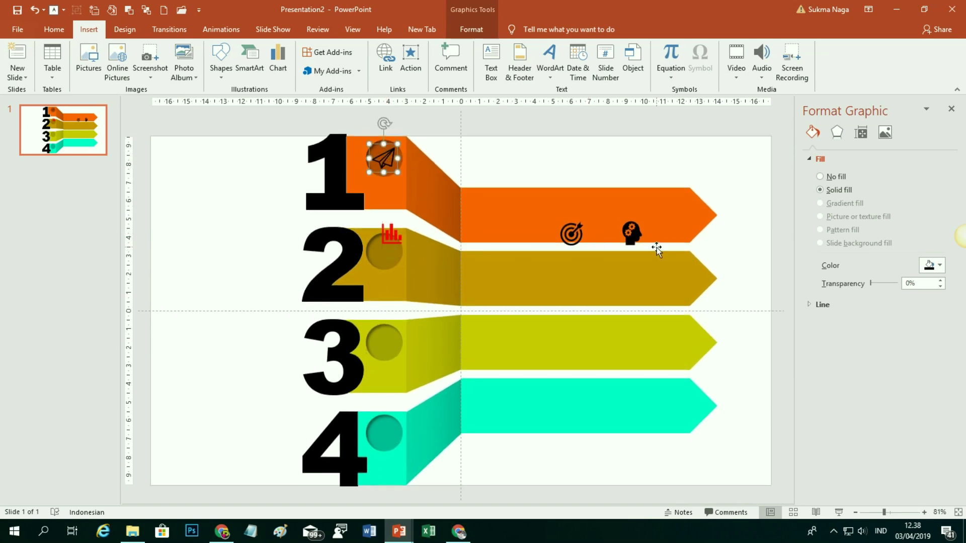
# Move the head, target and bar-chart icons into the circles of steps 2, 3 and 4
pyautogui.click(632, 233)
pyautogui.moveTo(632, 234); pyautogui.dragTo(385, 246)
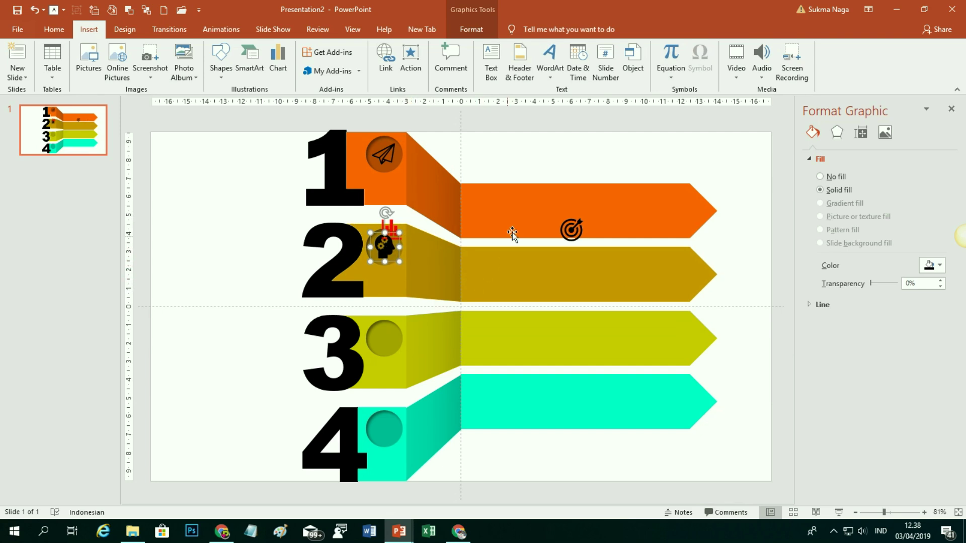
pyautogui.moveTo(572, 236); pyautogui.dragTo(390, 339)
pyautogui.moveTo(383, 255); pyautogui.dragTo(377, 415)
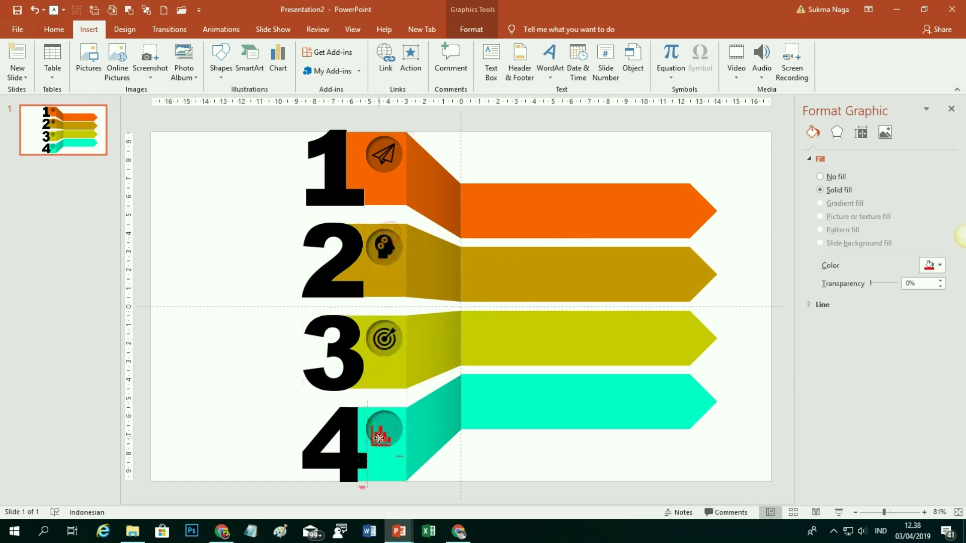
pyautogui.click(620, 467)
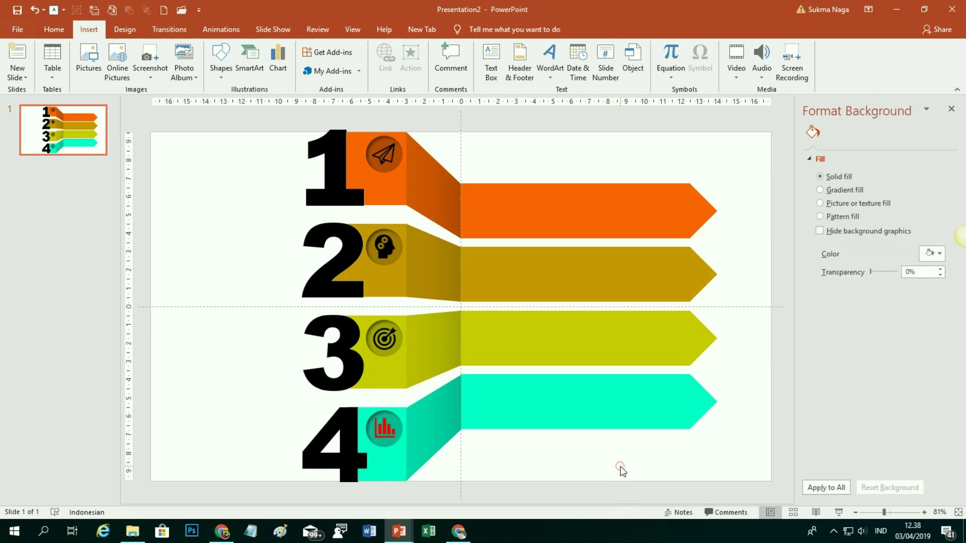
# Fill the paper-plane, head, target and bar-chart icons with white via Graphics Fill
pyautogui.click(384, 432)
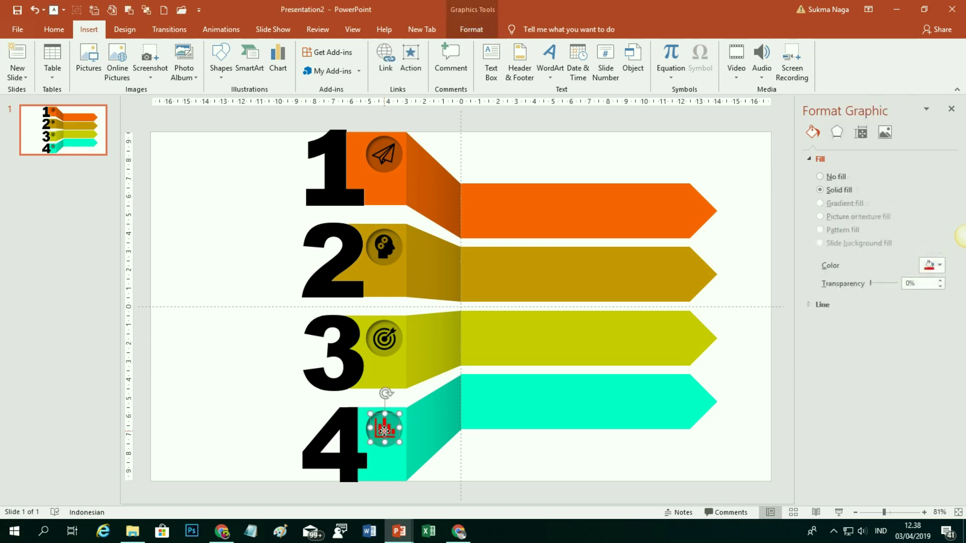
pyautogui.keyDown('shift'); pyautogui.click(388, 342); pyautogui.keyUp('shift')
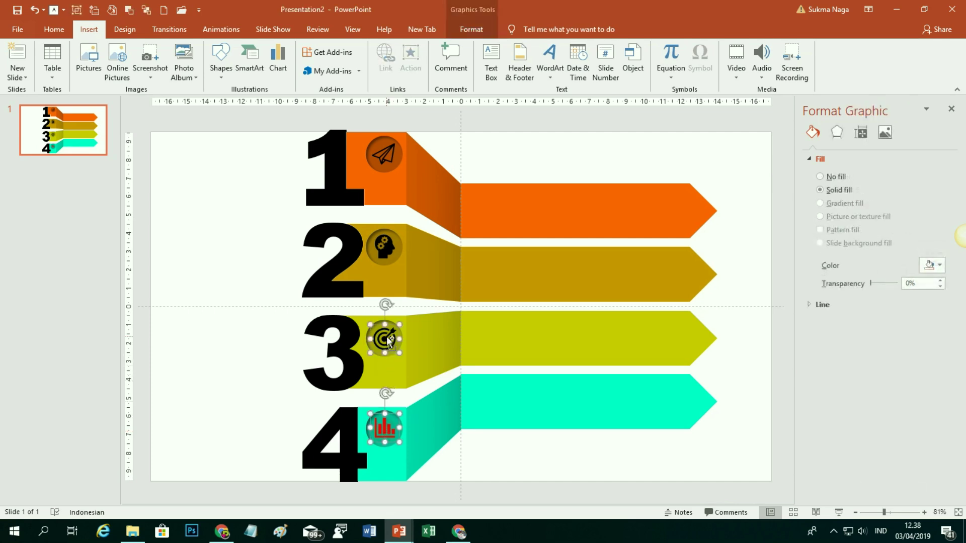
pyautogui.keyDown('shift'); pyautogui.click(386, 159); pyautogui.keyUp('shift')
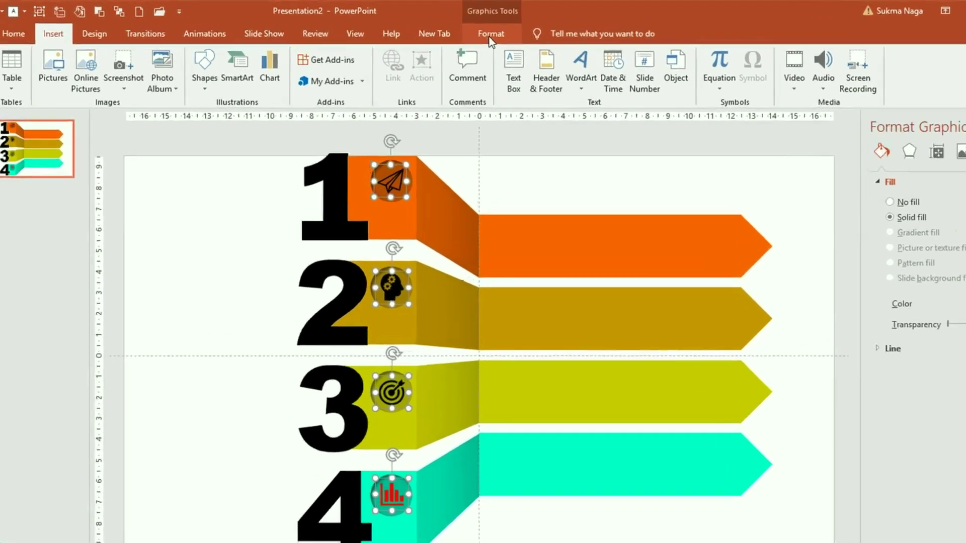
pyautogui.click(488, 38)
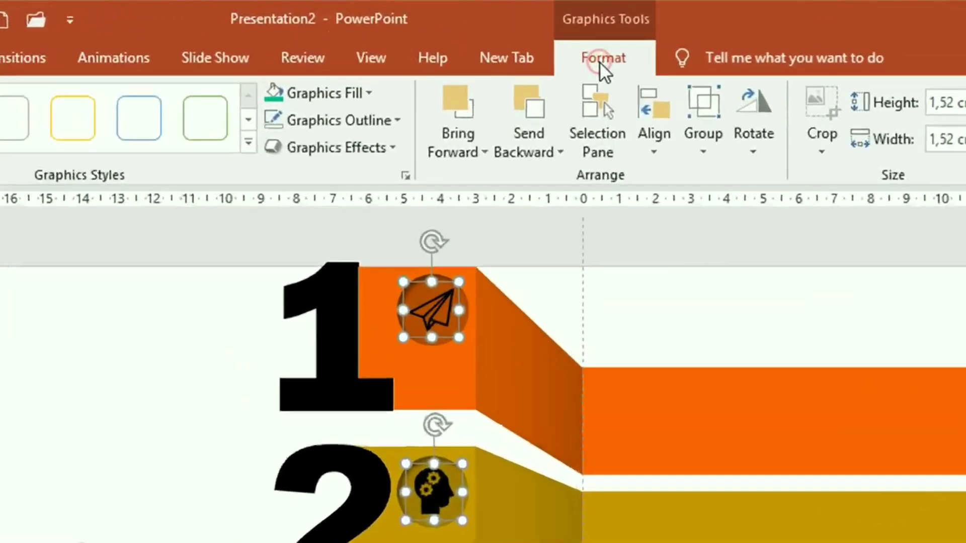
pyautogui.click(348, 96)
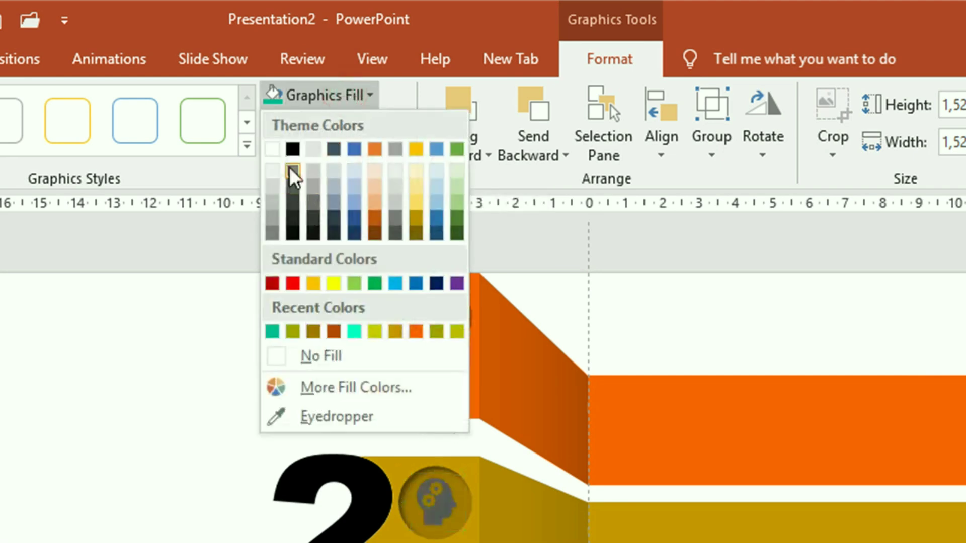
pyautogui.click(273, 149)
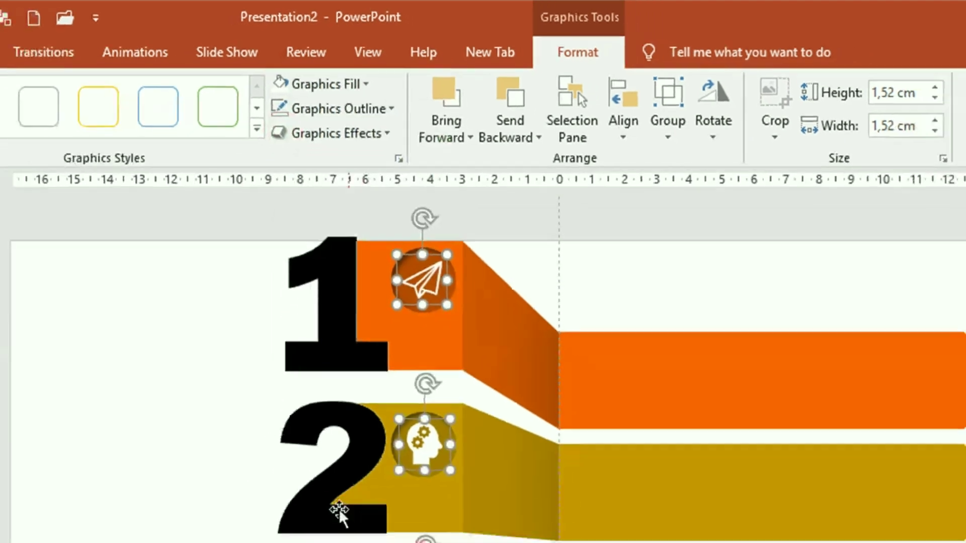
pyautogui.click(537, 461)
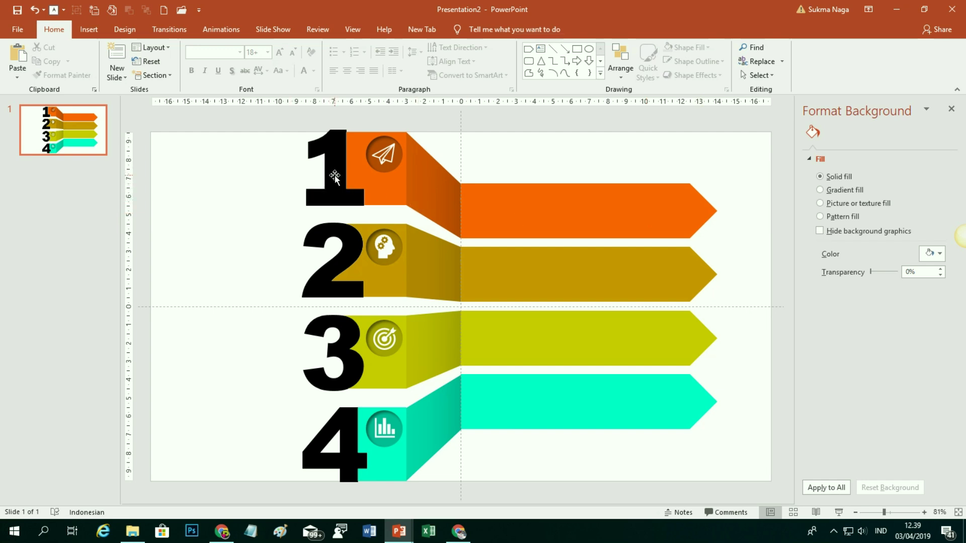
# Fill the number 1 with its arrow's dark orange using the eyedropper
pyautogui.click(334, 176)
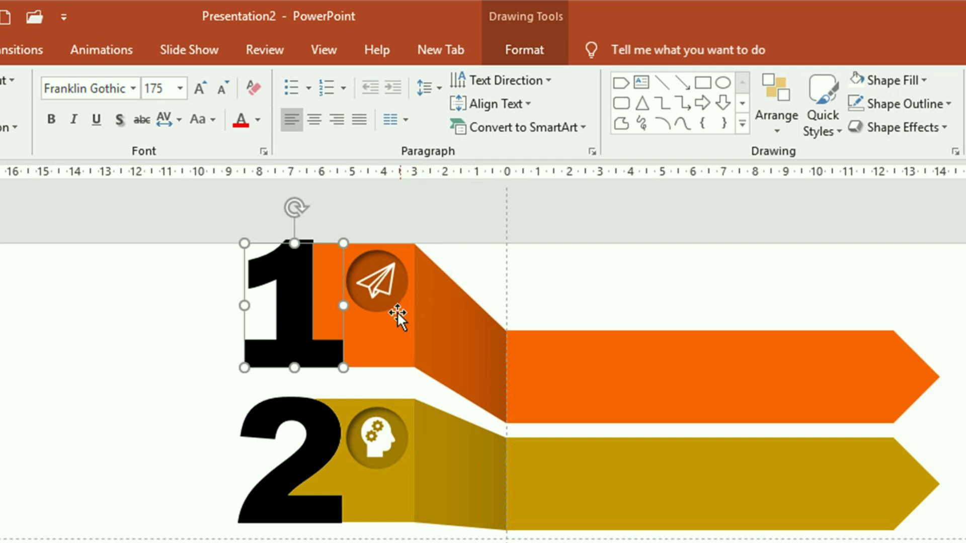
pyautogui.click(535, 55)
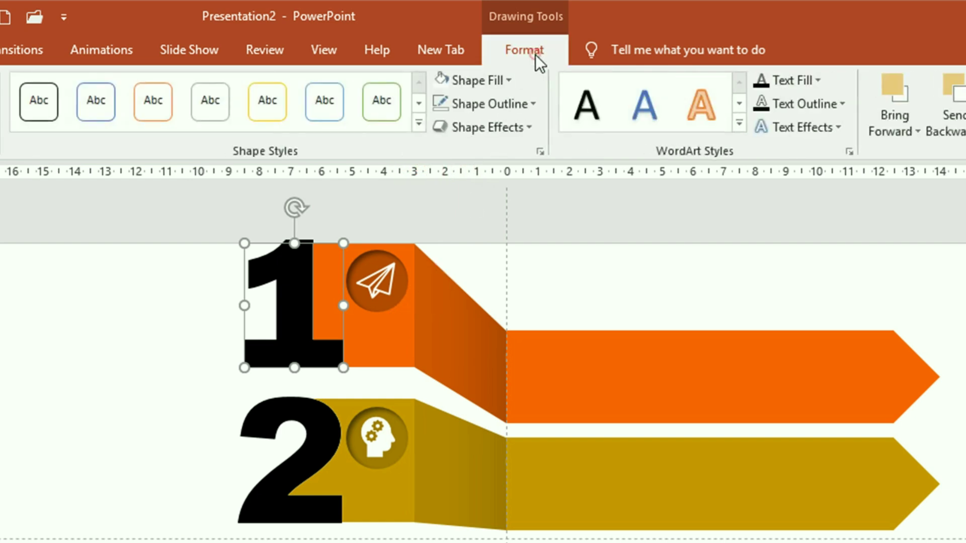
pyautogui.click(508, 82)
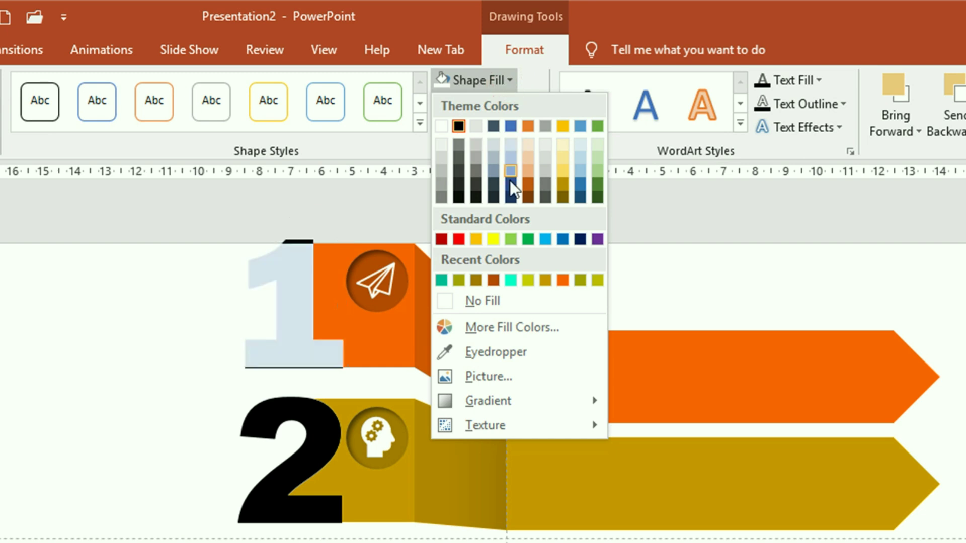
pyautogui.click(497, 352)
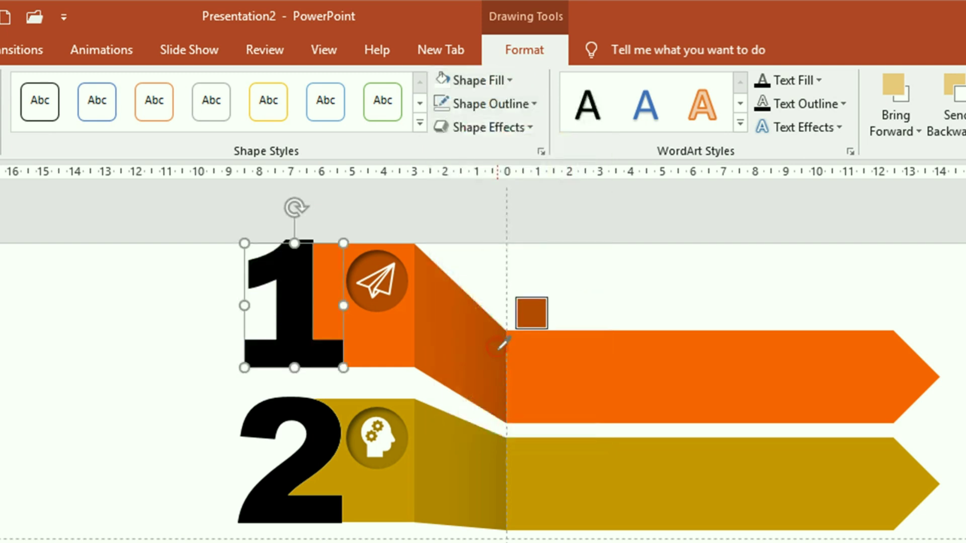
pyautogui.click(507, 378)
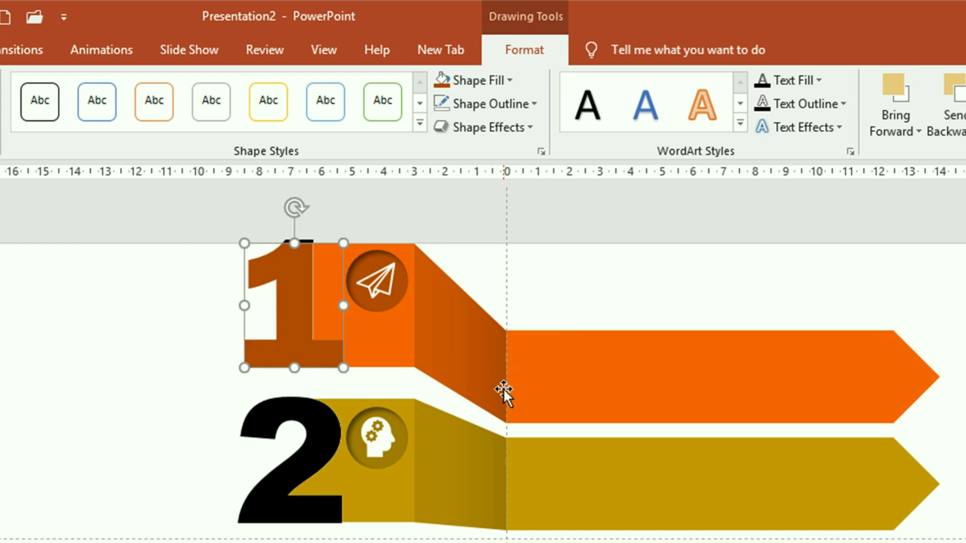
# Fill the number 2 with its arrow's gold using the eyedropper
pyautogui.click(316, 460)
pyautogui.scroll(-1, 313, 461)
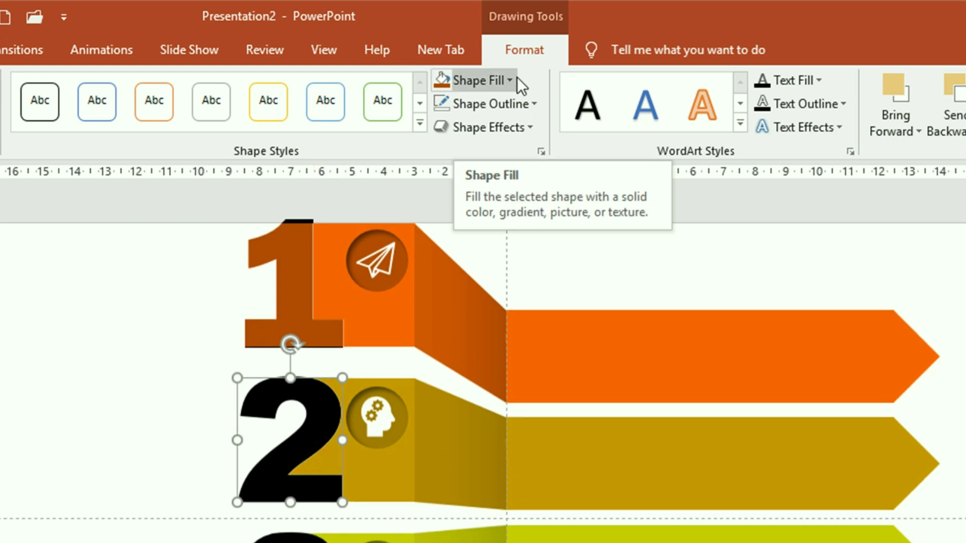
pyautogui.click(512, 82)
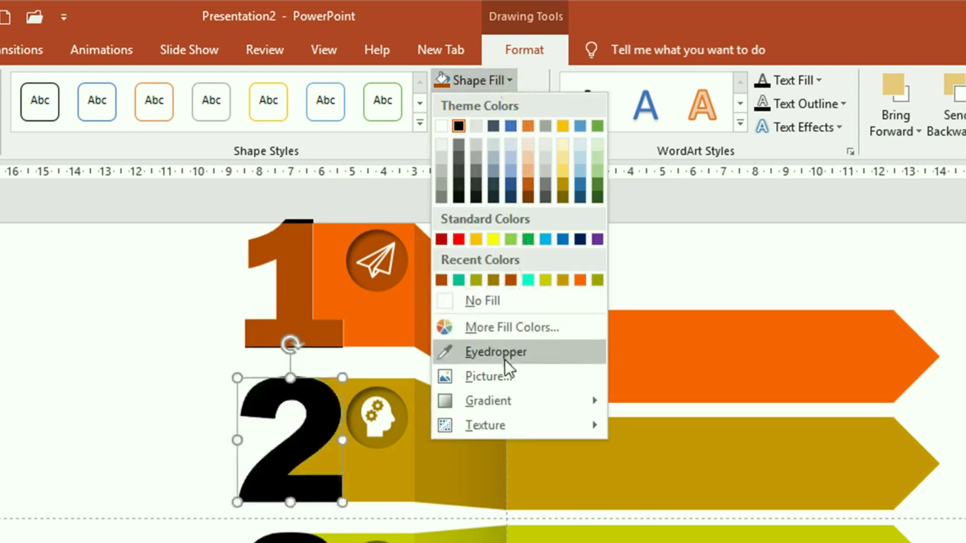
pyautogui.click(505, 360)
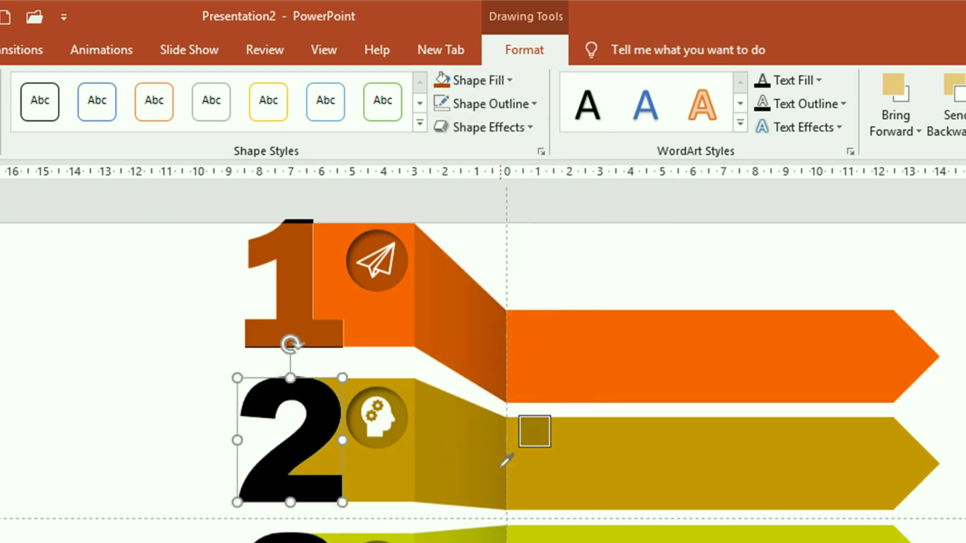
pyautogui.click(501, 460)
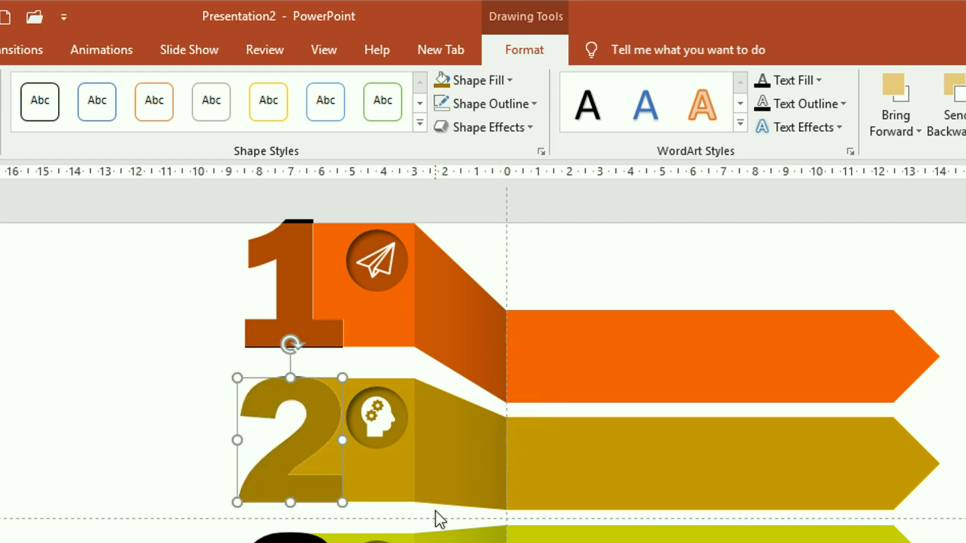
pyautogui.hotkey('shift', 'Tab')
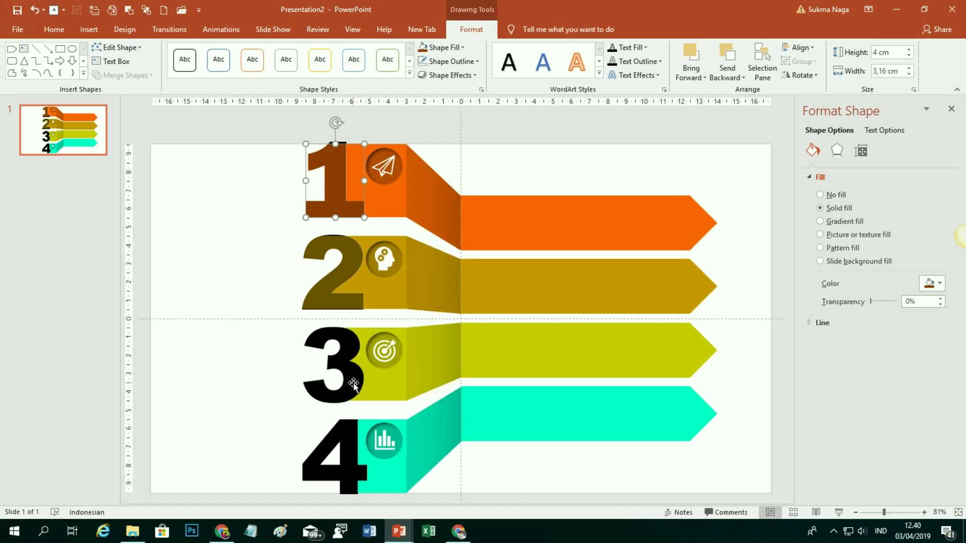
# Colour the 3 with its arrow's olive, then darken it in More Fill Colors
pyautogui.click(332, 352)
pyautogui.click(463, 48)
pyautogui.click(463, 191)
pyautogui.click(730, 210)
pyautogui.click(463, 47)
pyautogui.click(460, 209)
pyautogui.click(461, 322)
pyautogui.click(464, 48)
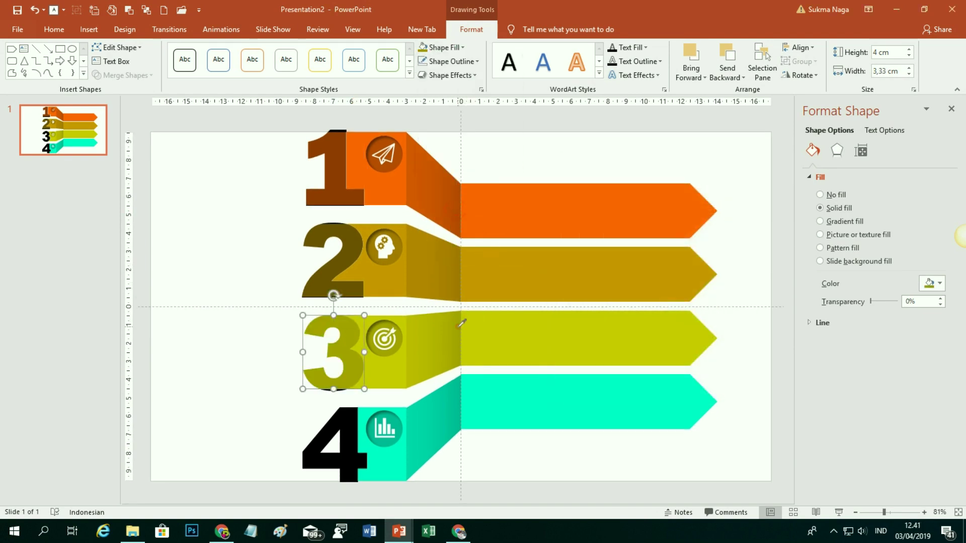
pyautogui.click(459, 192)
pyautogui.moveTo(681, 265); pyautogui.dragTo(681, 276)
pyautogui.click(716, 190)
pyautogui.click(347, 442)
# Colour the 4 with its arrow's green, then darken it to a deeper teal
pyautogui.click(463, 47)
pyautogui.click(454, 208)
pyautogui.click(478, 397)
pyautogui.click(463, 48)
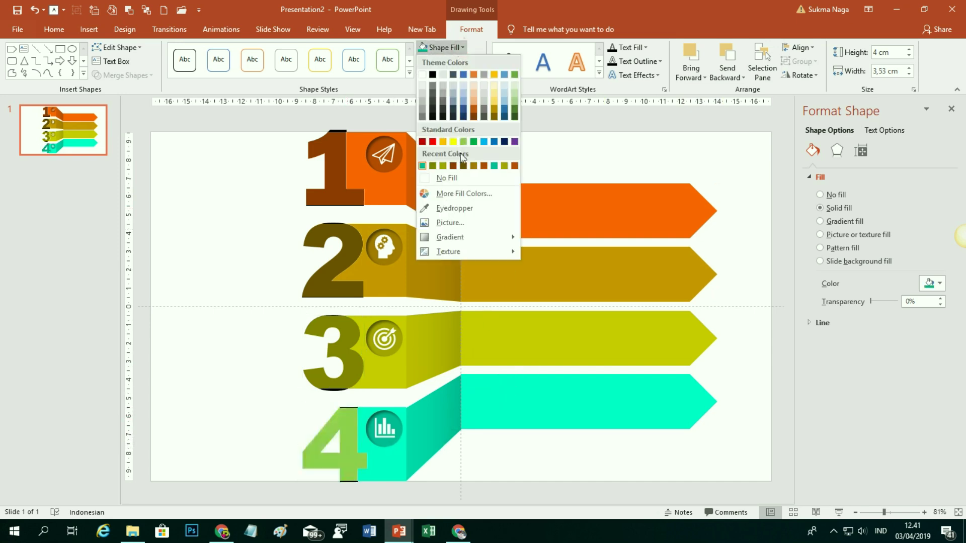
pyautogui.click(463, 193)
pyautogui.moveTo(687, 265); pyautogui.dragTo(686, 270)
pyautogui.click(717, 192)
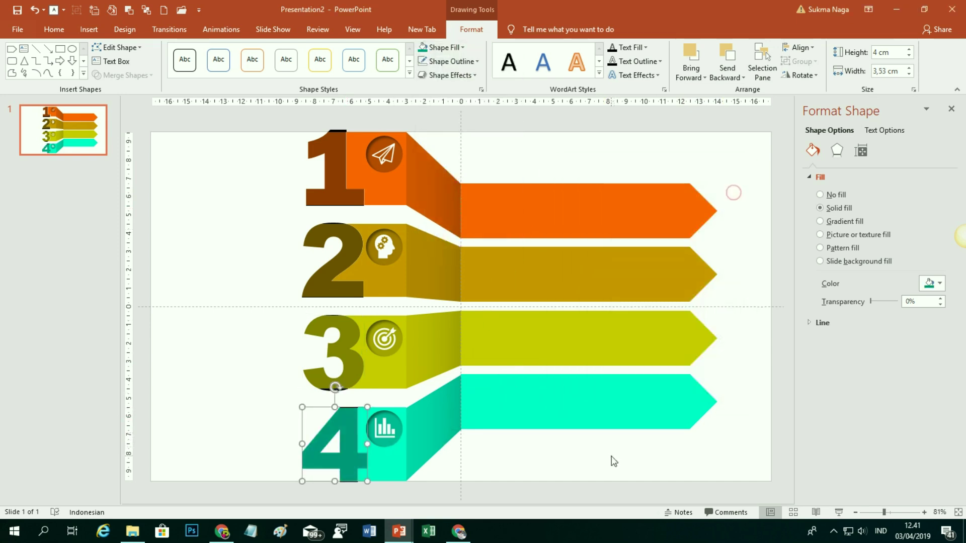
pyautogui.click(612, 454)
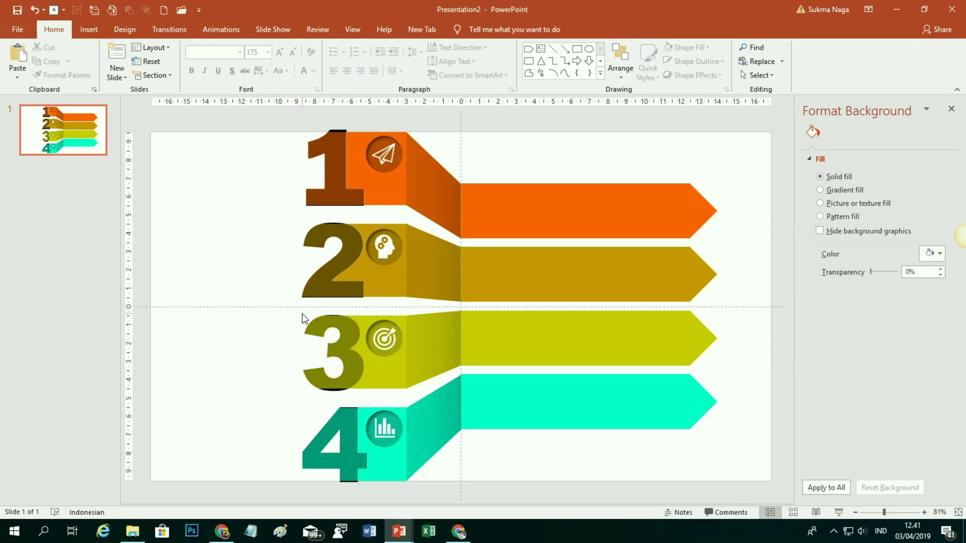
# Delete the stray thin black bars near the numbers 3 and 4
pyautogui.click(337, 390)
pyautogui.press('Delete')
pyautogui.moveTo(334, 316); pyautogui.dragTo(334, 321)
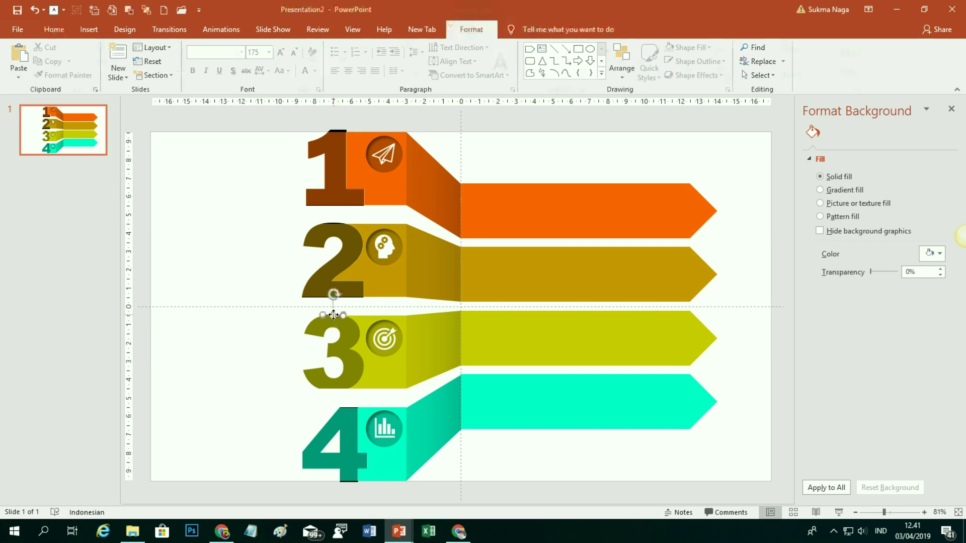
pyautogui.moveTo(340, 131); pyautogui.dragTo(349, 483)
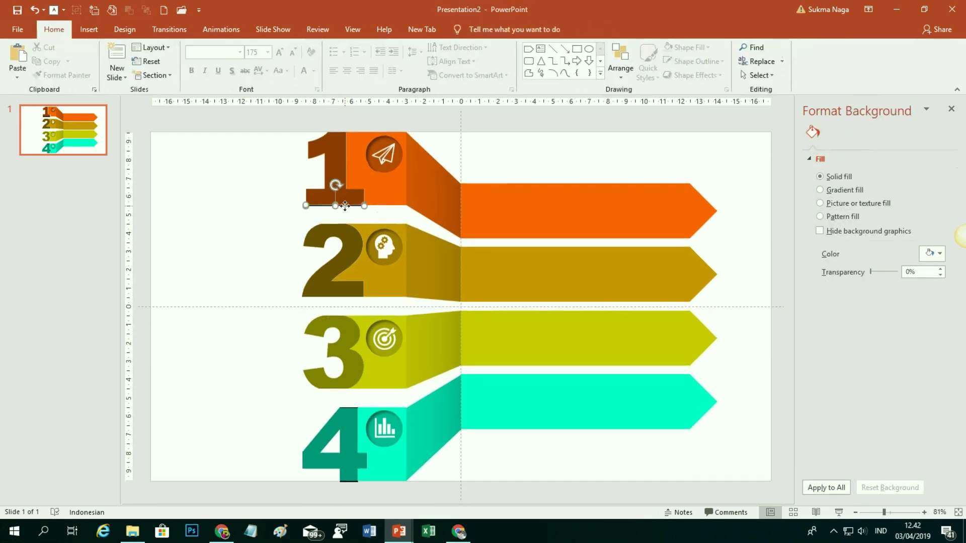
pyautogui.click(448, 490)
# Apply a Preset 3-D shape effect to the numbers 1 through 4
pyautogui.click(338, 184)
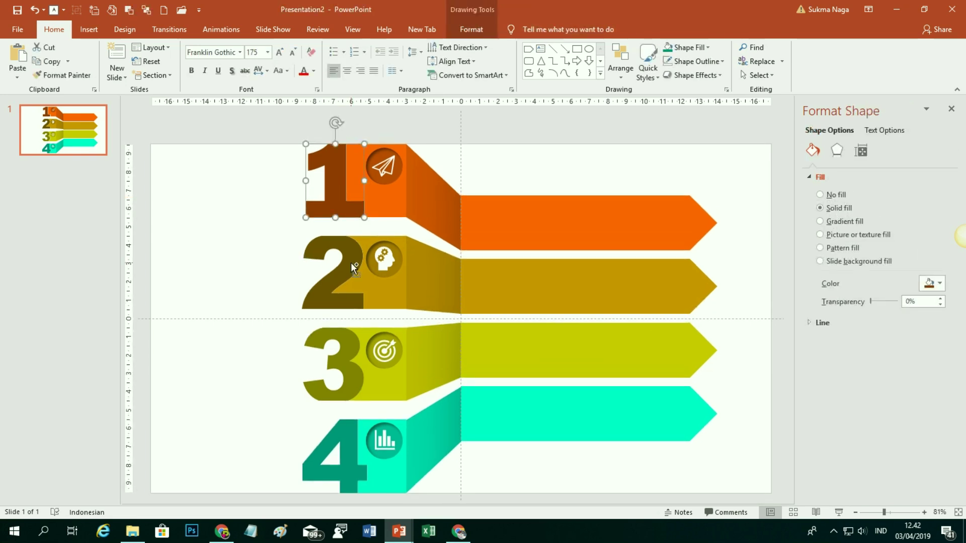
pyautogui.keyDown('shift'); pyautogui.click(351, 262); pyautogui.keyUp('shift')
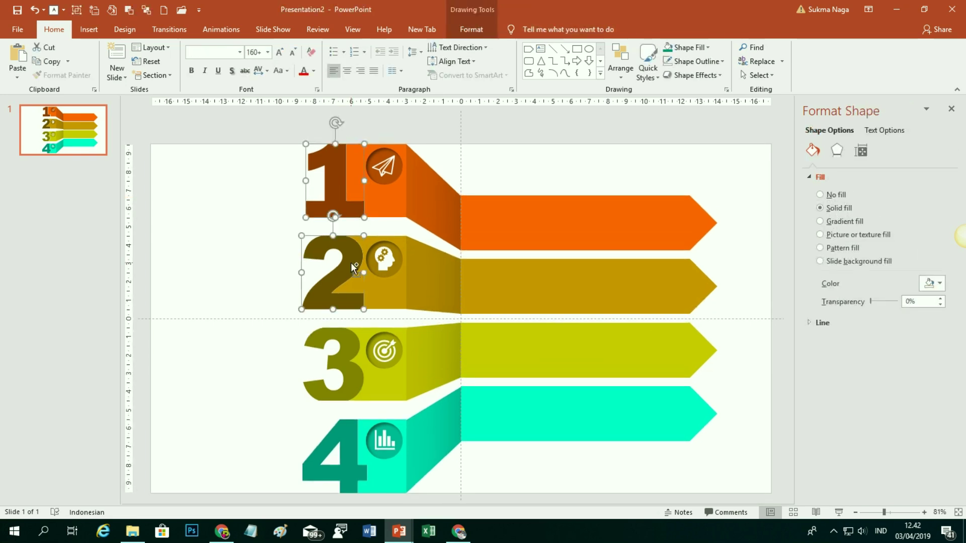
pyautogui.keyDown('shift'); pyautogui.click(345, 346); pyautogui.keyUp('shift')
pyautogui.keyDown('shift'); pyautogui.click(351, 428); pyautogui.keyUp('shift')
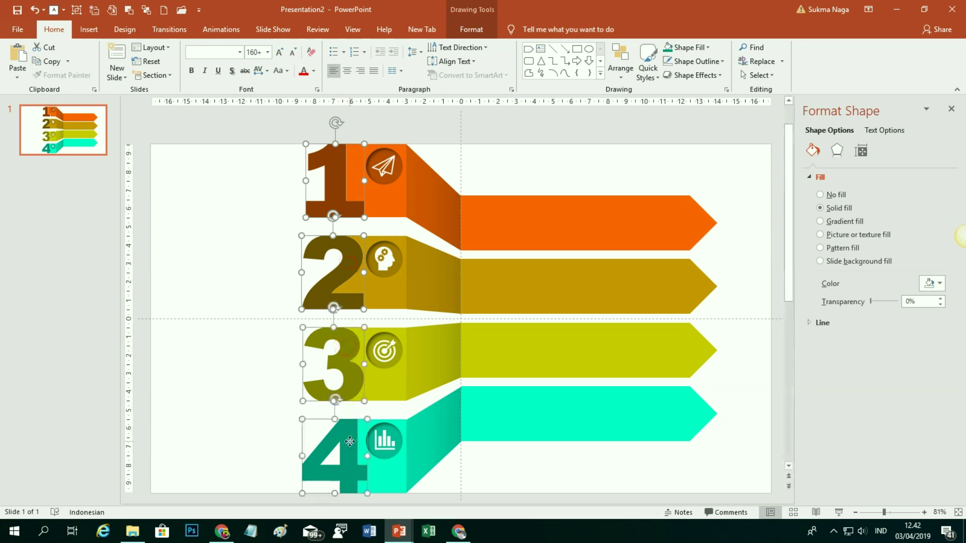
pyautogui.click(475, 30)
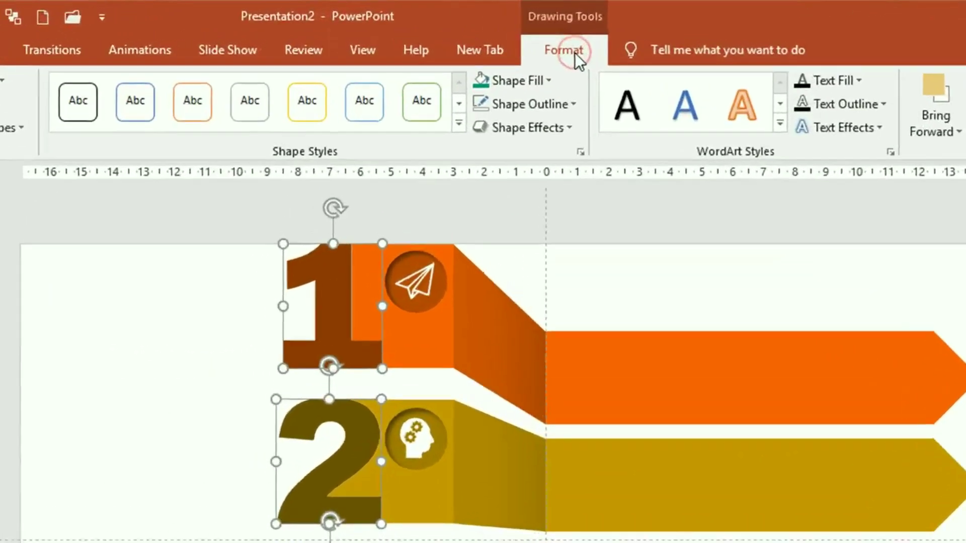
pyautogui.click(569, 130)
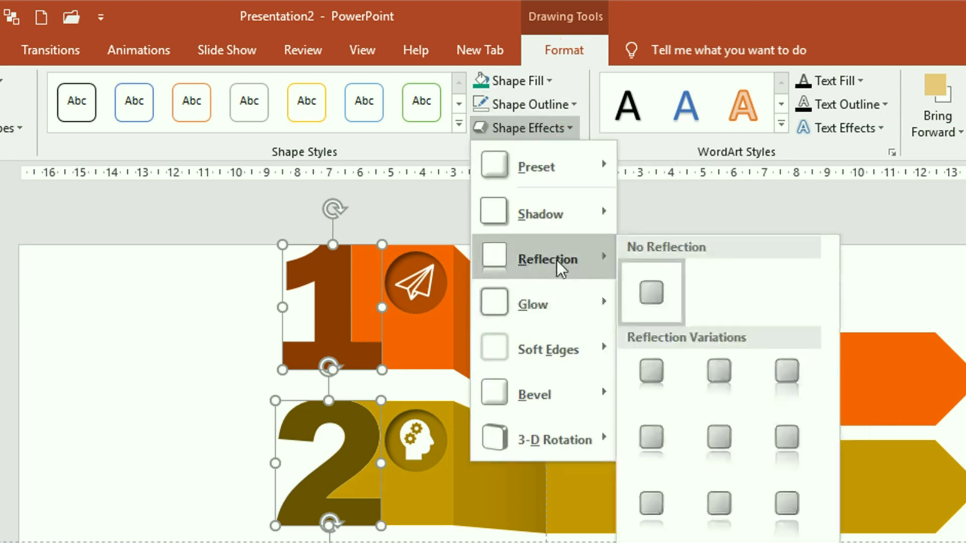
pyautogui.moveTo(537, 167)
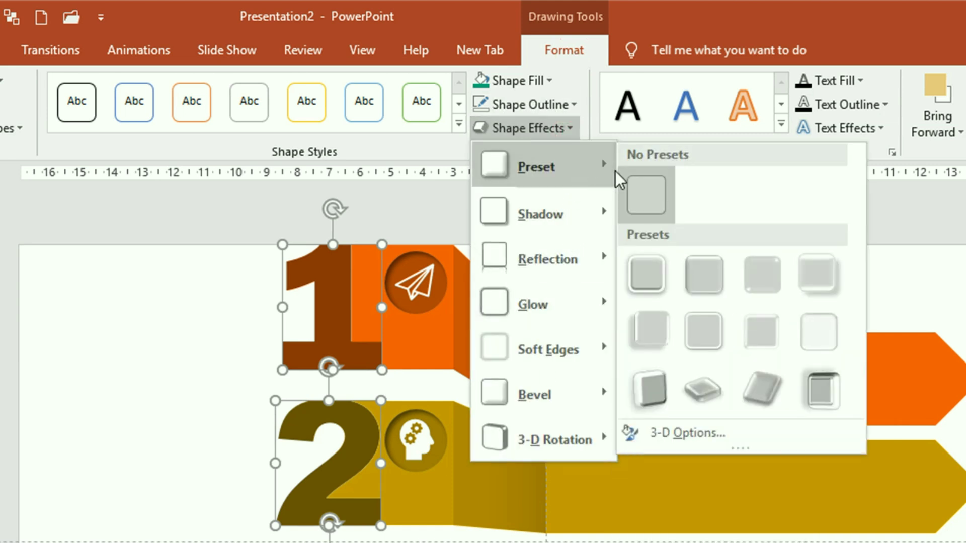
pyautogui.click(831, 396)
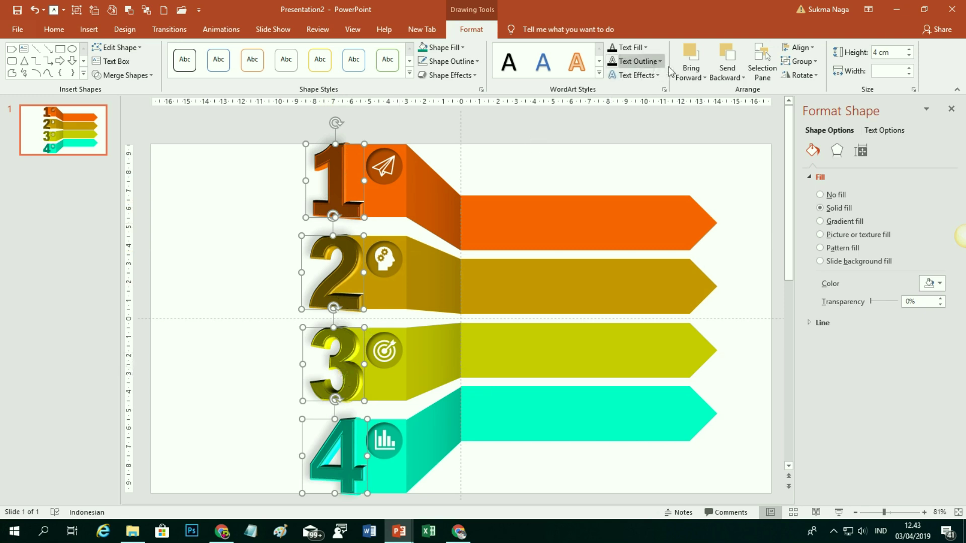
# Bring the four numbers to the front, in front of their arrows
pyautogui.click(702, 78)
pyautogui.click(715, 104)
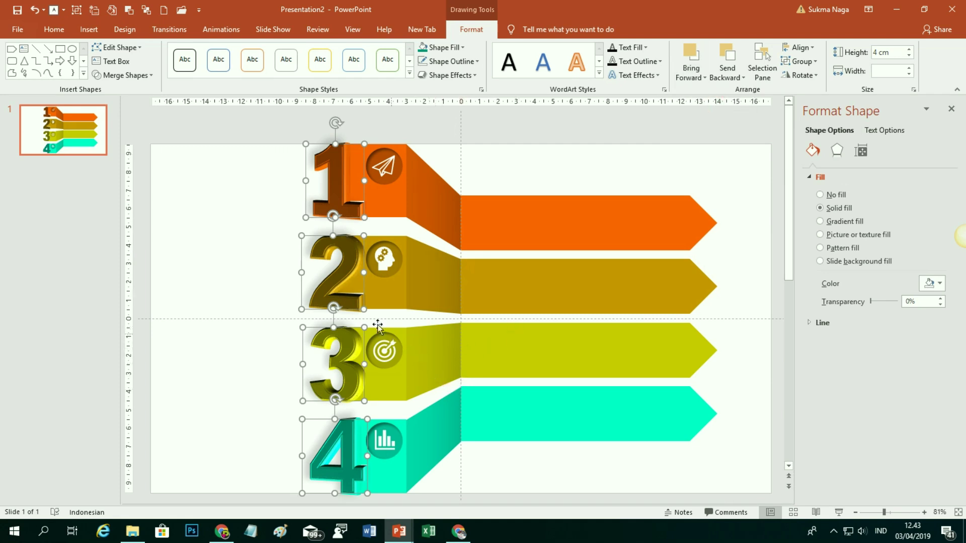
pyautogui.scroll(-1, 250, 344)
pyautogui.click(250, 344)
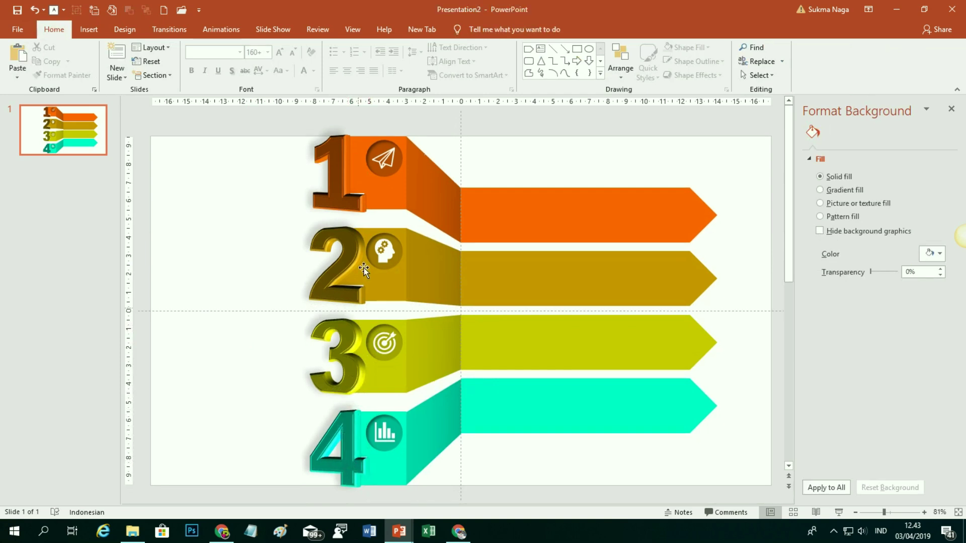
# Insert a text box reading 'SubTitle Content' above the orange step-1 arrow
pyautogui.scroll(-1, 309, 315)
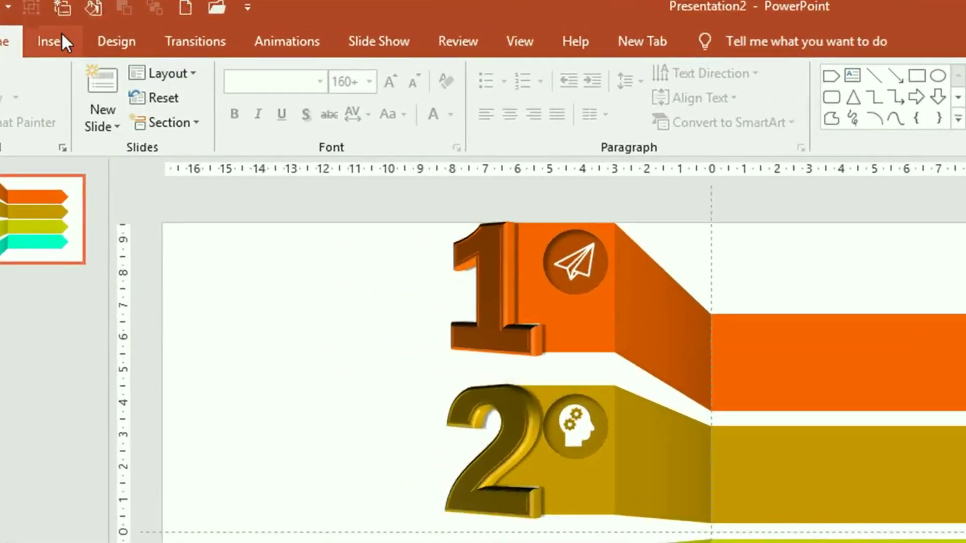
pyautogui.click(53, 41)
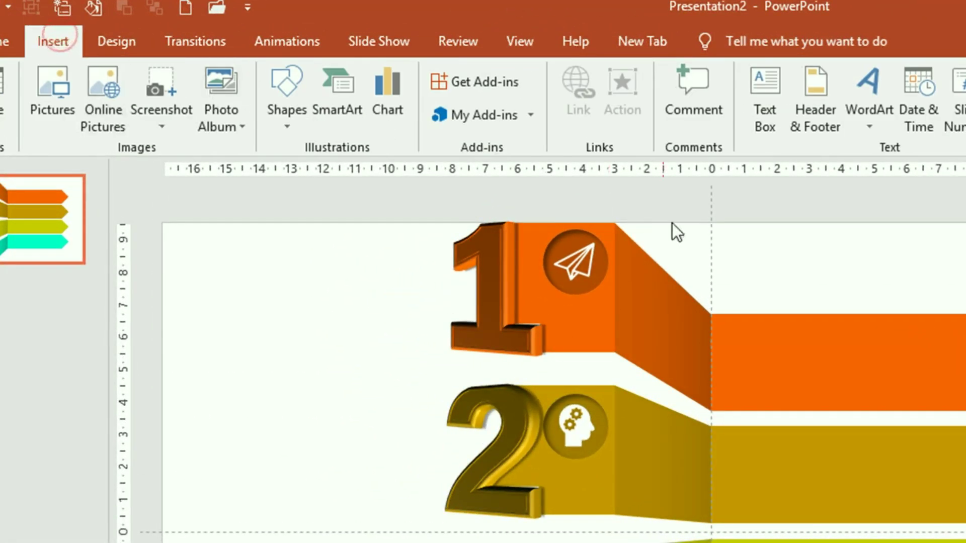
pyautogui.click(771, 89)
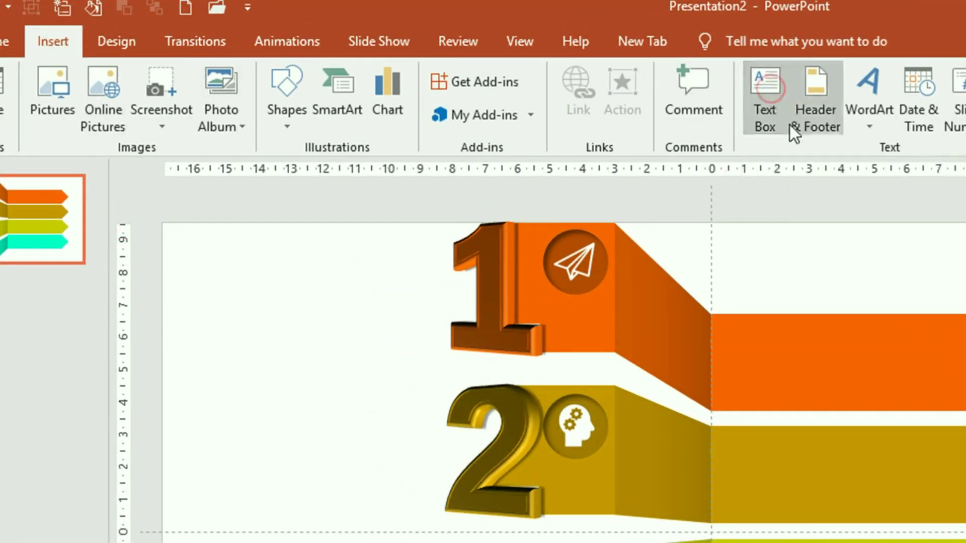
pyautogui.click(839, 252)
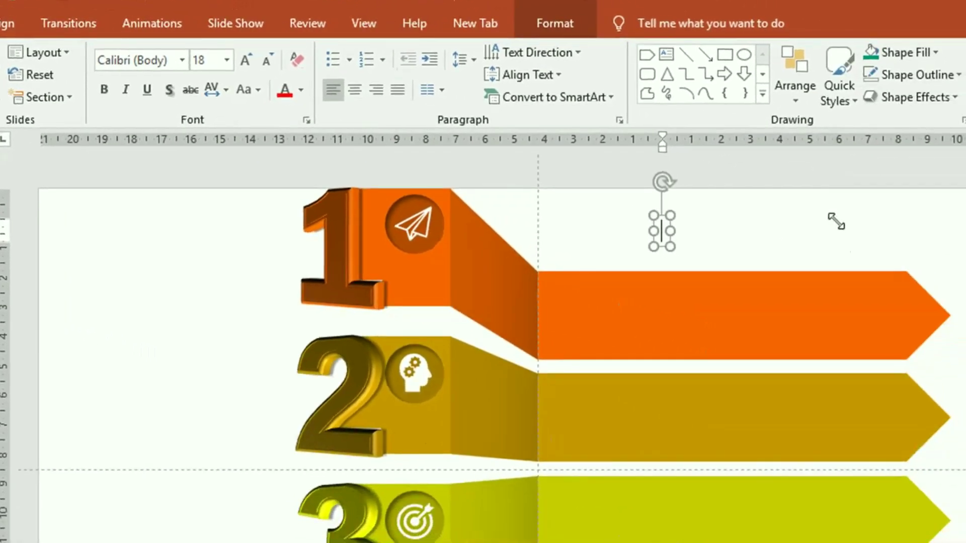
pyautogui.write('SubTitle Content')
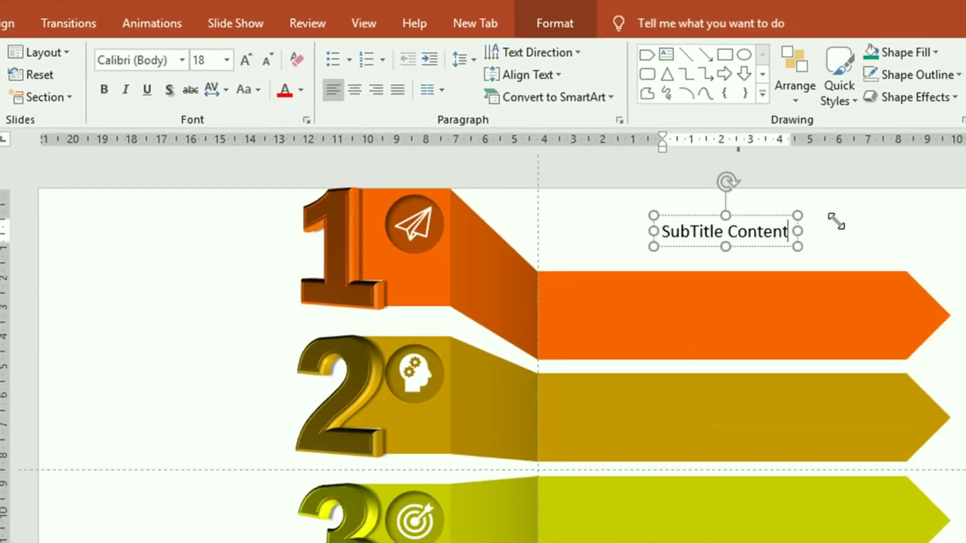
# Format the heading as Century Gothic, bold, 20 pt and move it onto the orange arrow
pyautogui.click(755, 215)
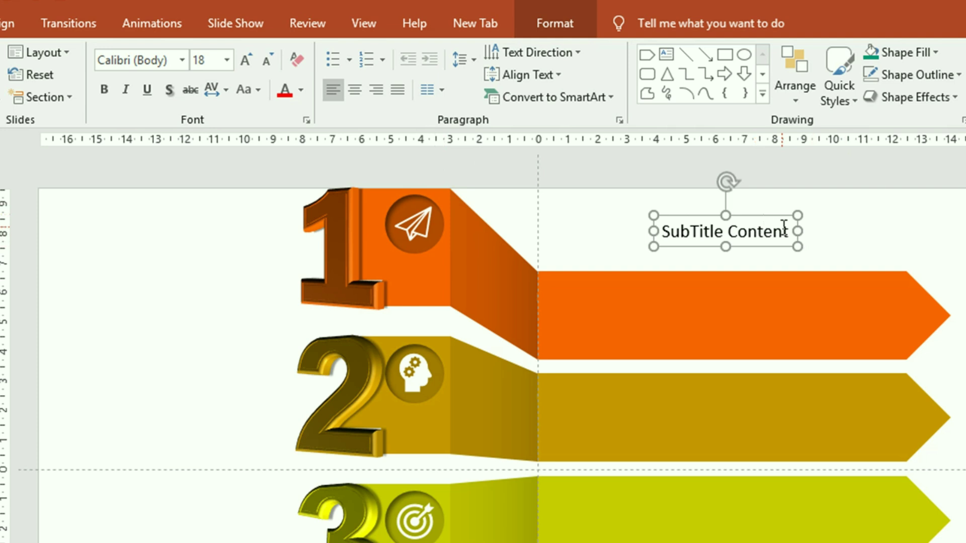
pyautogui.click(181, 59)
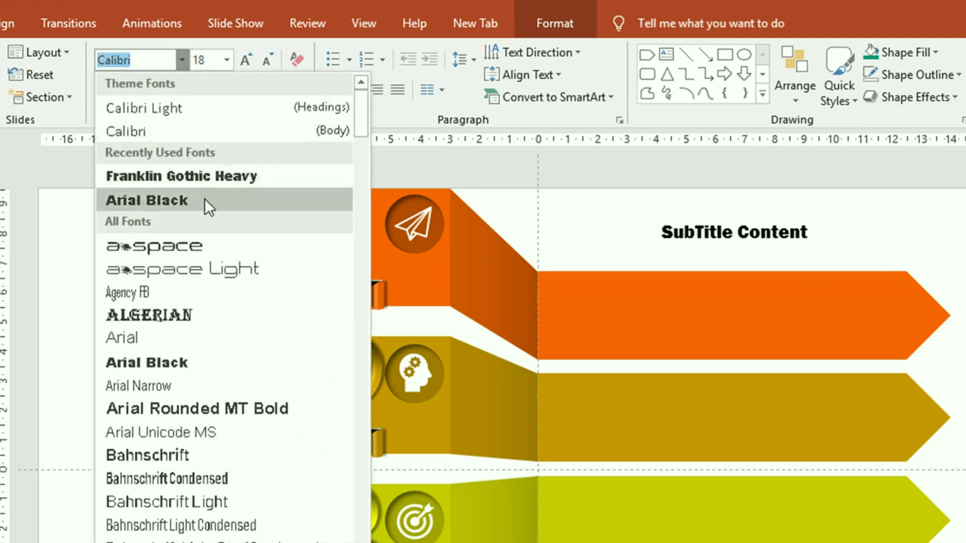
pyautogui.scroll(-2, 208, 245)
pyautogui.scroll(-3, 235, 285)
pyautogui.scroll(-5, 234, 285)
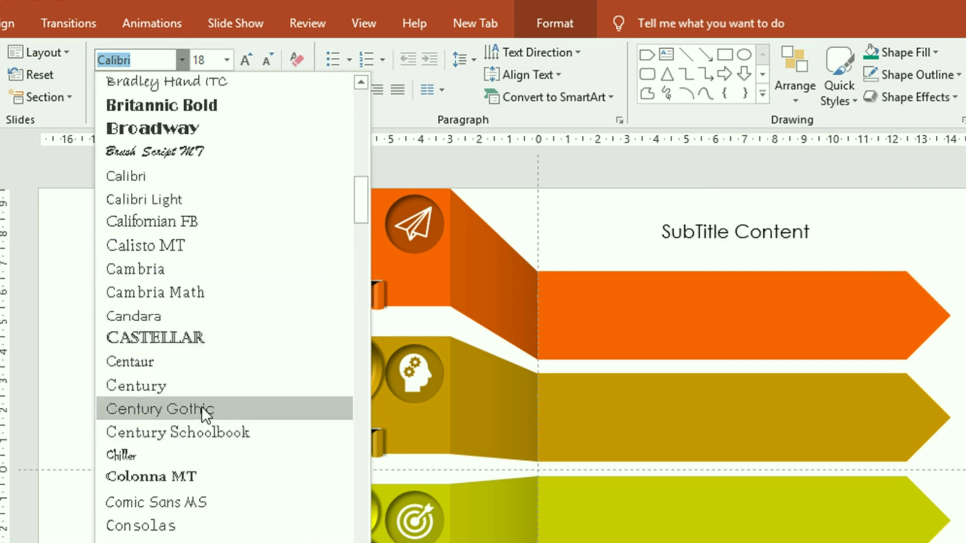
pyautogui.click(201, 406)
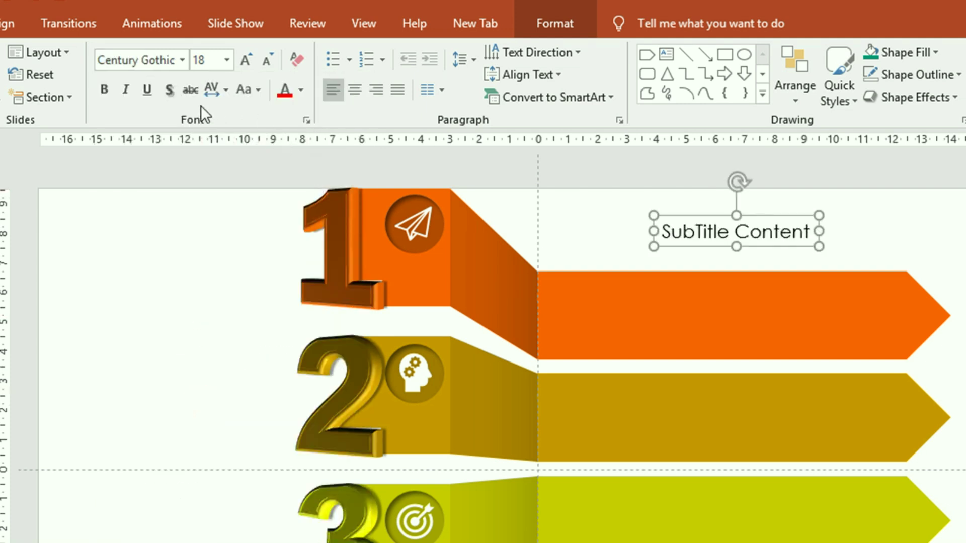
pyautogui.click(107, 93)
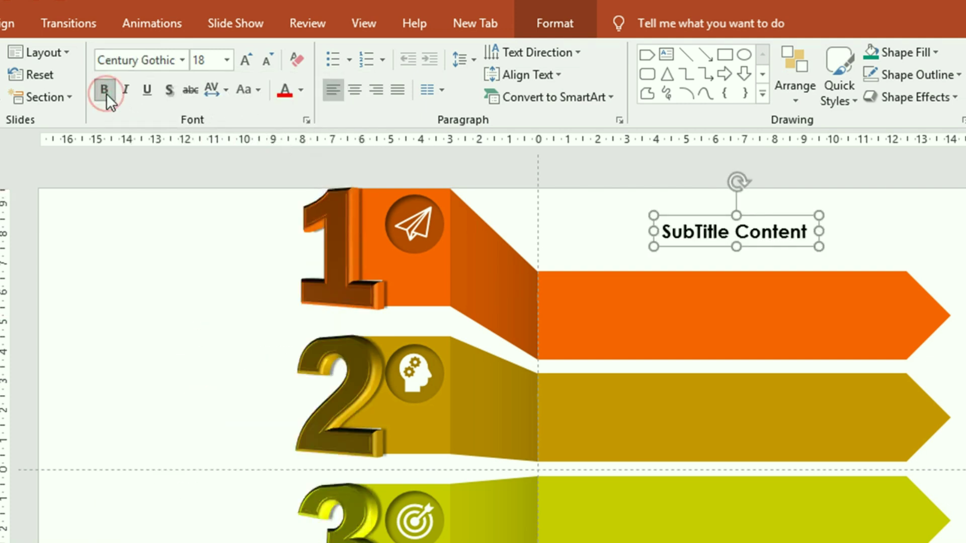
pyautogui.click(225, 53)
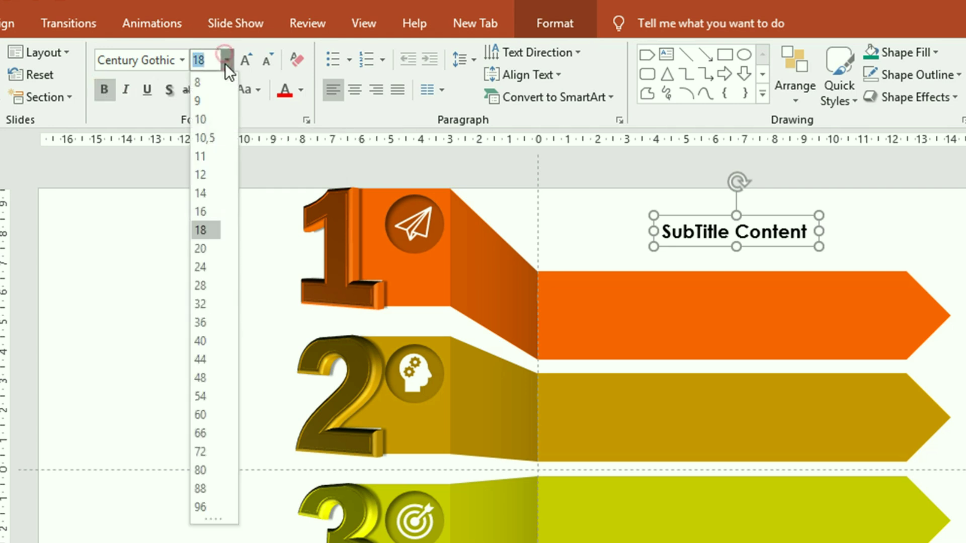
pyautogui.click(206, 243)
pyautogui.moveTo(784, 250); pyautogui.dragTo(669, 308)
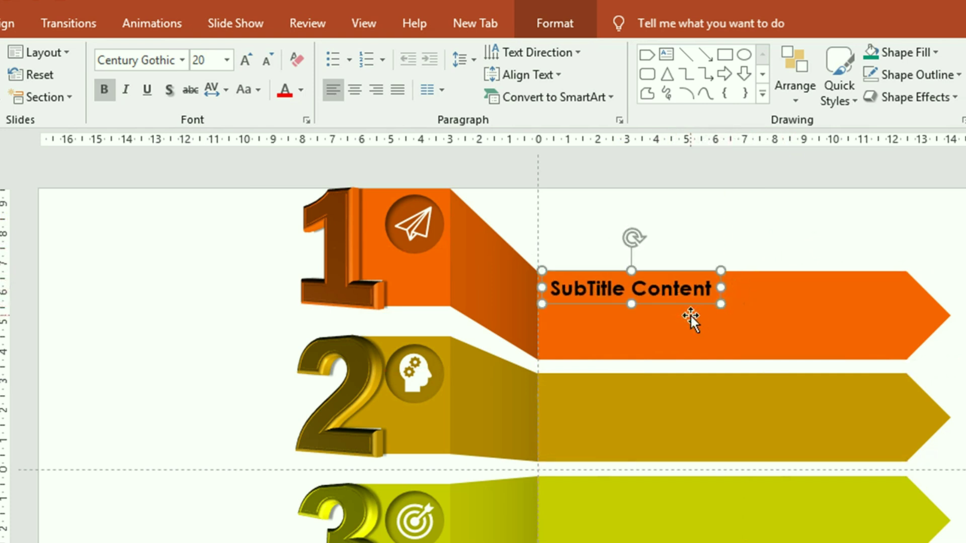
# Duplicate the heading below as a 16 pt, non-bold, white description line
pyautogui.moveTo(683, 302); pyautogui.dragTo(684, 325)
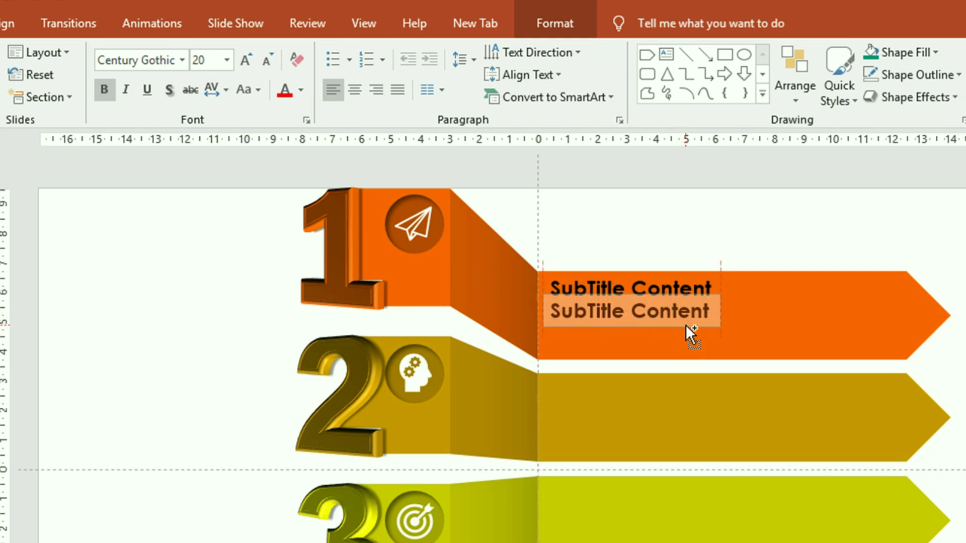
pyautogui.click(226, 60)
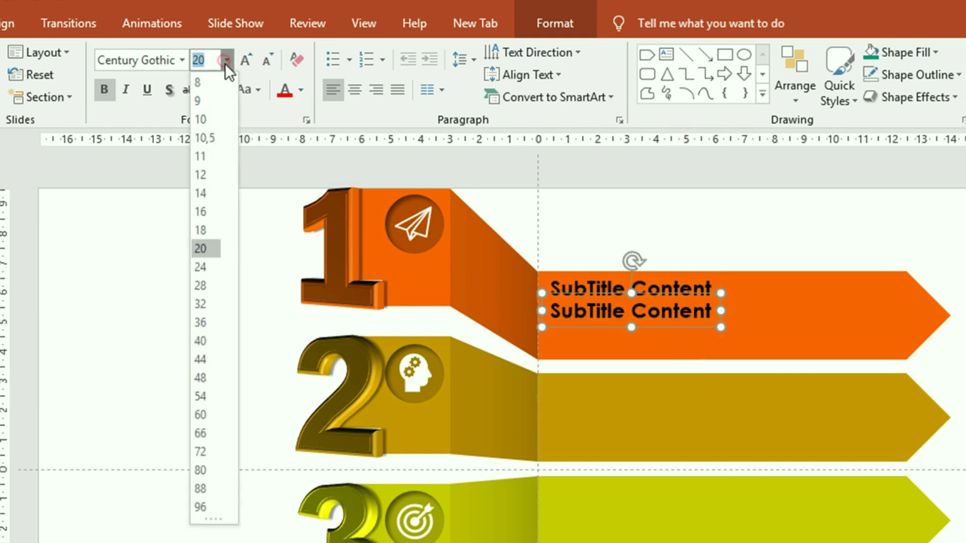
pyautogui.click(210, 211)
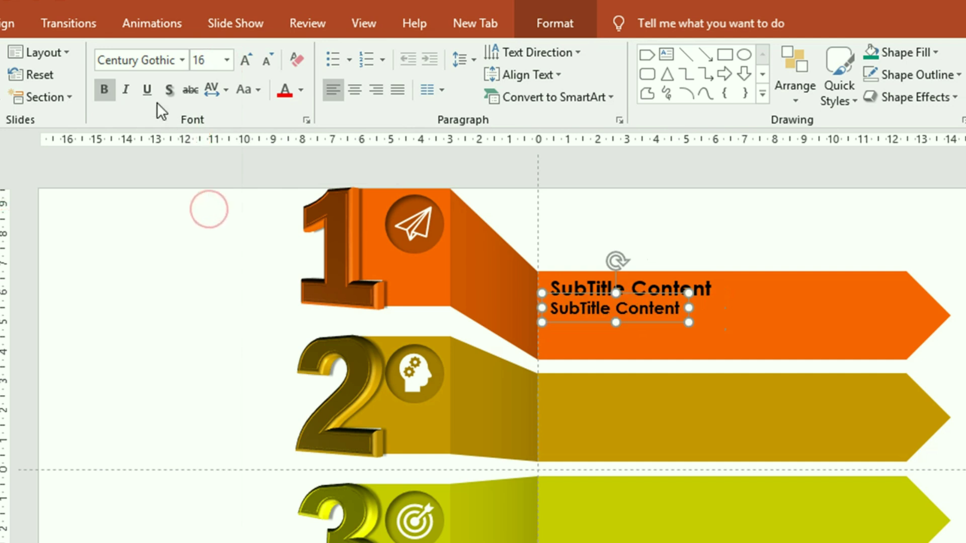
pyautogui.click(110, 87)
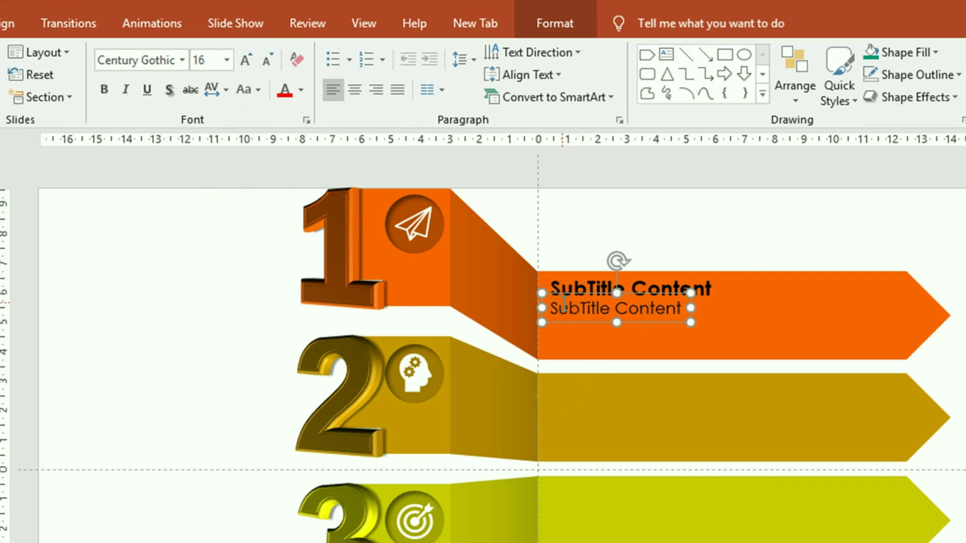
pyautogui.click(302, 90)
pyautogui.click(284, 131)
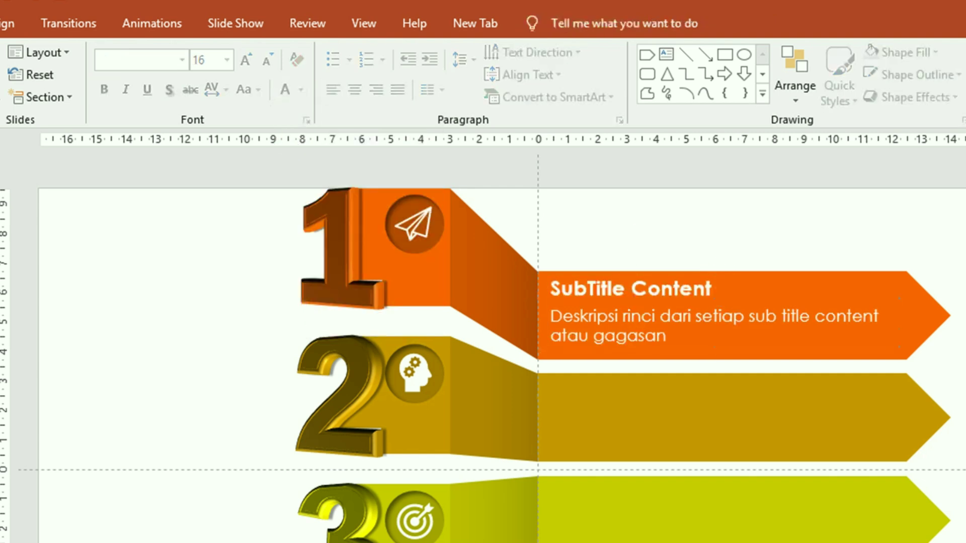
# Copy the heading and description pair onto each of the lower arrows
pyautogui.moveTo(536, 227); pyautogui.dragTo(895, 374)
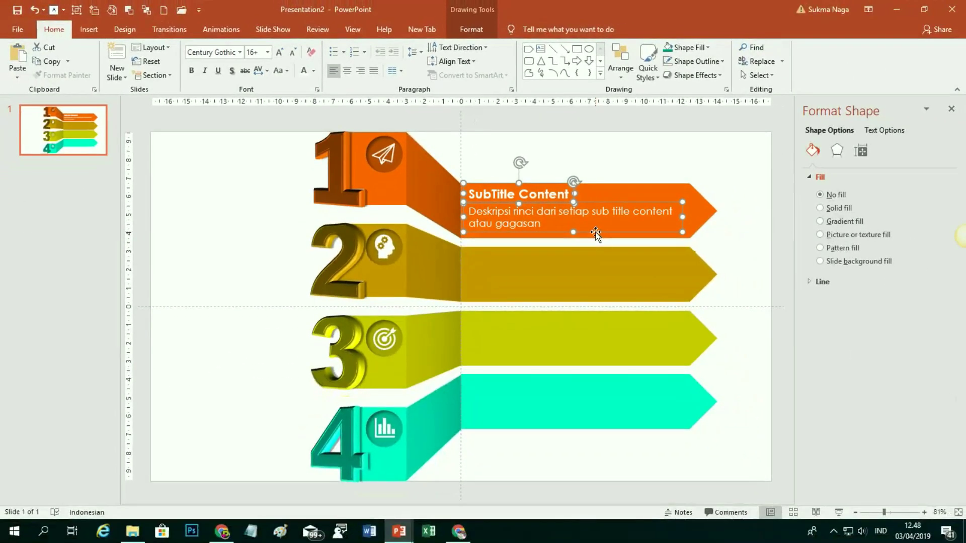
pyautogui.moveTo(596, 235); pyautogui.dragTo(594, 437)
pyautogui.click(675, 468)
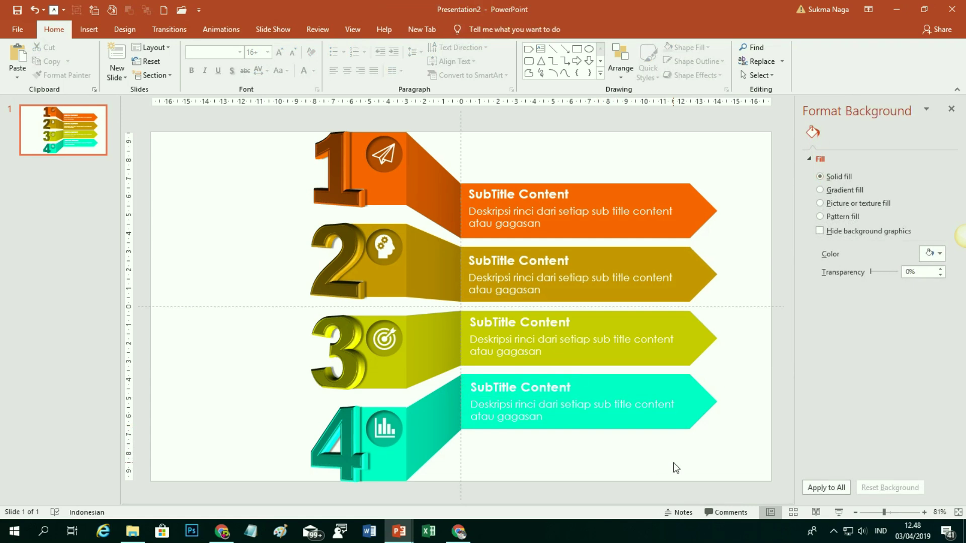
# Apply an outer drop shadow to the orange, gold, yellow and cyan arrows
pyautogui.click(701, 211)
pyautogui.keyDown('shift'); pyautogui.click(706, 274); pyautogui.keyUp('shift')
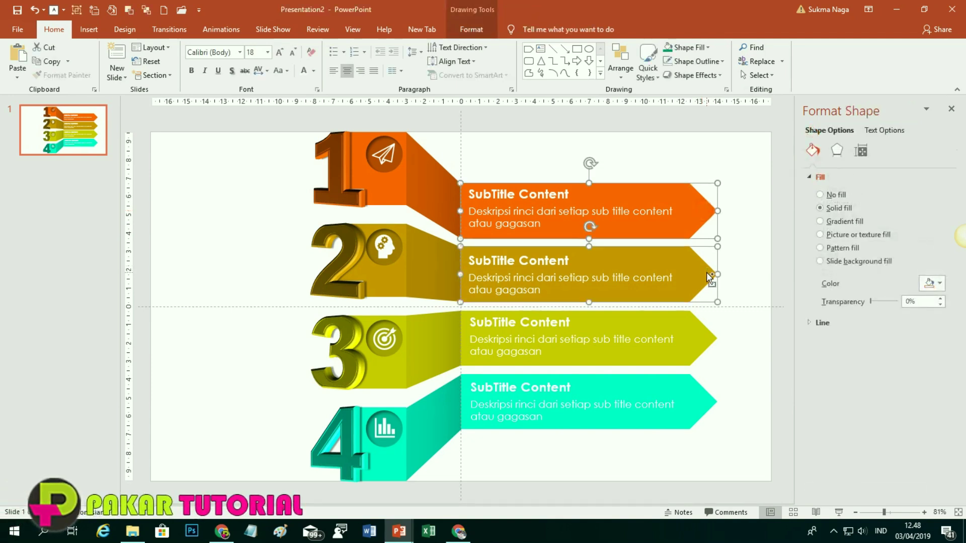
pyautogui.keyDown('shift'); pyautogui.click(708, 332); pyautogui.keyUp('shift')
pyautogui.keyDown('shift'); pyautogui.click(705, 405); pyautogui.keyUp('shift')
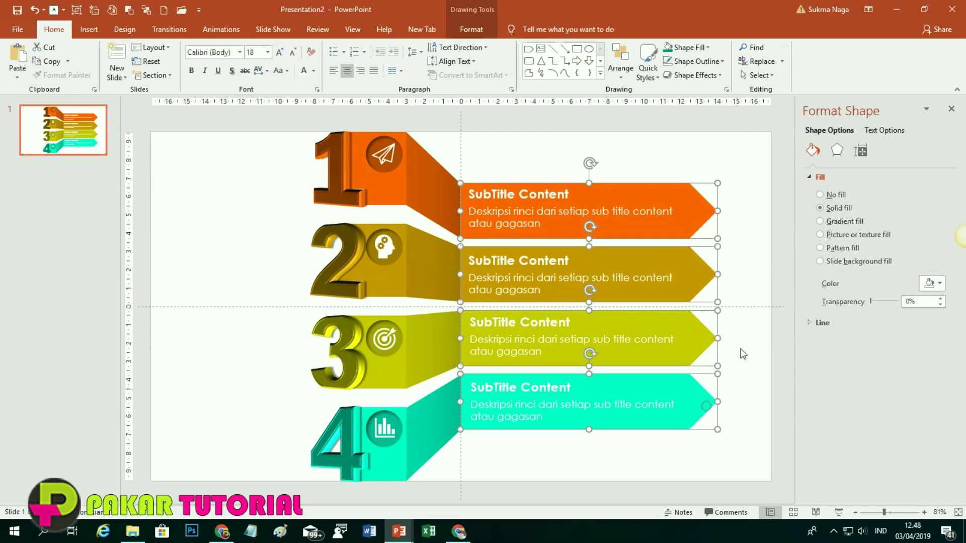
pyautogui.click(472, 29)
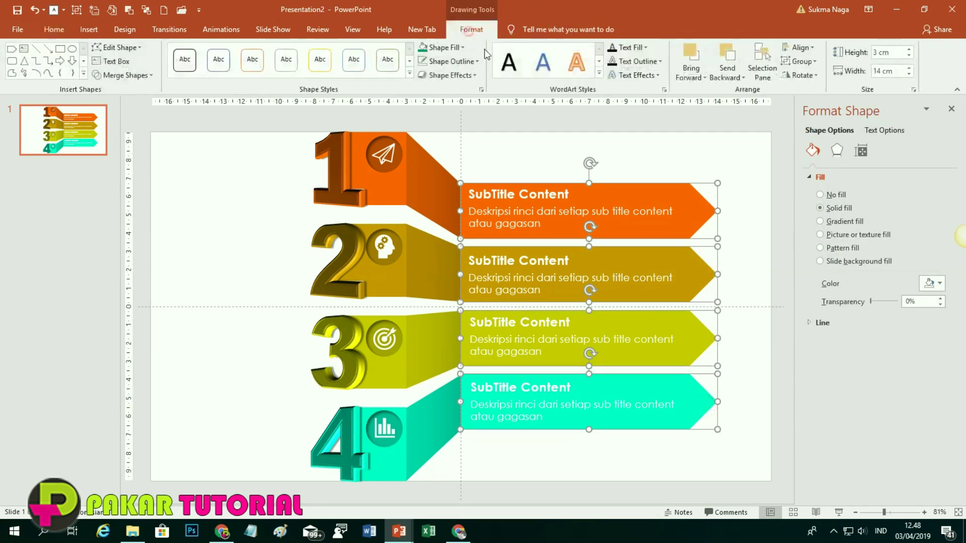
pyautogui.click(476, 75)
pyautogui.moveTo(458, 125)
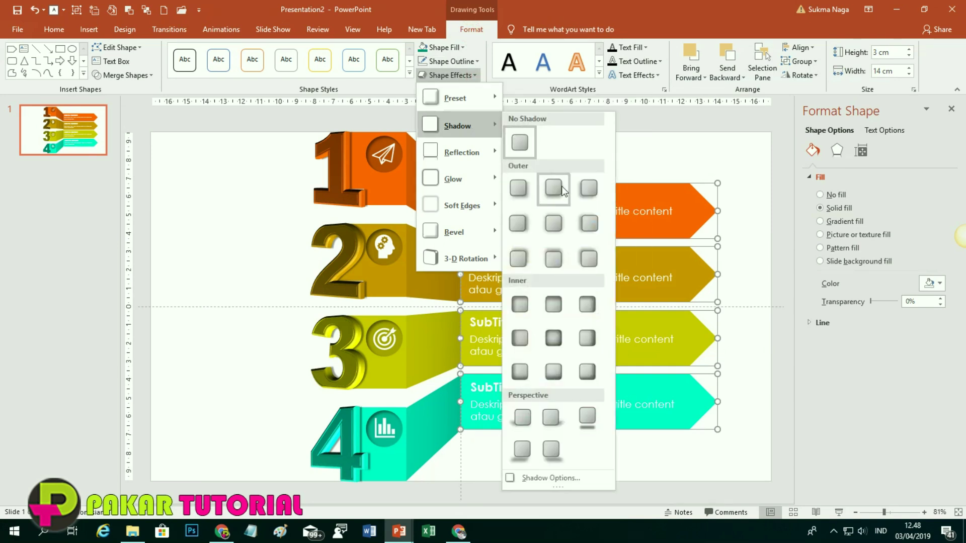
pyautogui.click(523, 225)
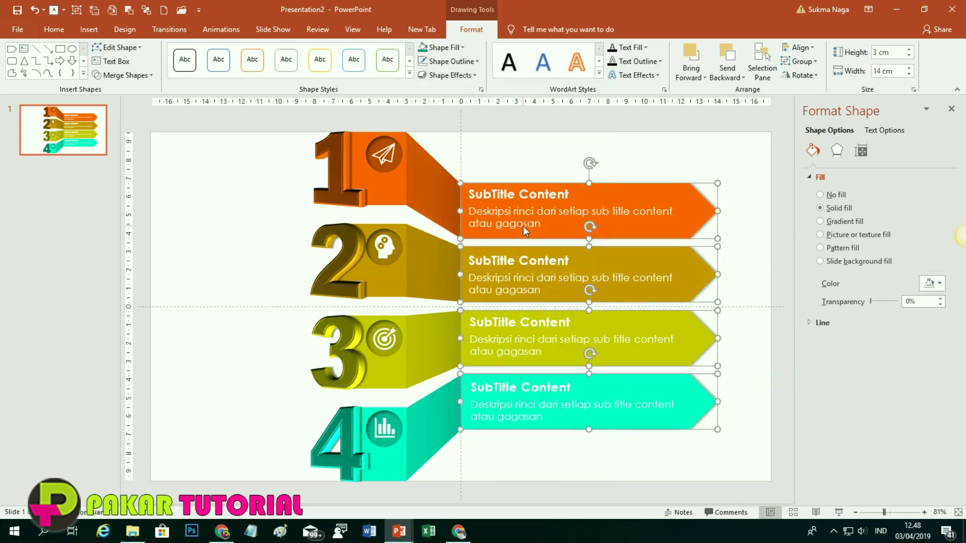
pyautogui.click(644, 477)
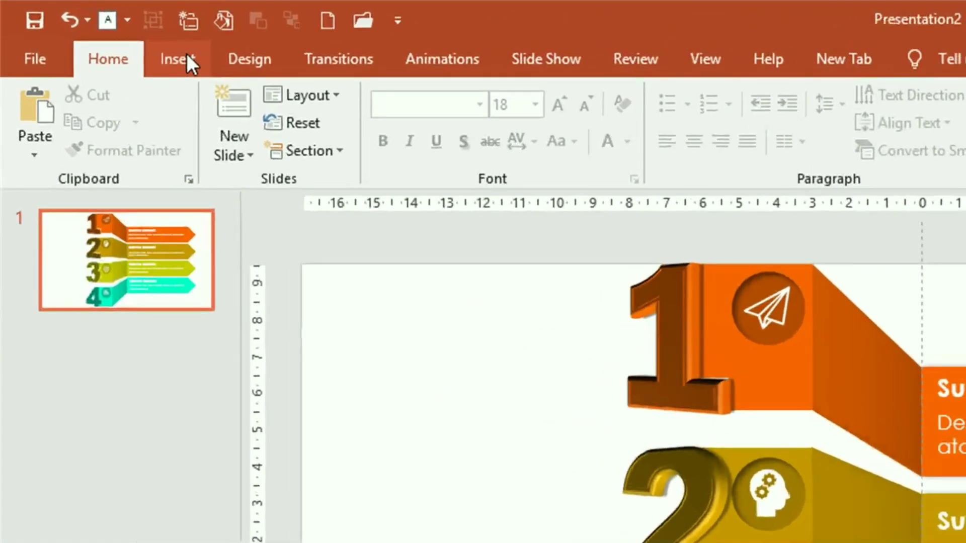
# Draw a large rectangle over the slide's left side, down to the bottom edge
pyautogui.click(96, 28)
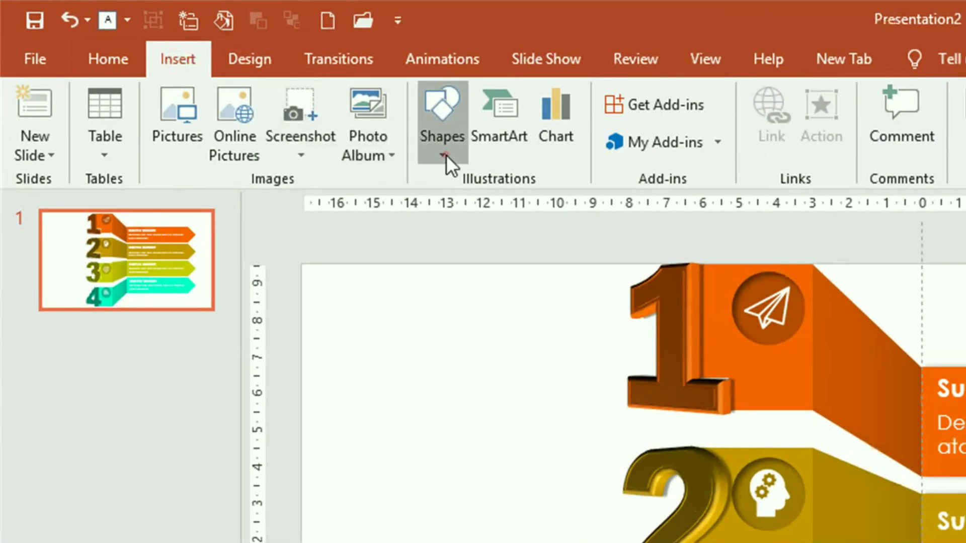
pyautogui.click(445, 155)
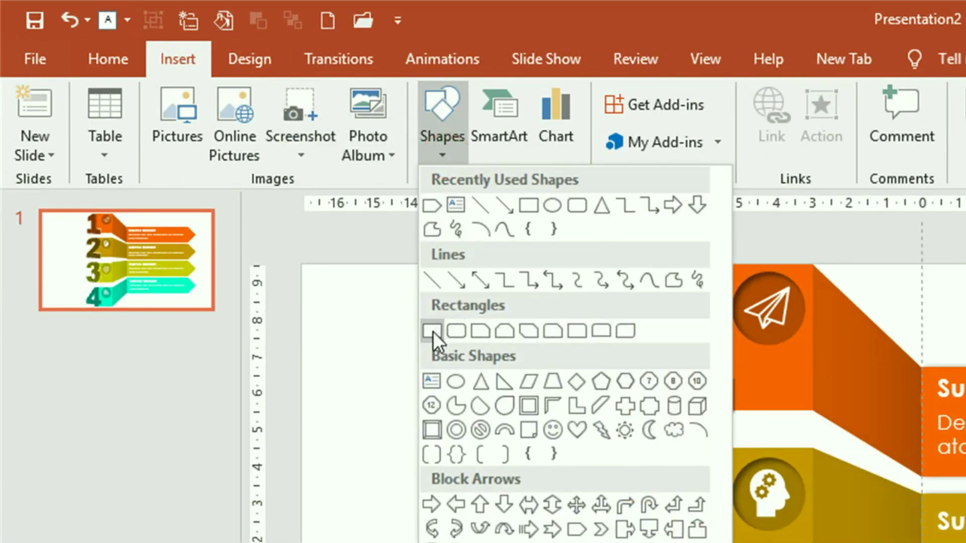
pyautogui.click(432, 330)
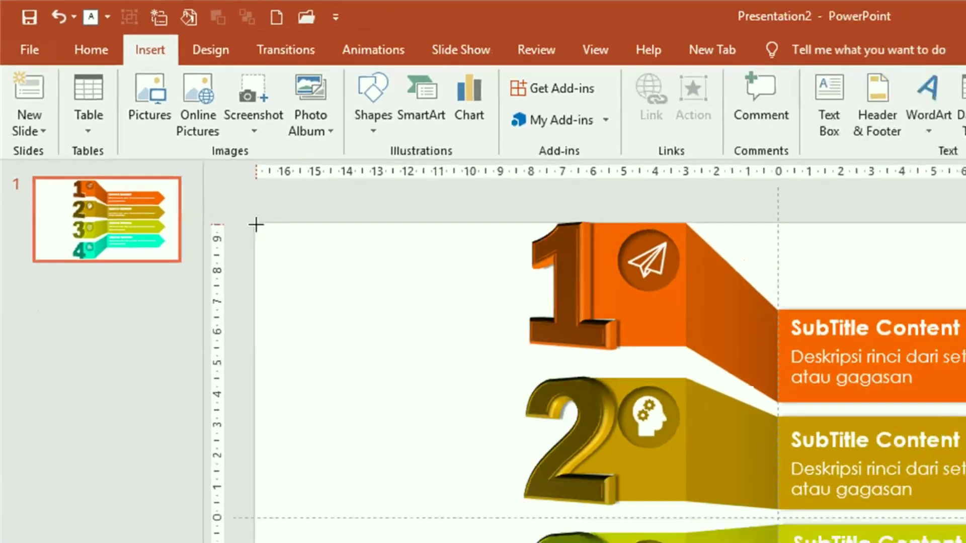
pyautogui.moveTo(255, 225); pyautogui.dragTo(404, 487)
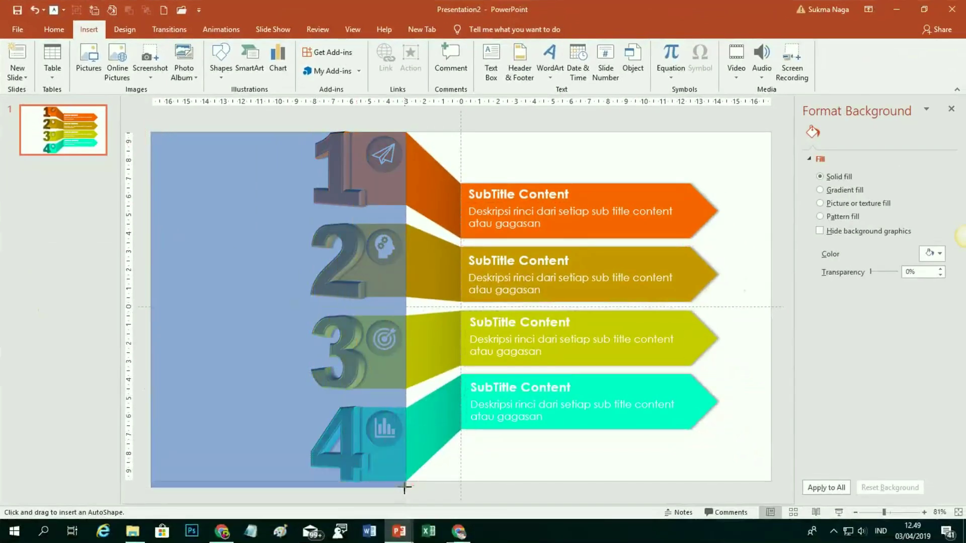
pyautogui.moveTo(404, 487); pyautogui.dragTo(405, 481)
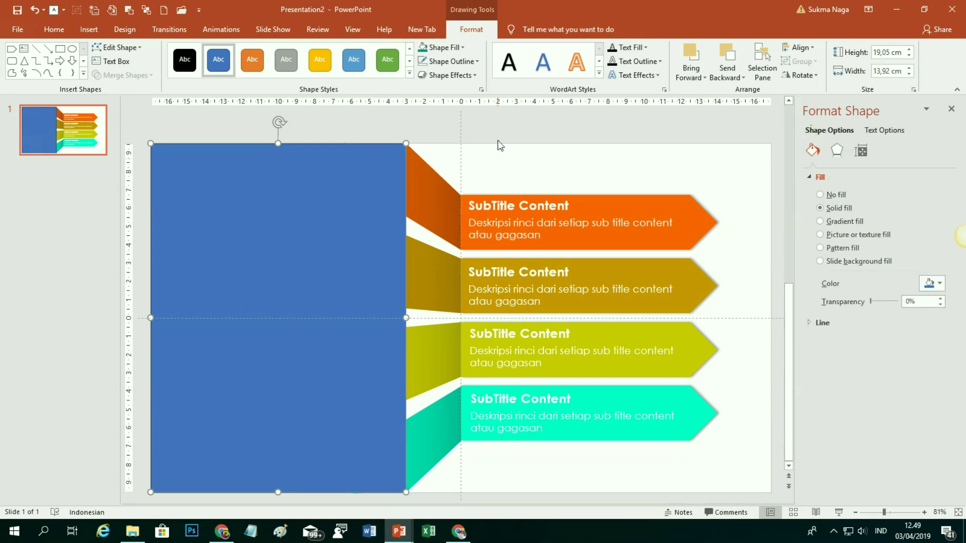
# Remove the rectangle's outline and switch its fill to a gradient
pyautogui.click(434, 61)
pyautogui.click(454, 192)
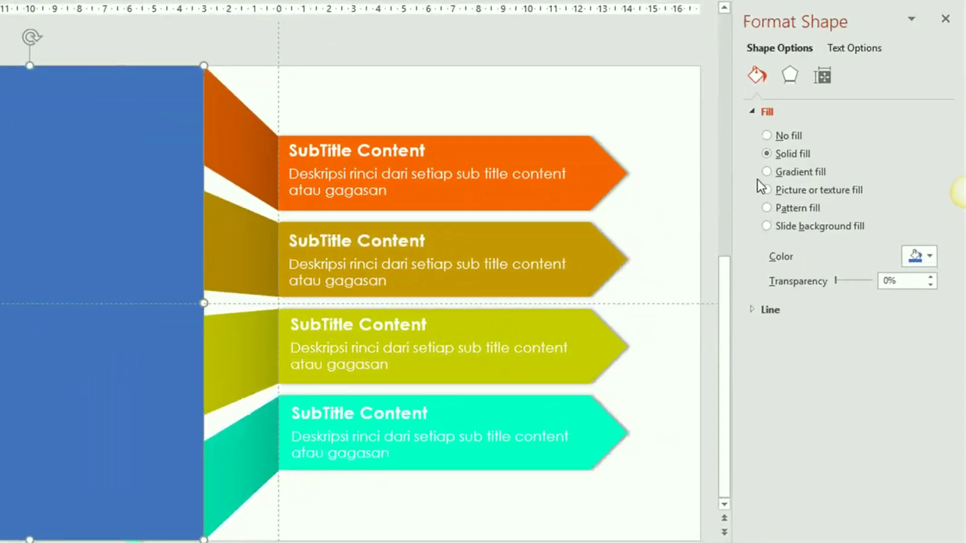
pyautogui.click(770, 174)
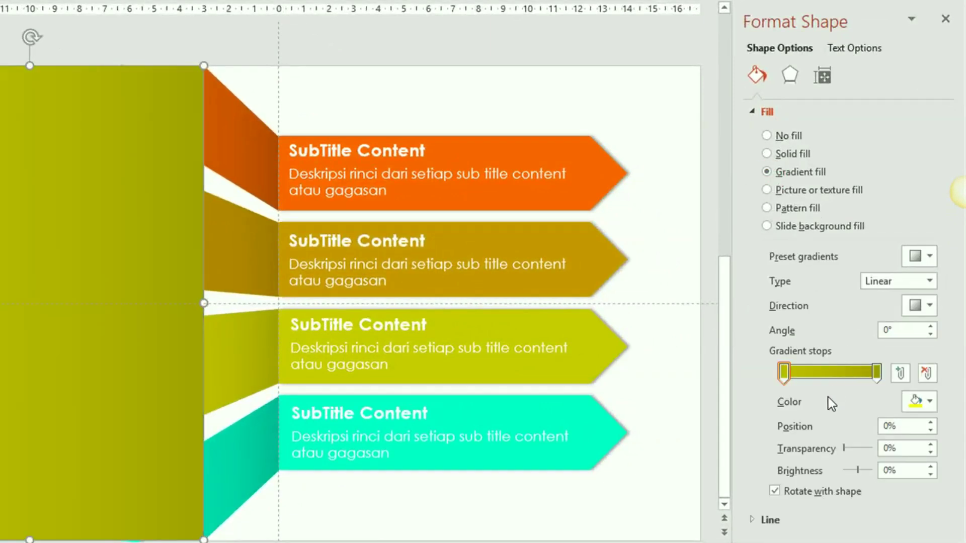
# Set the gradient's right stop to light grey and its left stop to white
pyautogui.click(875, 376)
pyautogui.click(930, 403)
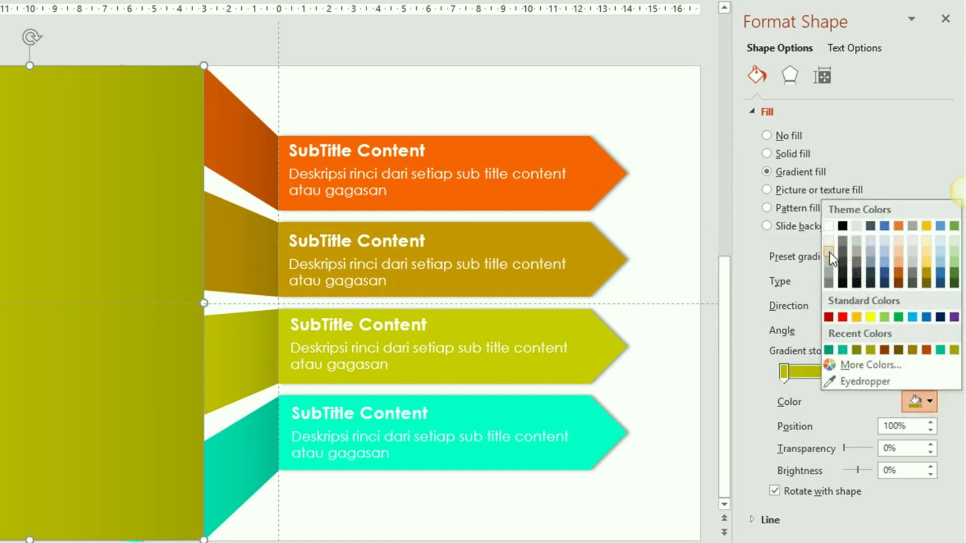
pyautogui.click(829, 253)
pyautogui.click(783, 373)
pyautogui.click(928, 404)
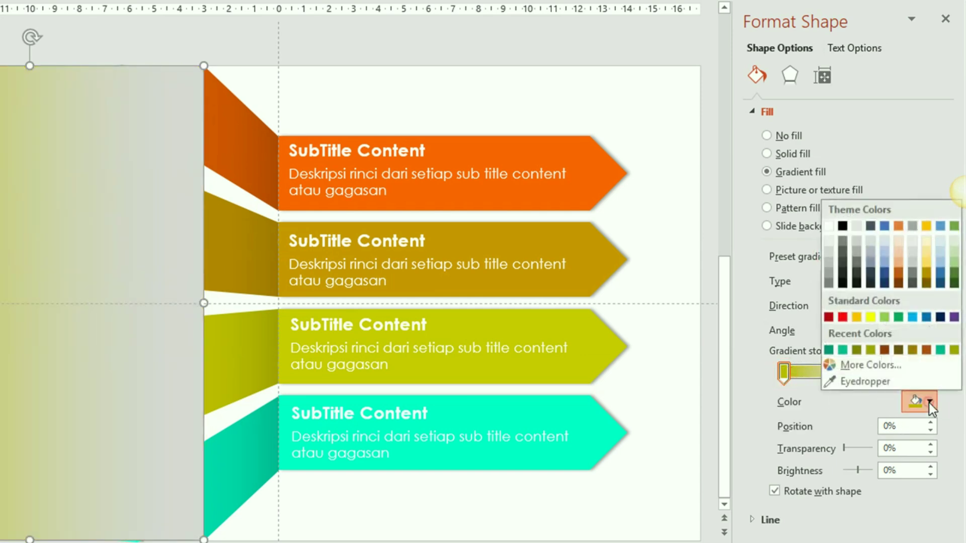
pyautogui.click(830, 228)
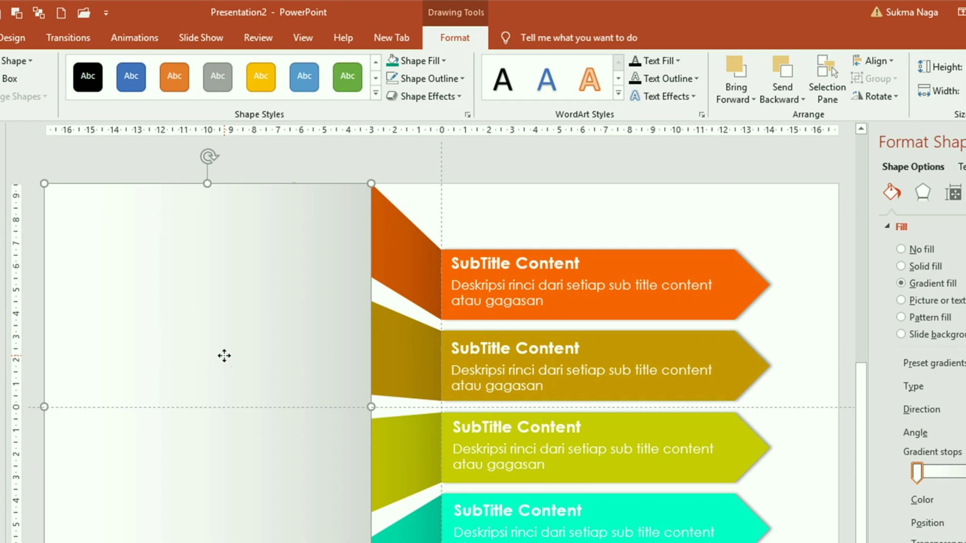
# Send the gradient rectangle to back behind the 3-D numbers and arrows, then deselect it
pyautogui.click(791, 74)
pyautogui.click(802, 98)
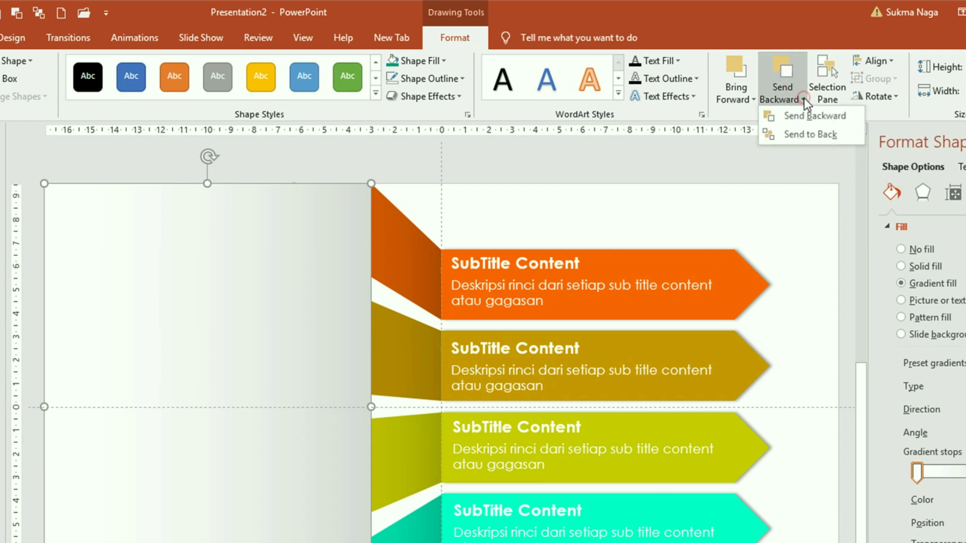
pyautogui.click(818, 136)
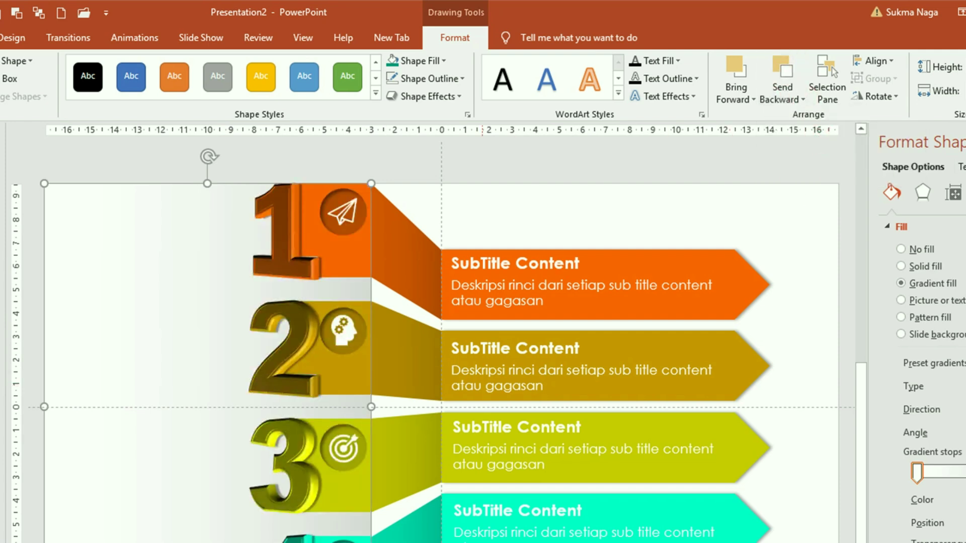
pyautogui.scroll(-1, 440, 332)
pyautogui.press('Escape')
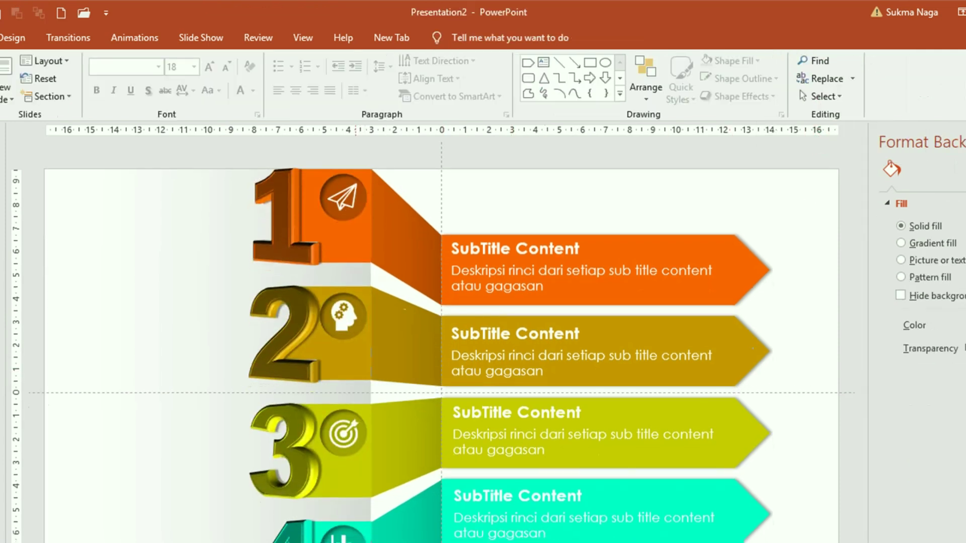
pyautogui.scroll(1, 345, 395)
pyautogui.click(345, 393)
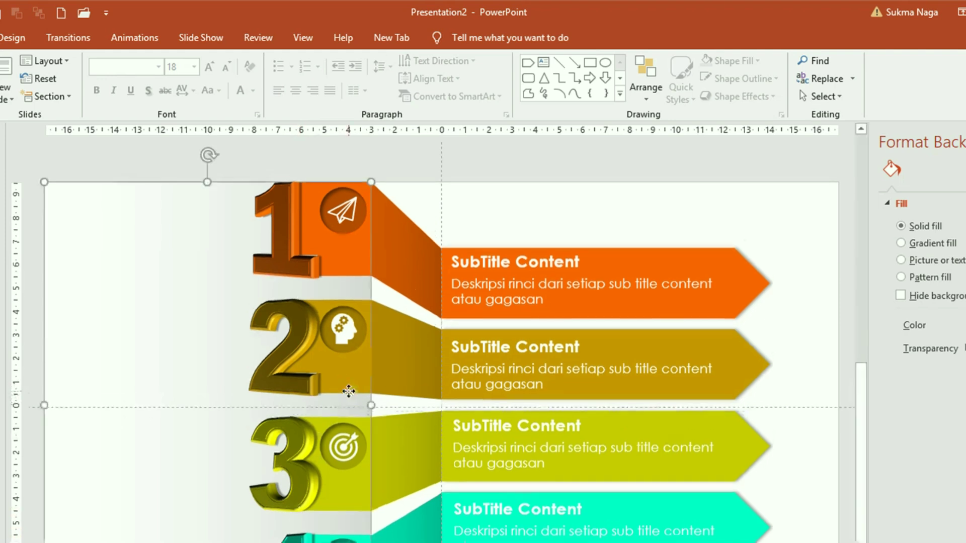
pyautogui.scroll(-1, 371, 408)
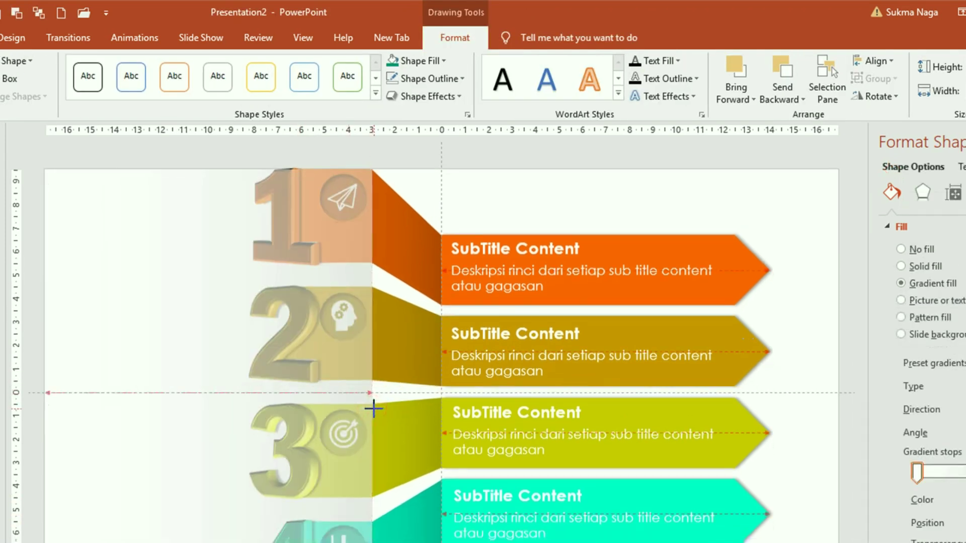
pyautogui.press('Escape')
pyautogui.scroll(-1, 358, 281)
pyautogui.press('Escape')
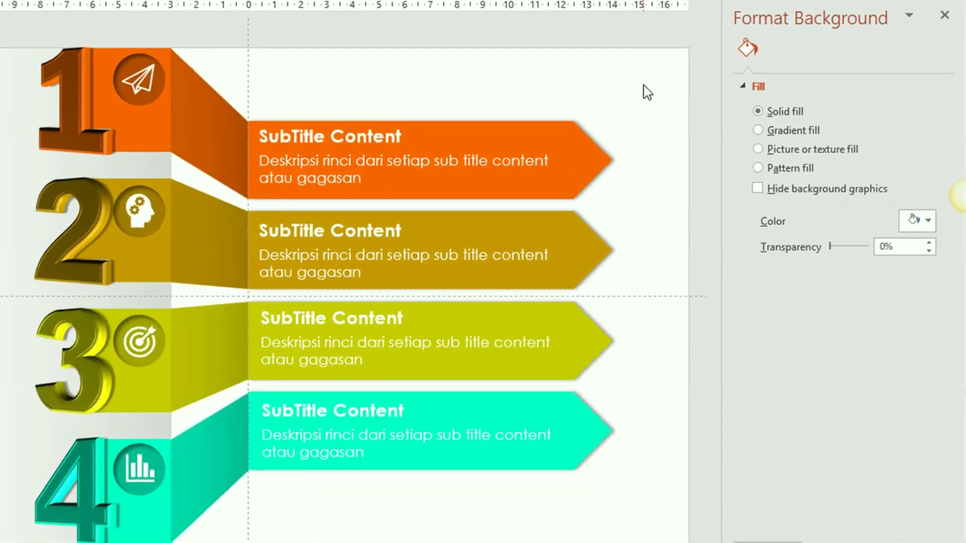
# Apply a gradient fill to the slide background and drag its stops to reshape the grey shading
pyautogui.click(643, 85)
pyautogui.click(650, 83)
pyautogui.click(758, 131)
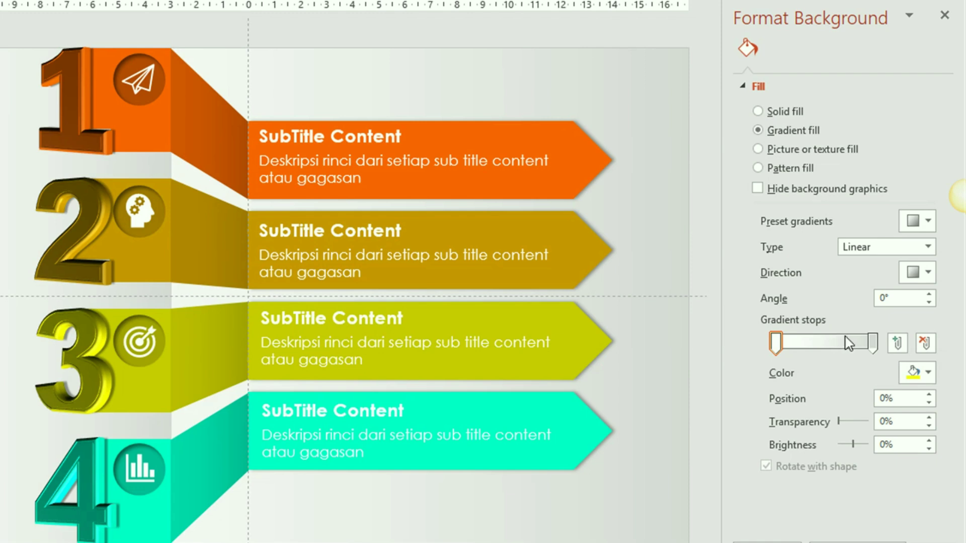
pyautogui.moveTo(776, 343)
pyautogui.mouseDown()
pyautogui.moveTo(847, 358)
pyautogui.moveTo(775, 345)
pyautogui.mouseUp()
pyautogui.moveTo(844, 344); pyautogui.dragTo(873, 344)
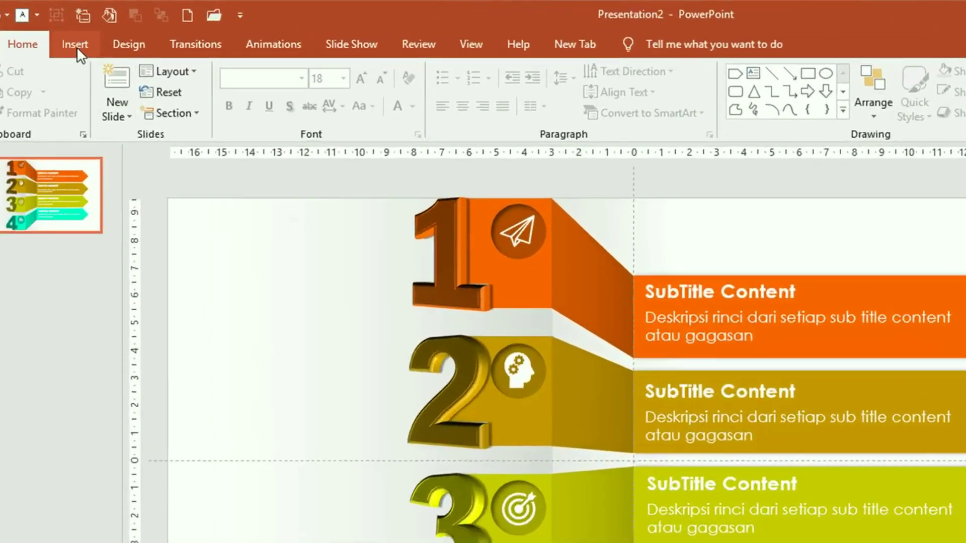
# Insert a text box near the slide top containing the word 'strategy'
pyautogui.click(88, 28)
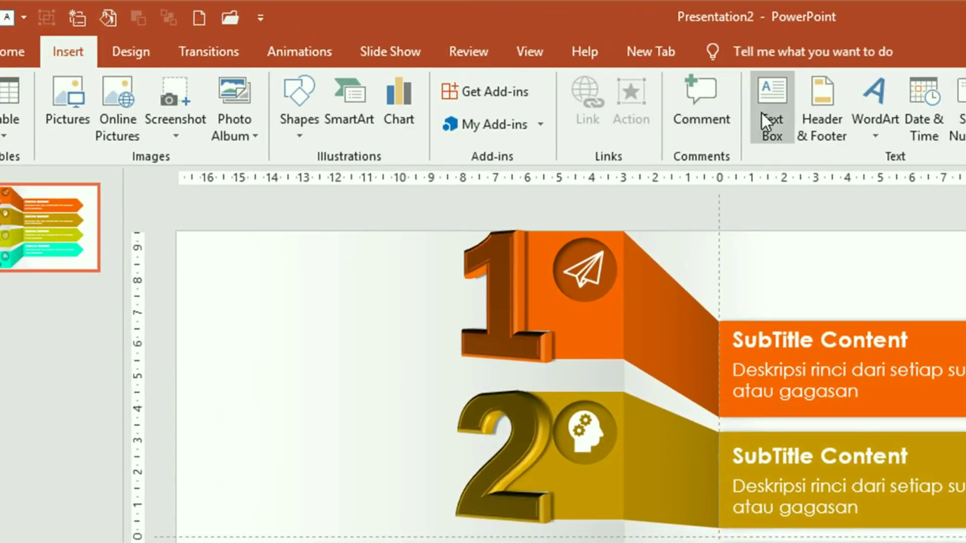
pyautogui.click(771, 98)
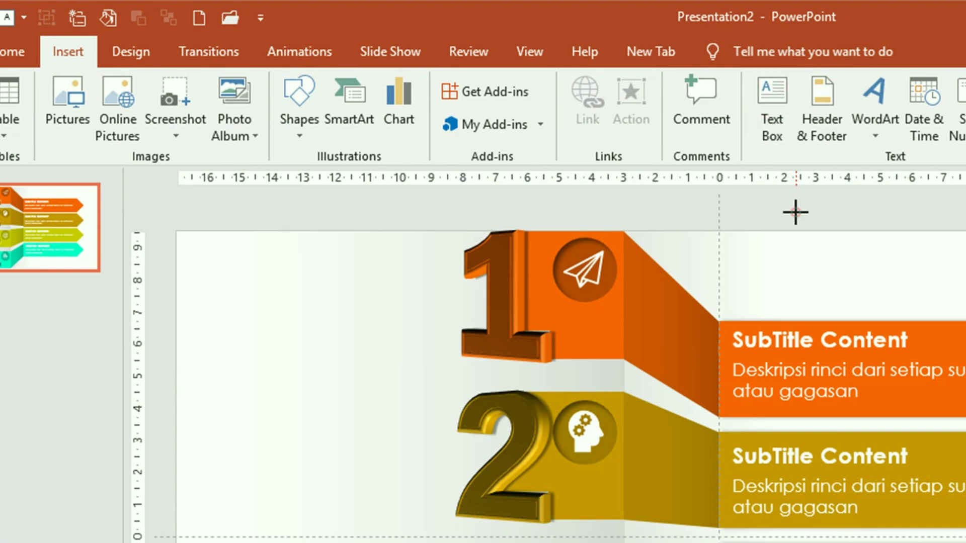
pyautogui.click(796, 212)
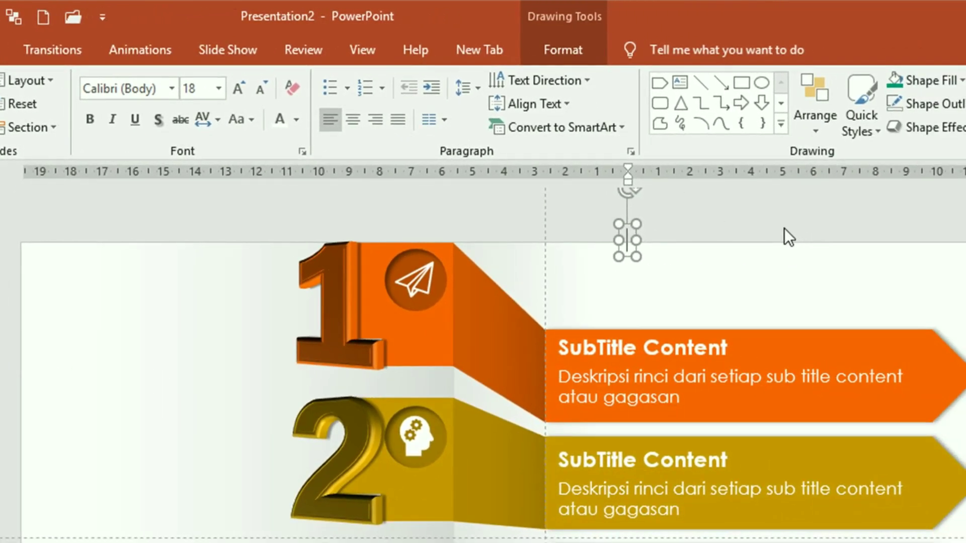
pyautogui.write('strategy')
pyautogui.press('Escape')
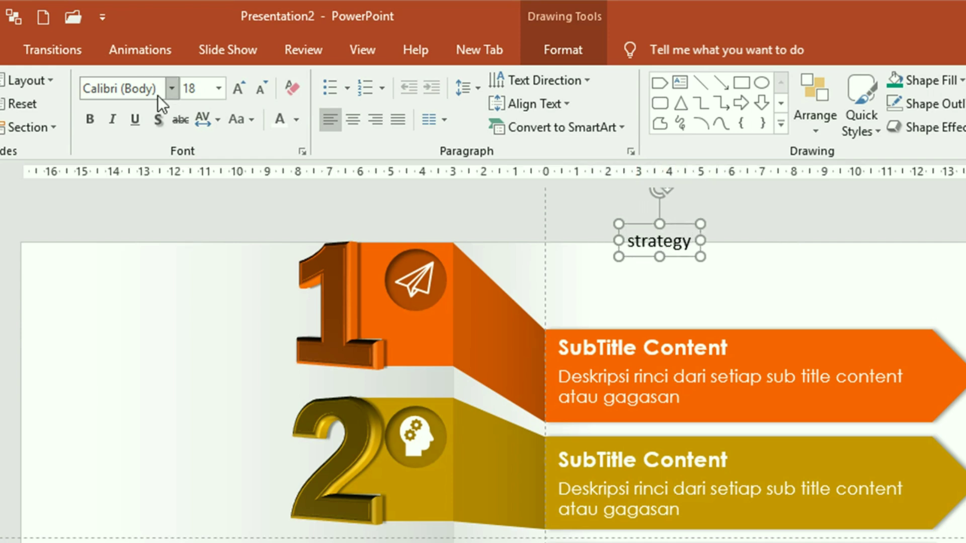
# Format the text in Bebas Neue at 120 pt with a grey font colour
pyautogui.click(172, 88)
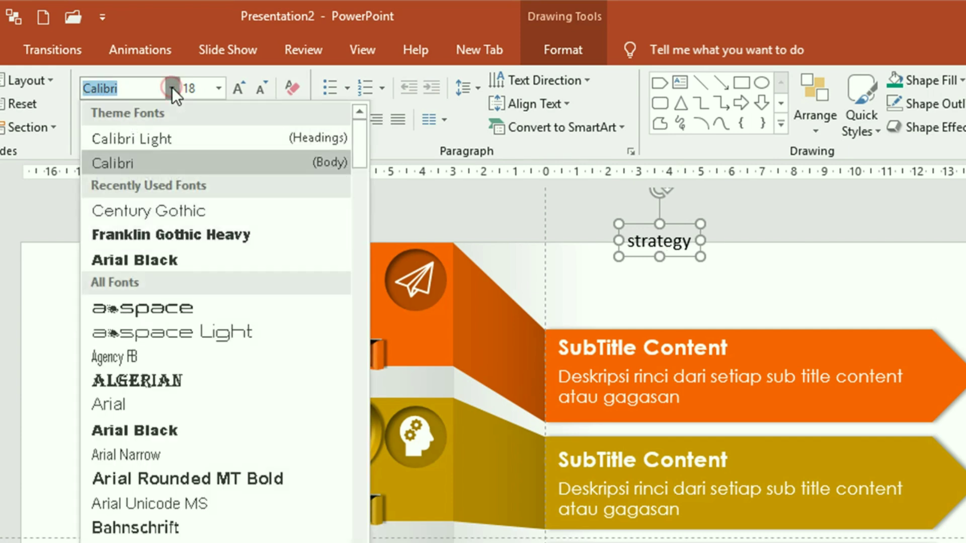
pyautogui.scroll(-5, 159, 282)
pyautogui.click(159, 278)
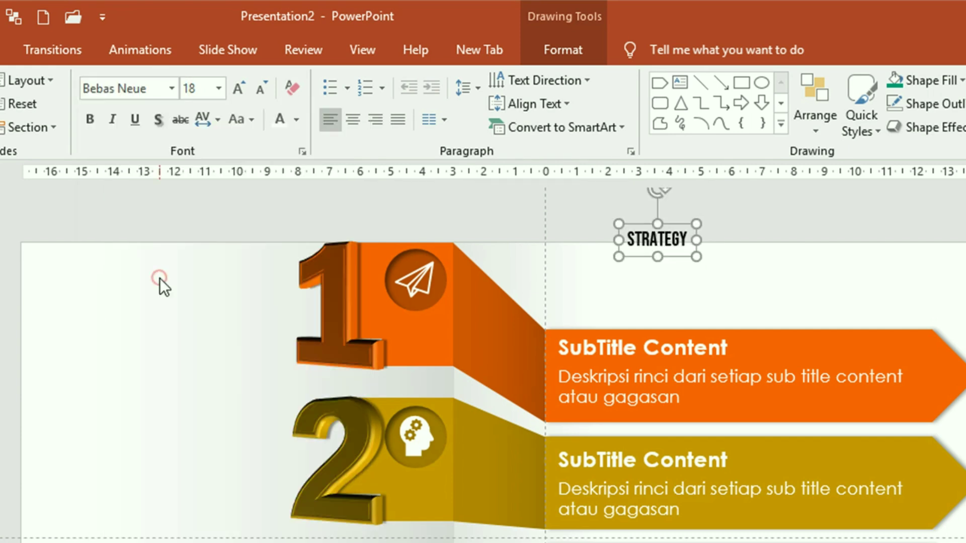
pyautogui.click(219, 90)
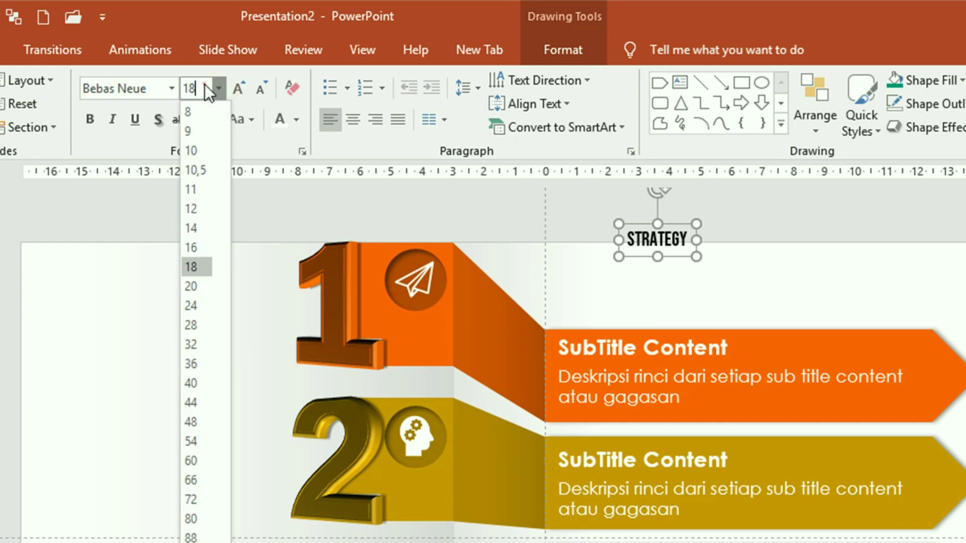
pyautogui.write('120')
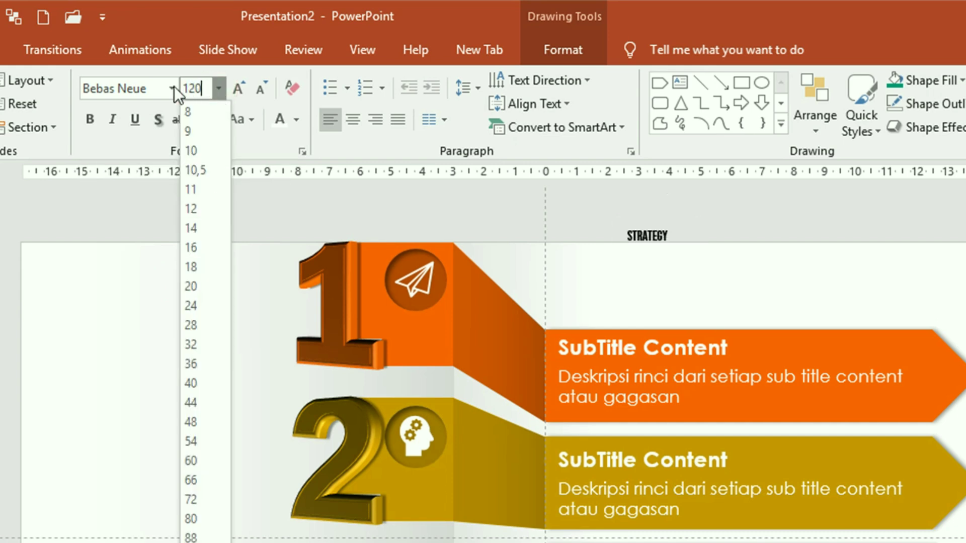
pyautogui.press('Return')
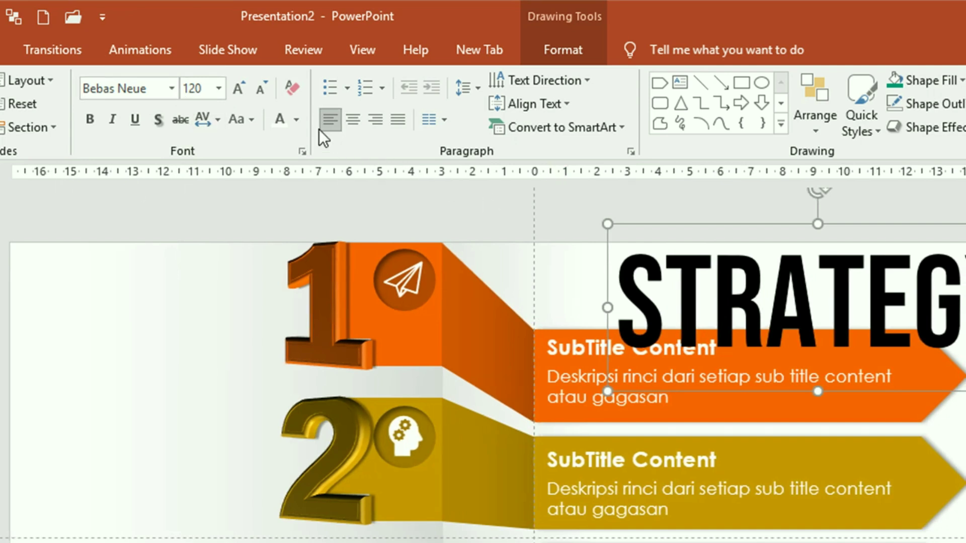
pyautogui.click(299, 125)
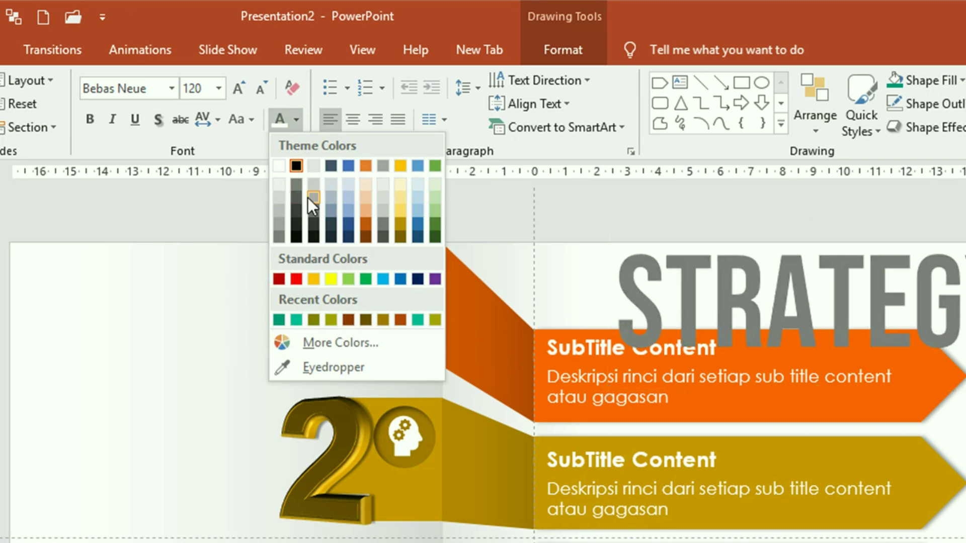
pyautogui.click(316, 207)
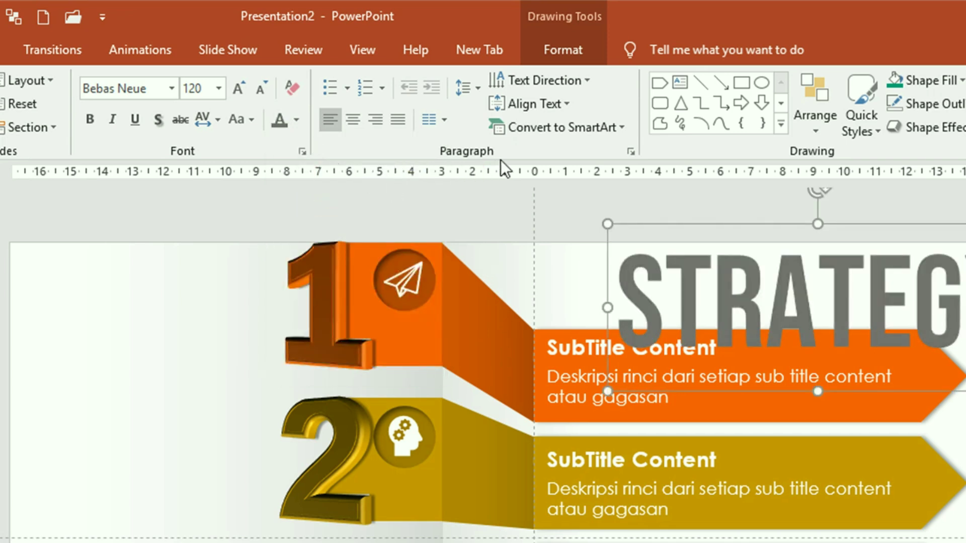
pyautogui.click(565, 47)
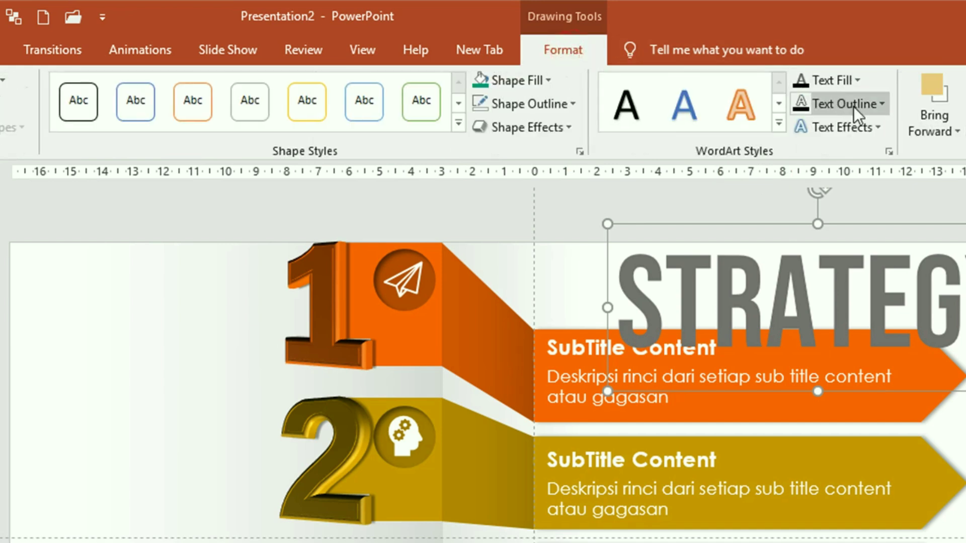
# Give the STRATEGY text a bevel effect and an outer shadow
pyautogui.click(880, 128)
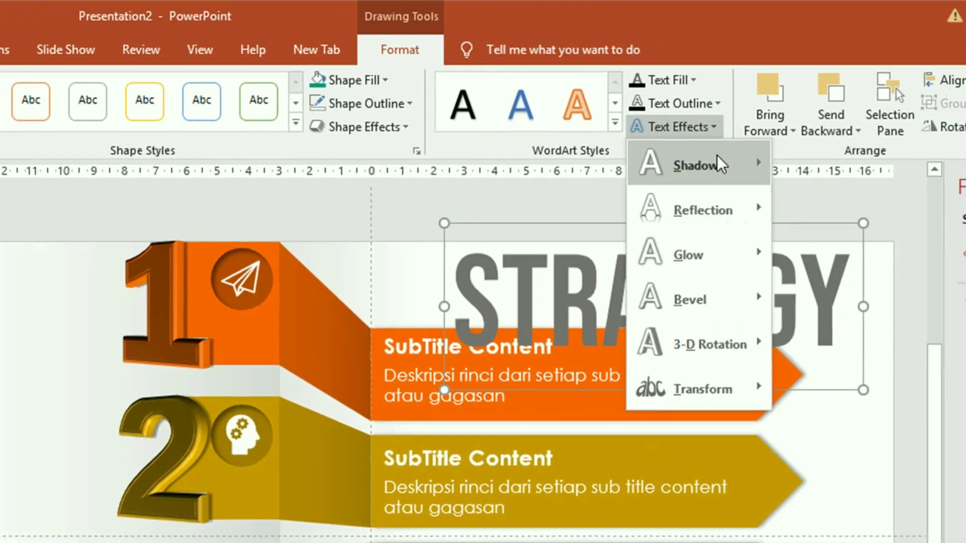
pyautogui.moveTo(551, 299)
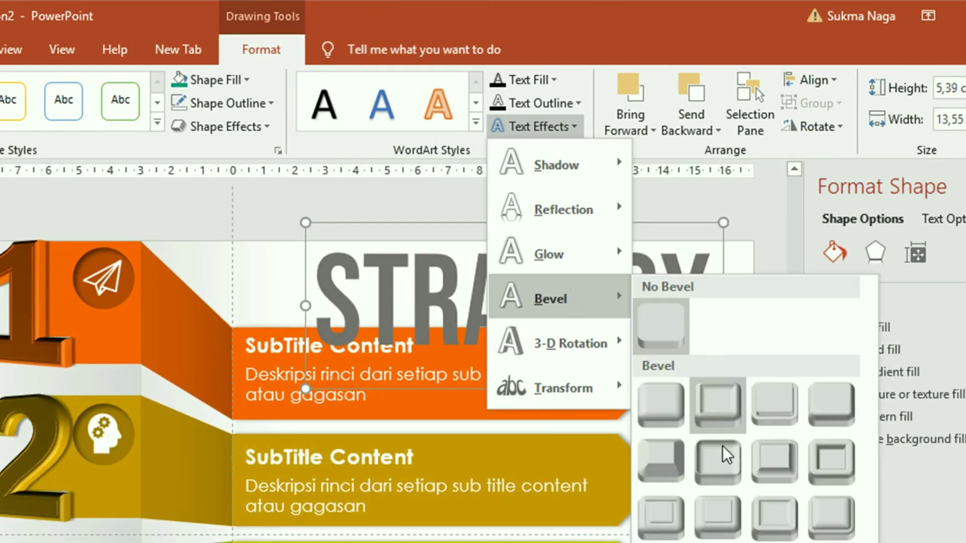
pyautogui.click(729, 520)
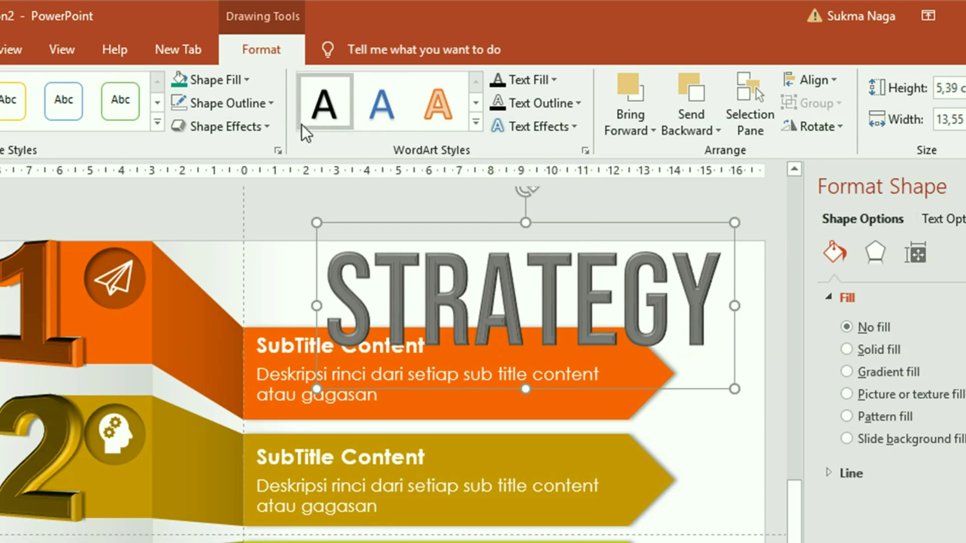
pyautogui.click(578, 129)
pyautogui.moveTo(556, 164)
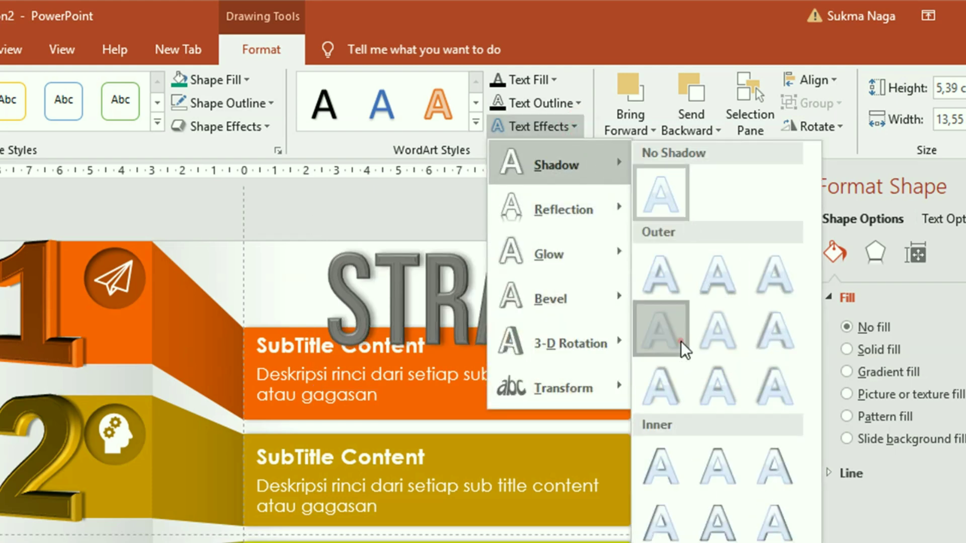
pyautogui.click(680, 341)
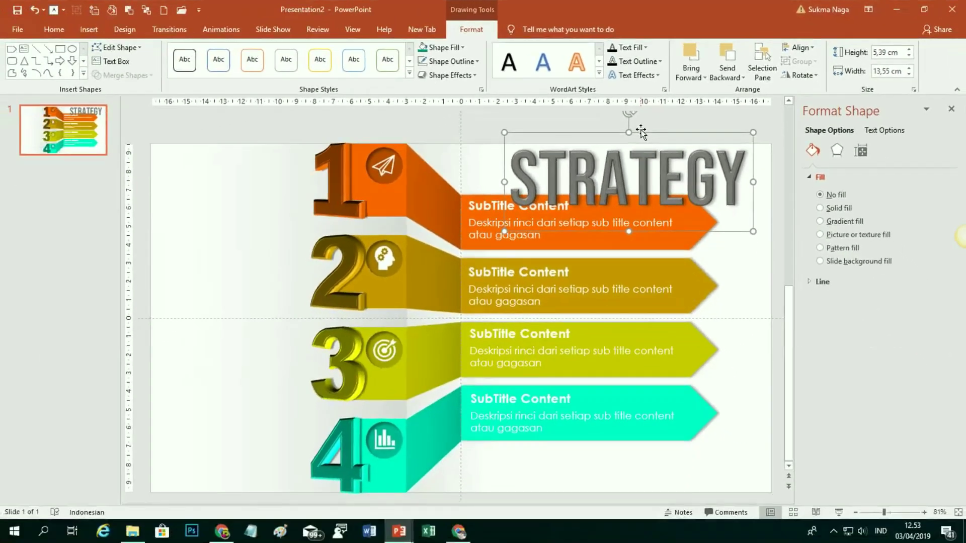
# Rotate STRATEGY 90° left and position it vertically along the slide's left edge
pyautogui.moveTo(641, 132); pyautogui.dragTo(282, 253)
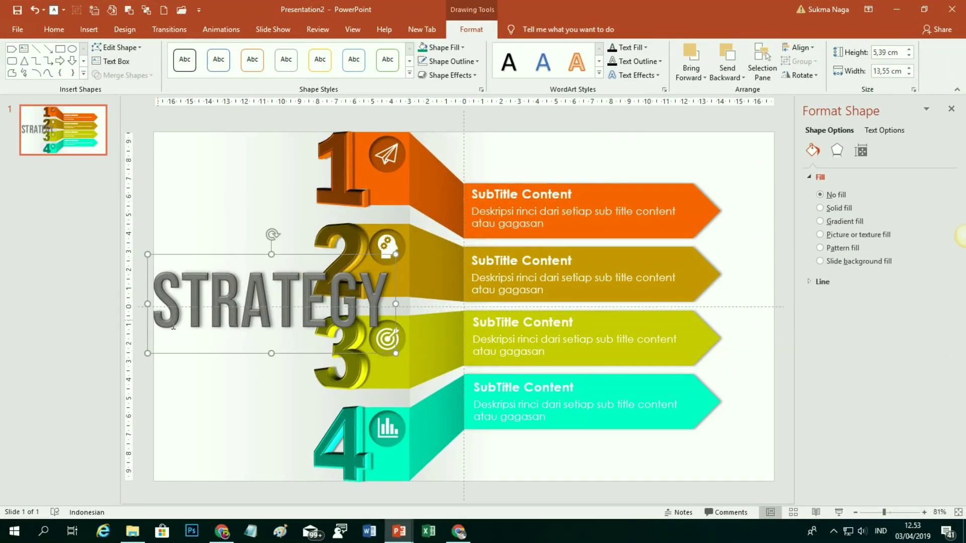
pyautogui.click(819, 77)
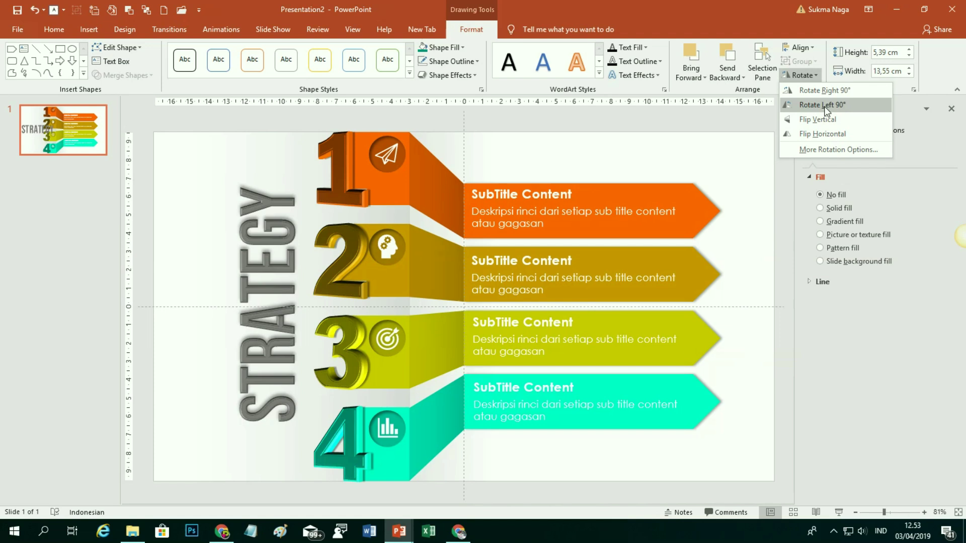
pyautogui.click(825, 107)
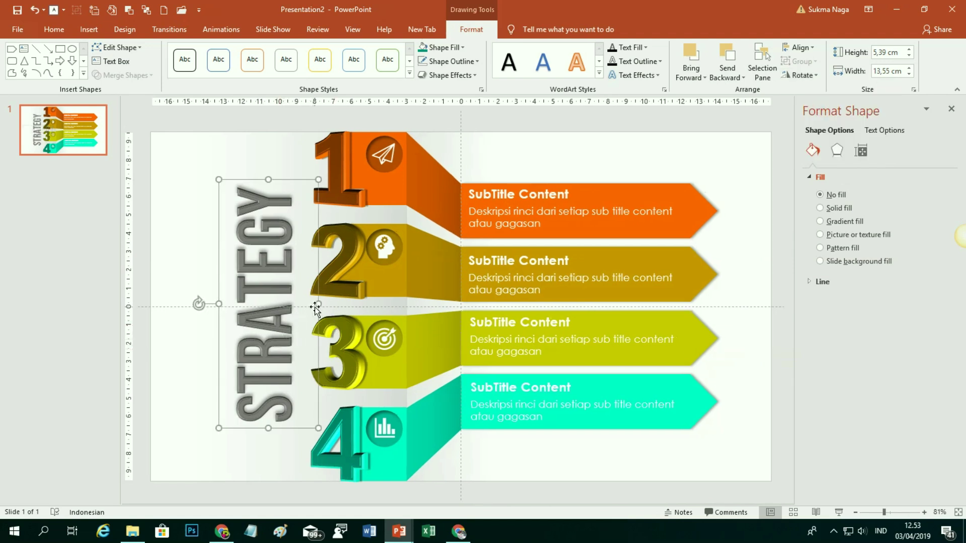
pyautogui.moveTo(315, 308); pyautogui.dragTo(263, 310)
pyautogui.click(513, 487)
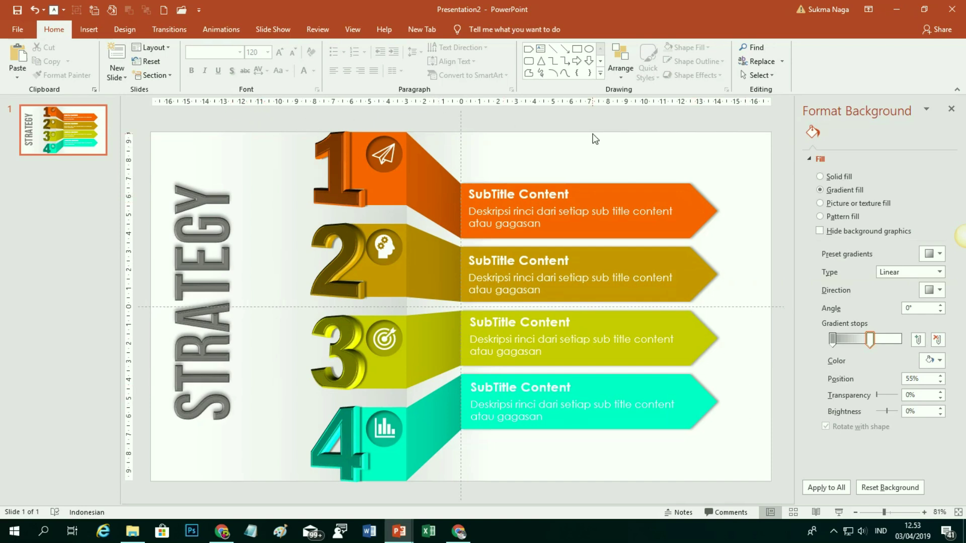
# Select all the infographic pieces and nudge them left
pyautogui.keyDown('ctrl'); pyautogui.scroll(-1, 595, 139); pyautogui.keyUp('ctrl')
pyautogui.moveTo(268, 116)
pyautogui.mouseDown()
pyautogui.moveTo(778, 247)
pyautogui.moveTo(765, 499)
pyautogui.mouseUp()
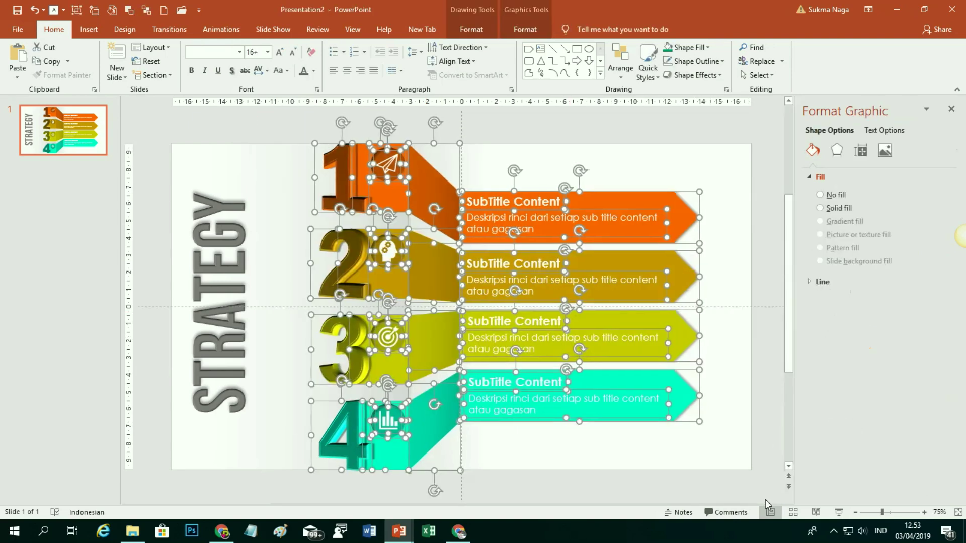
pyautogui.press('Left')
pyautogui.press('Left')
pyautogui.press('Left')
pyautogui.press('Left')
pyautogui.press('Left')
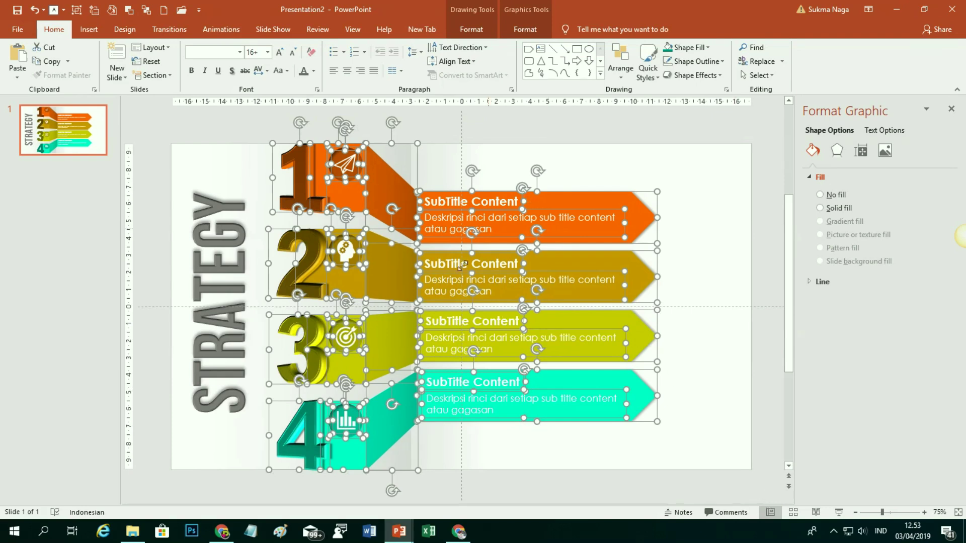
pyautogui.click(586, 485)
# Copy STRATEGY to the slide's right edge and retype the copy as 'SUCCESS'
pyautogui.click(214, 331)
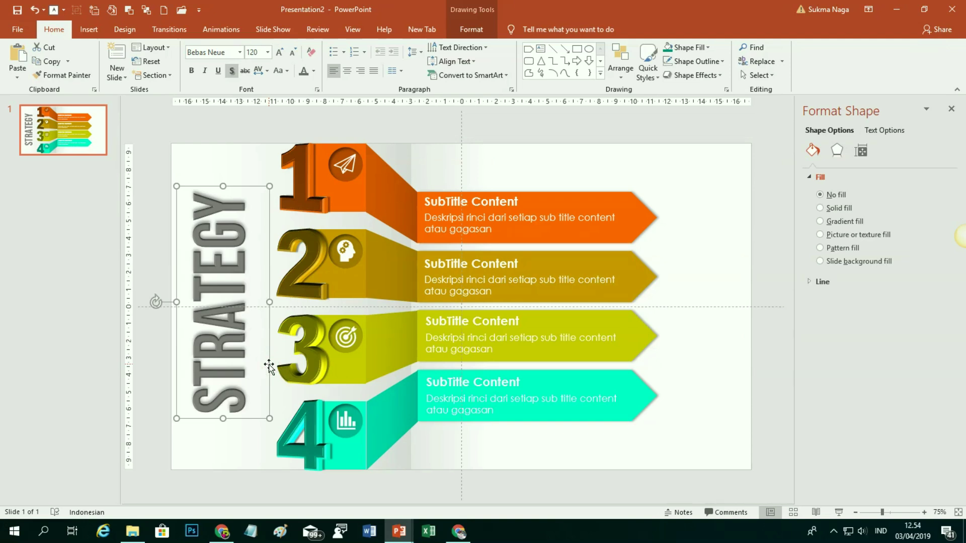
pyautogui.moveTo(269, 364)
pyautogui.keyDown('ctrl'); pyautogui.mouseDown()
pyautogui.moveTo(764, 382)
pyautogui.moveTo(750, 375)
pyautogui.mouseUp(); pyautogui.keyUp('ctrl')
pyautogui.click(708, 303)
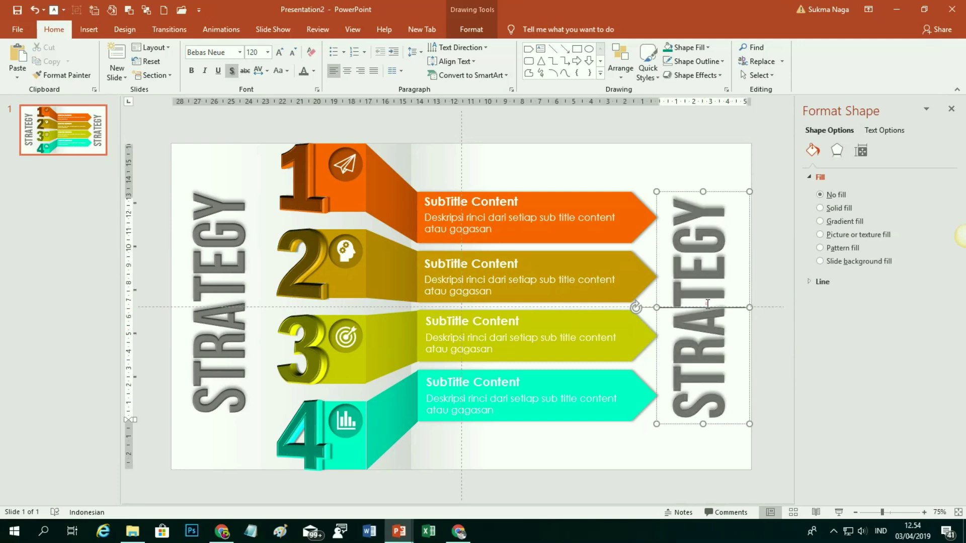
pyautogui.hotkey('ctrl', 'a')
pyautogui.write('SUCCESS')
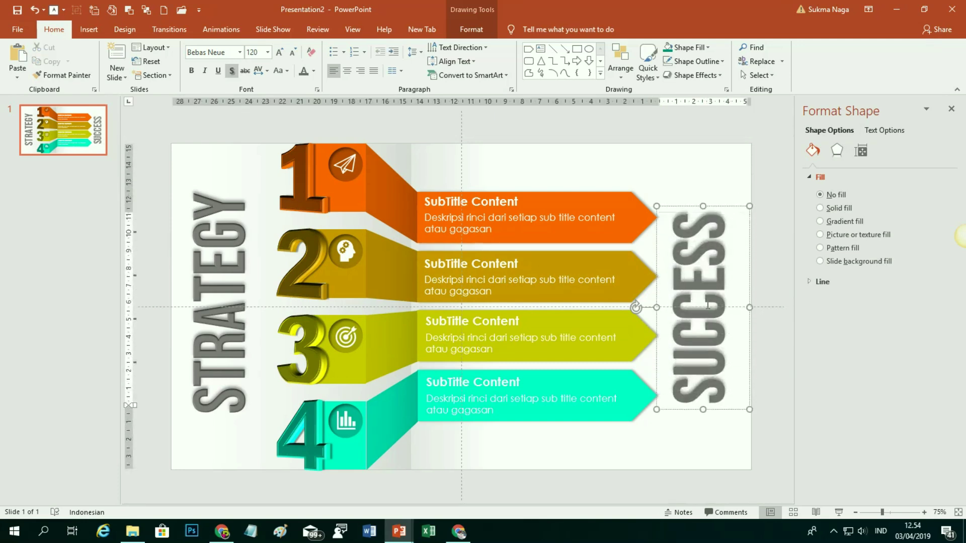
pyautogui.click(581, 487)
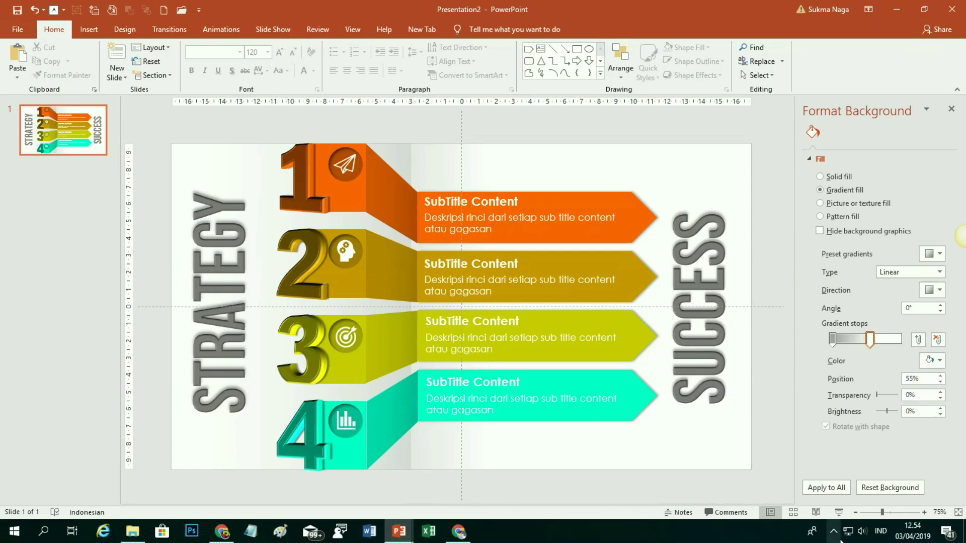
pyautogui.click(837, 512)
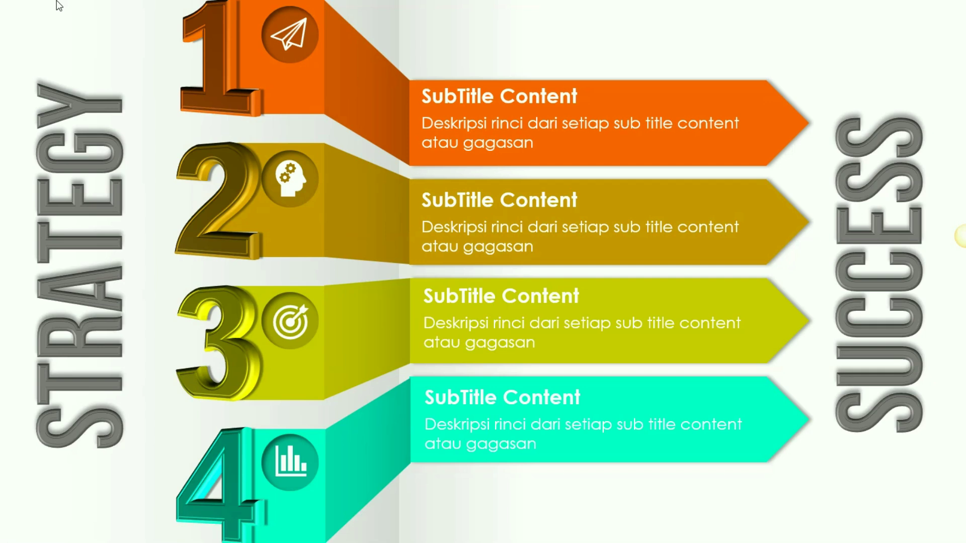
pyautogui.press('Escape')
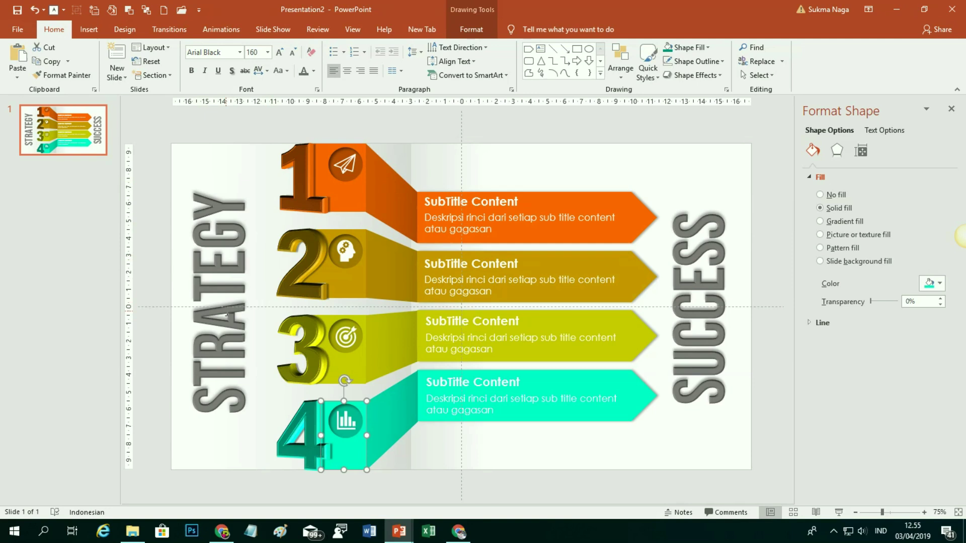
pyautogui.click(226, 316)
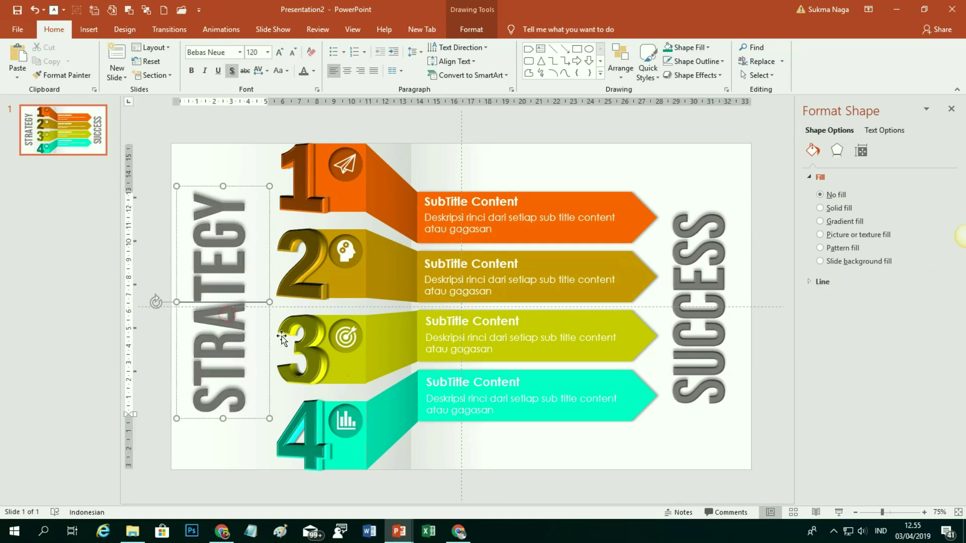
# Delete the STRATEGY text box, undo the deletion, and reselect it
pyautogui.press('Delete')
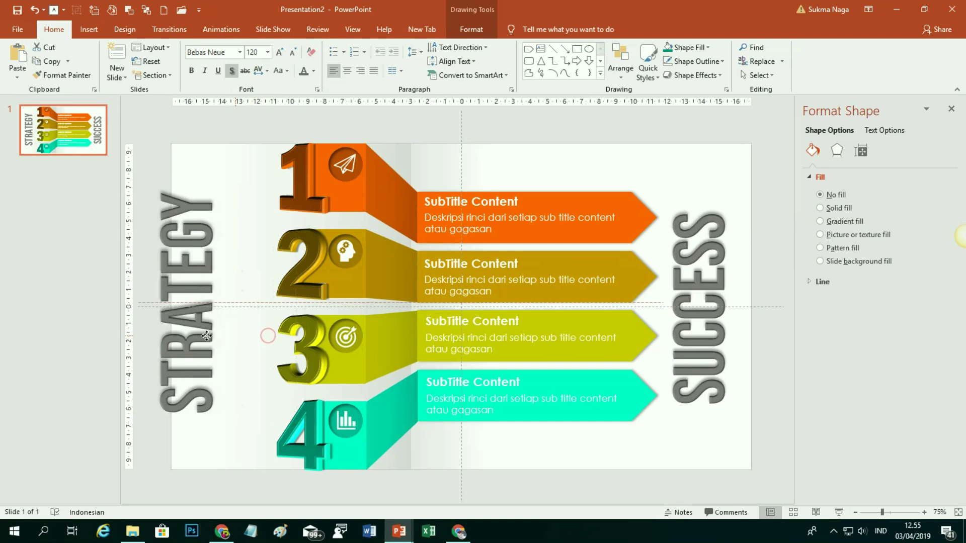
pyautogui.hotkey('ctrl', 'z')
pyautogui.click(162, 328)
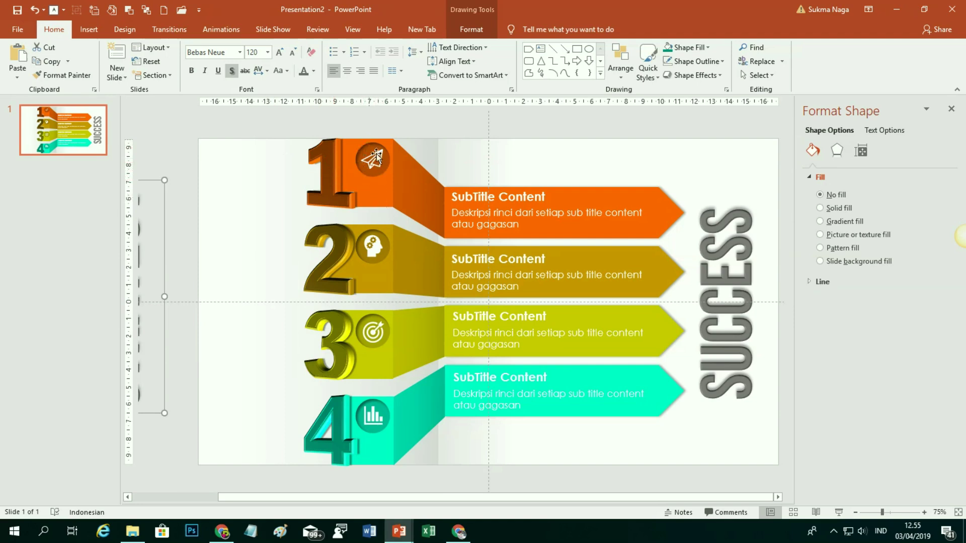
# Group number 1 with its paper-plane icon and number 2 with its head icon
pyautogui.moveTo(276, 114); pyautogui.dragTo(328, 213)
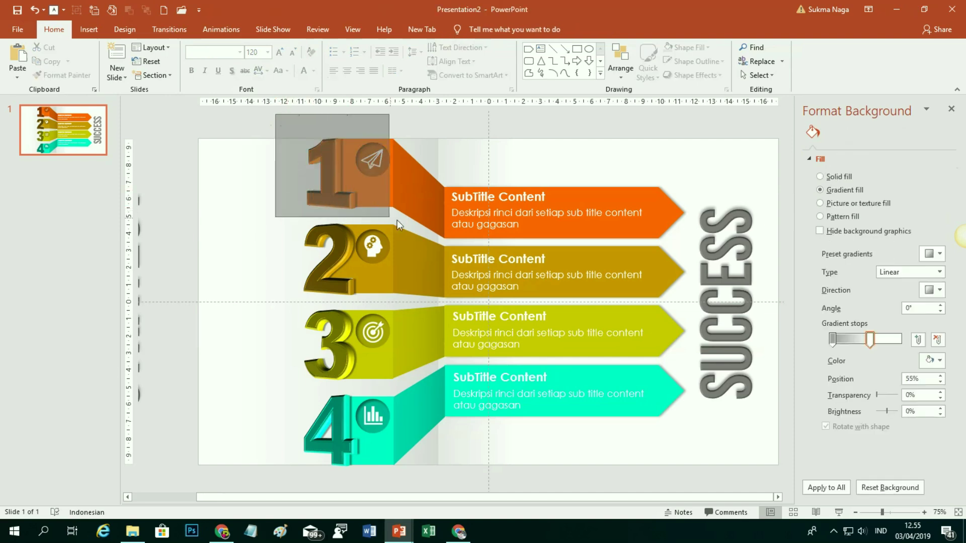
pyautogui.moveTo(327, 214); pyautogui.dragTo(417, 226)
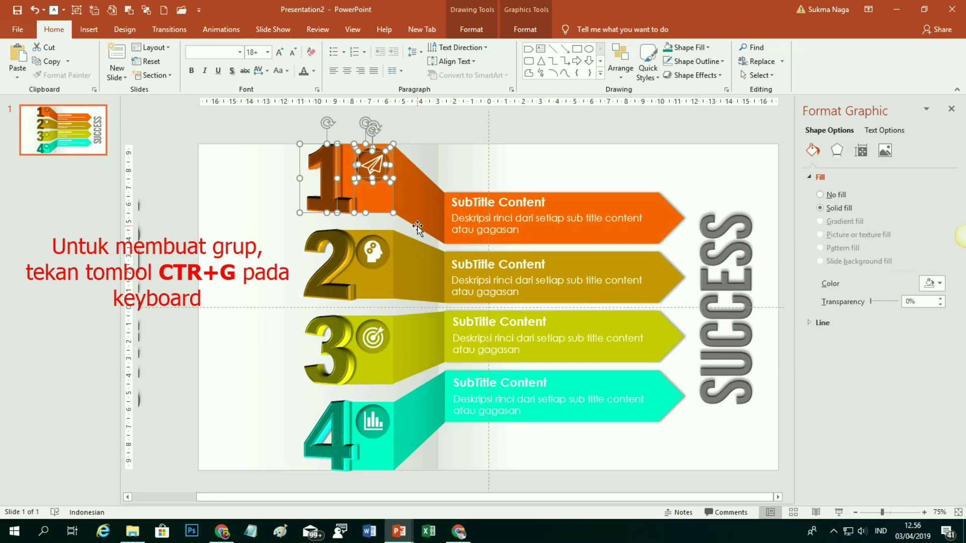
pyautogui.hotkey('ctrl', 'g')
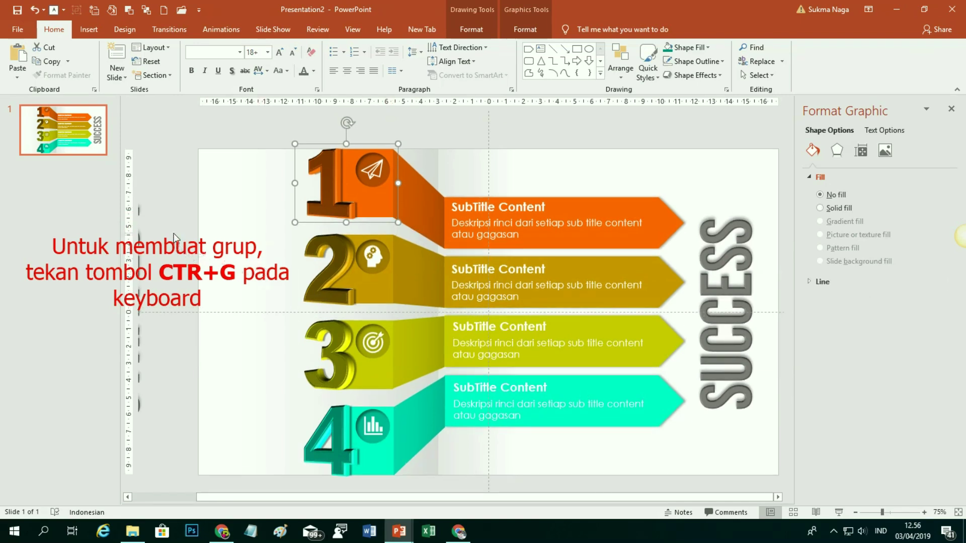
pyautogui.moveTo(171, 210); pyautogui.dragTo(410, 309)
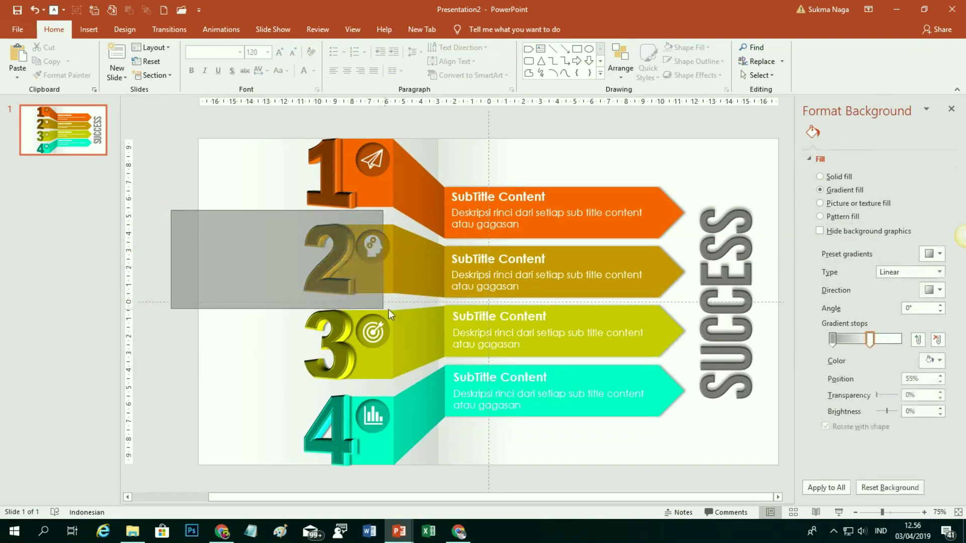
pyautogui.moveTo(410, 309); pyautogui.dragTo(412, 309)
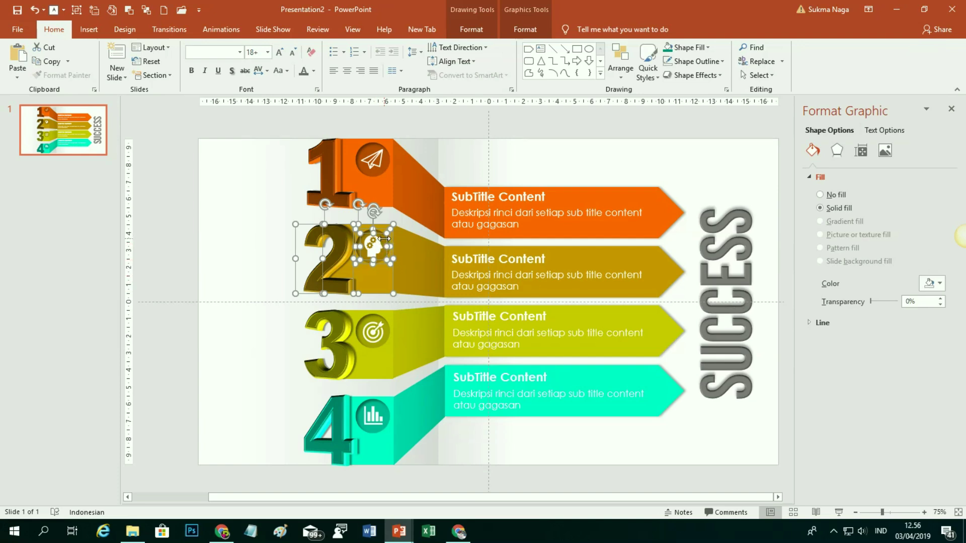
pyautogui.hotkey('ctrl', 'g')
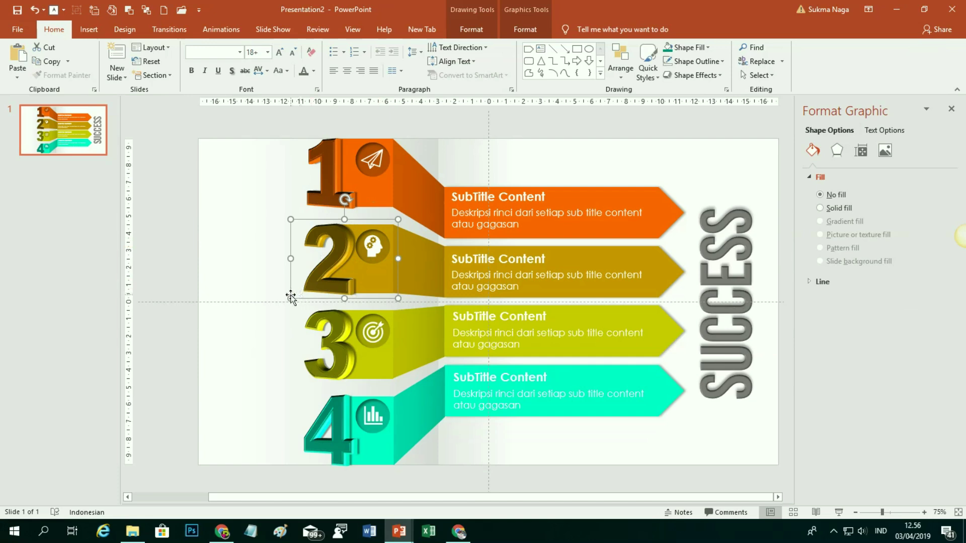
# Clear the selection, then select the number 4 graphic and the orange arrow
pyautogui.click(169, 305)
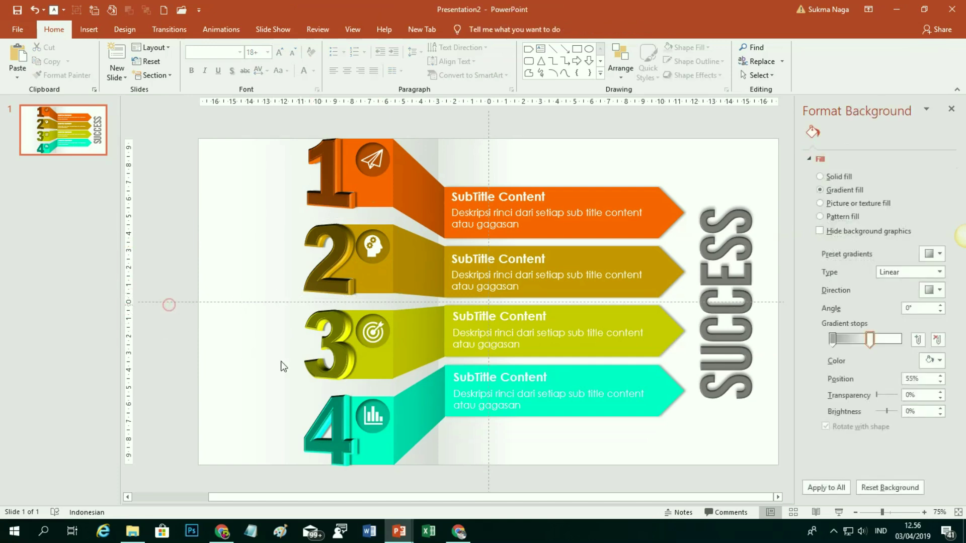
pyautogui.click(327, 412)
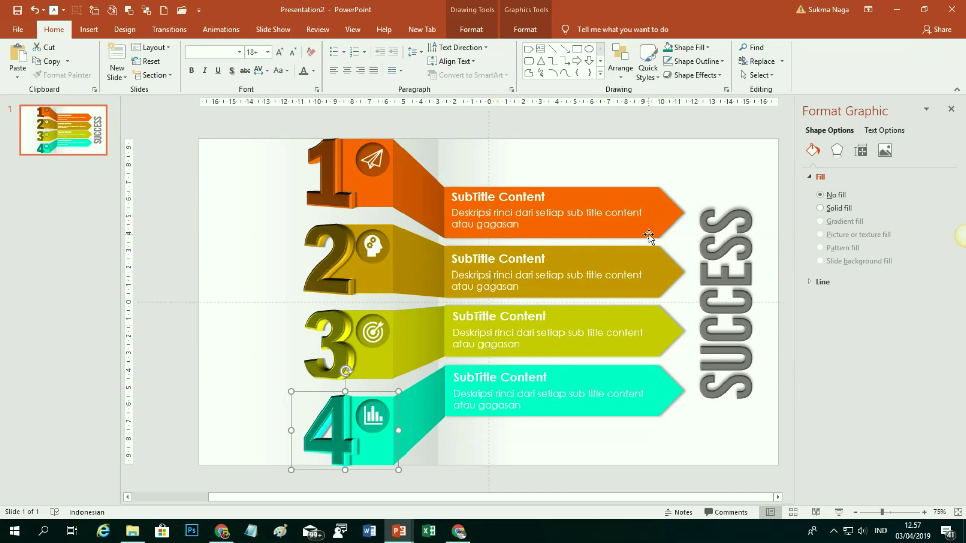
pyautogui.click(675, 212)
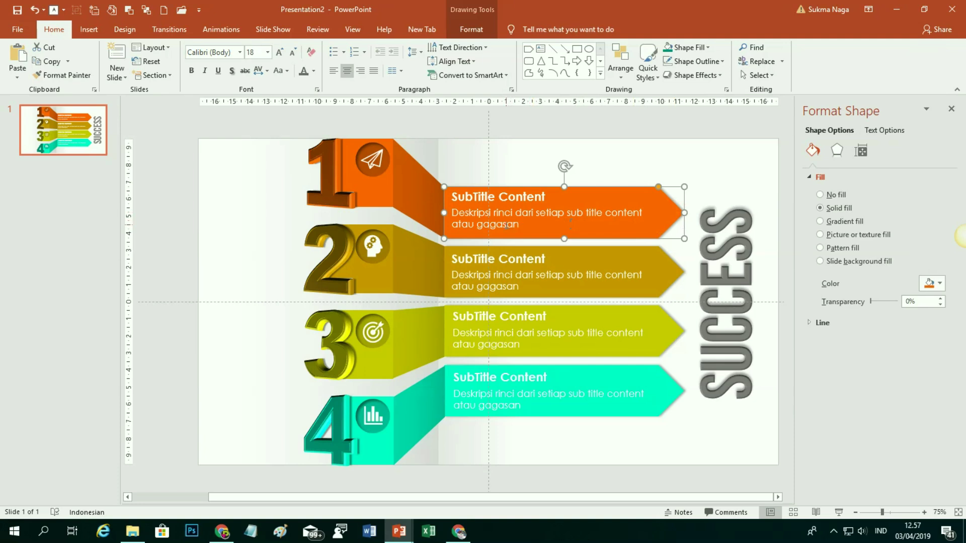
# Group the orange arrow with its two text boxes, then check the gold, third and teal arrows
pyautogui.keyDown('shift'); pyautogui.click(506, 211); pyautogui.keyUp('shift')
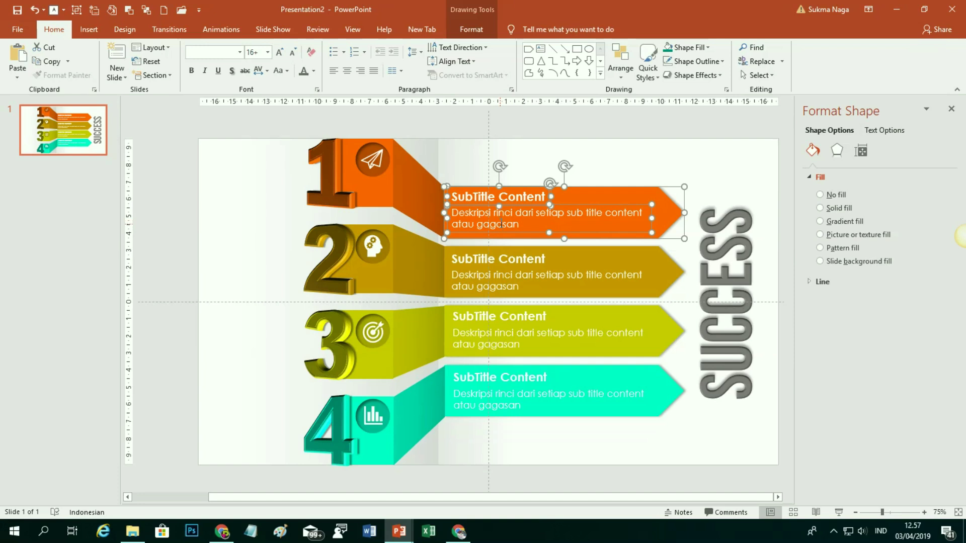
pyautogui.hotkey('ctrl', 'g')
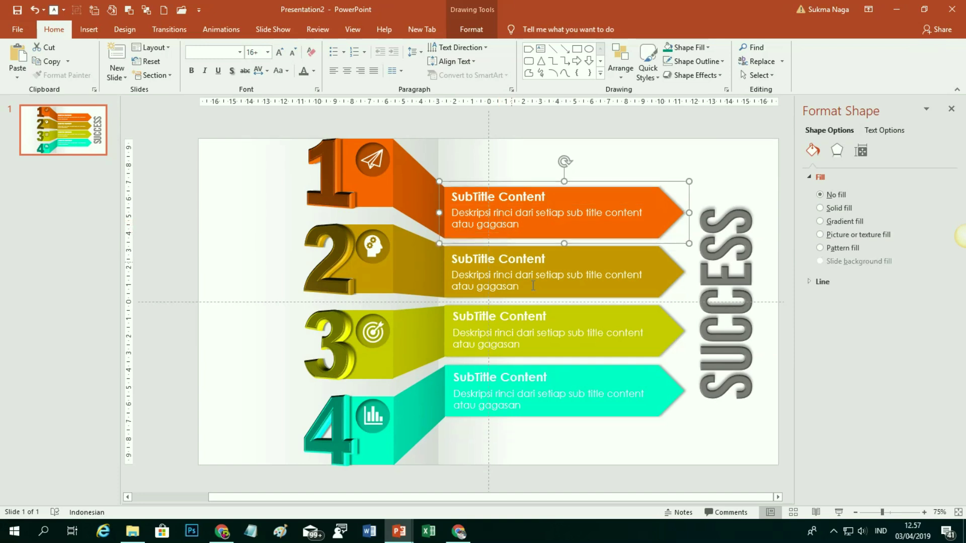
pyautogui.click(675, 274)
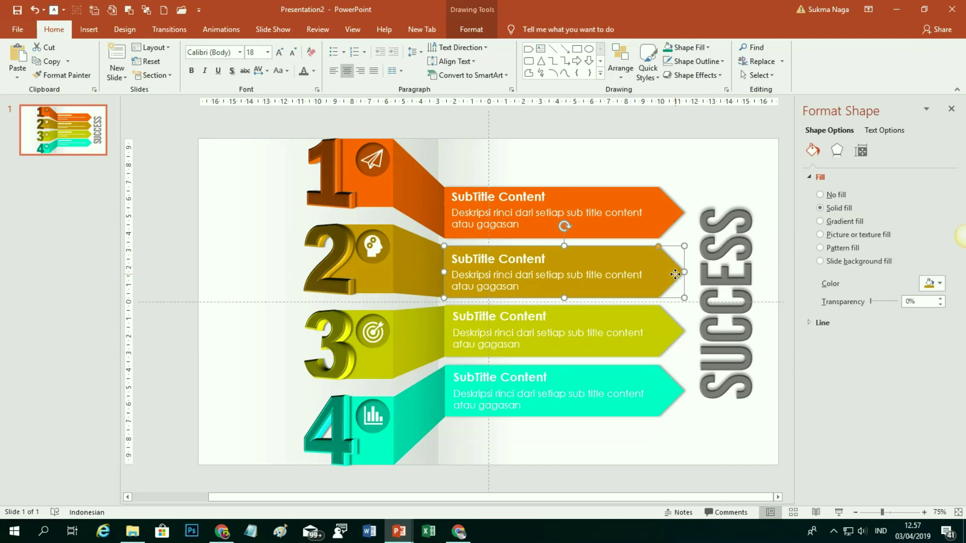
pyautogui.click(673, 332)
pyautogui.click(671, 389)
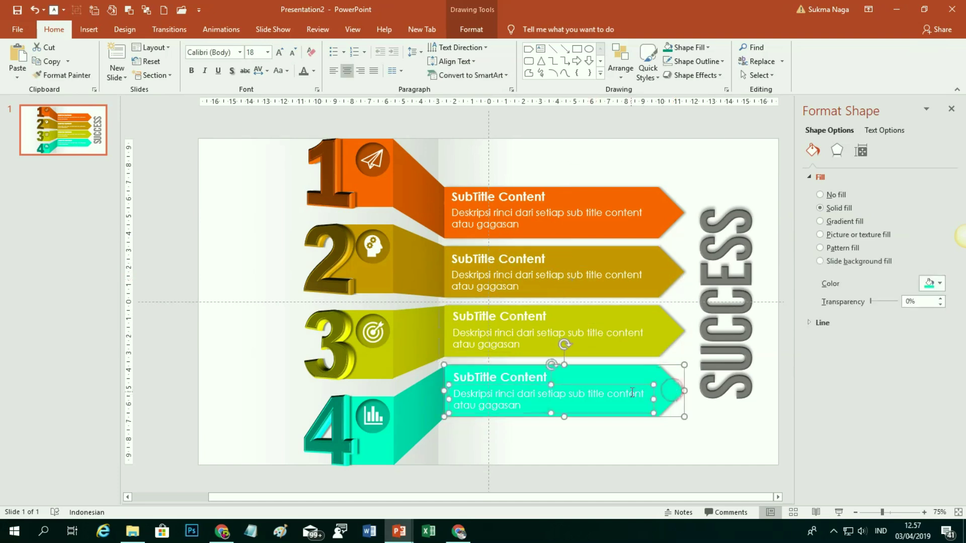
pyautogui.click(723, 435)
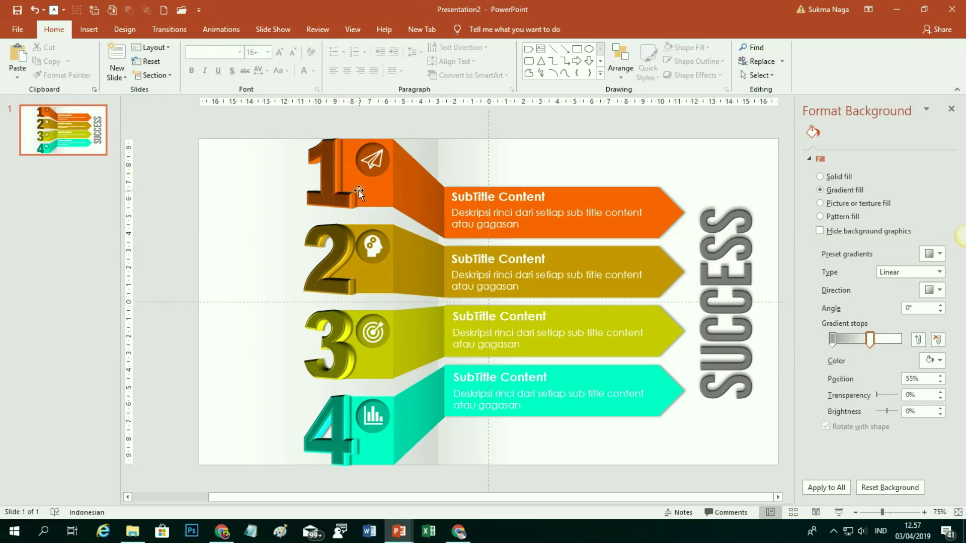
pyautogui.click(346, 213)
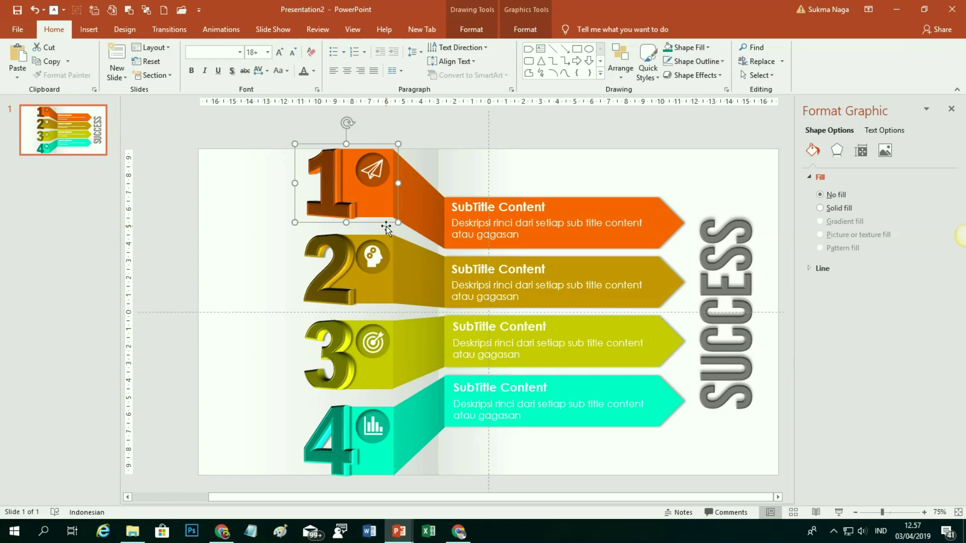
# Add the bands, SubTitle Content arrows and number graphics 2–4 for steps 1–4 to the selection
pyautogui.keyDown('shift'); pyautogui.click(428, 215); pyautogui.keyUp('shift')
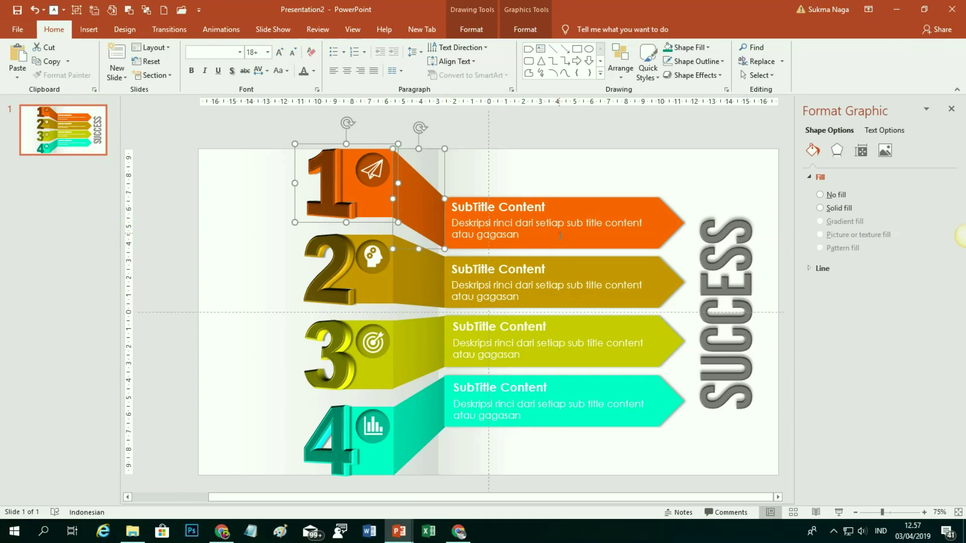
pyautogui.keyDown('shift'); pyautogui.click(559, 234); pyautogui.keyUp('shift')
pyautogui.keyDown('shift'); pyautogui.click(358, 285); pyautogui.keyUp('shift')
pyautogui.keyDown('shift'); pyautogui.click(418, 284); pyautogui.keyUp('shift')
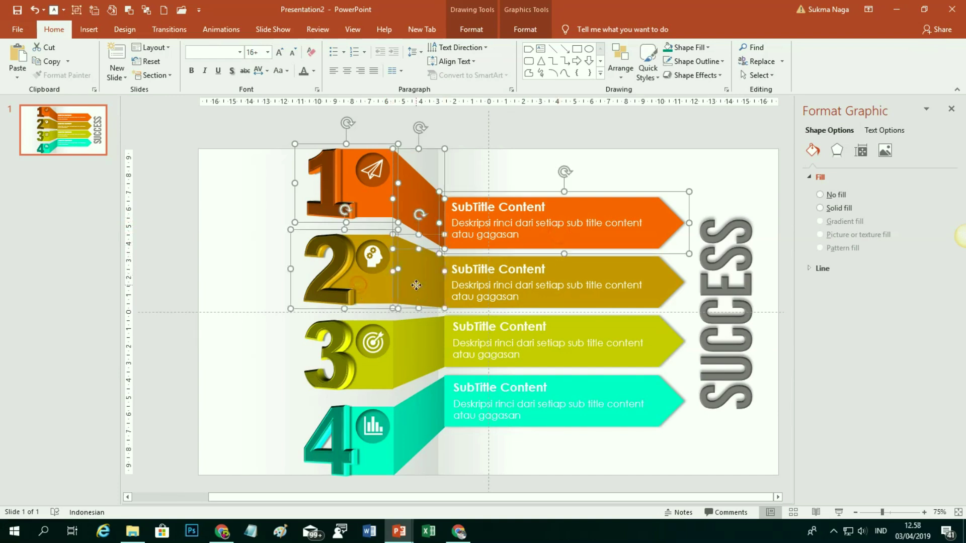
pyautogui.keyDown('shift'); pyautogui.click(598, 289); pyautogui.keyUp('shift')
pyautogui.keyDown('shift'); pyautogui.click(369, 367); pyautogui.keyUp('shift')
pyautogui.keyDown('shift'); pyautogui.click(417, 362); pyautogui.keyUp('shift')
pyautogui.keyDown('shift'); pyautogui.click(610, 367); pyautogui.keyUp('shift')
pyautogui.keyDown('shift'); pyautogui.click(374, 455); pyautogui.keyUp('shift')
pyautogui.keyDown('shift'); pyautogui.click(441, 449); pyautogui.keyUp('shift')
pyautogui.keyDown('shift'); pyautogui.click(583, 418); pyautogui.keyUp('shift')
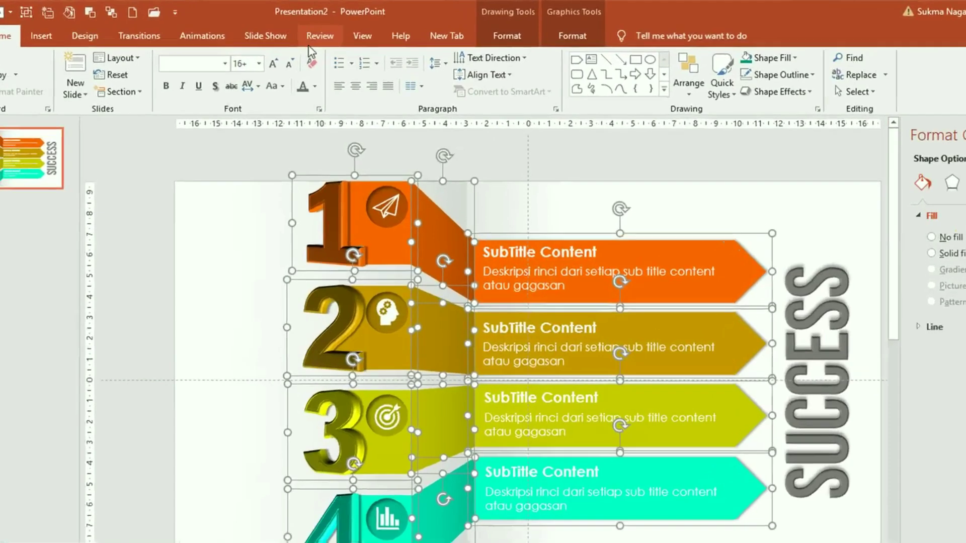
# Apply a Wipe entrance from the left to every step's numeral, band and arrow
pyautogui.click(147, 50)
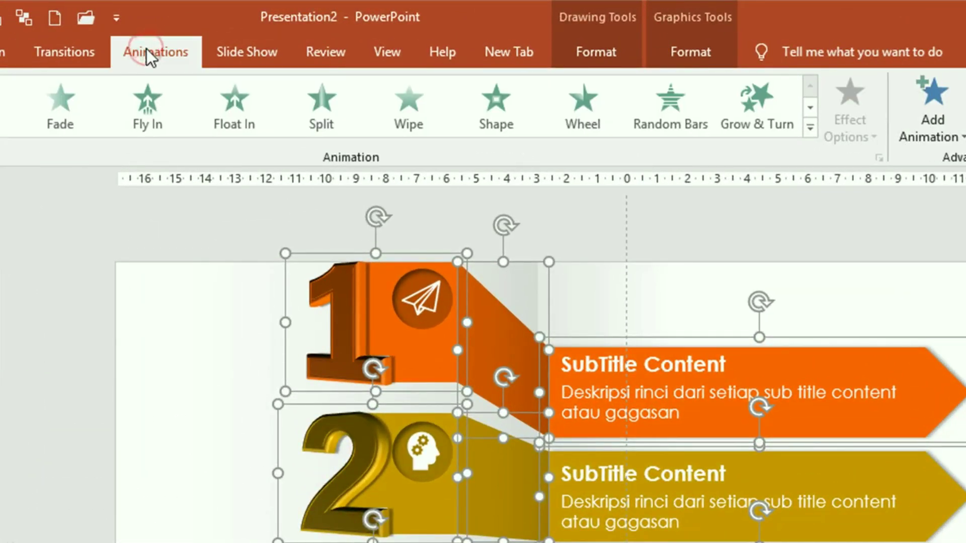
pyautogui.click(412, 107)
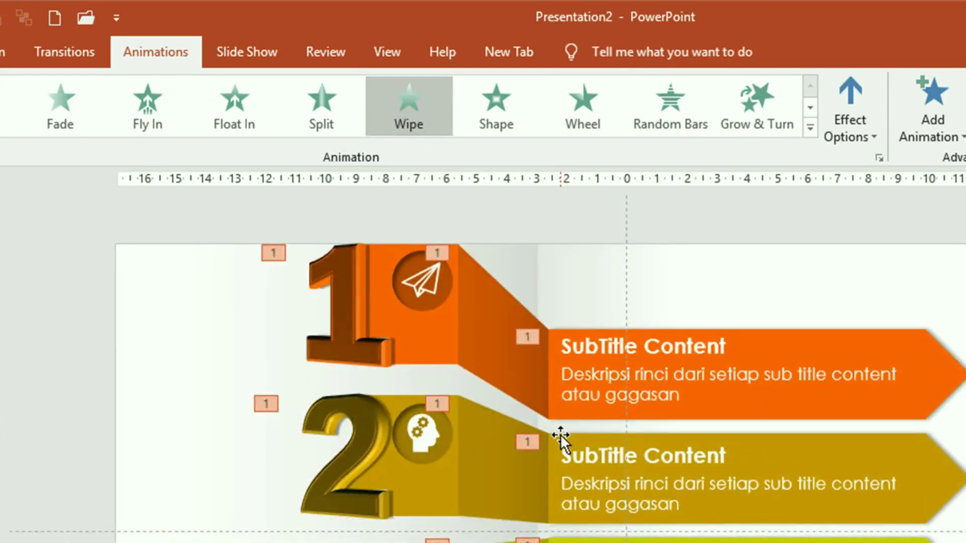
pyautogui.click(875, 135)
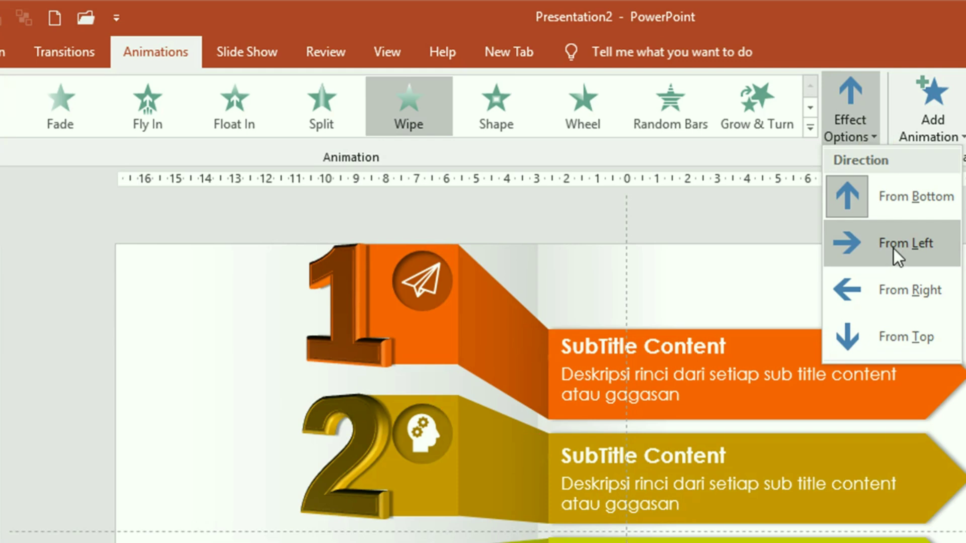
pyautogui.click(894, 249)
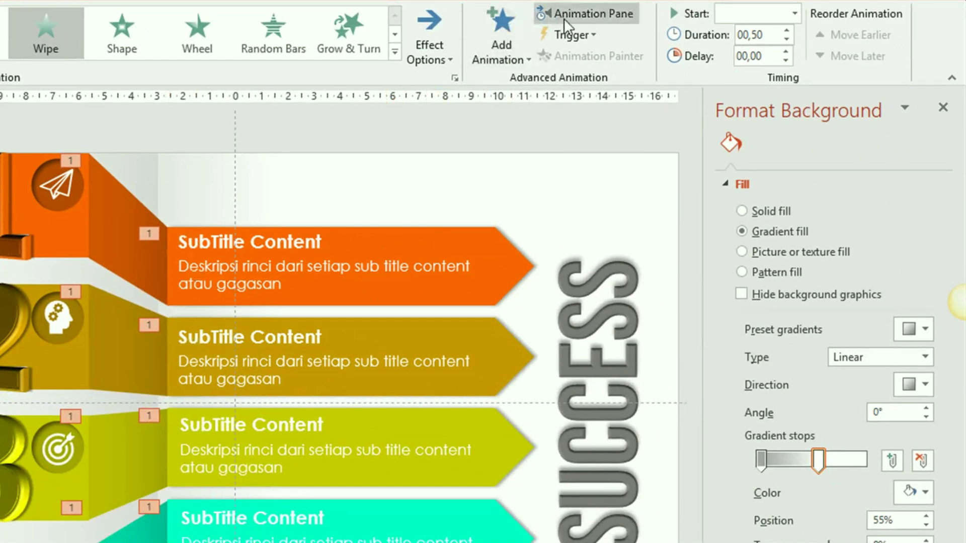
# Show the Animation Pane and set all twelve step wipes to start After Previous
pyautogui.click(591, 18)
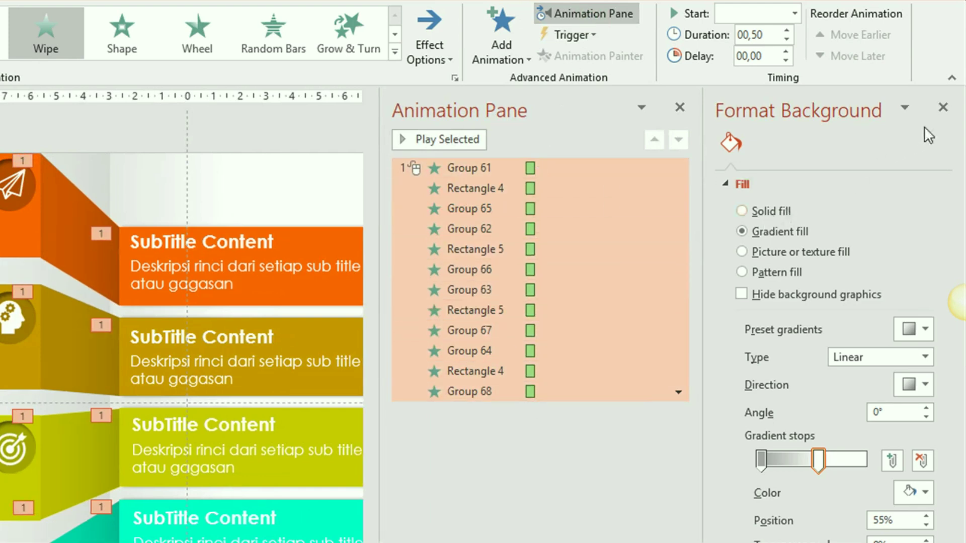
pyautogui.click(943, 108)
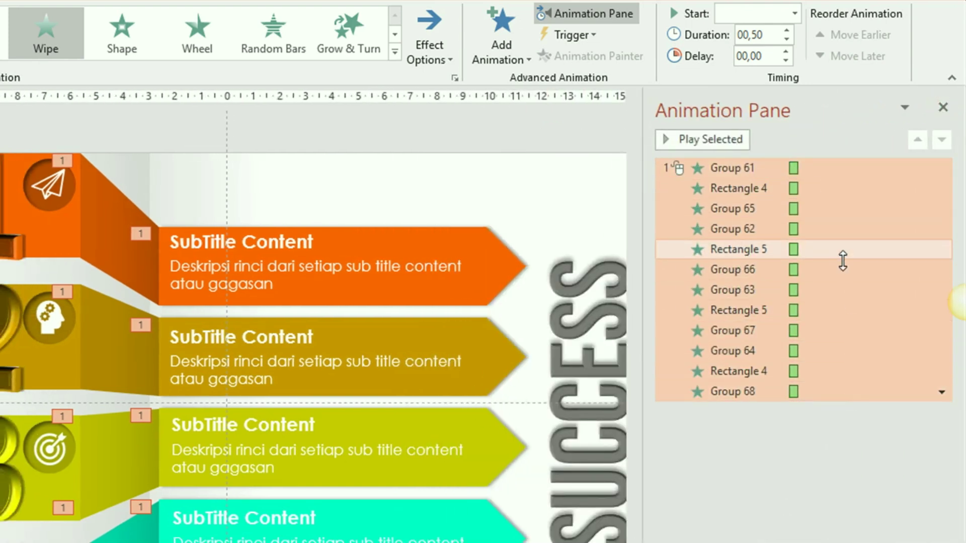
pyautogui.click(795, 13)
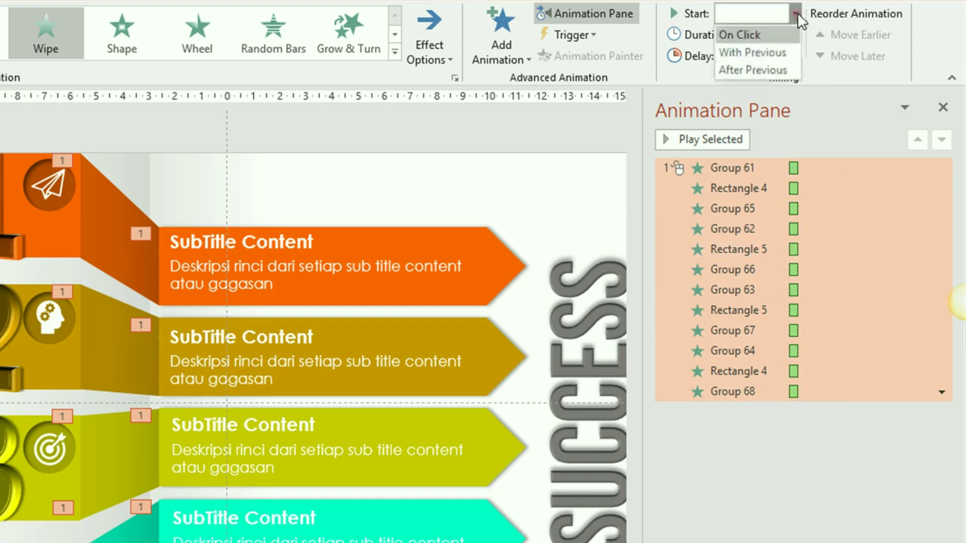
pyautogui.click(776, 71)
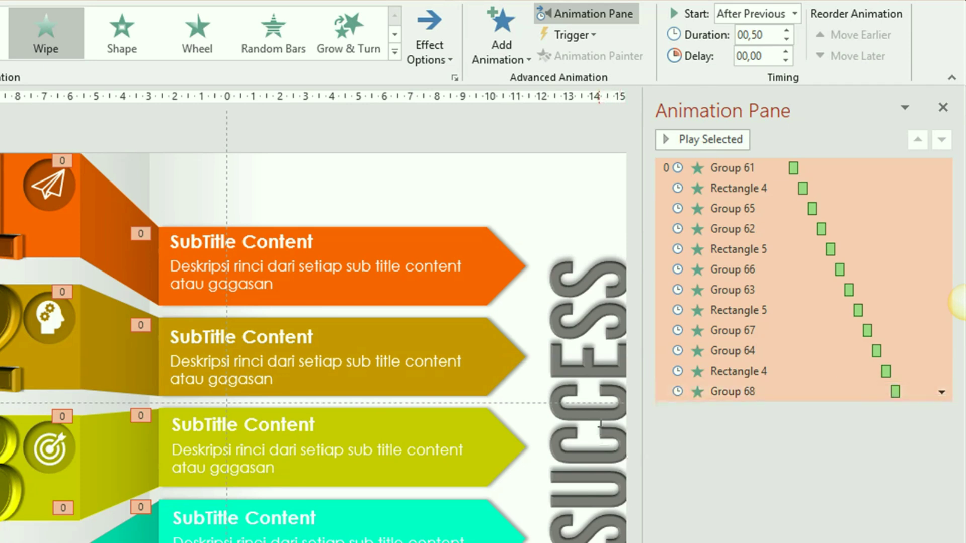
pyautogui.click(592, 399)
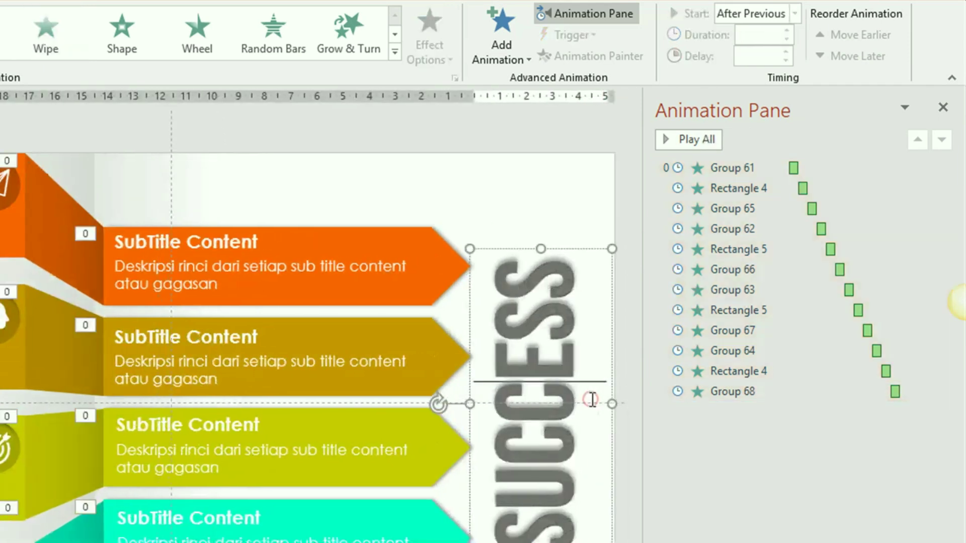
pyautogui.click(468, 388)
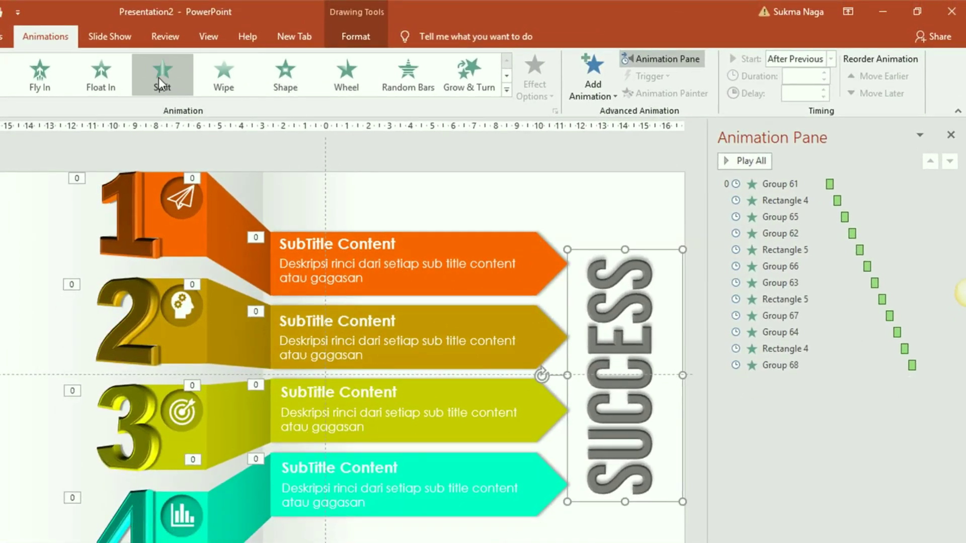
# Give SUCCESS a Split entrance, Horizontal Out, starting After Previous
pyautogui.click(164, 76)
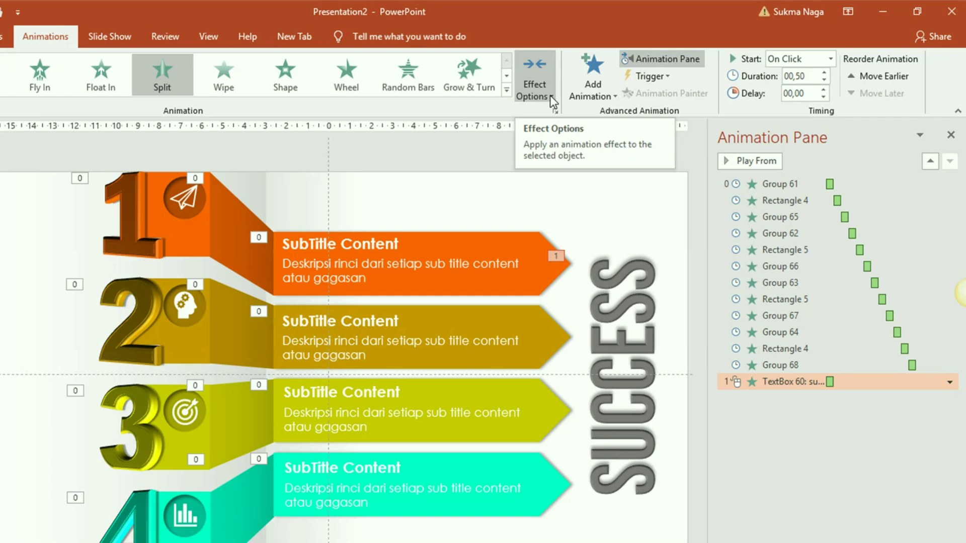
pyautogui.click(550, 95)
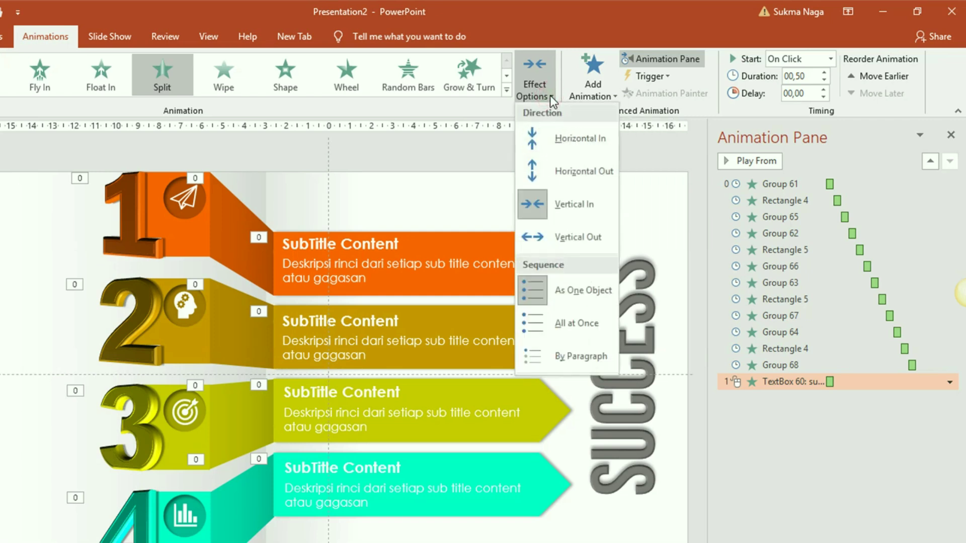
pyautogui.click(565, 172)
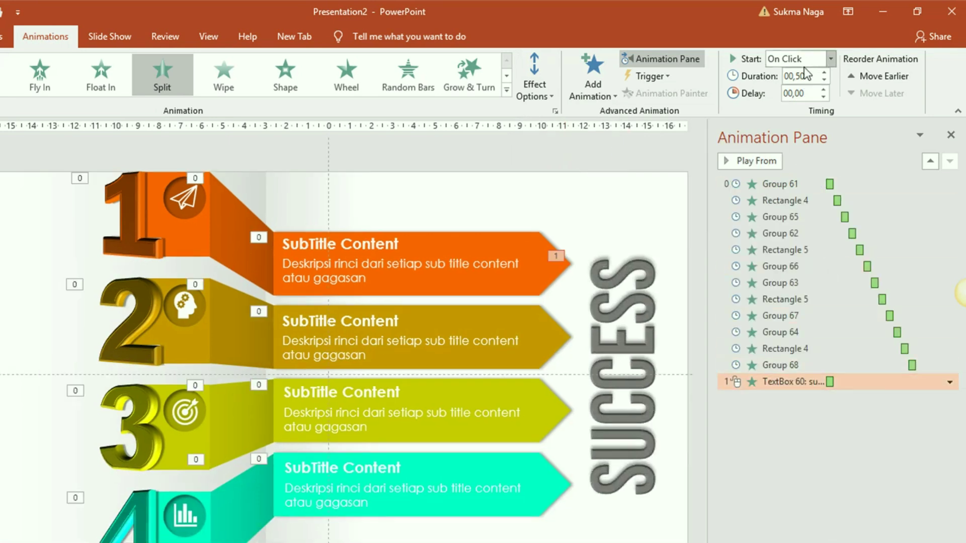
pyautogui.click(830, 59)
pyautogui.click(796, 105)
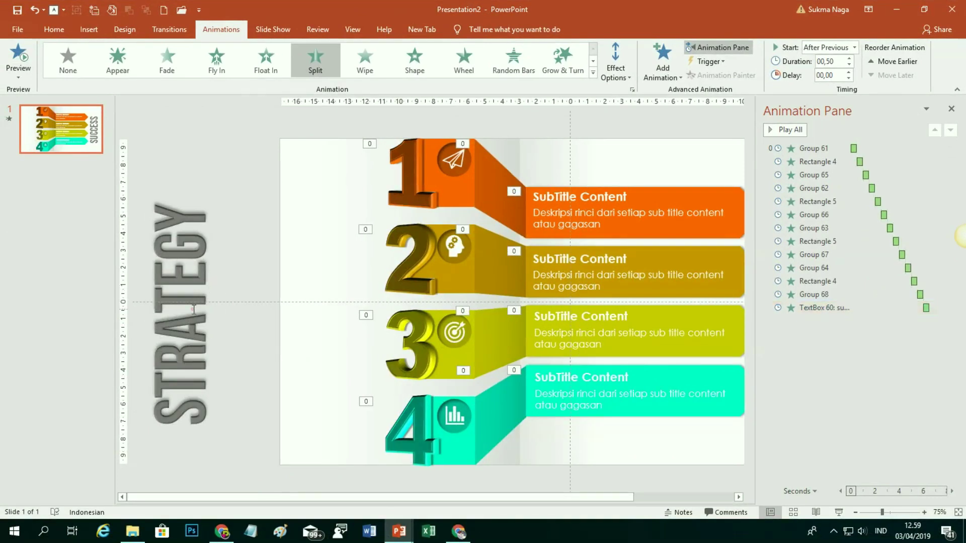
# Move STRATEGY beside the numbered graphic, narrow the graphic, and preview the slide show
pyautogui.moveTo(232, 294); pyautogui.dragTo(375, 283)
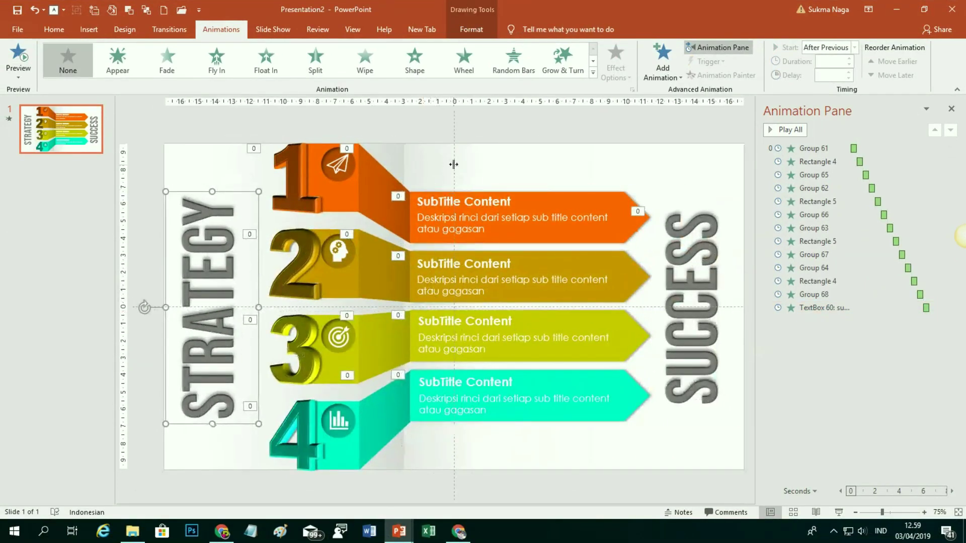
pyautogui.click(392, 155)
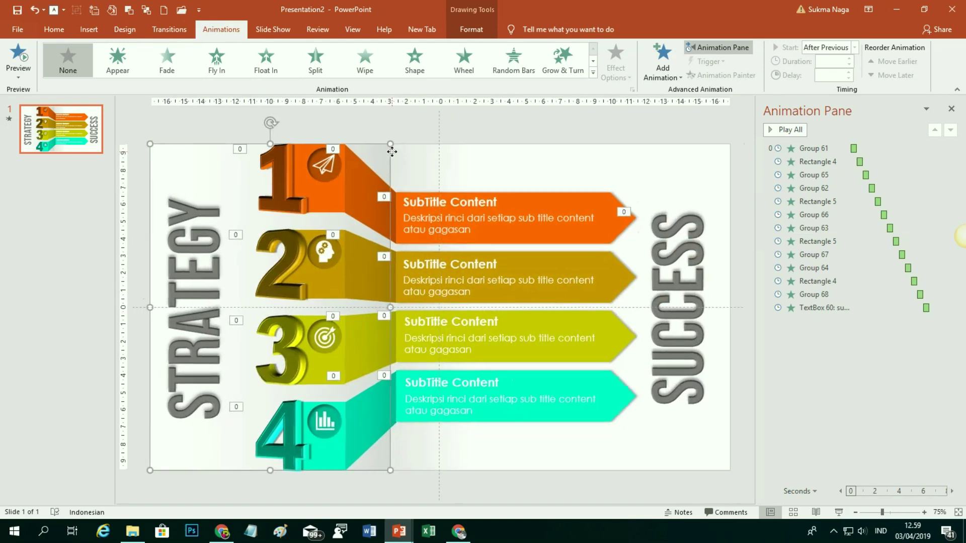
pyautogui.moveTo(389, 307); pyautogui.dragTo(345, 306)
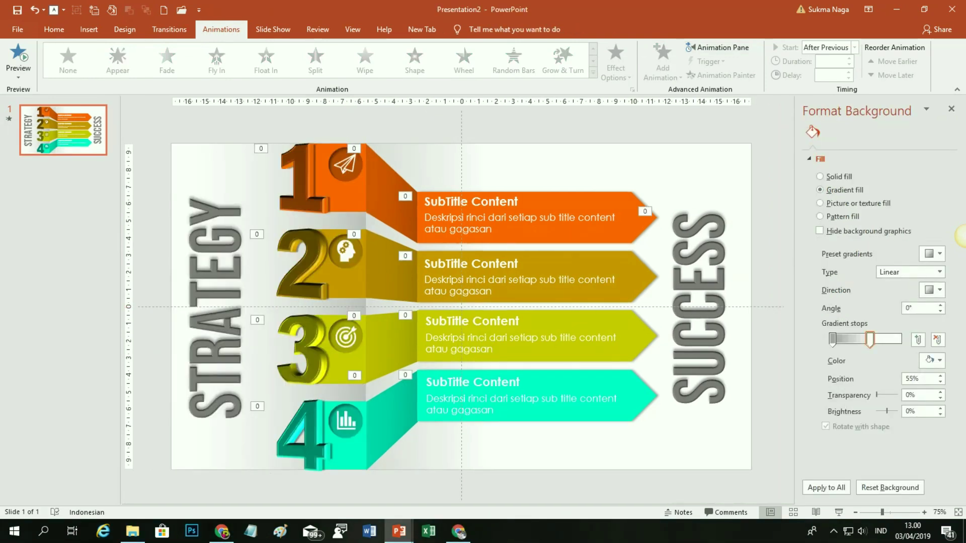
pyautogui.click(839, 511)
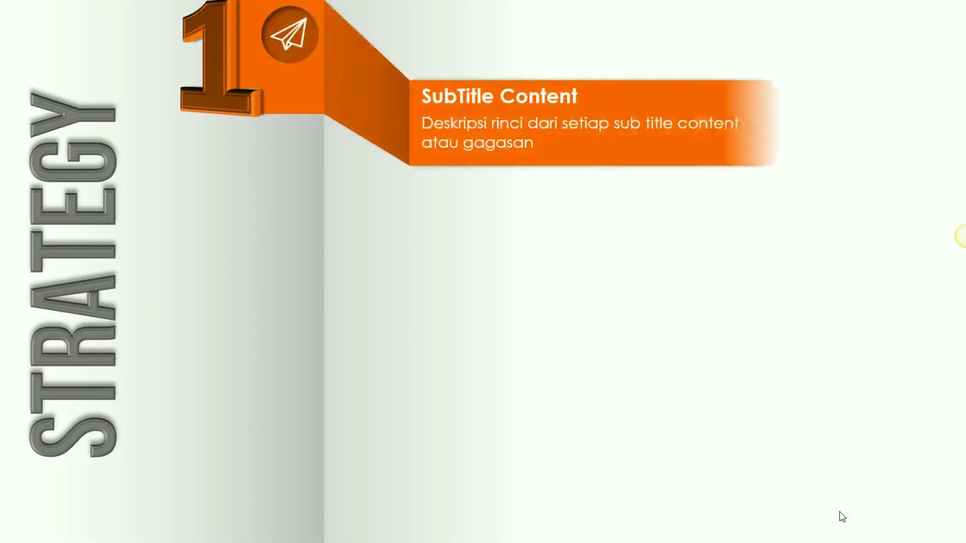